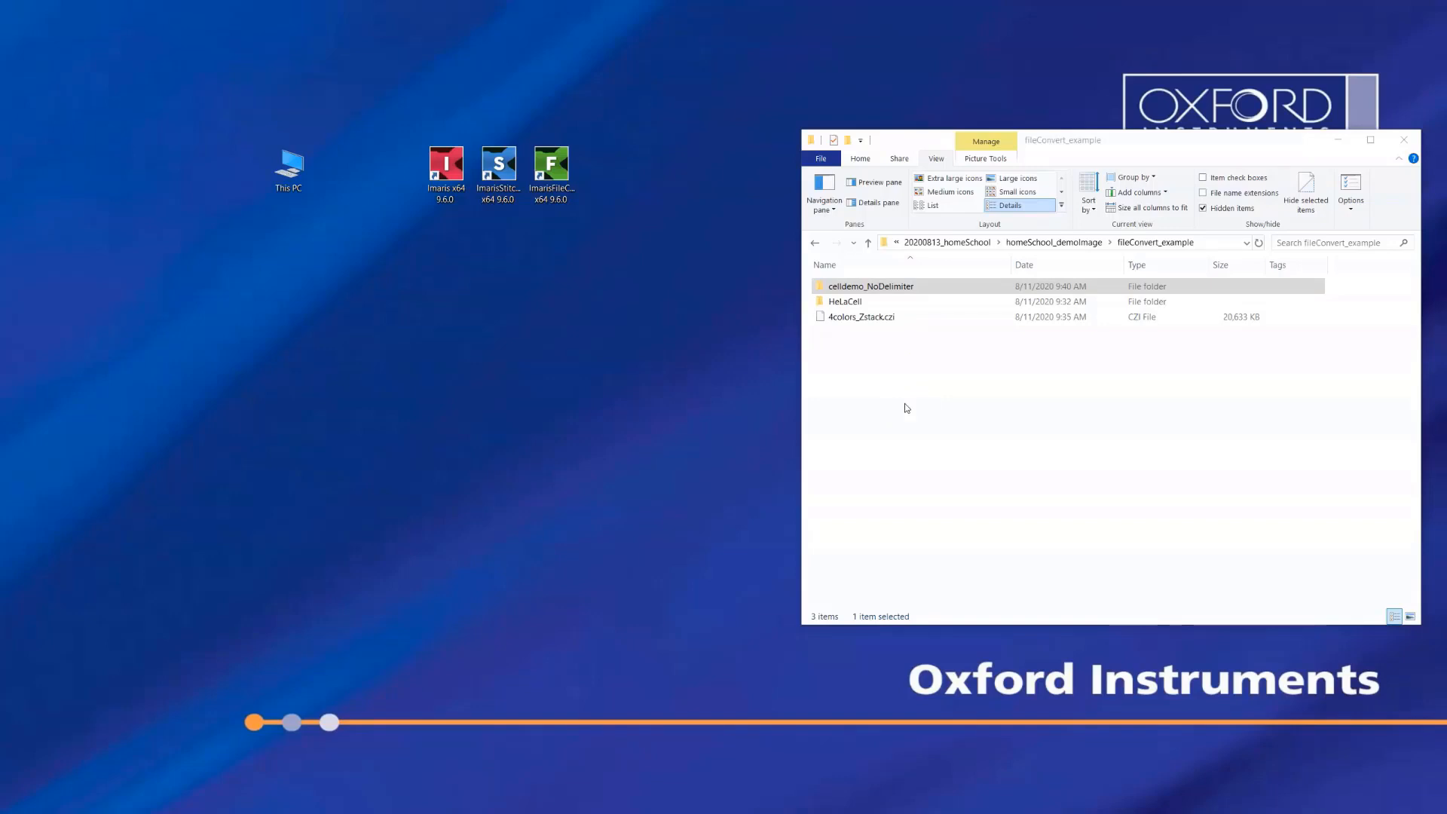
# Look through 4colors_Zstack.czi and the TIF series inside the HeLaCell and celldemo_NoDelimiter folders
pyautogui.click(900, 319)
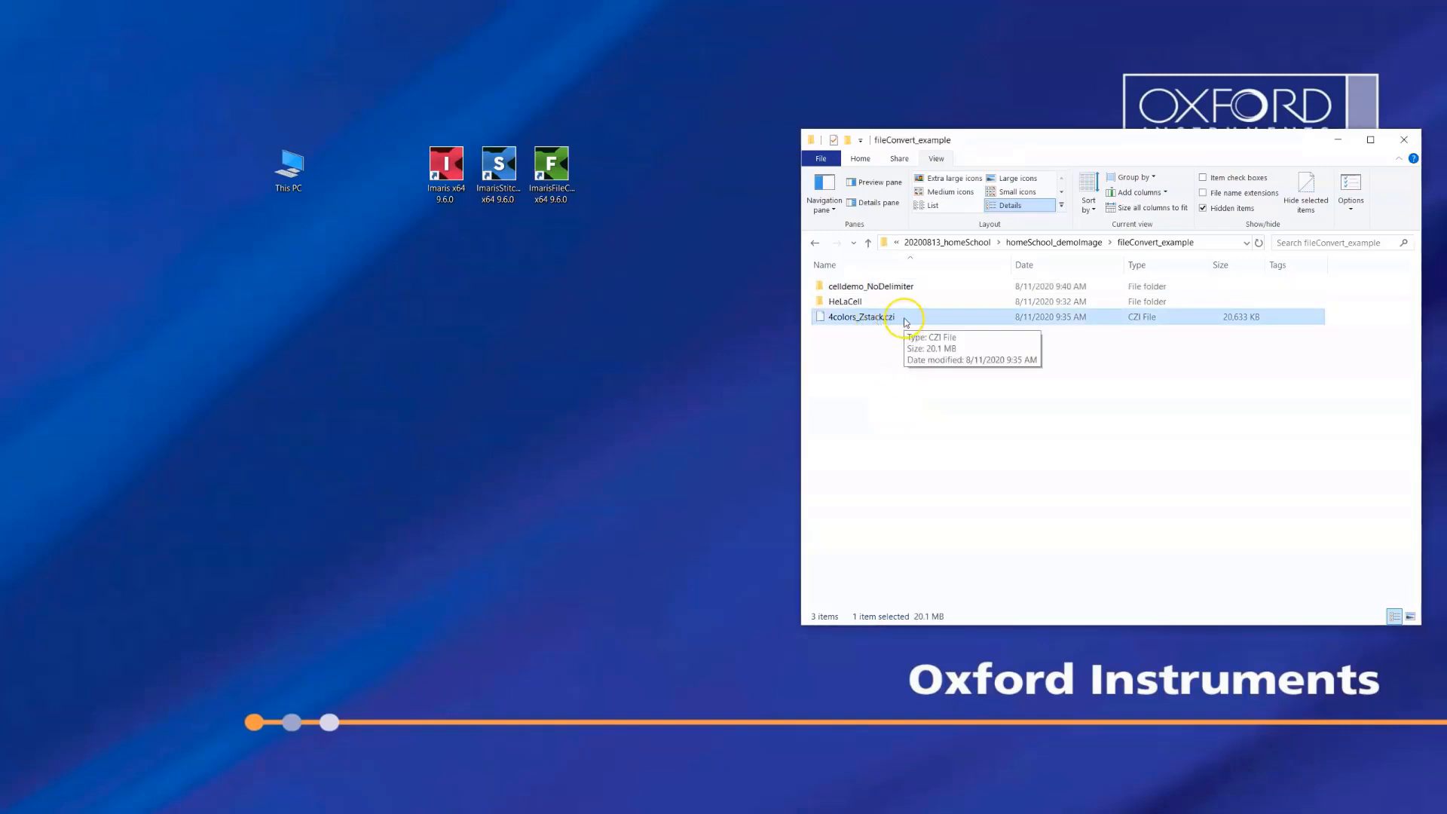
pyautogui.click(871, 302)
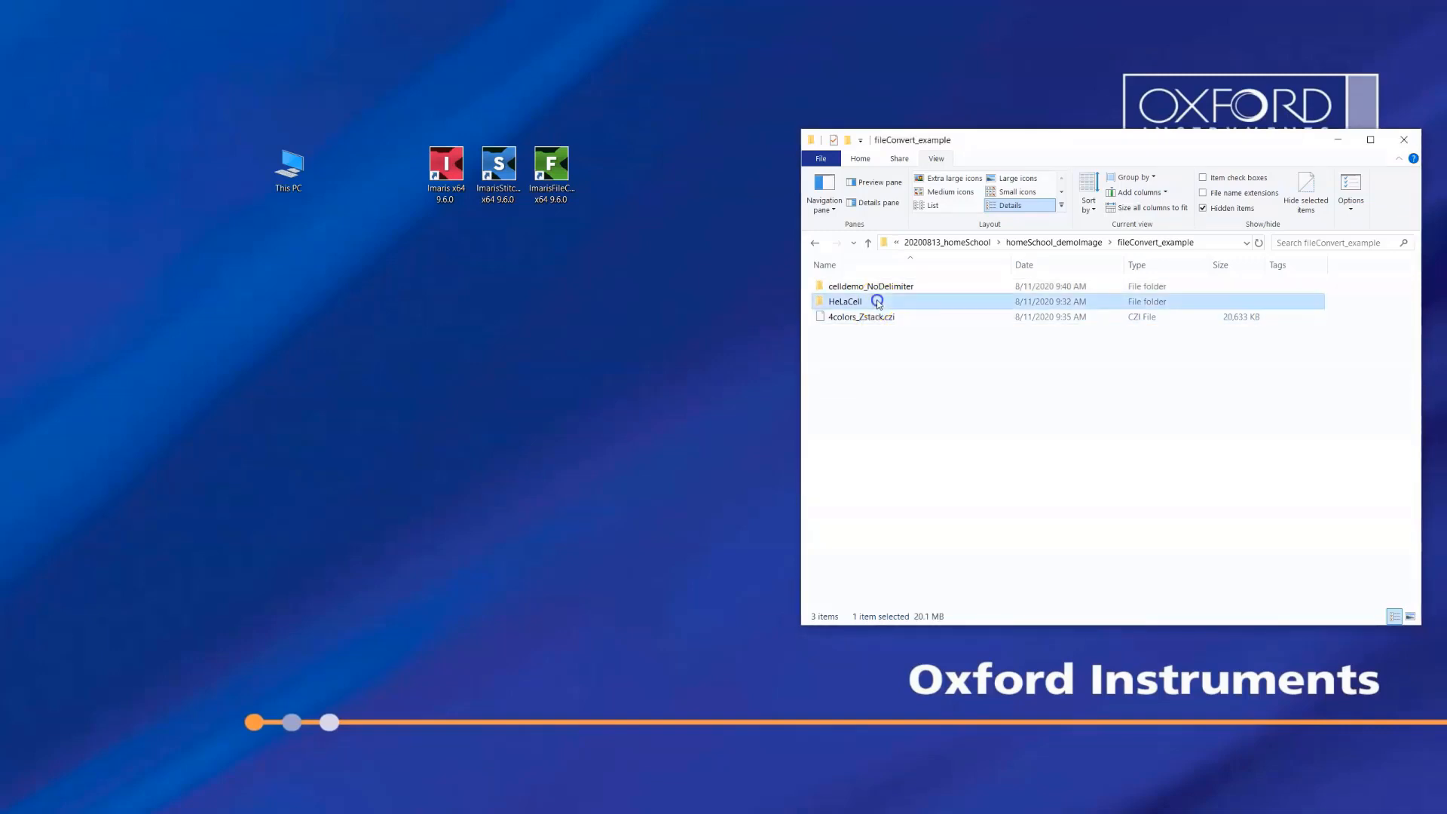
pyautogui.doubleClick(832, 302)
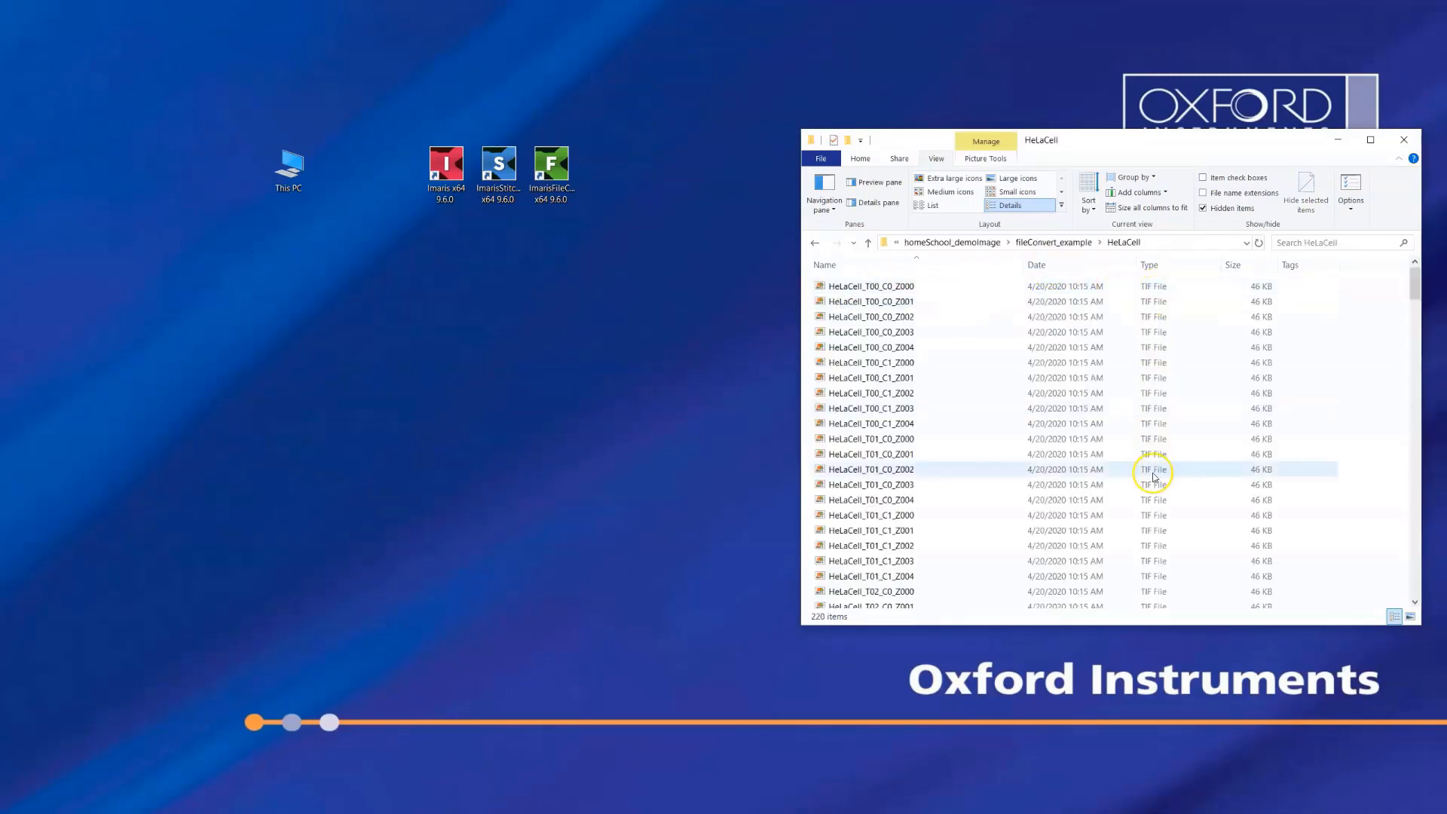
pyautogui.click(1053, 242)
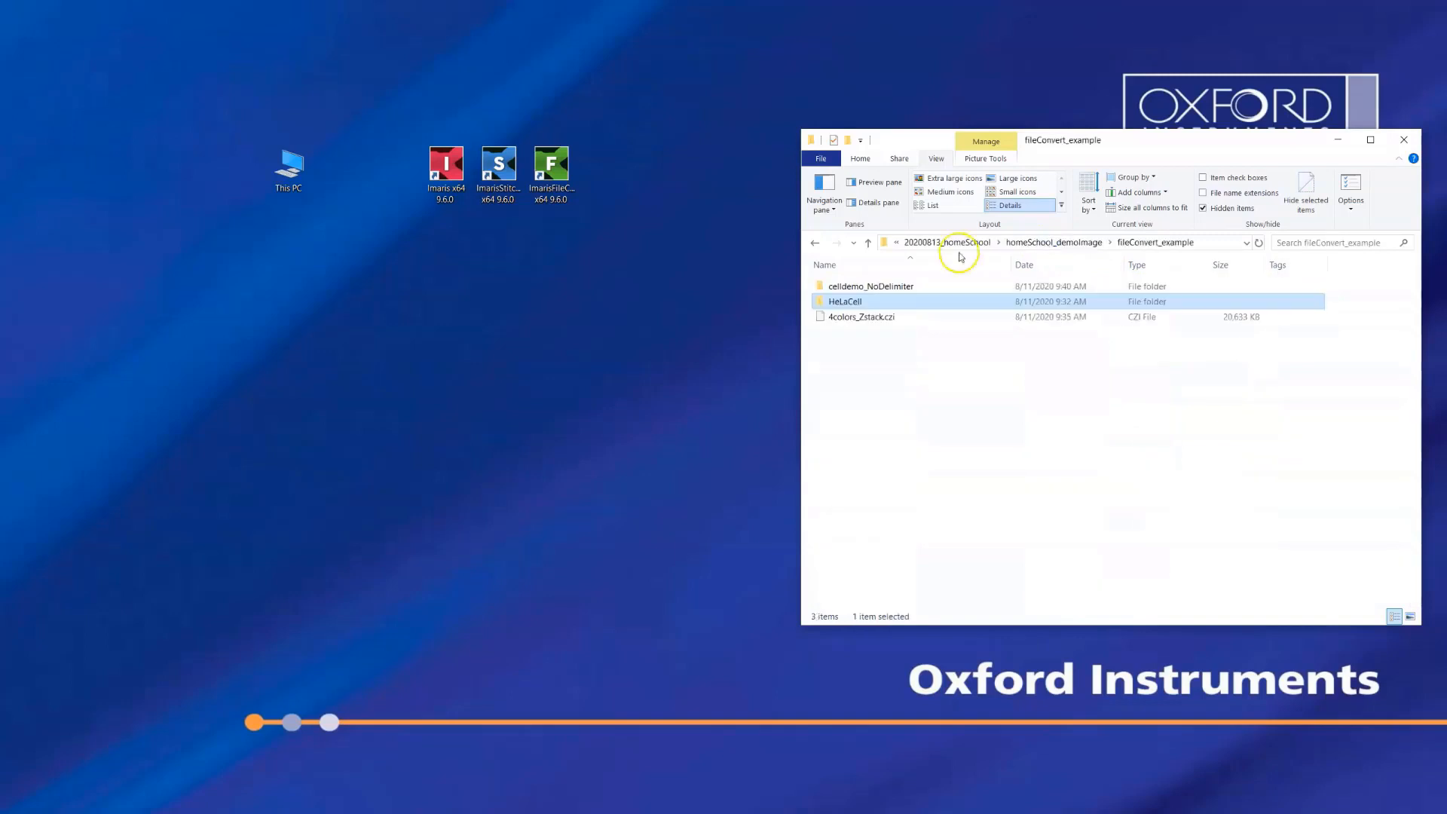
pyautogui.click(900, 288)
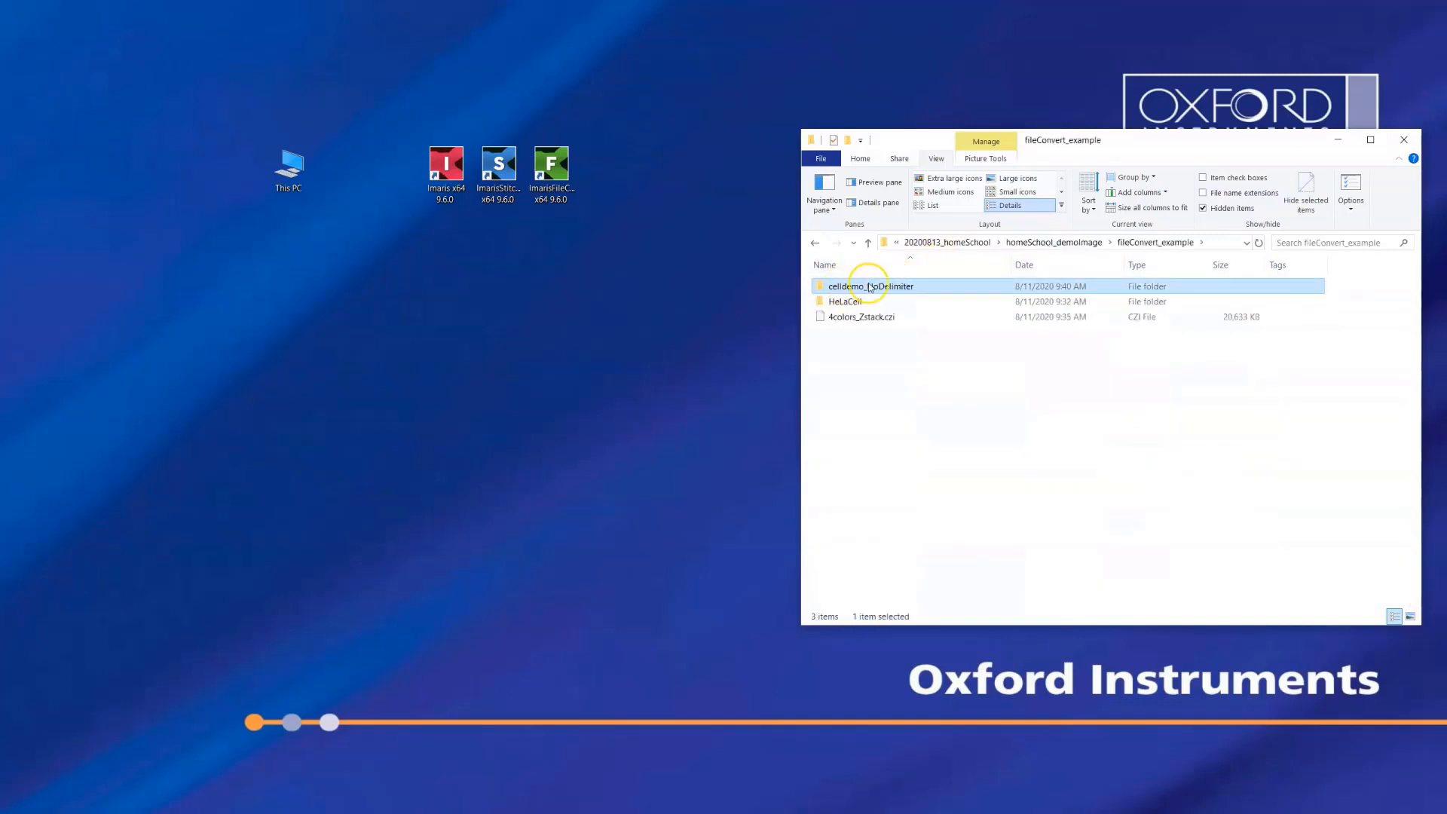
pyautogui.doubleClick(879, 287)
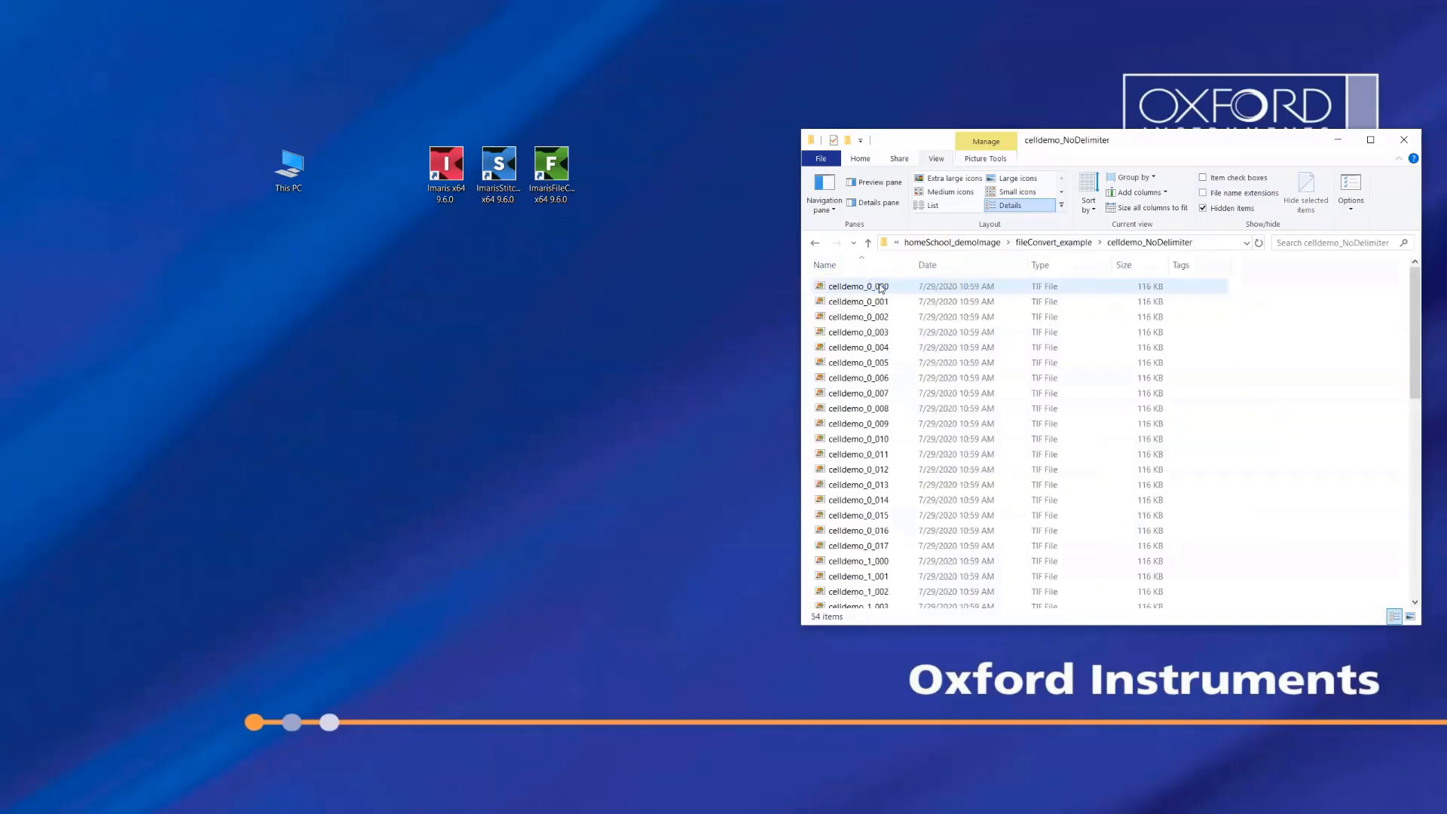
pyautogui.click(880, 287)
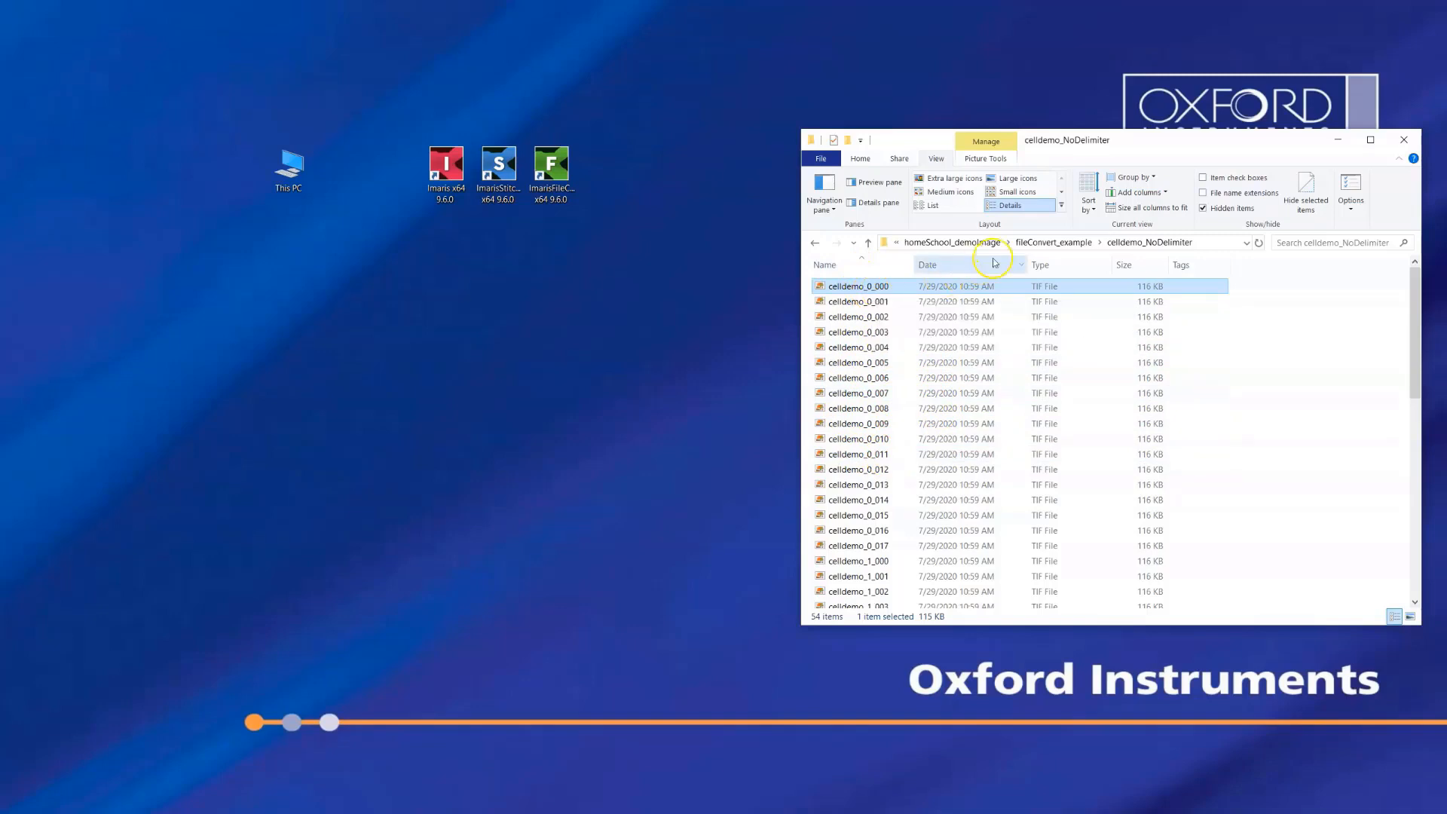
pyautogui.click(1036, 242)
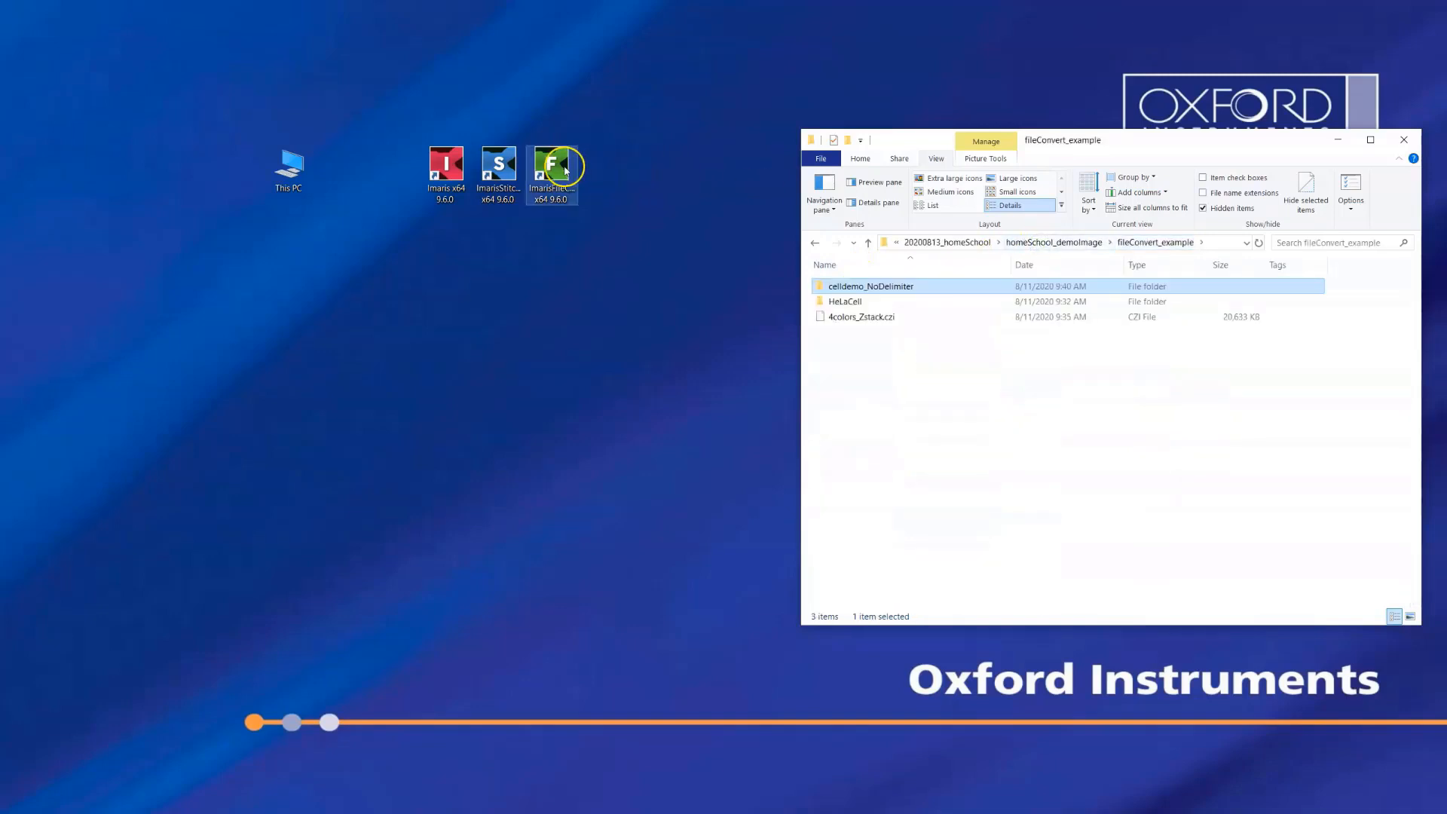
# Start Imaris File Converter and add 4colors_Zstack.czi to its input list
pyautogui.doubleClick(565, 171)
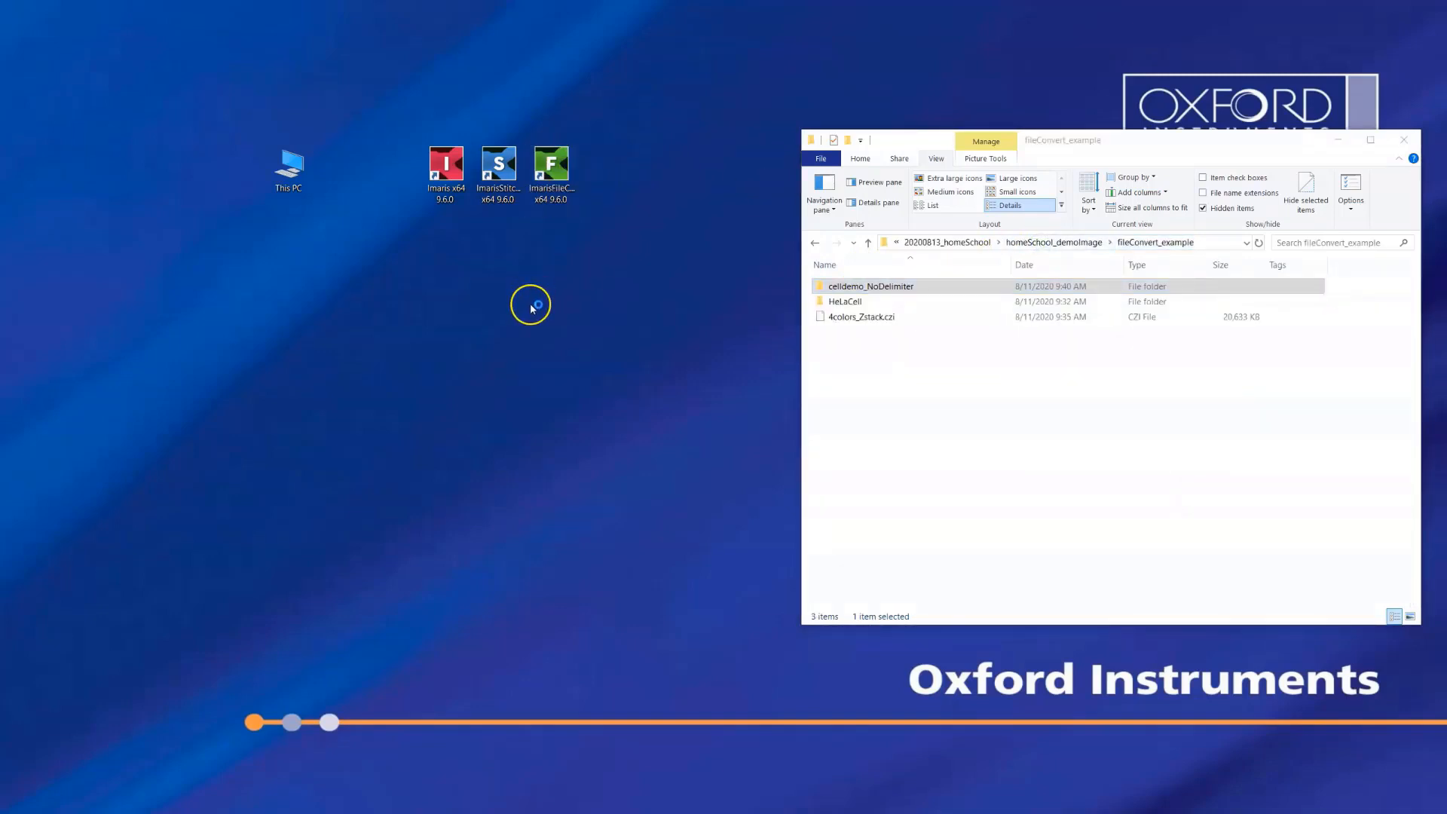
pyautogui.moveTo(526, 233); pyautogui.dragTo(598, 236)
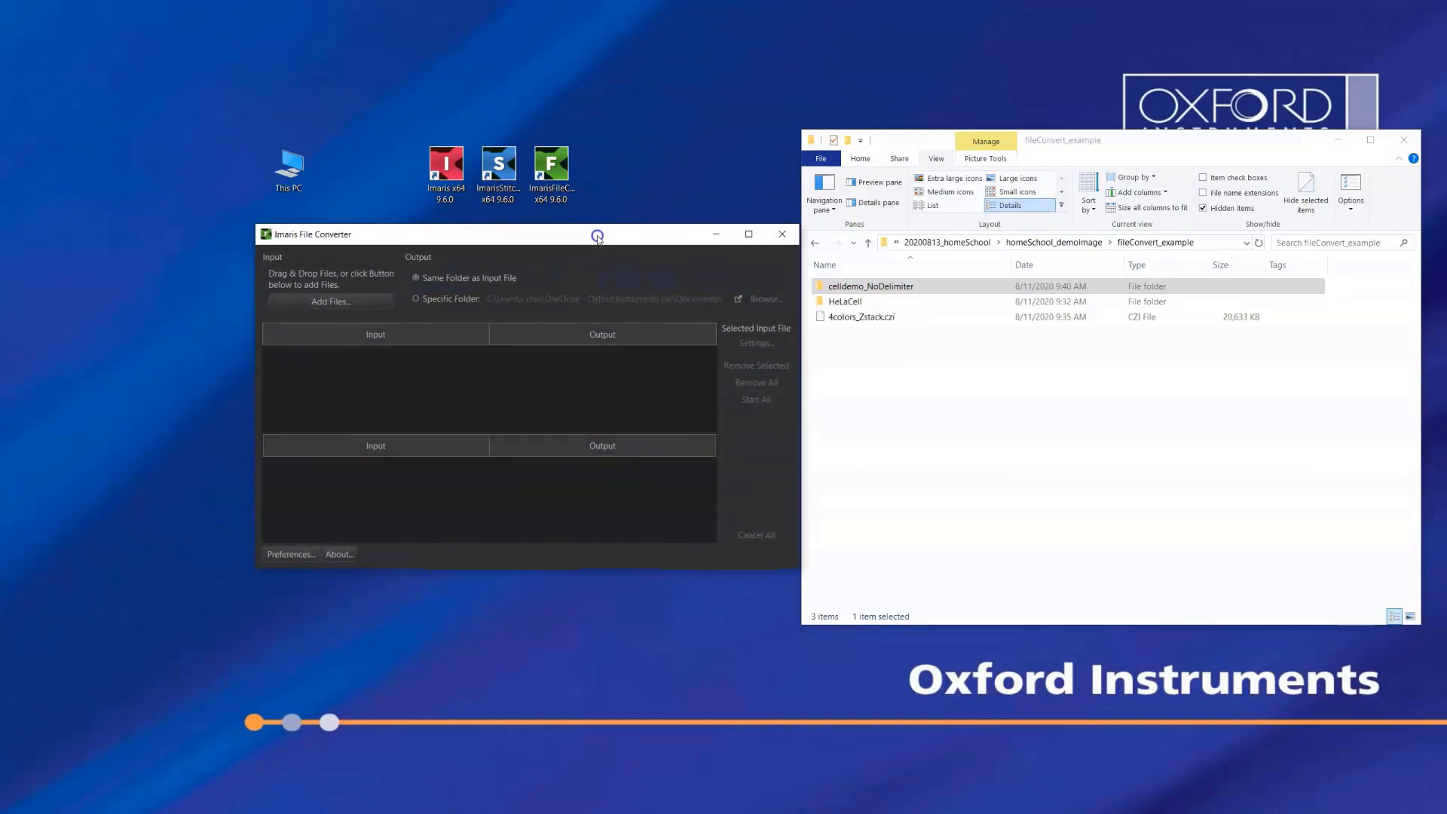
pyautogui.click(887, 318)
pyautogui.moveTo(887, 318); pyautogui.dragTo(406, 371)
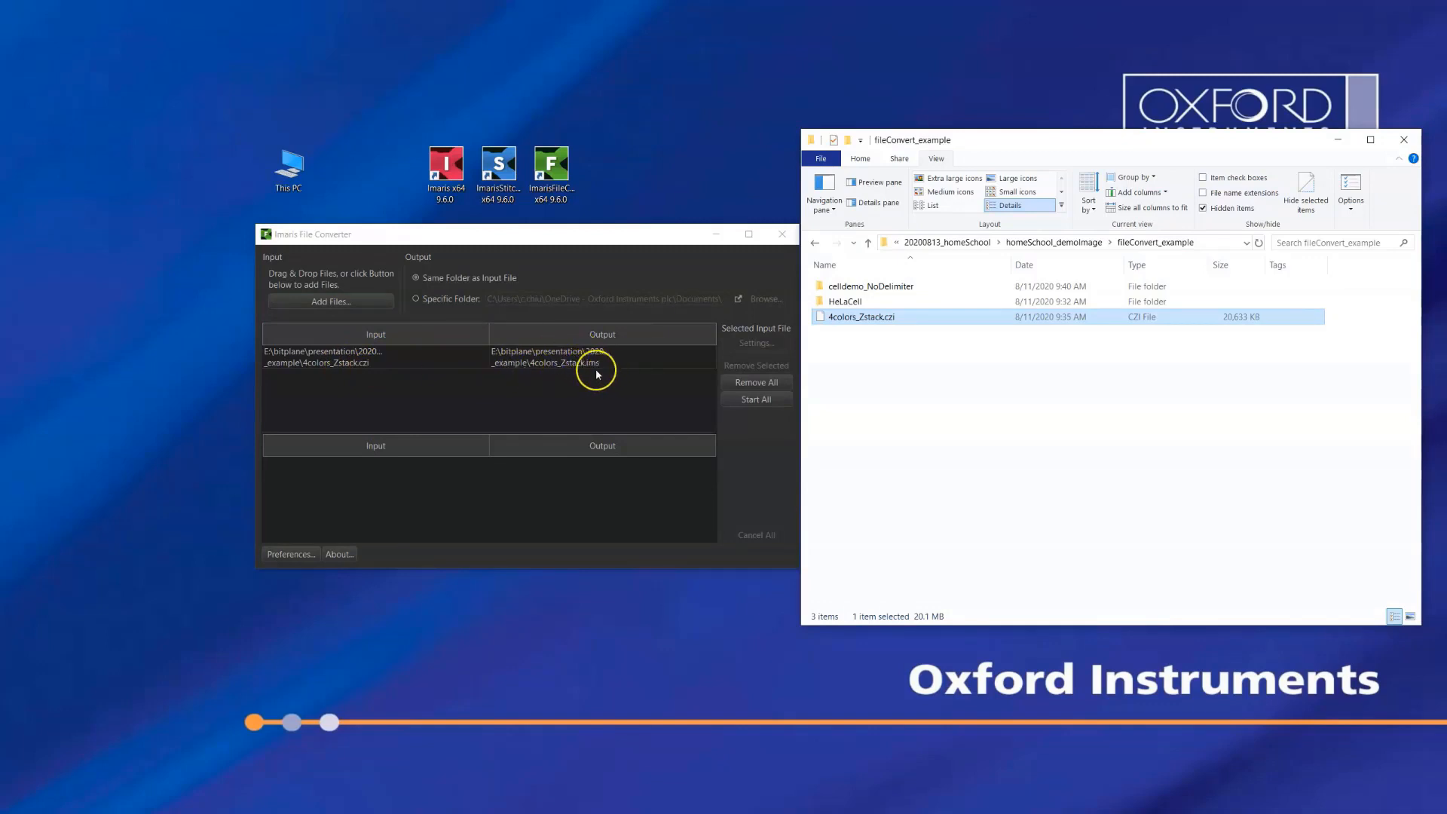
# Add the HeLaCell TIF series using HeLaCell_T00_C0_Z000 as the input file and convert all queued files
pyautogui.doubleClick(866, 303)
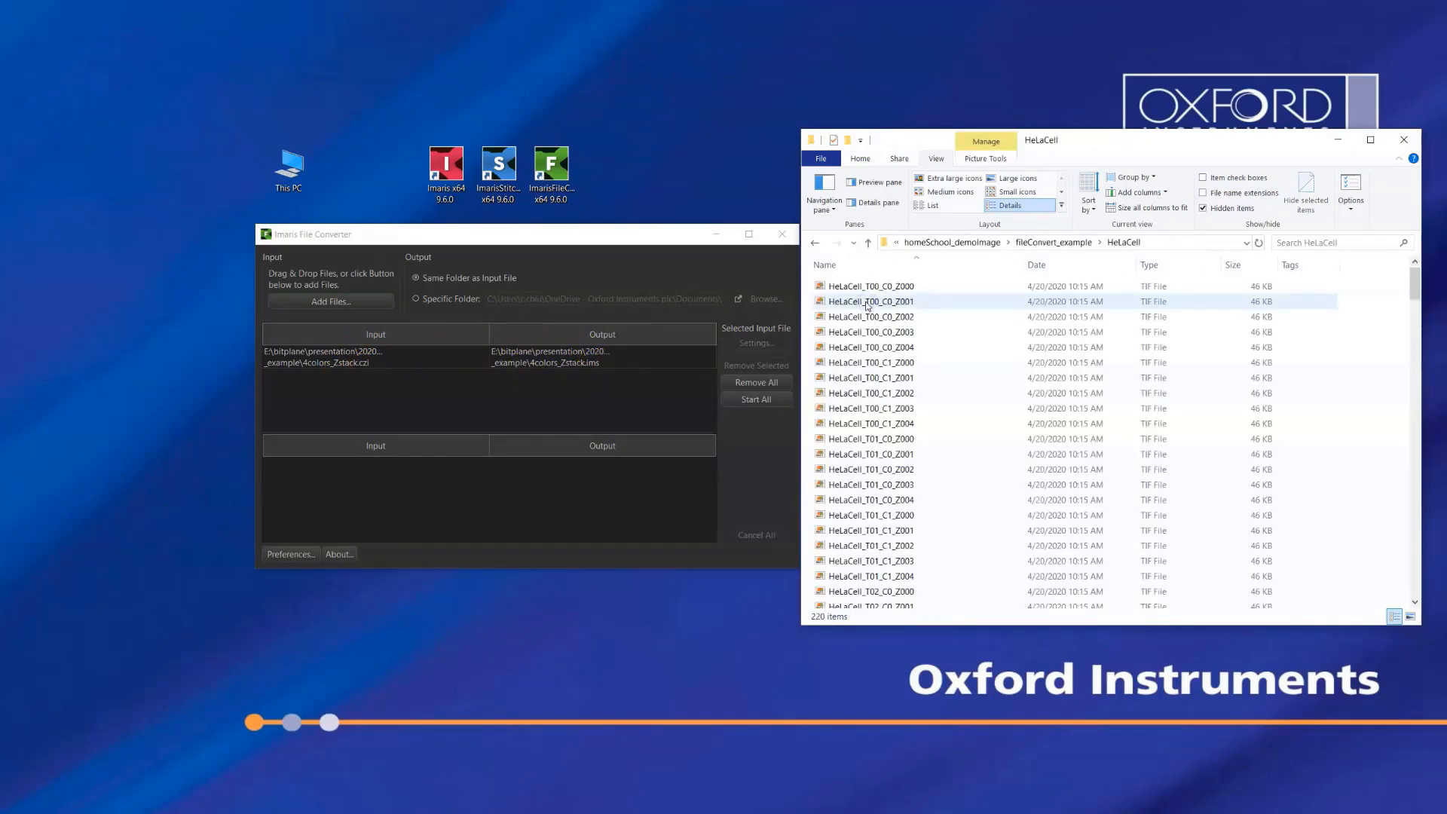
pyautogui.click(885, 288)
pyautogui.moveTo(890, 288); pyautogui.dragTo(369, 411)
pyautogui.click(397, 382)
pyautogui.moveTo(398, 382)
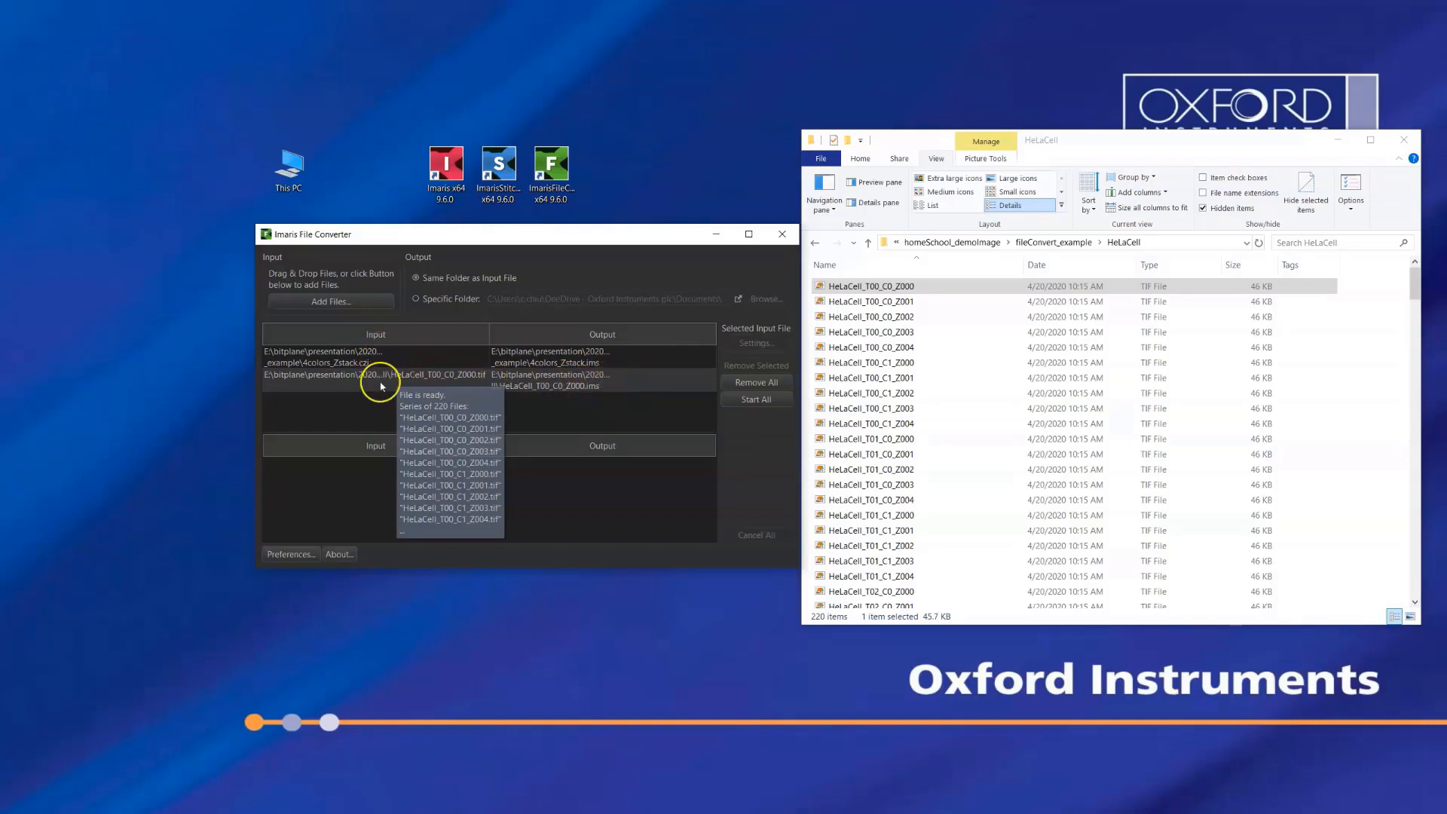
pyautogui.click(864, 292)
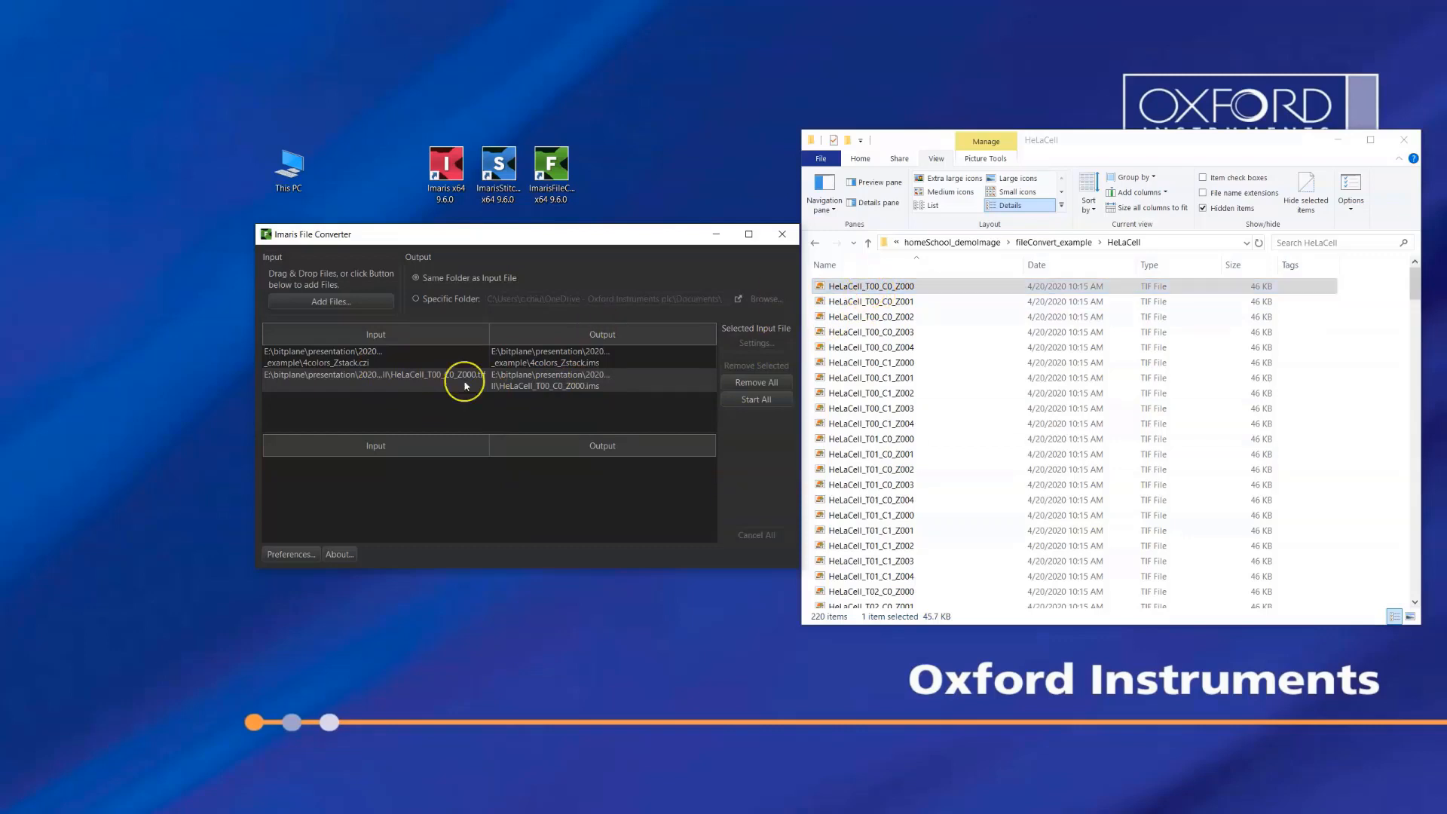
pyautogui.click(747, 401)
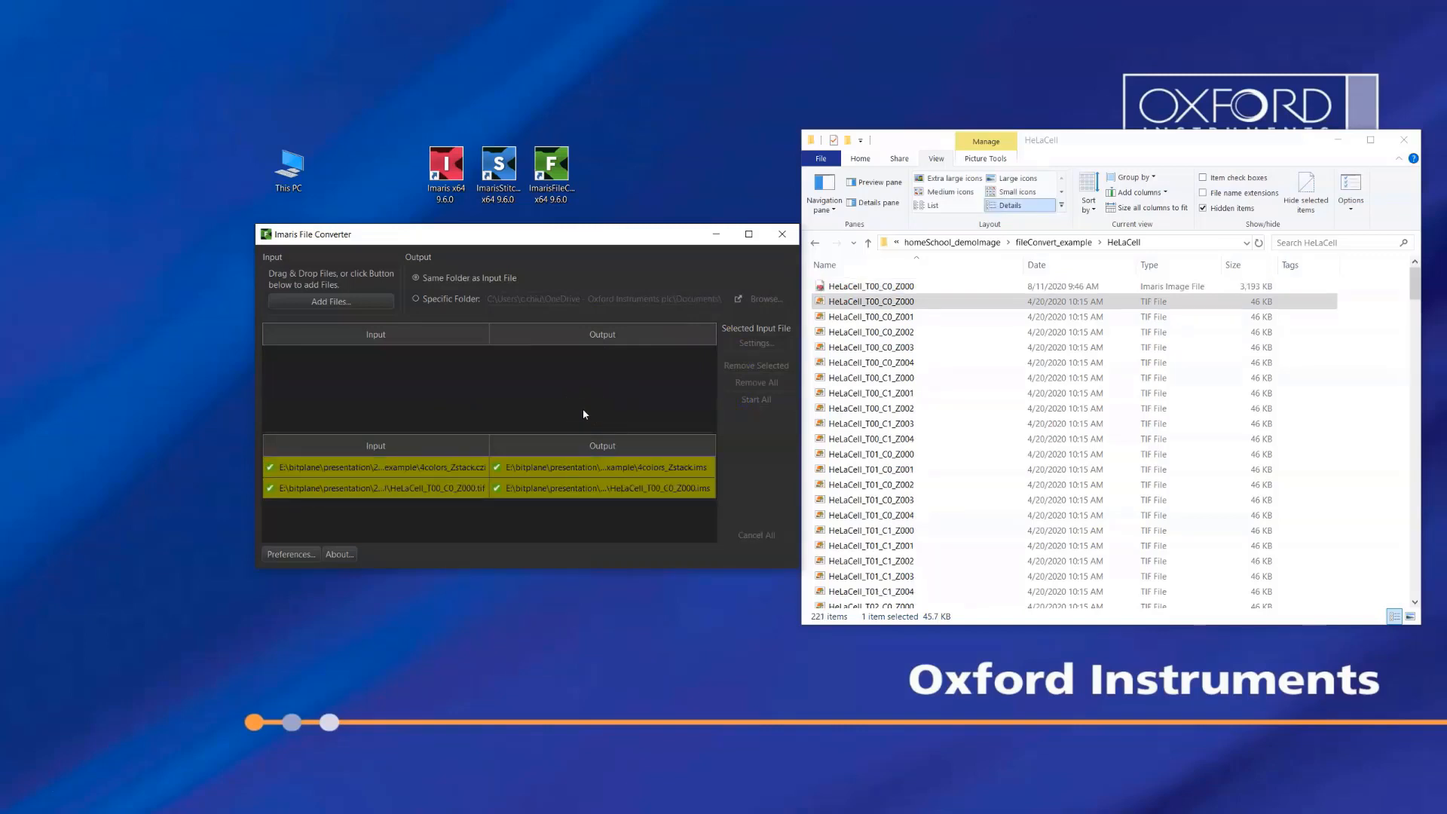
# Check the converted Imaris image files in the HeLaCell and fileConvert_example folders
pyautogui.click(871, 288)
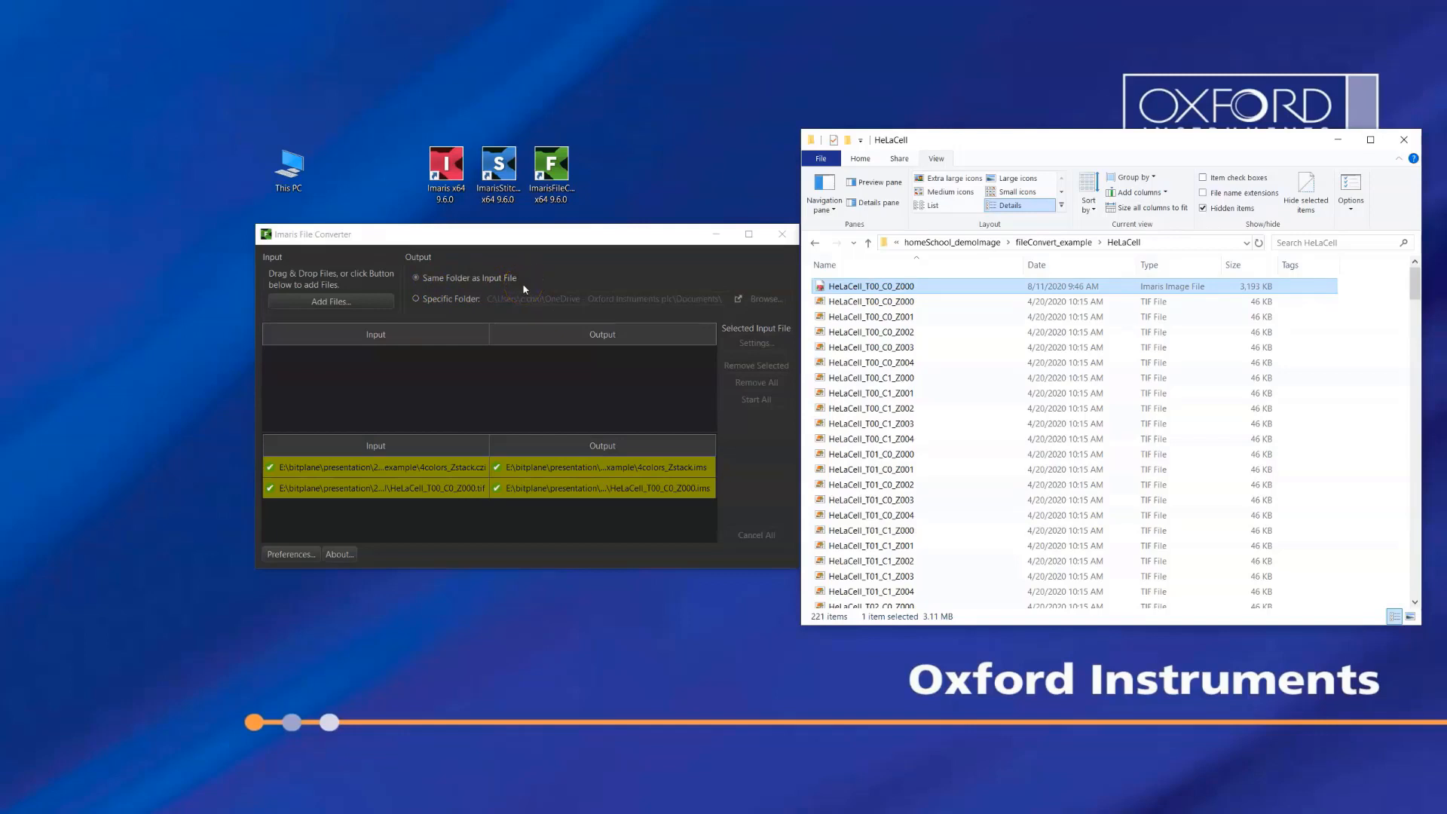
pyautogui.click(1054, 242)
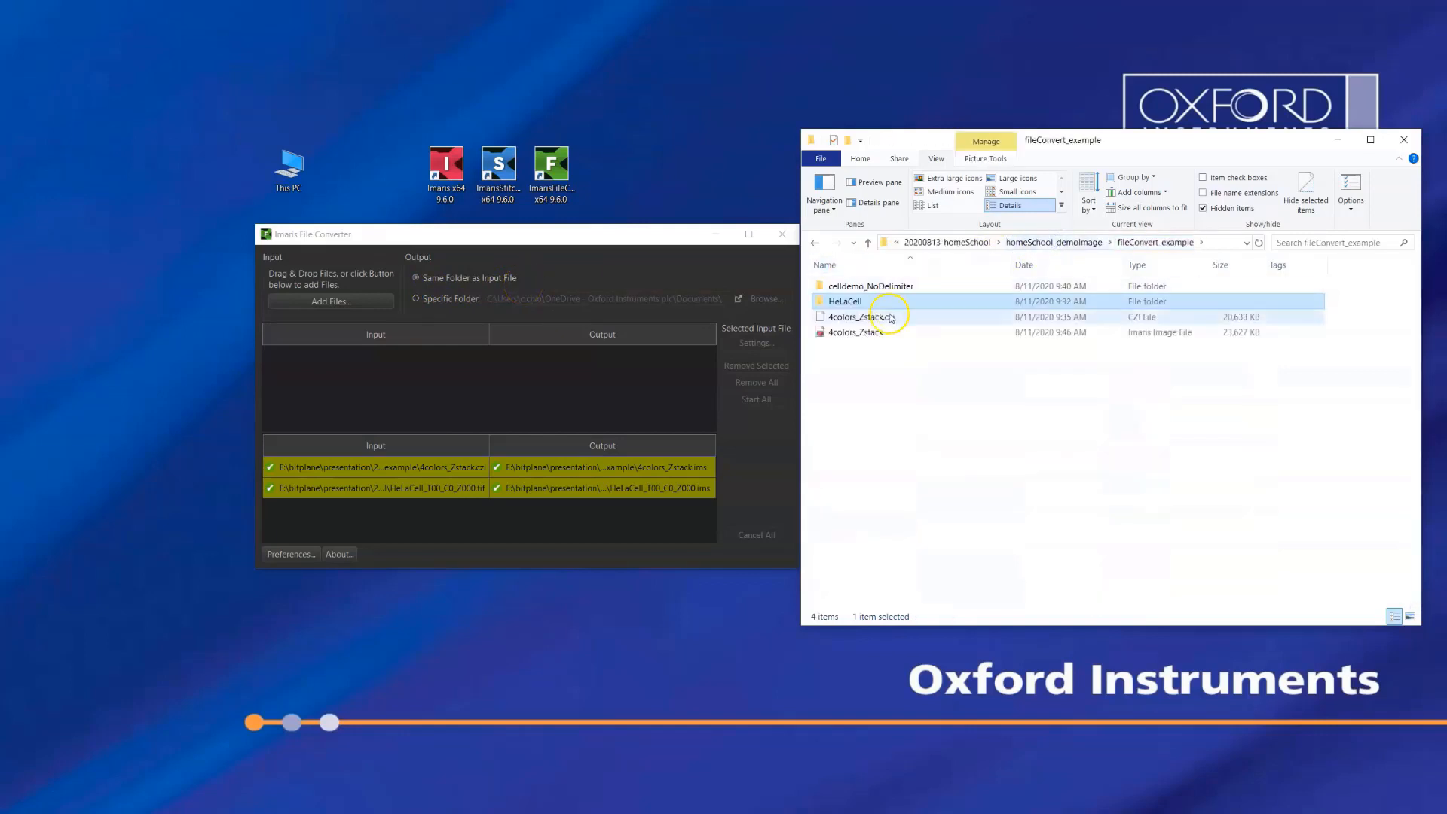
pyautogui.click(876, 332)
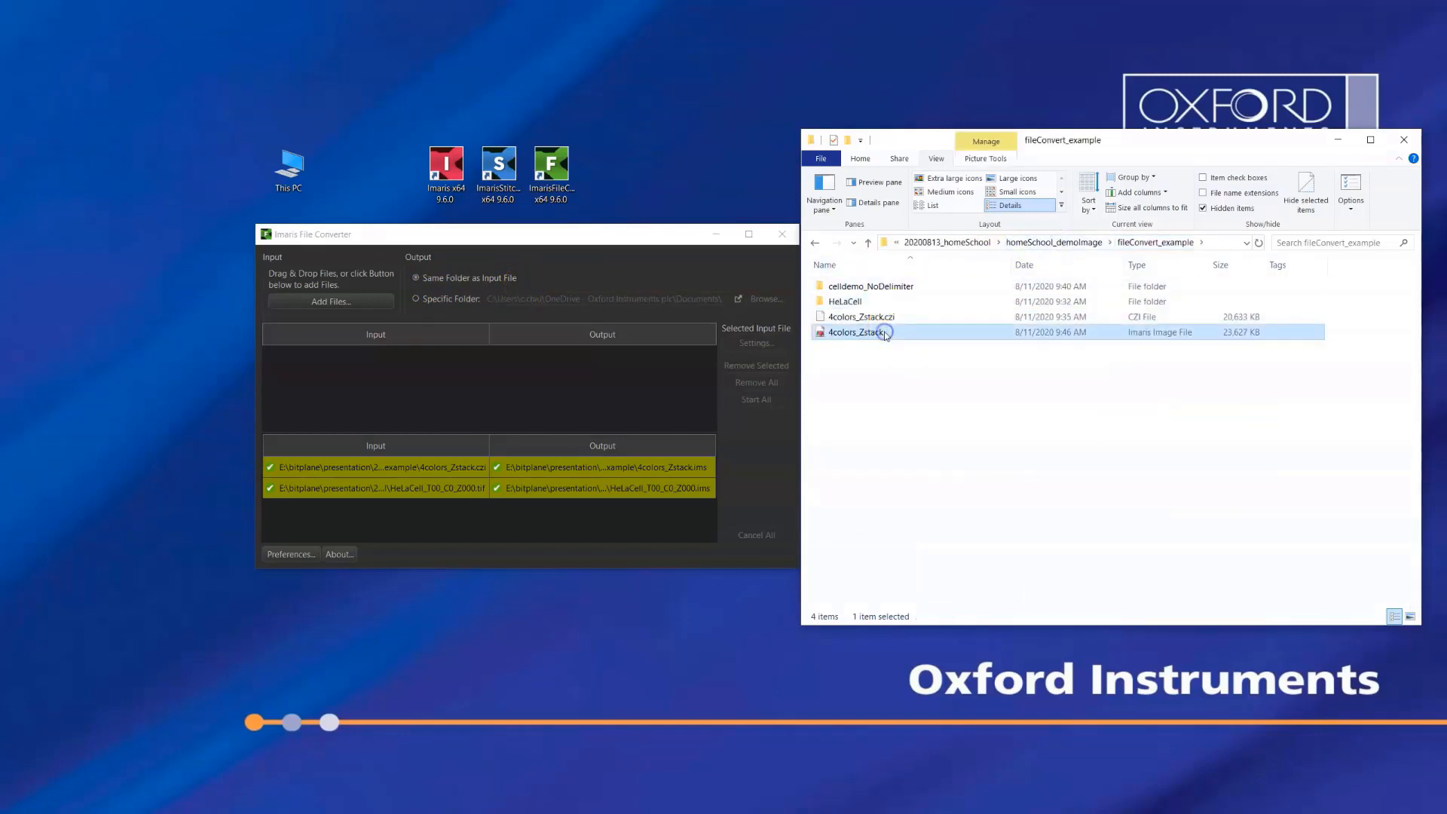
# Add celldemo_0_000.tif from the celldemo_NoDelimiter folder to the converter and select its entry
pyautogui.click(910, 287)
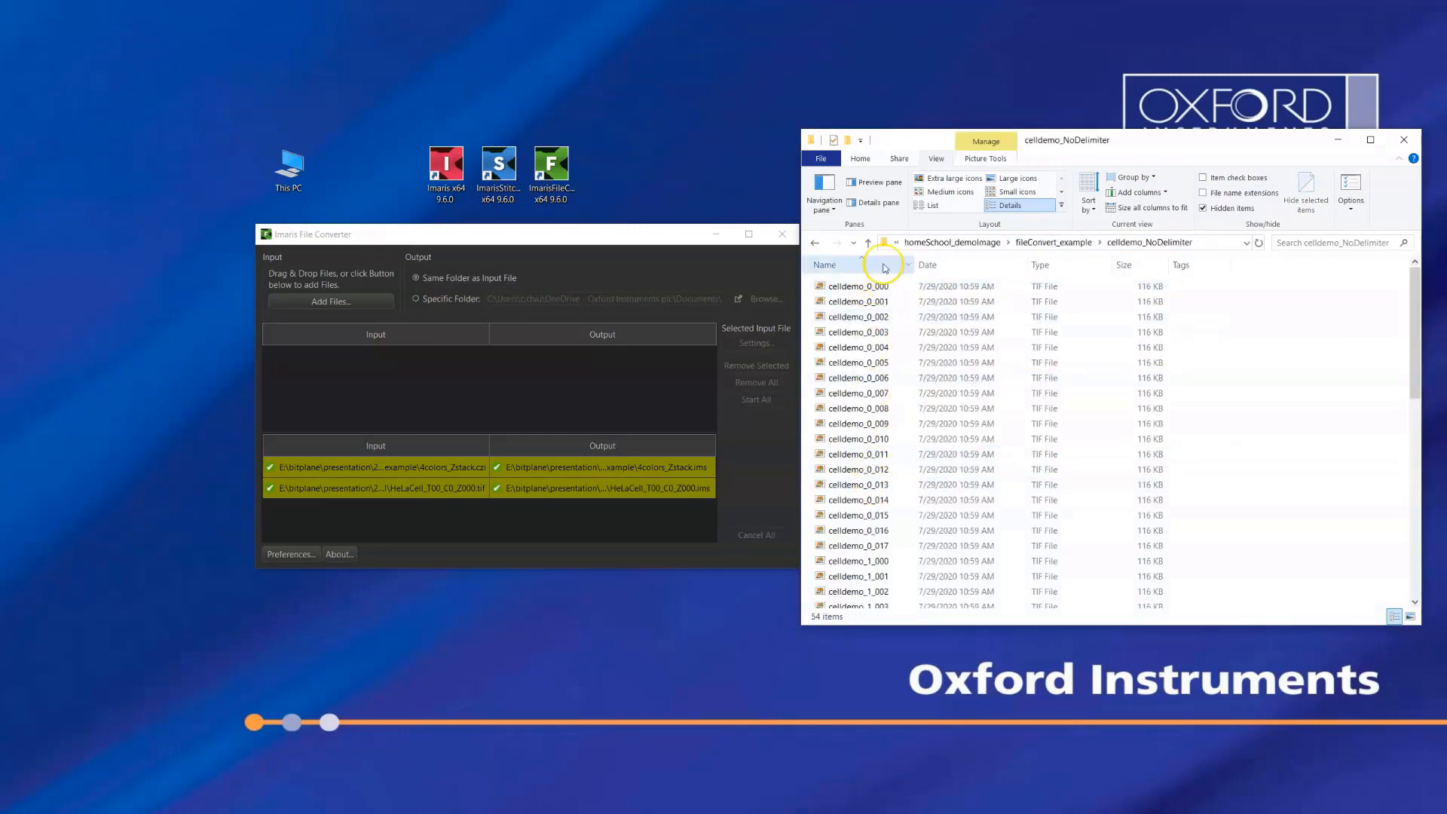
pyautogui.click(886, 287)
pyautogui.moveTo(868, 289); pyautogui.dragTo(422, 381)
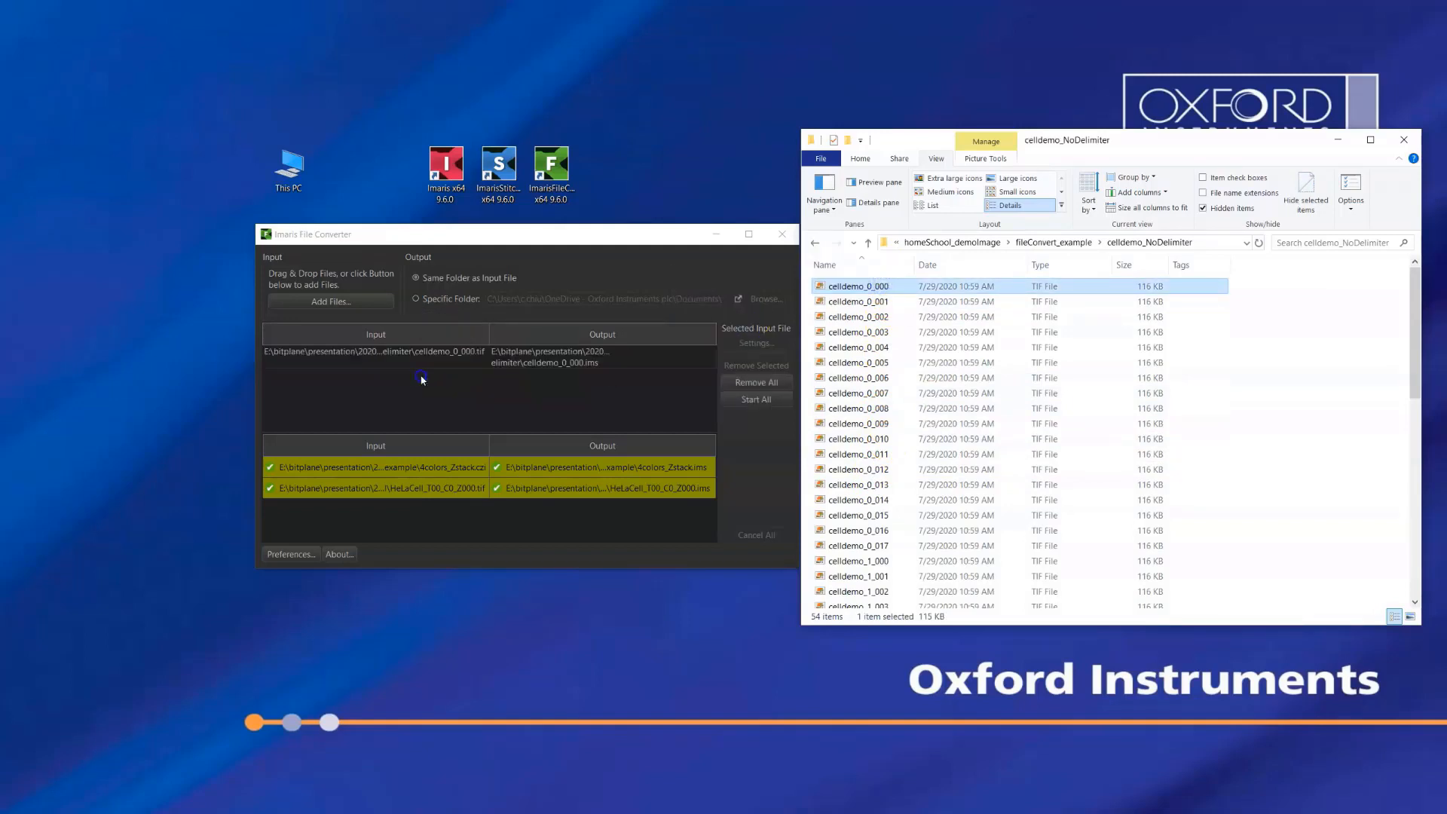
pyautogui.click(424, 353)
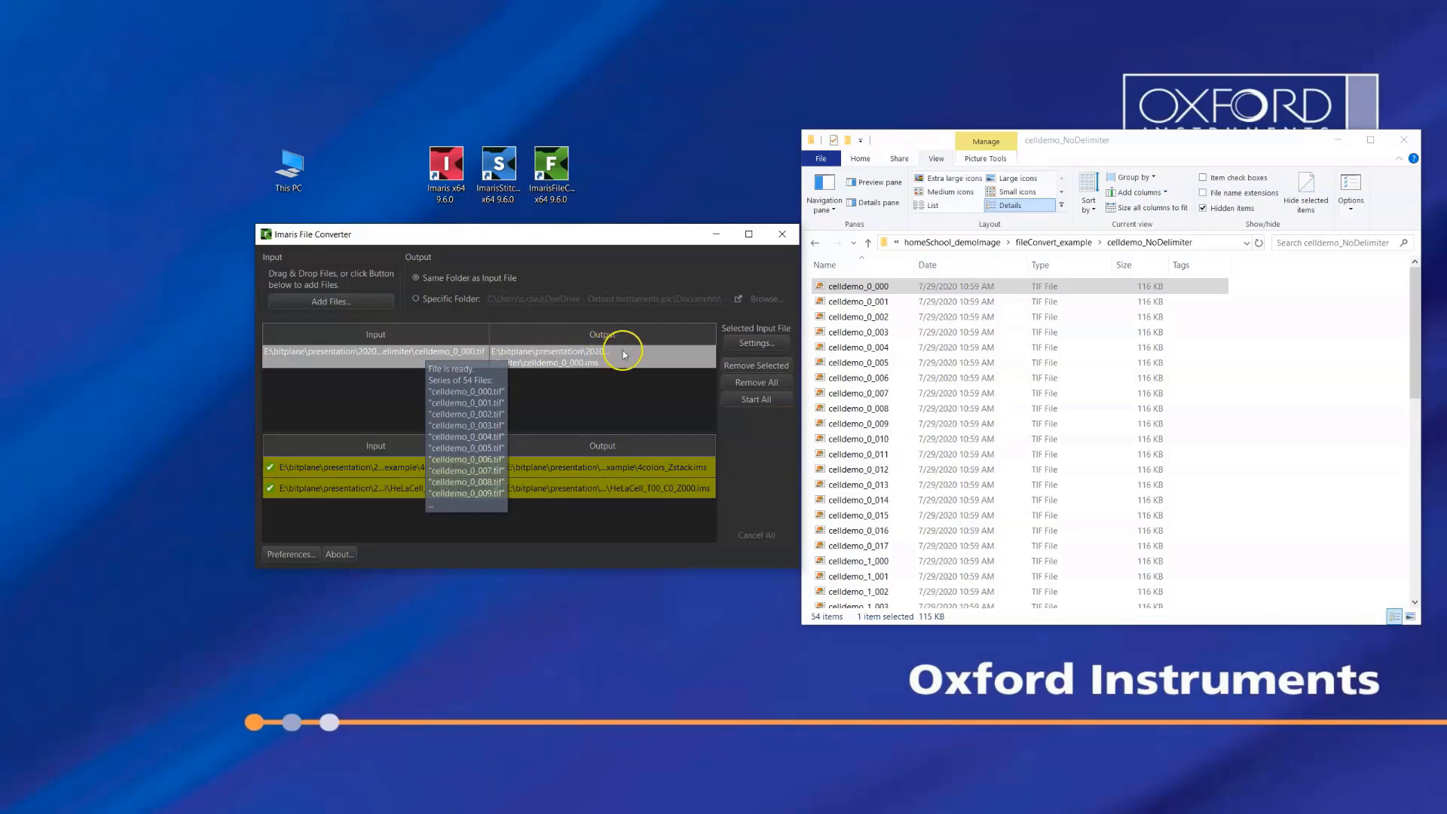
# In the celldemo series' reading sequence settings, assign the first file name index to C and keep the second as Z
pyautogui.click(759, 344)
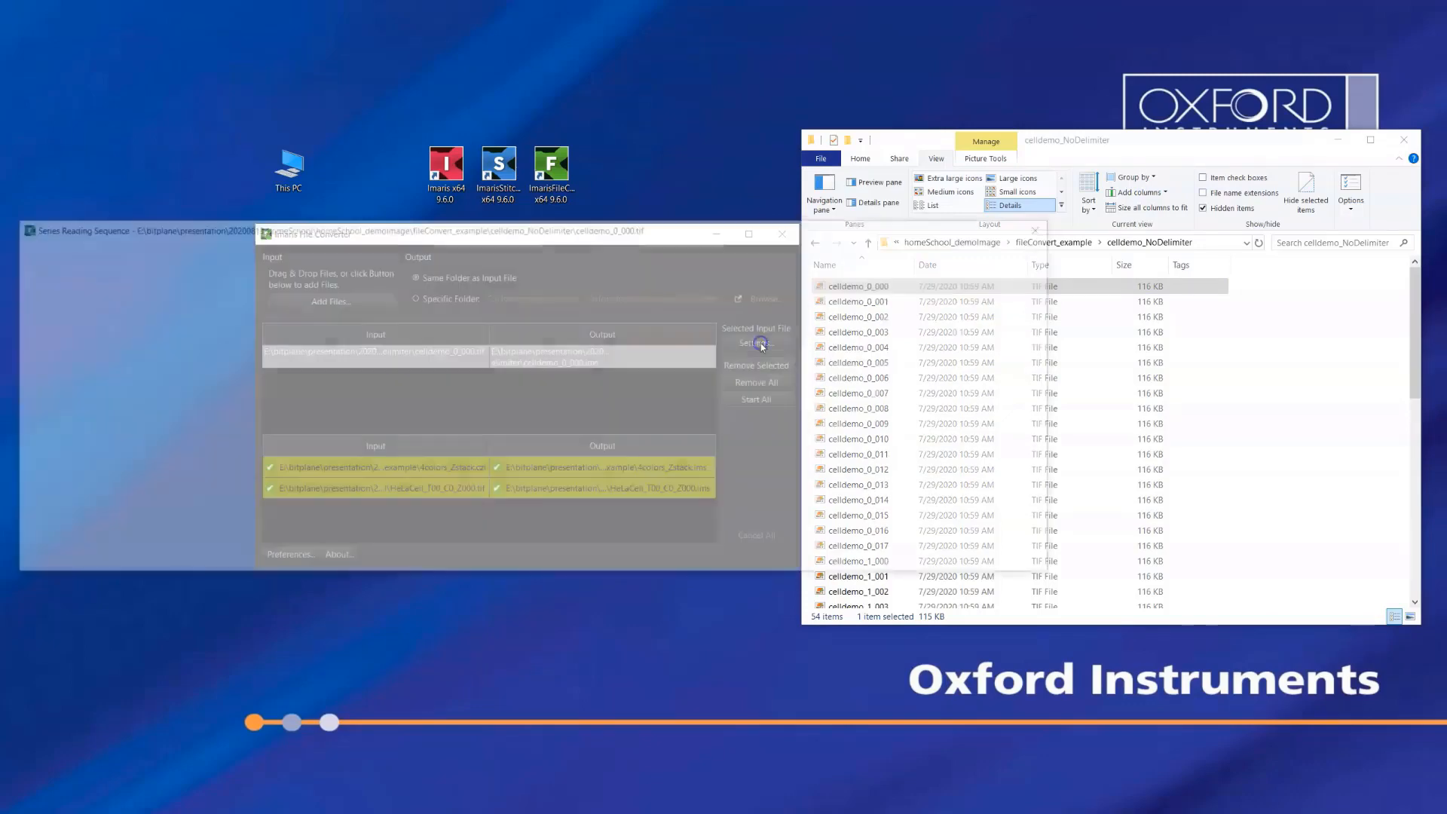
pyautogui.moveTo(309, 230); pyautogui.dragTo(522, 249)
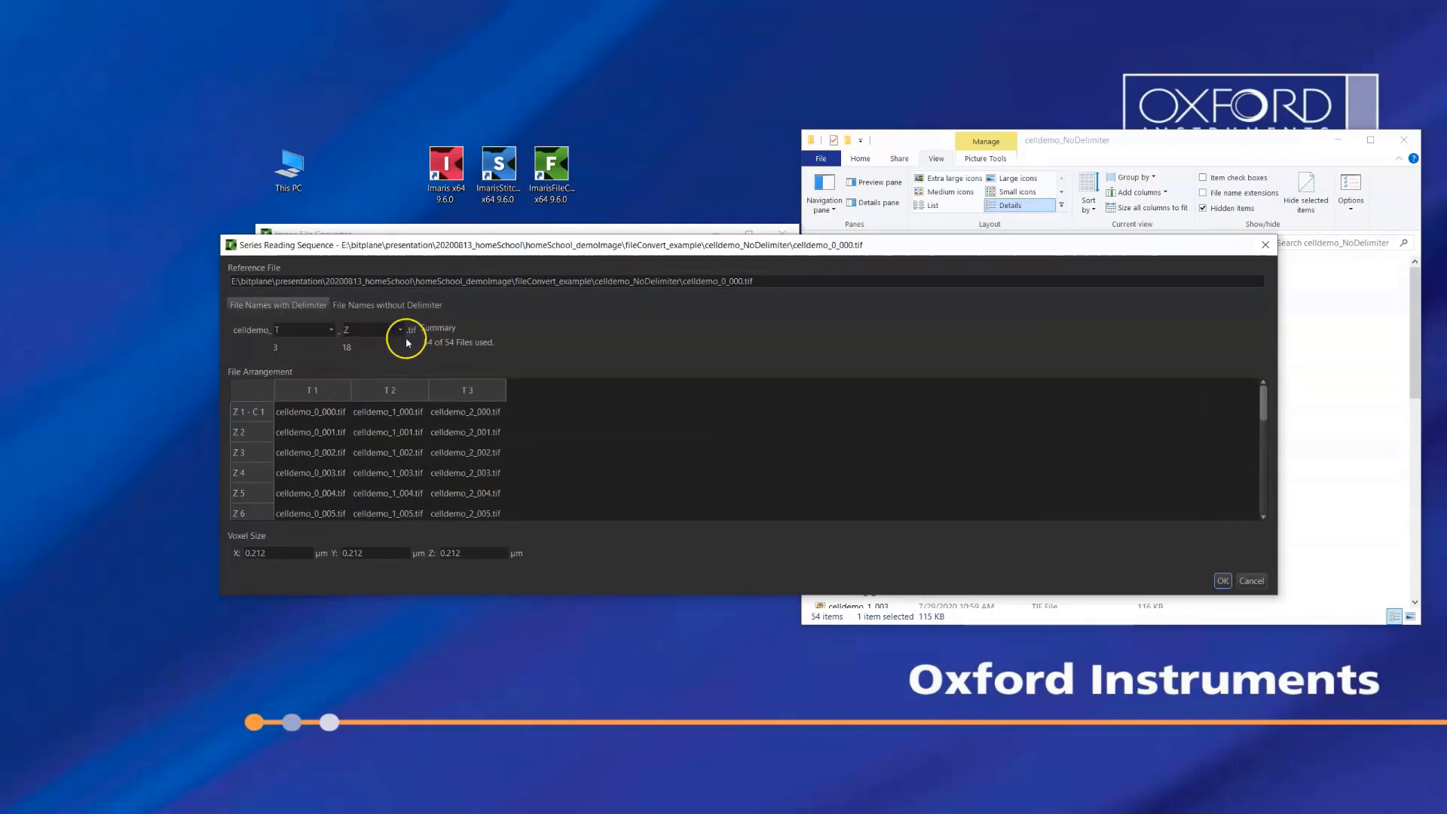
pyautogui.click(323, 336)
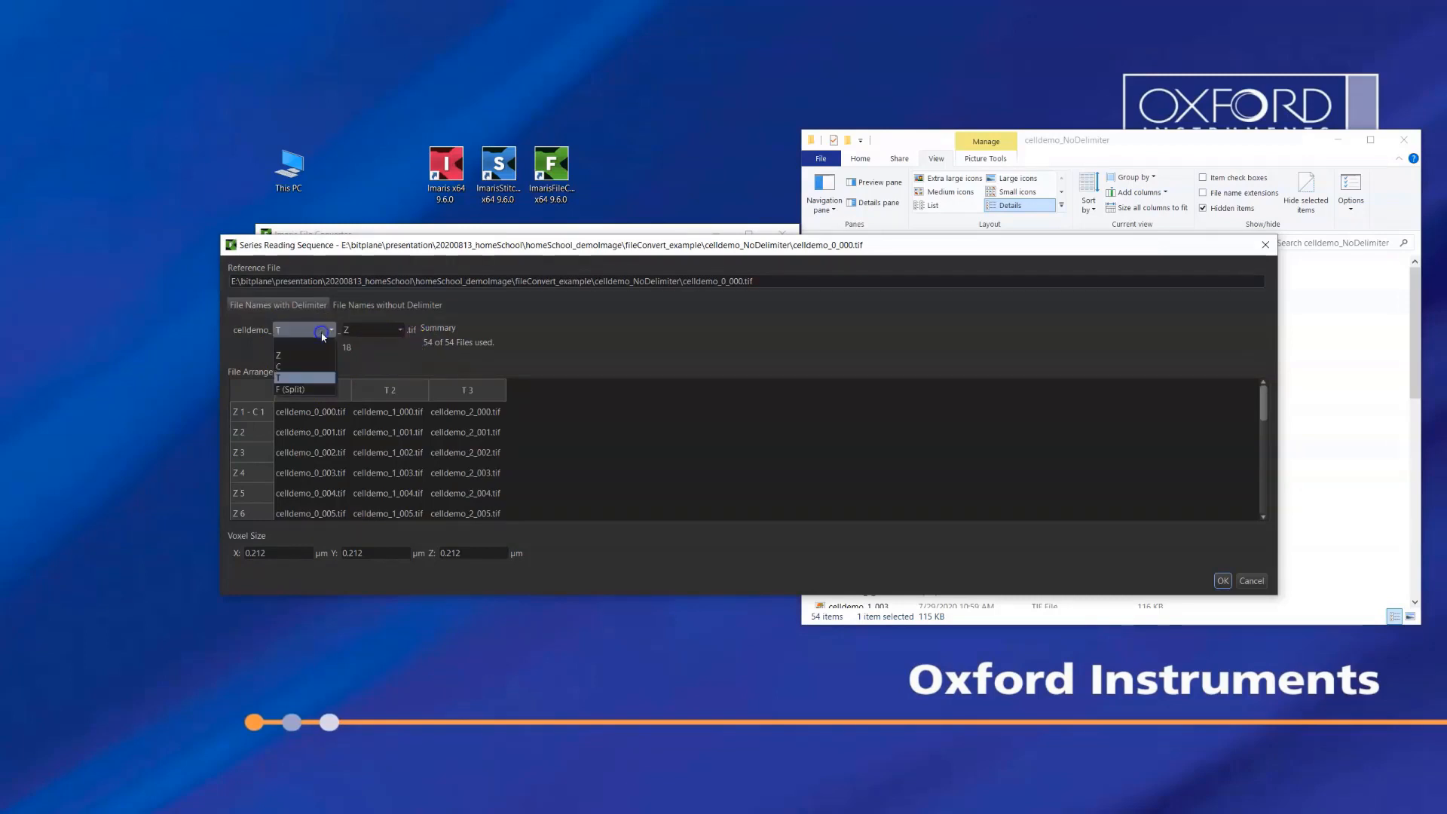
pyautogui.click(303, 367)
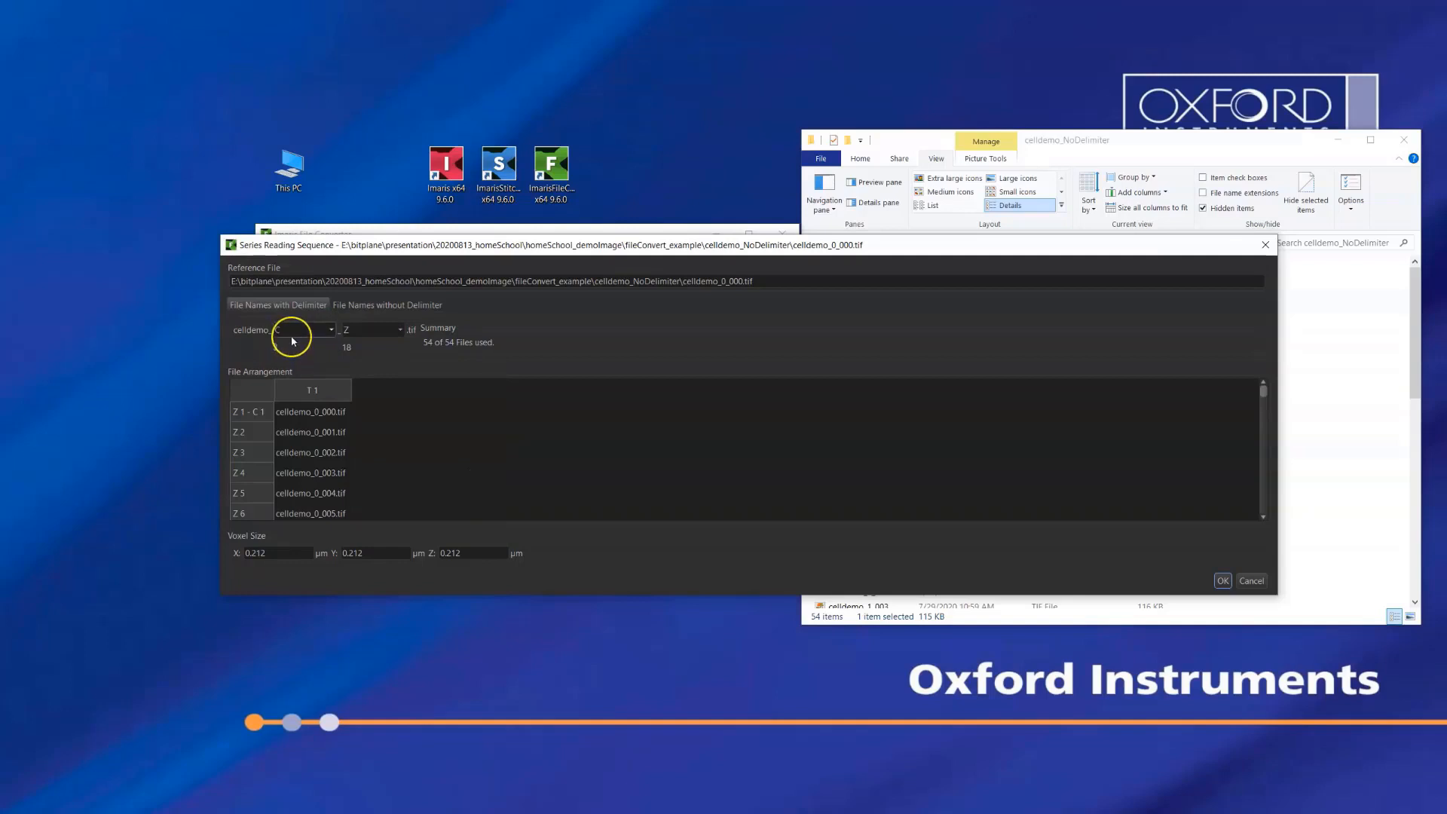
pyautogui.click(291, 333)
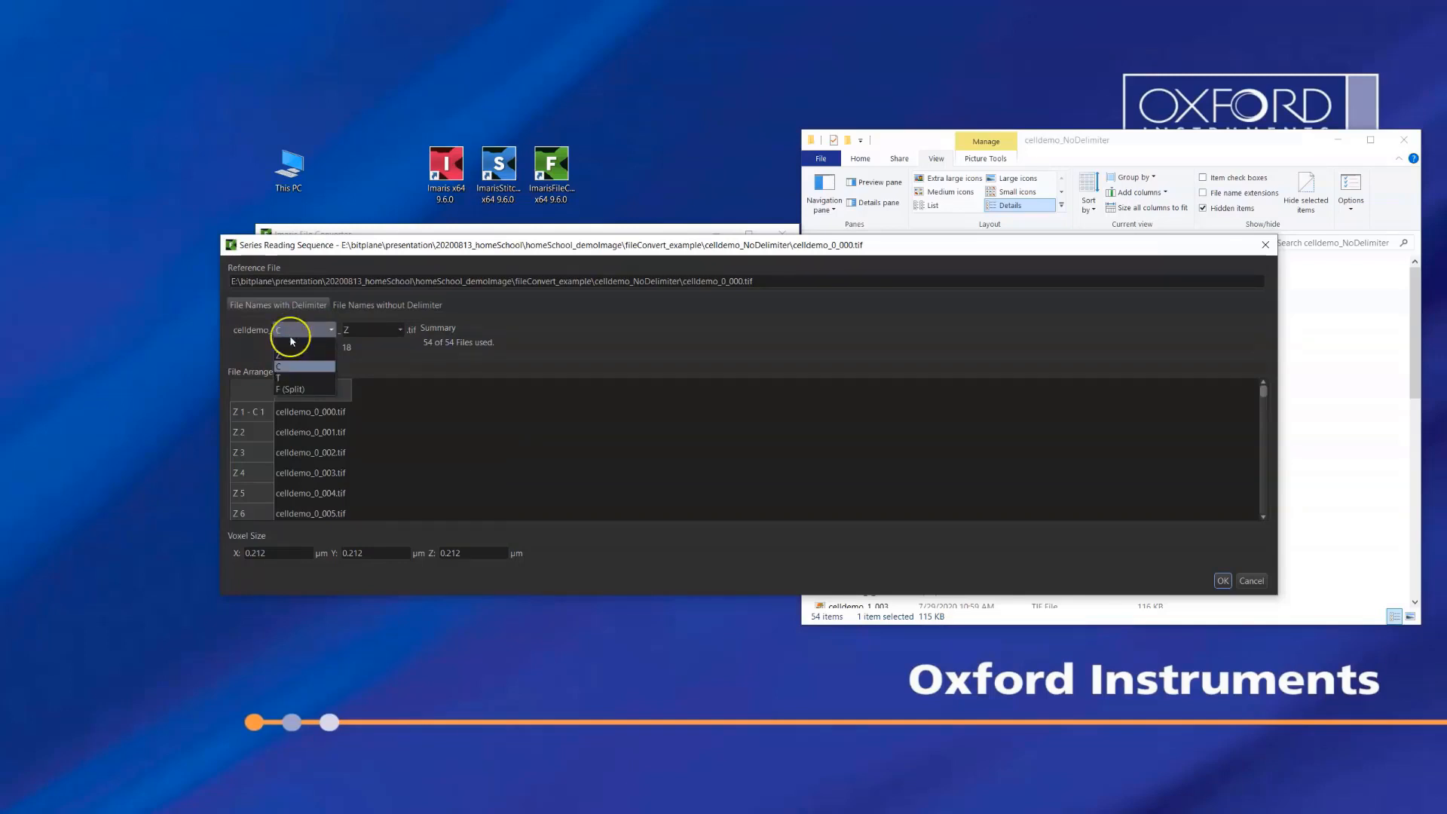
pyautogui.click(287, 368)
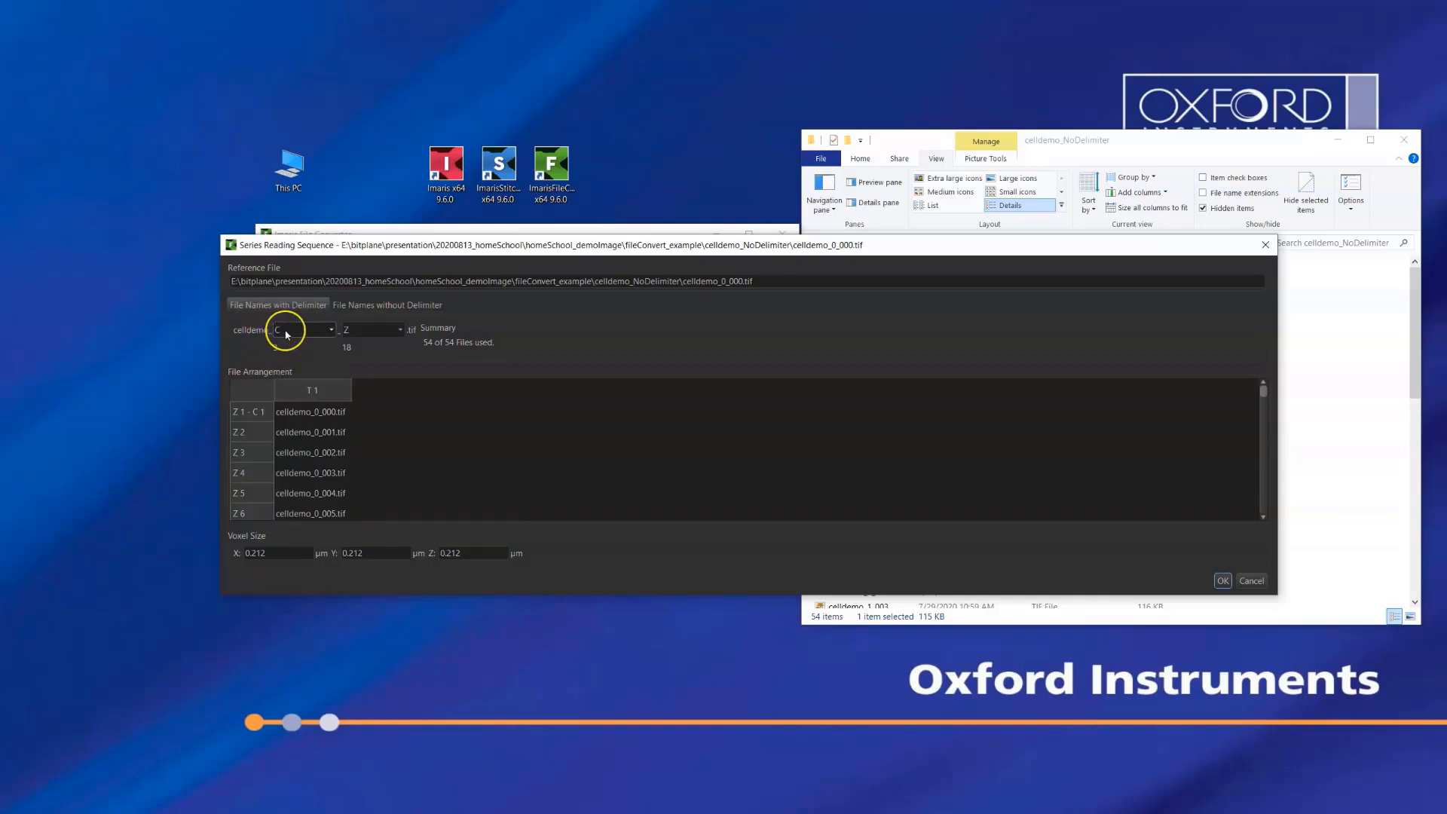
pyautogui.click(384, 332)
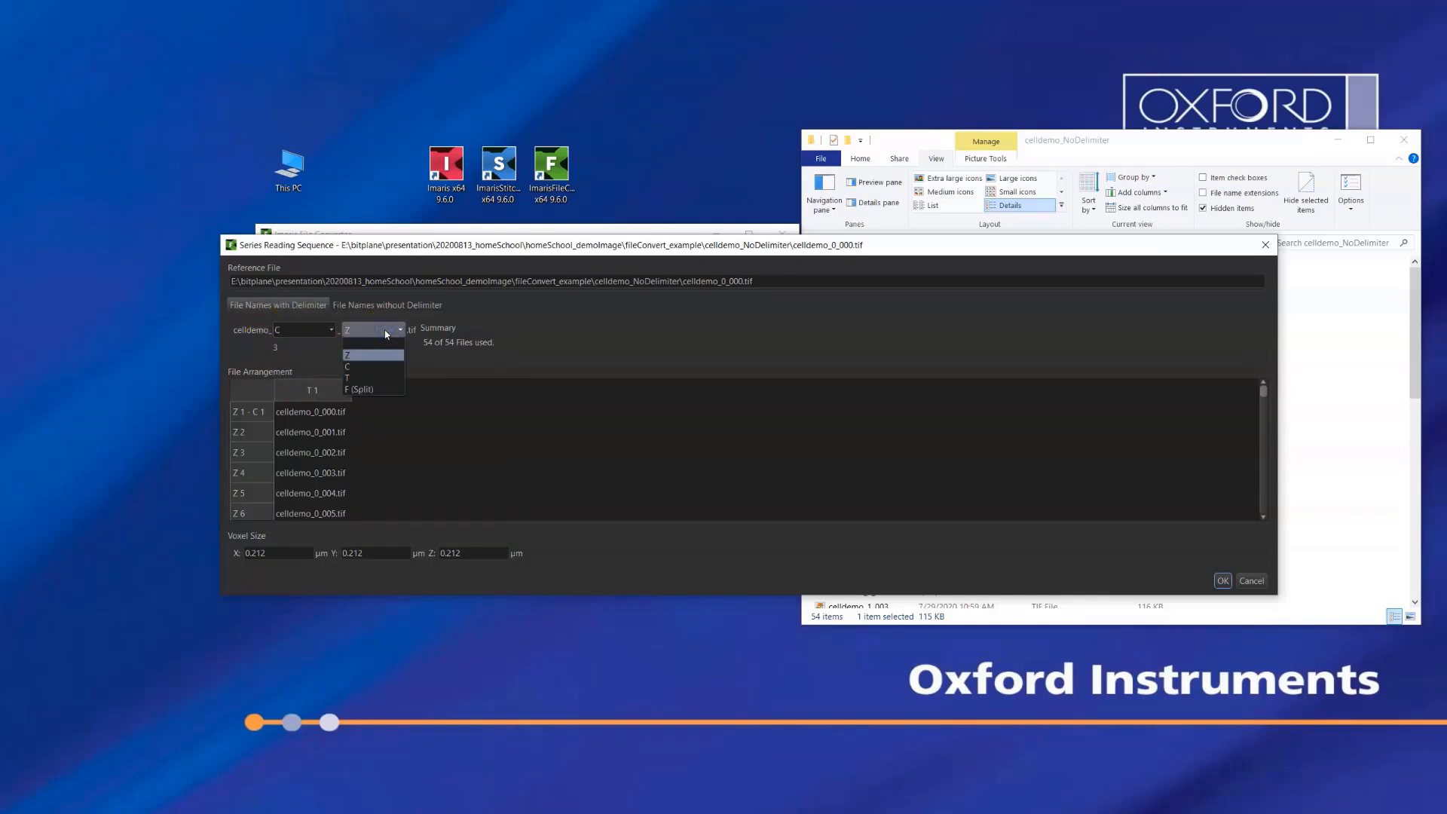
pyautogui.click(351, 356)
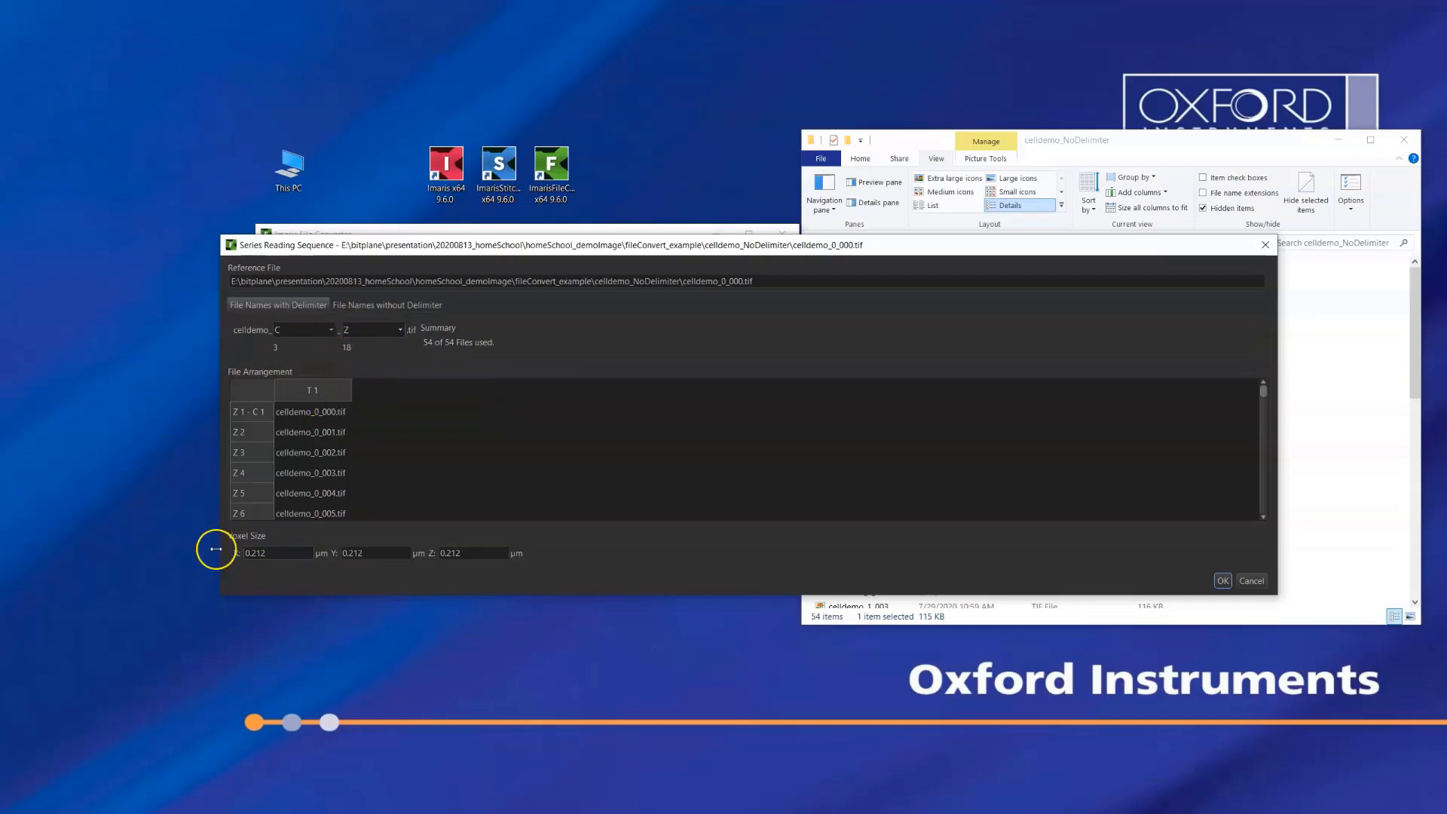
# Enter 08 as the Z voxel size in µm and accept the celldemo series settings
pyautogui.click(247, 554)
pyautogui.click(279, 554)
pyautogui.doubleClick(472, 553)
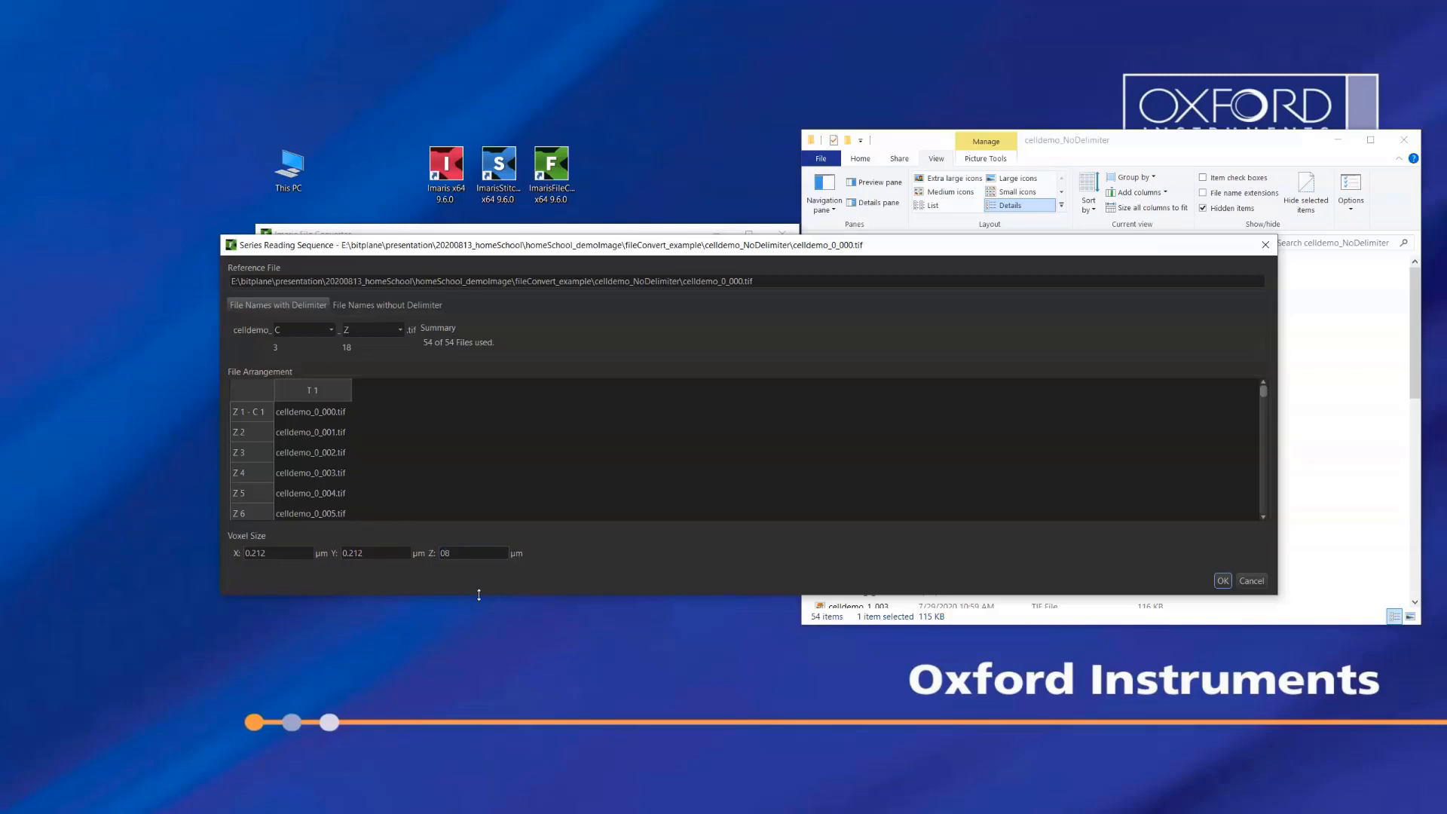
pyautogui.click(611, 565)
pyautogui.click(1223, 582)
# Convert the queued celldemo series and open the resulting celldemo_0_000 Imaris image file in Imaris
pyautogui.click(416, 356)
pyautogui.click(756, 400)
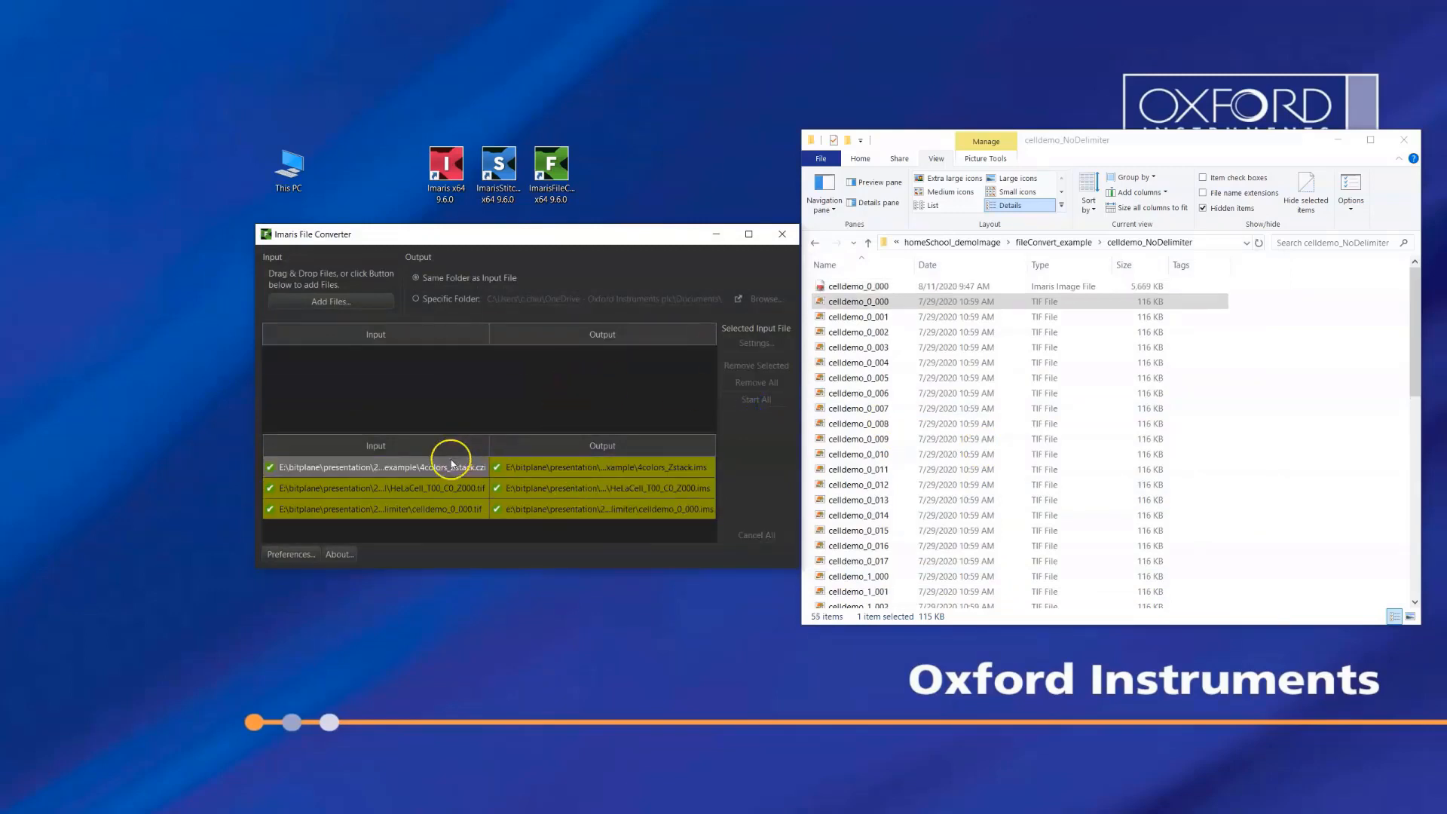
pyautogui.click(859, 286)
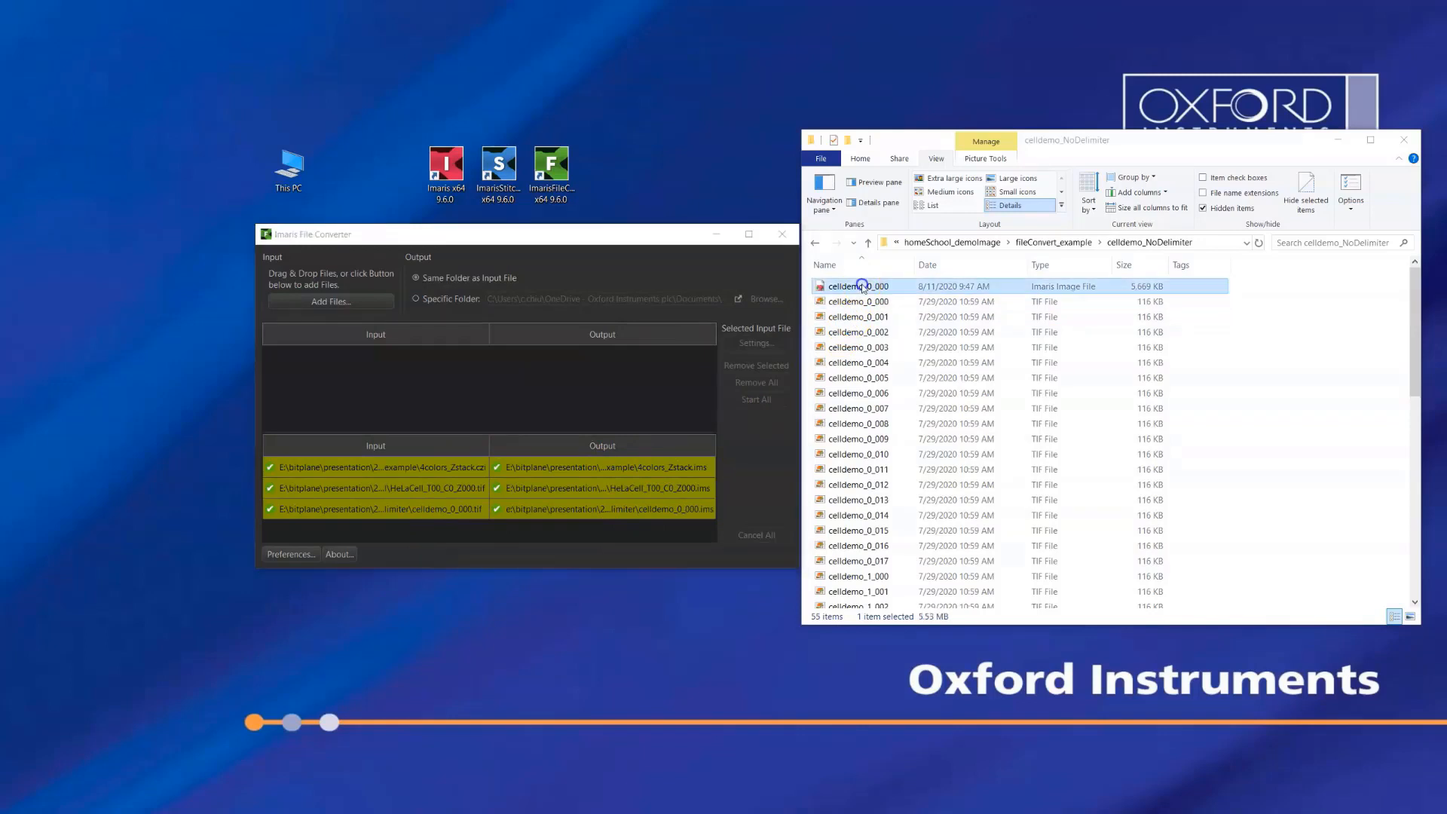
pyautogui.moveTo(687, 247); pyautogui.dragTo(689, 351)
pyautogui.moveTo(860, 285); pyautogui.dragTo(443, 170)
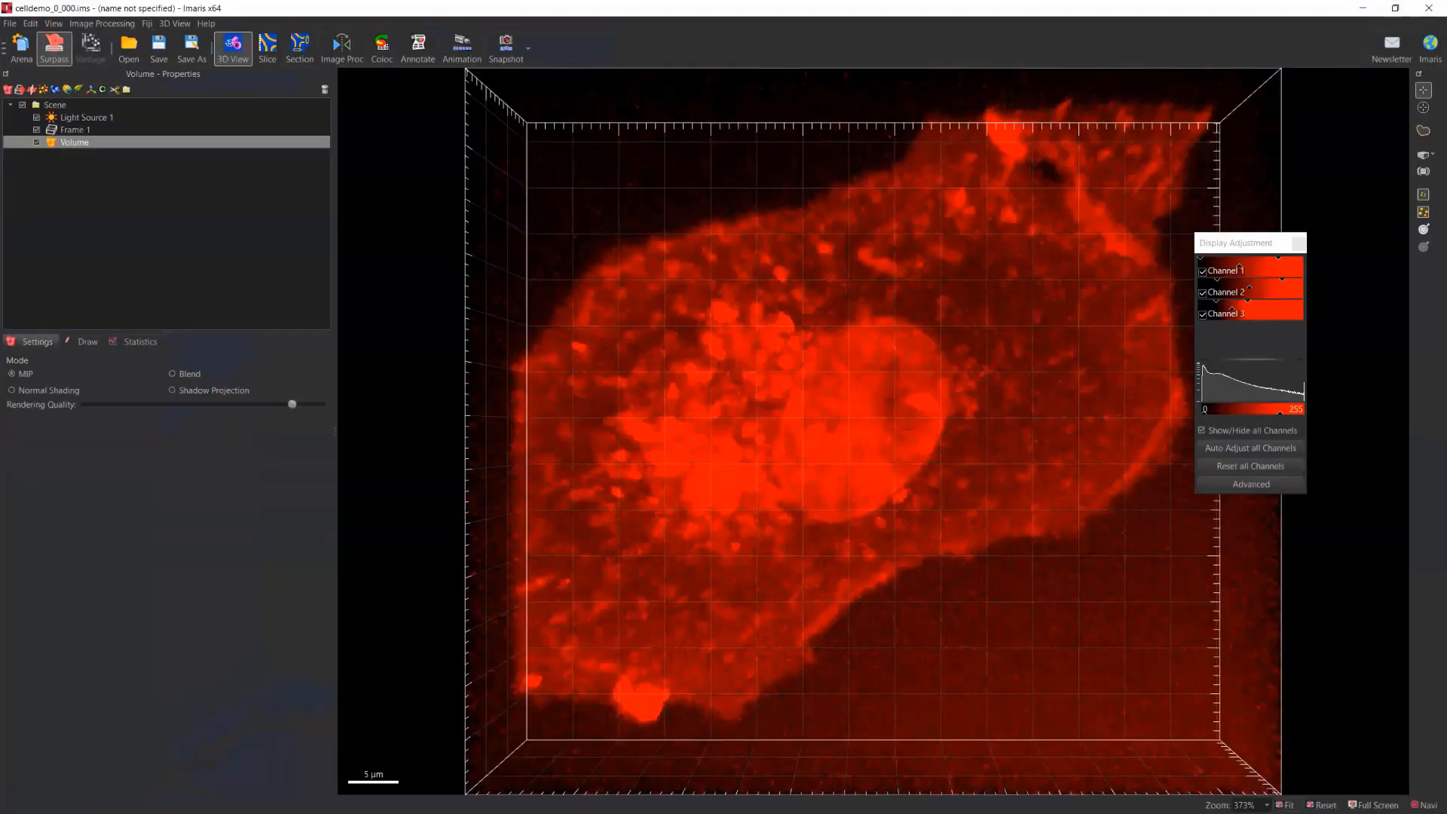
# Set the base color of Channel 2 to green and the base color of Channel 3 to magenta
pyautogui.click(1248, 240)
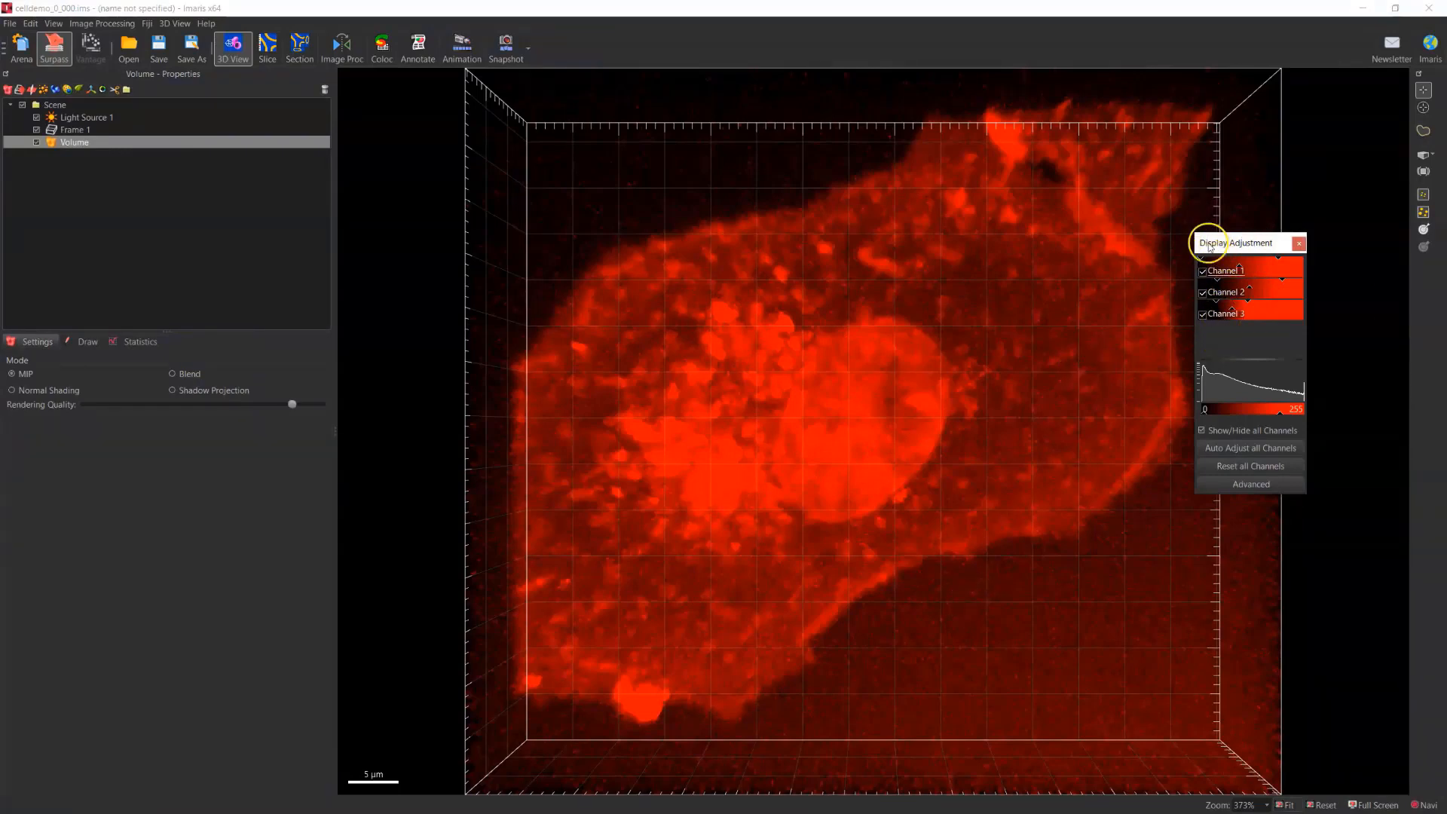
pyautogui.doubleClick(1221, 298)
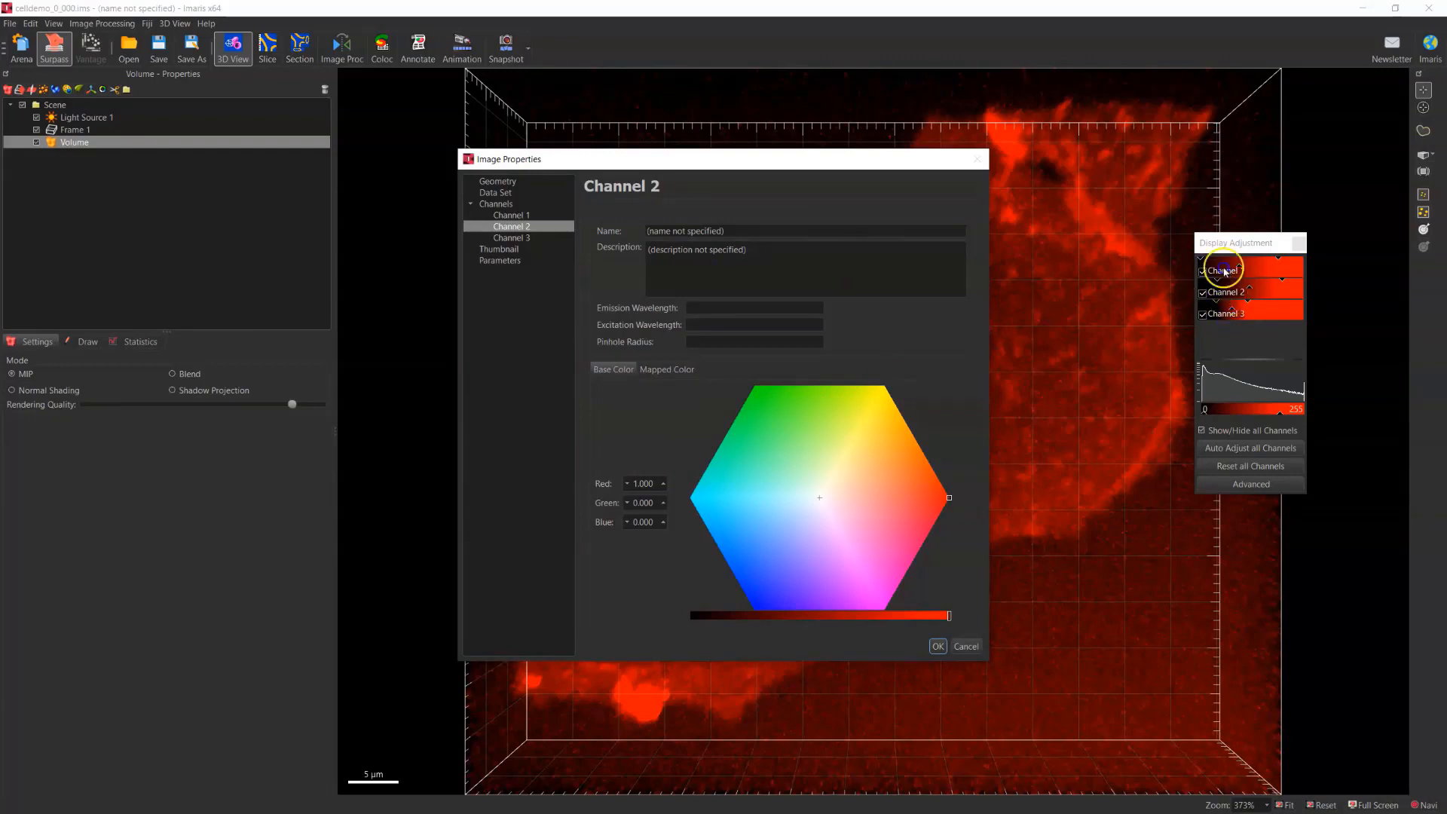
pyautogui.click(763, 394)
pyautogui.click(939, 647)
pyautogui.doubleClick(1231, 314)
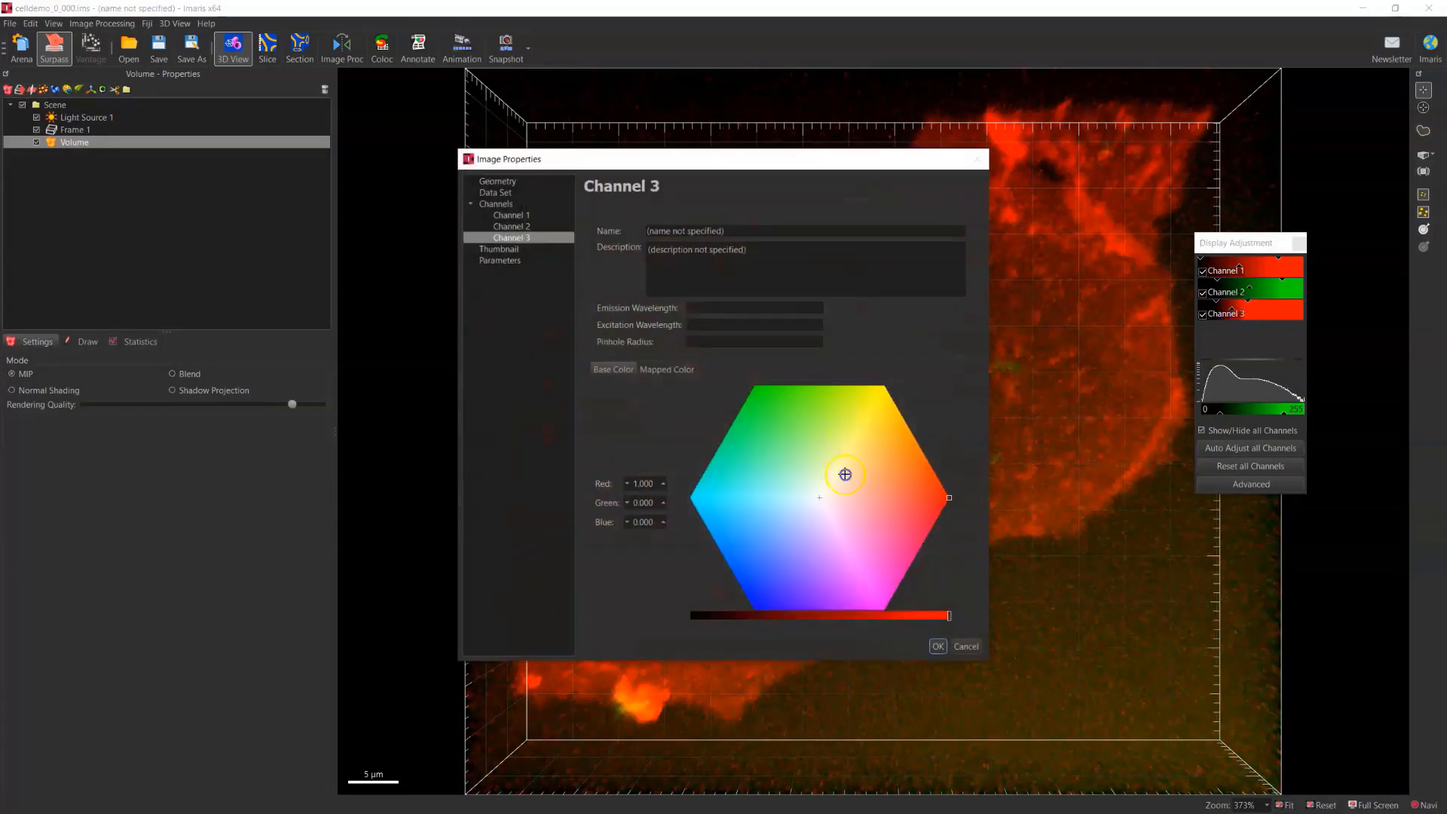
pyautogui.click(885, 612)
pyautogui.click(939, 646)
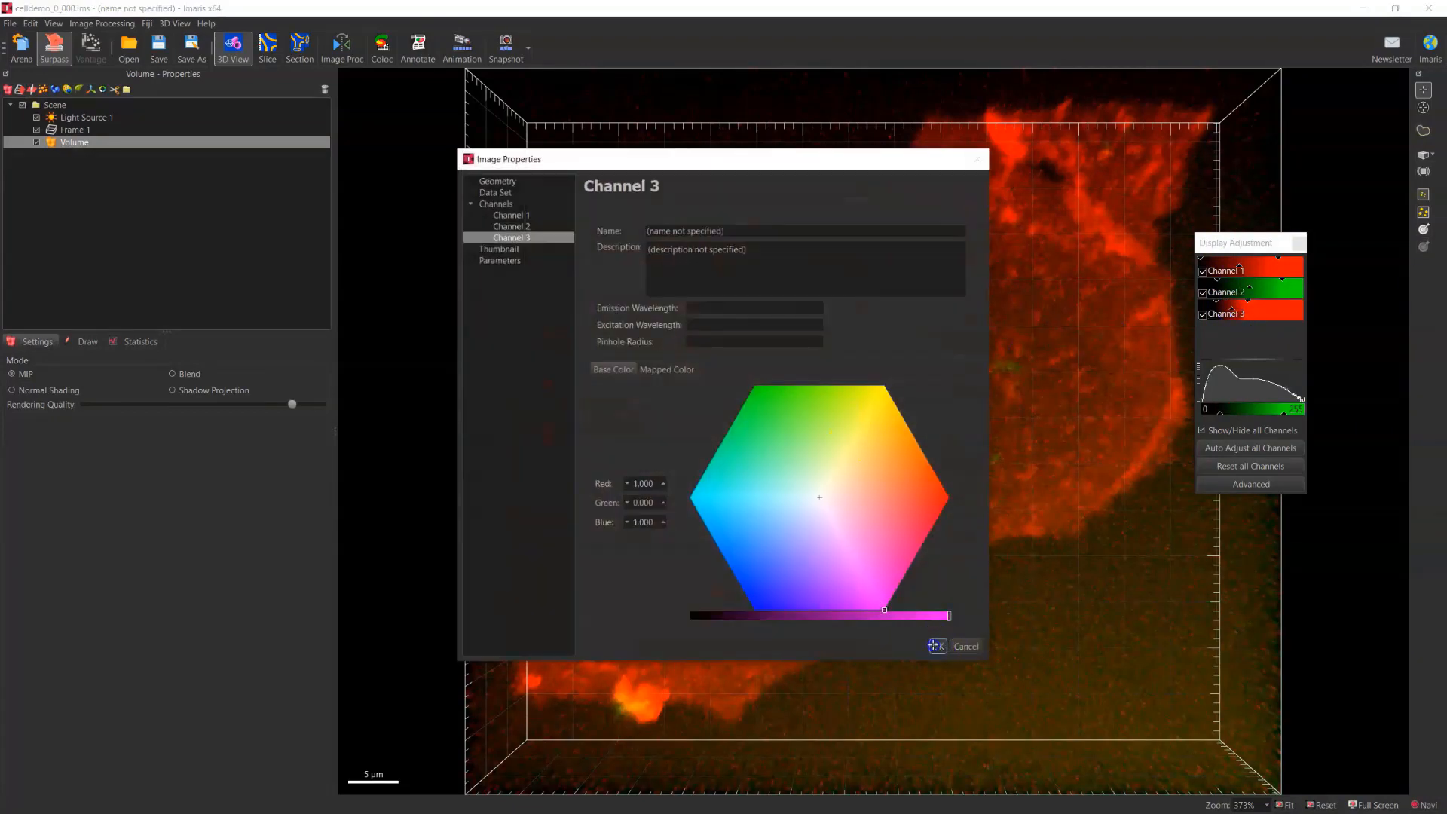
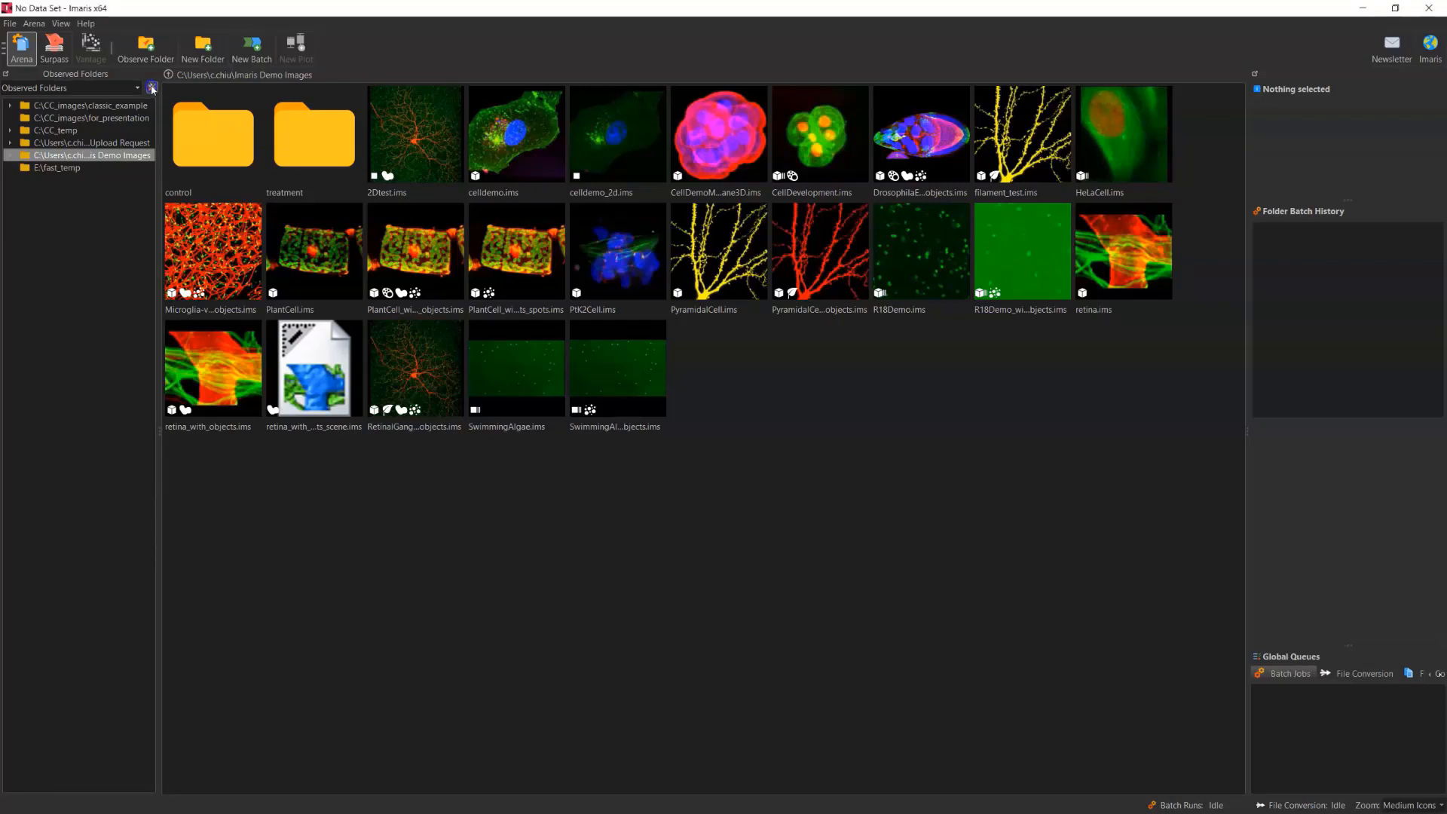
# Check the demo entry in the Arena folder list preferences and switch the observed folders to the demo list
pyautogui.click(152, 89)
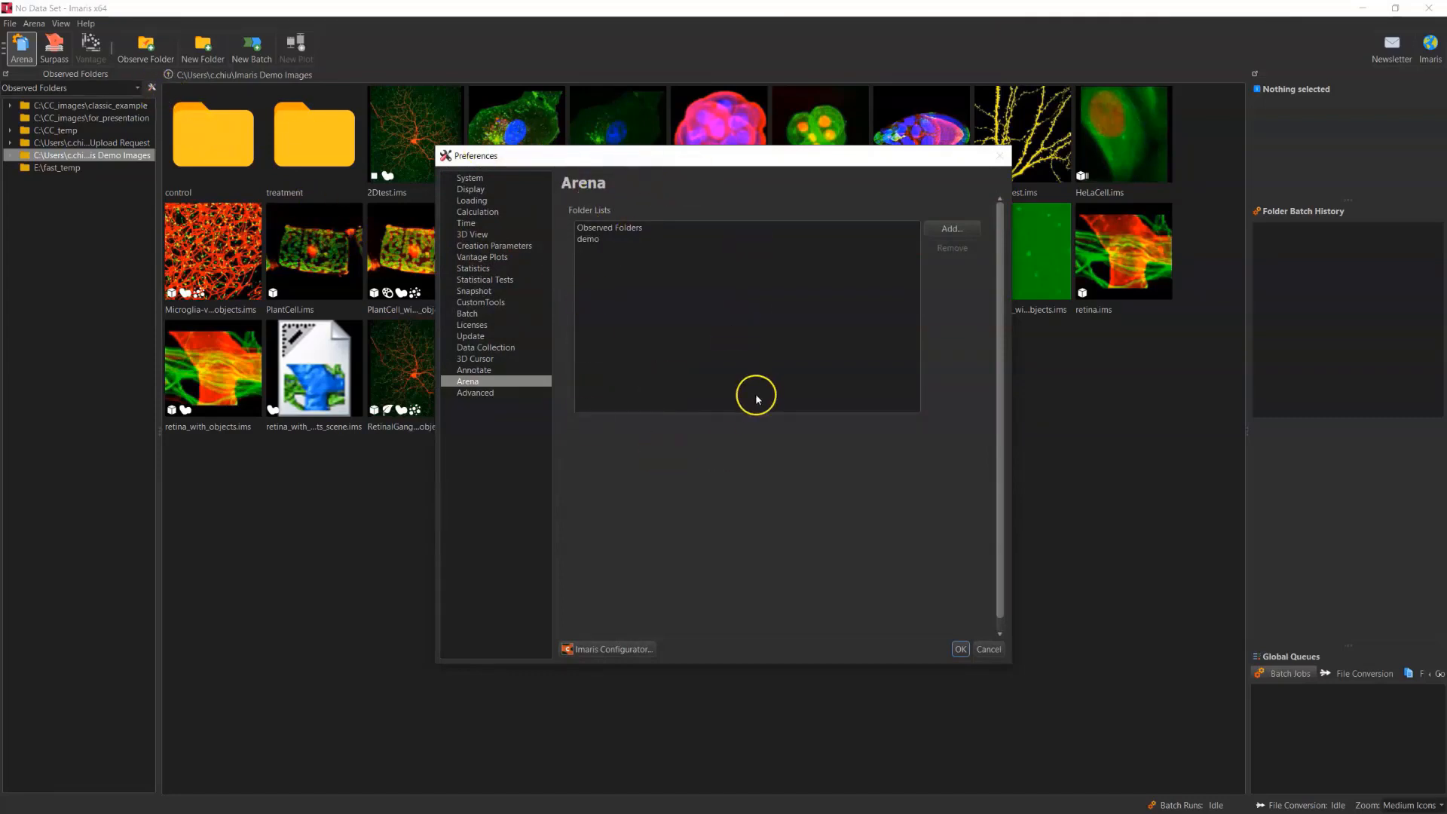
pyautogui.click(611, 239)
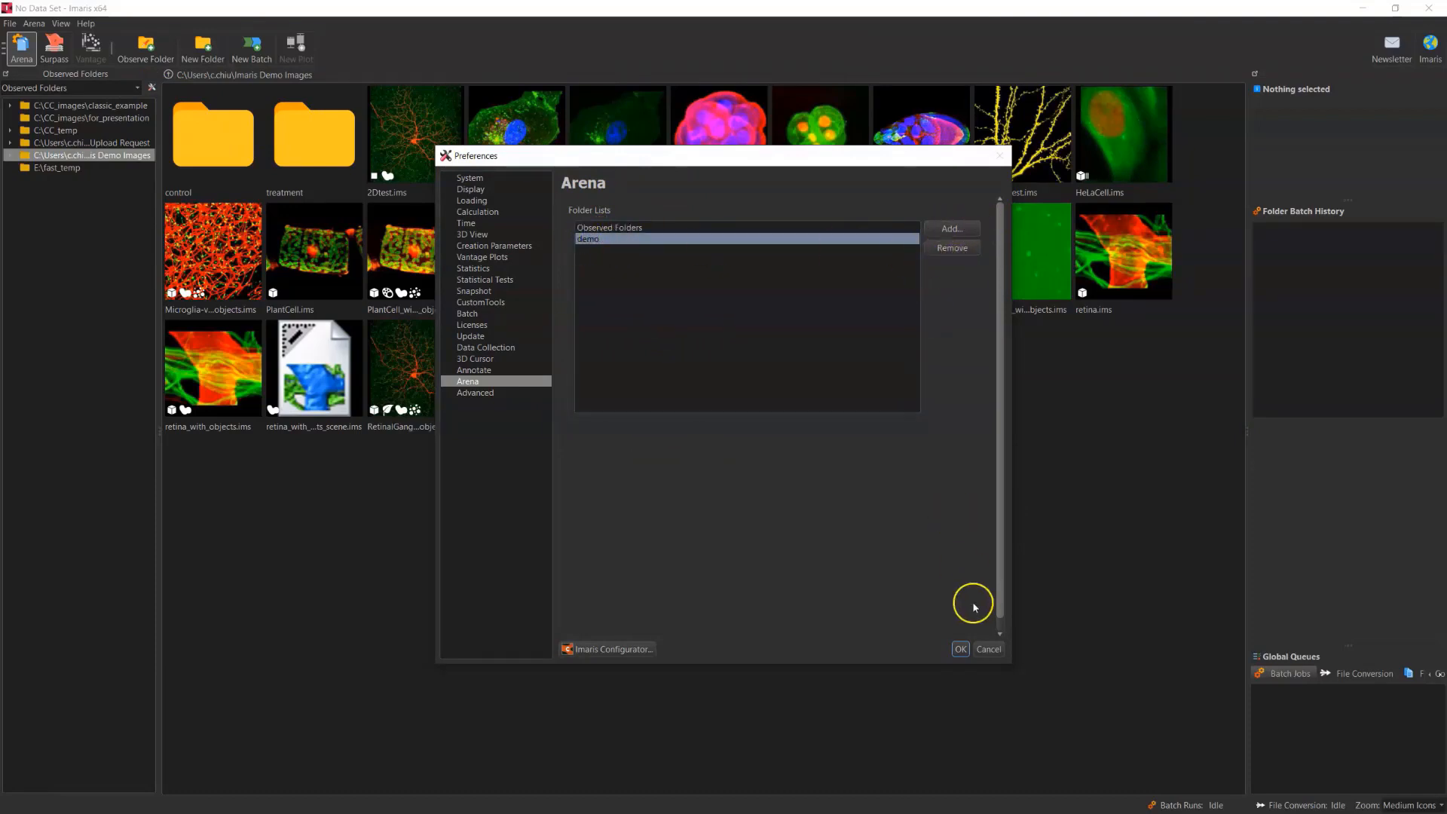
pyautogui.click(962, 650)
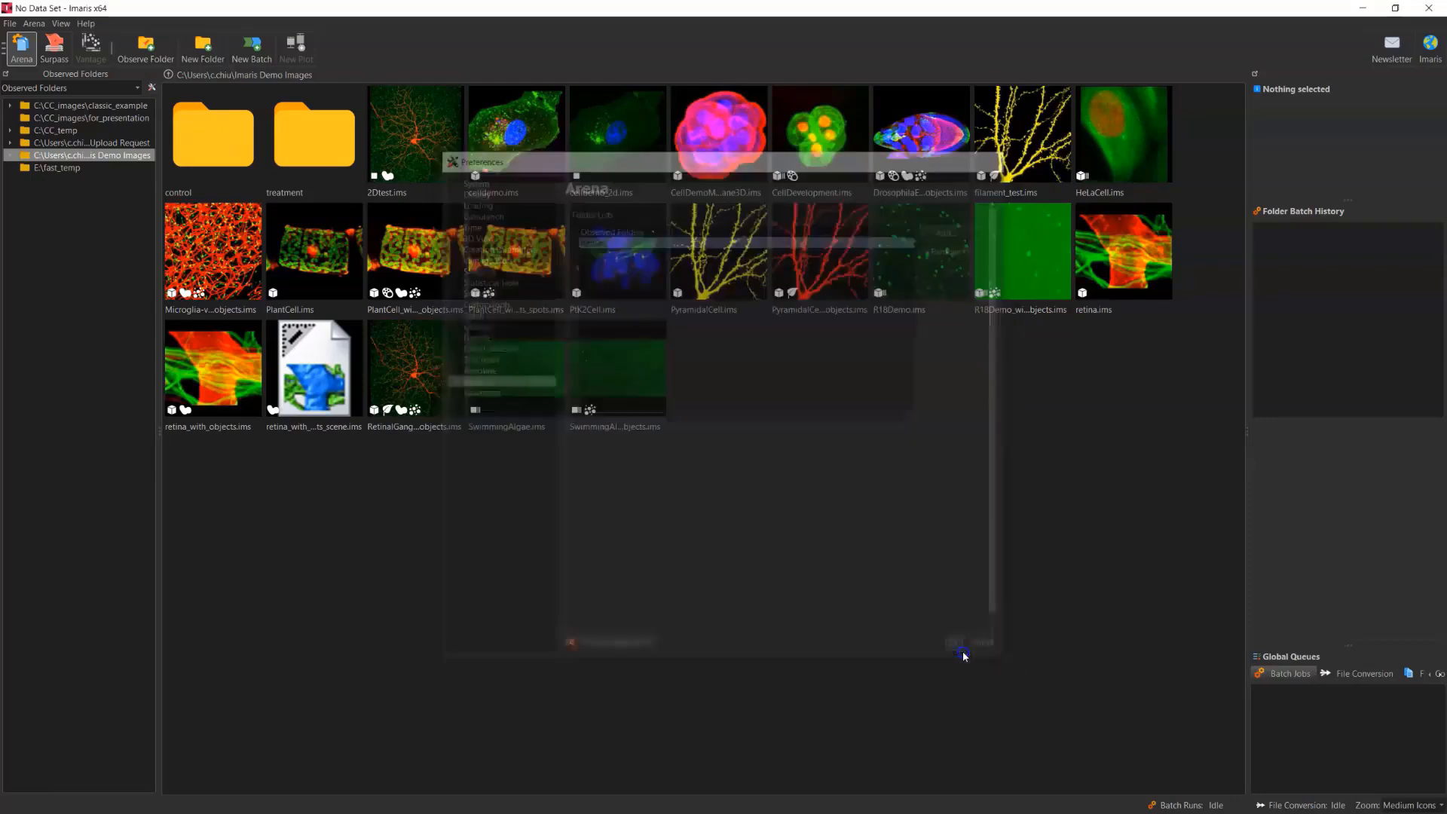
pyautogui.click(125, 88)
pyautogui.click(124, 115)
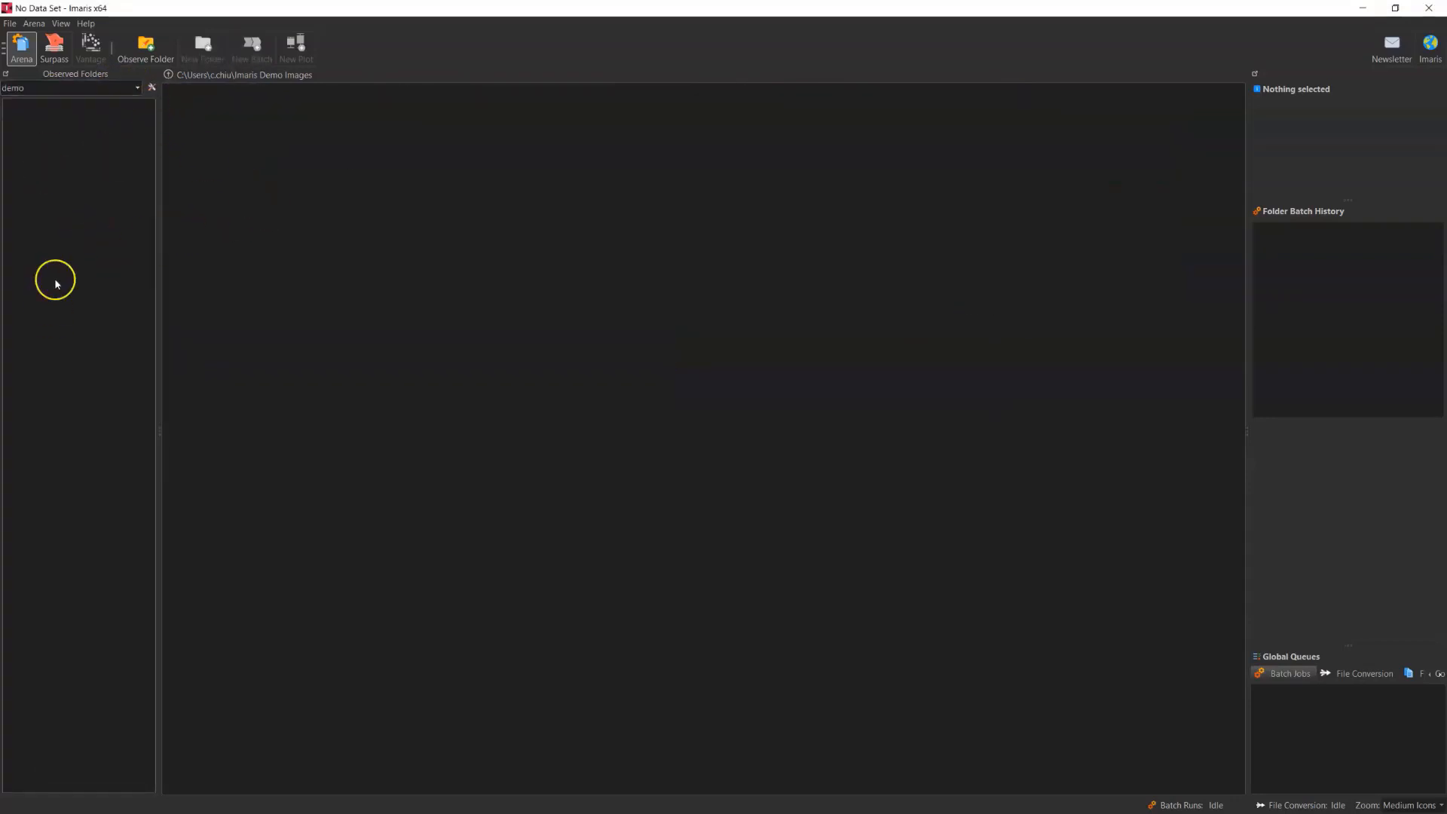
# Observe the homeSchool_demoImage folder from 20200813_homeSchool in the demo list and expand its subfolders
pyautogui.click(147, 48)
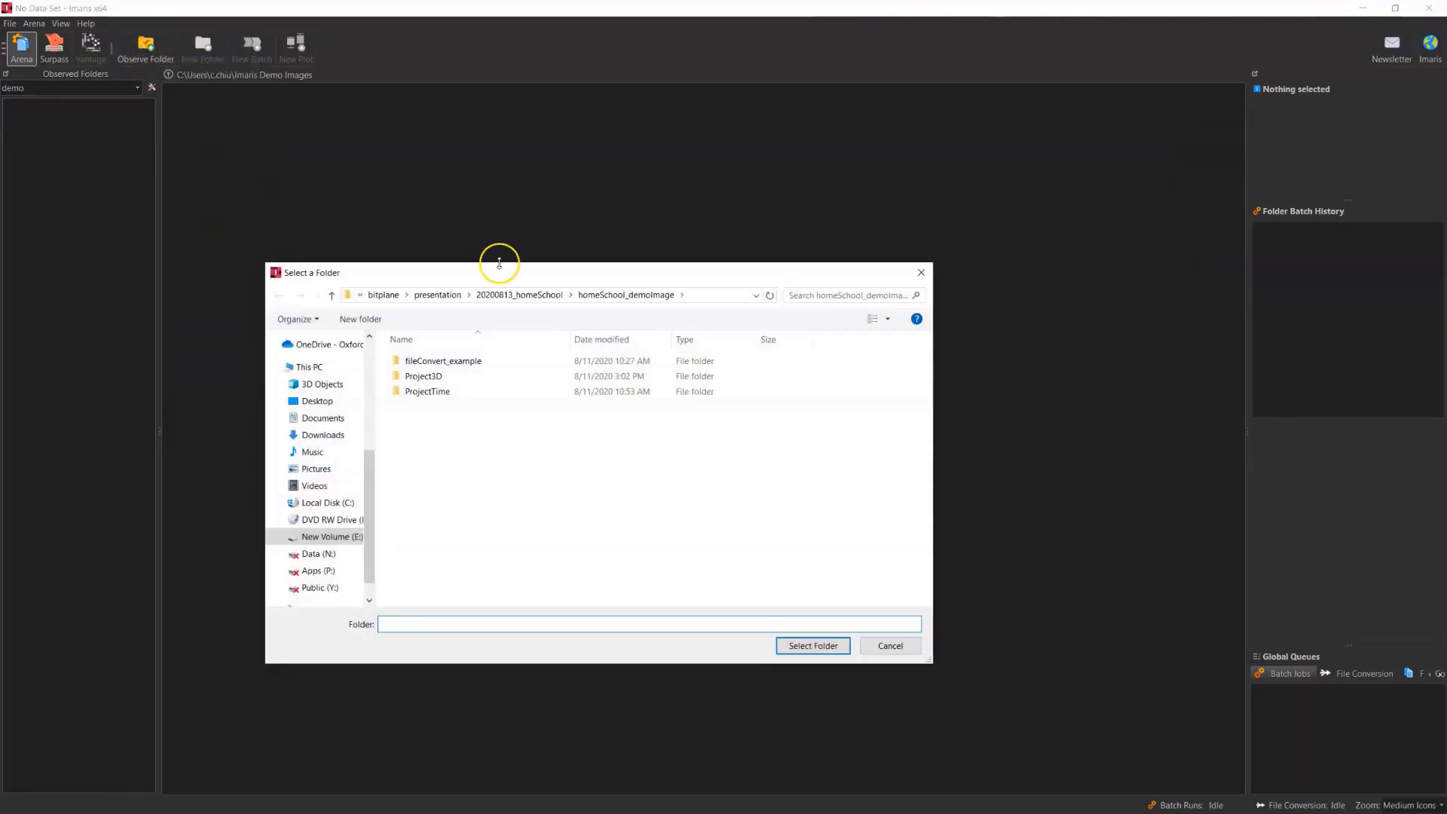
pyautogui.click(529, 295)
pyautogui.click(490, 363)
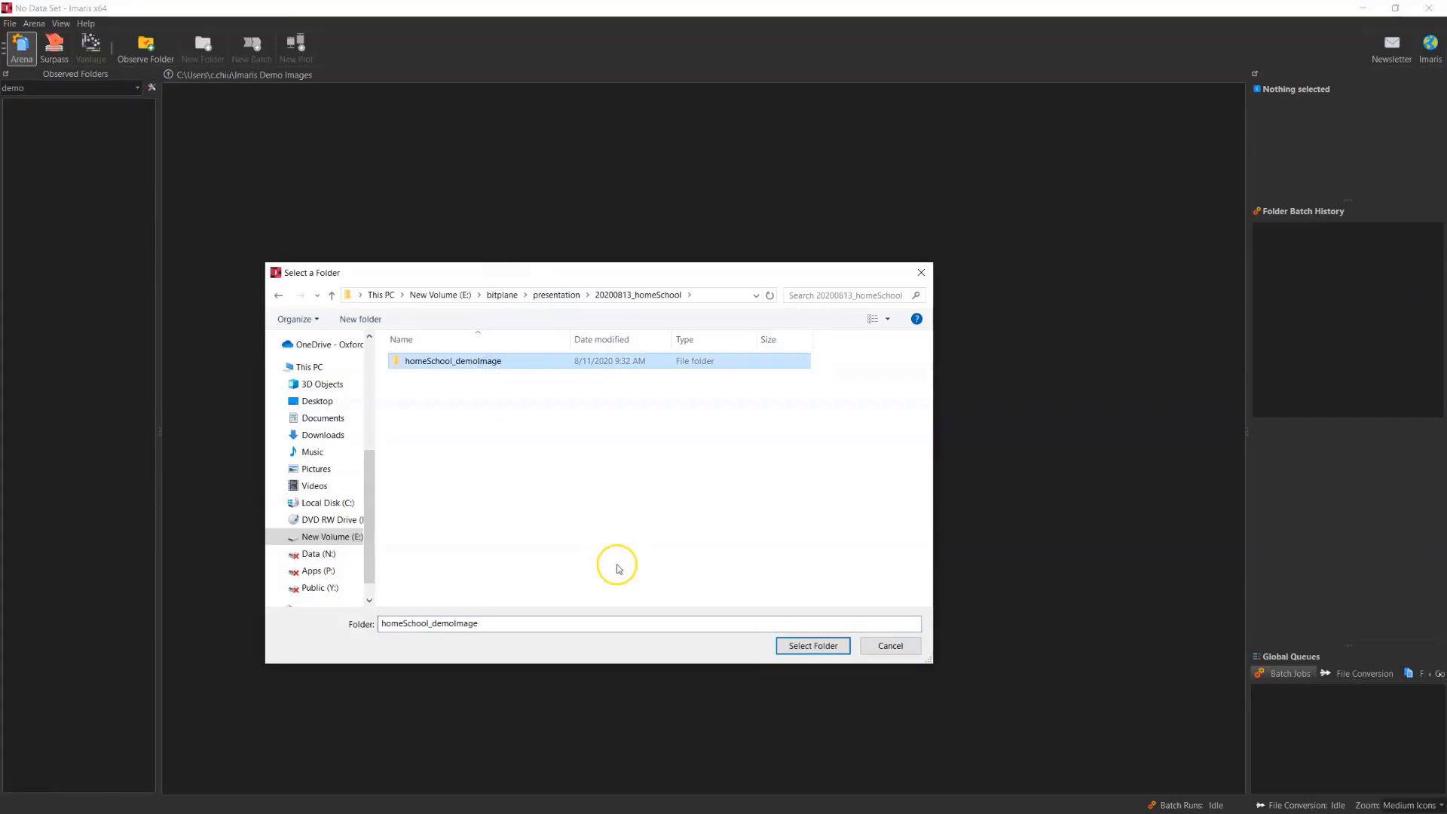
pyautogui.click(811, 652)
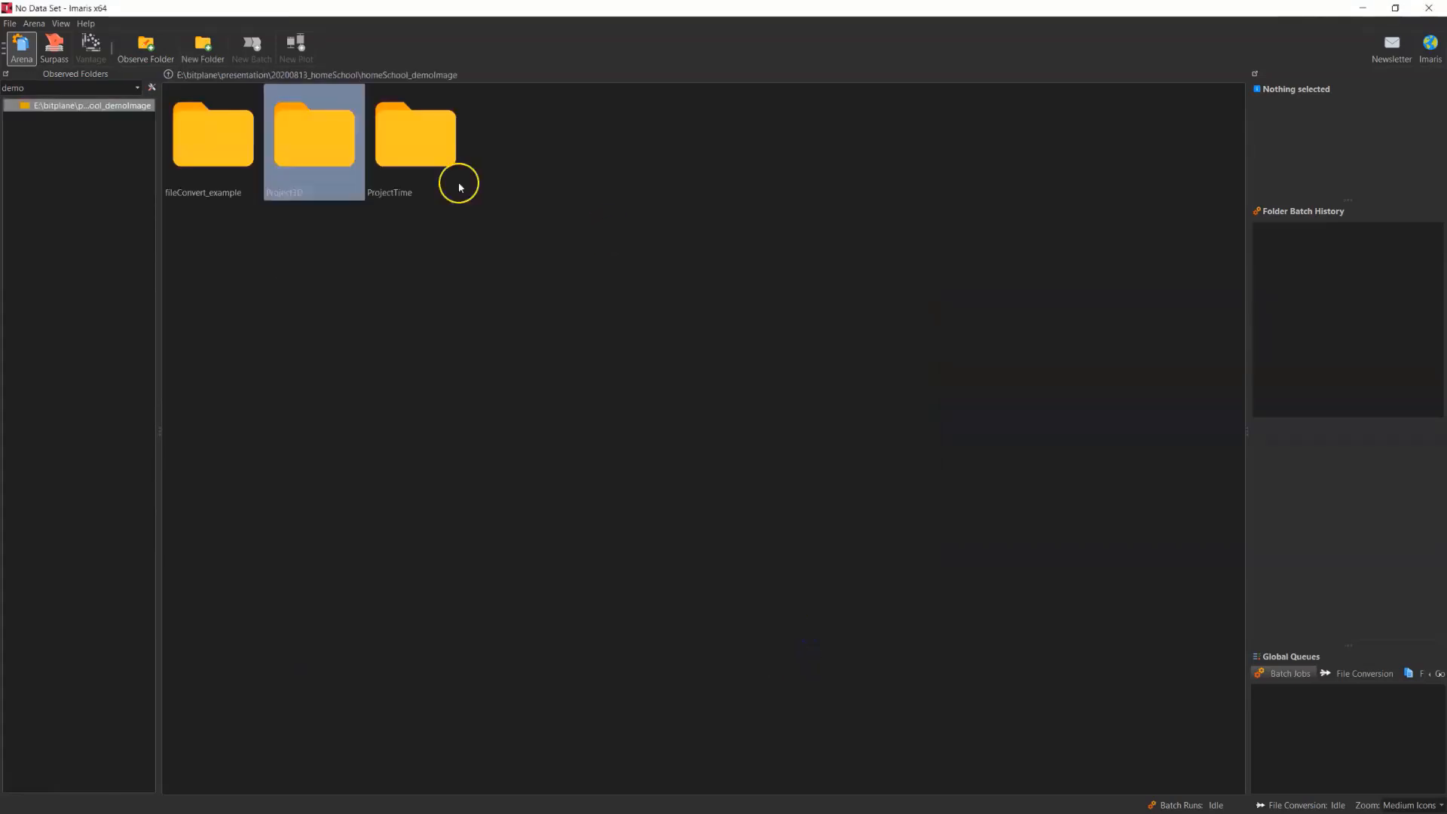
pyautogui.click(10, 106)
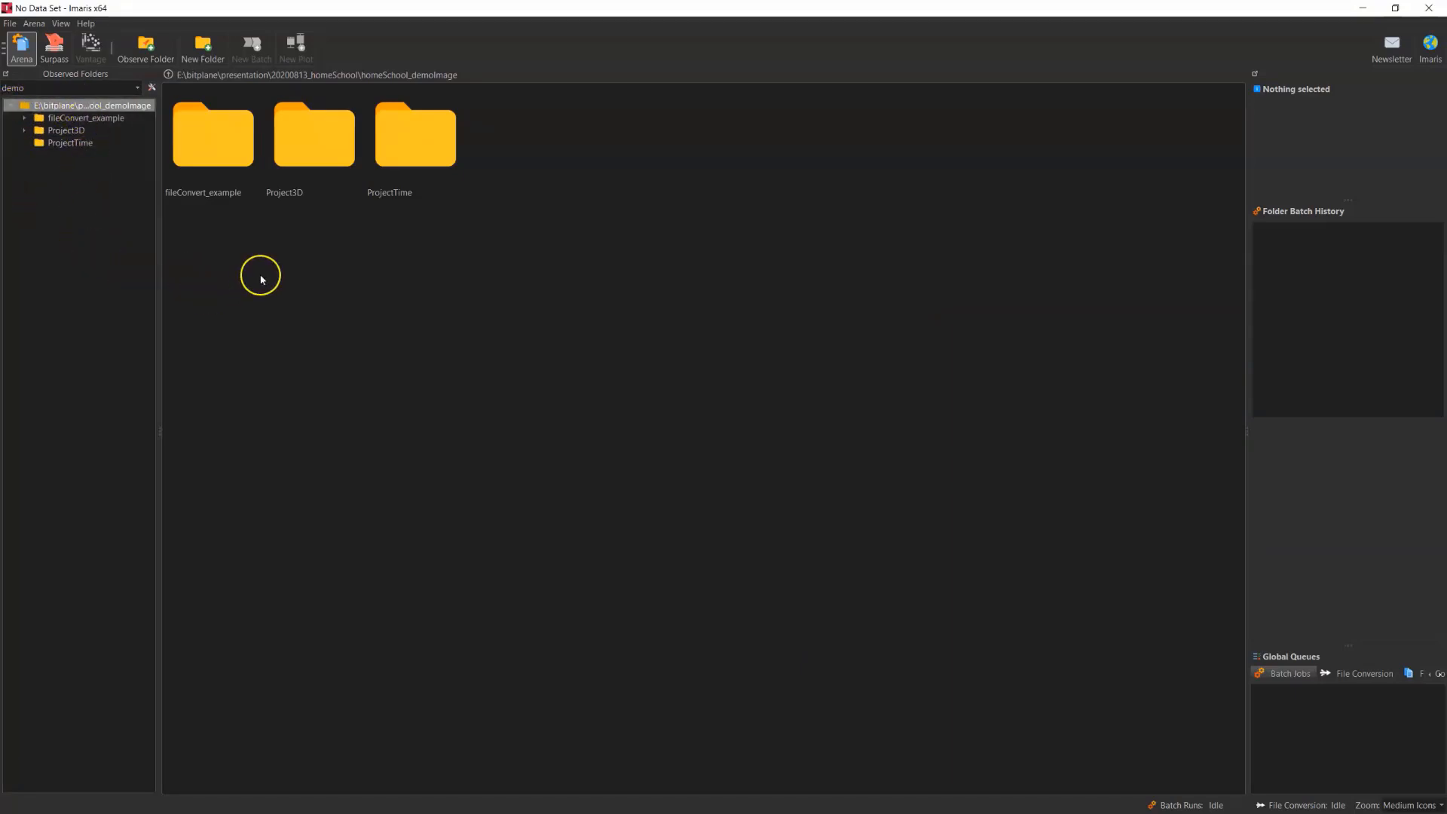
# Browse the images in the treatment, control and control_test subfolders of Project3D
pyautogui.click(320, 122)
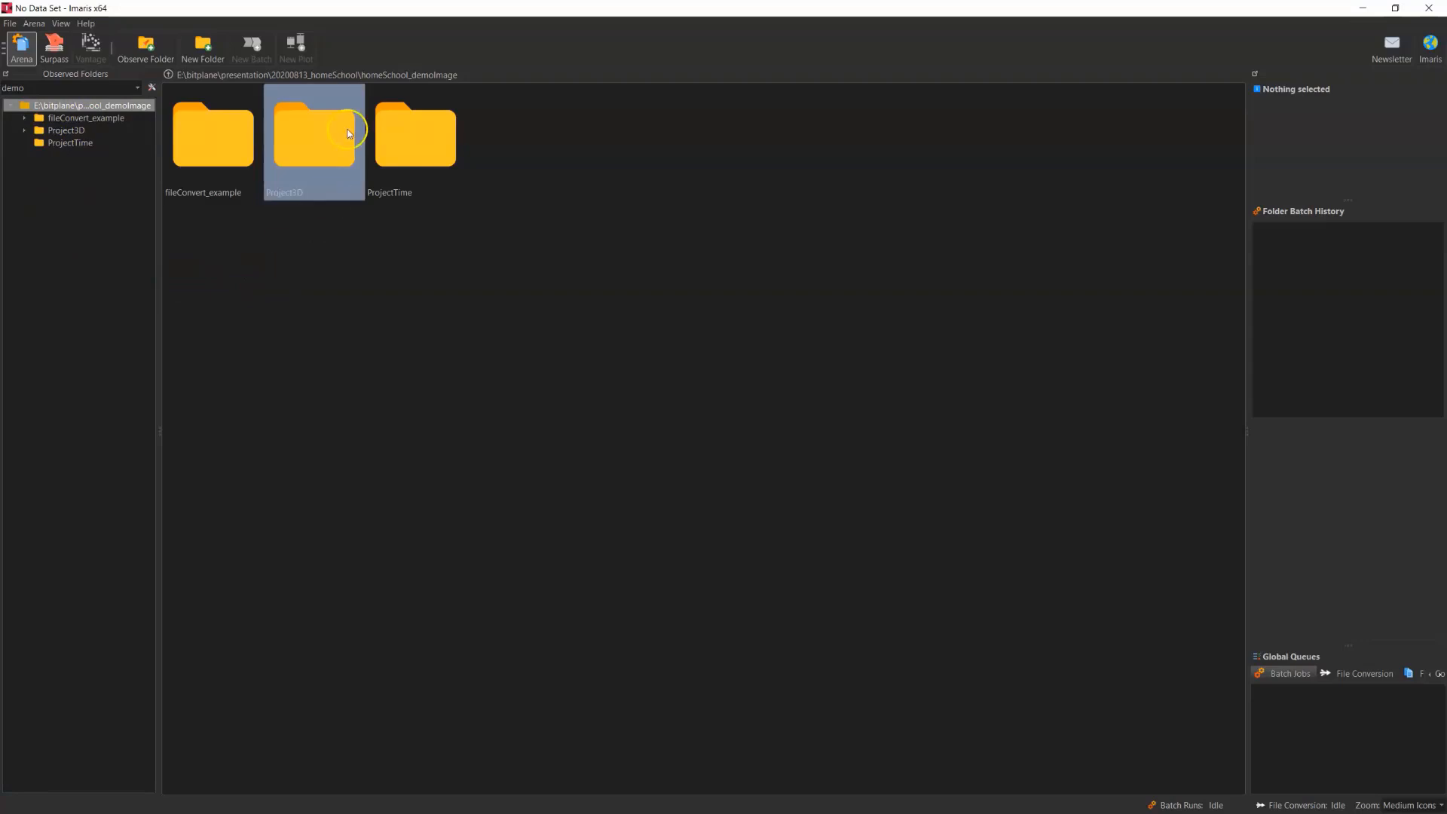
pyautogui.doubleClick(310, 148)
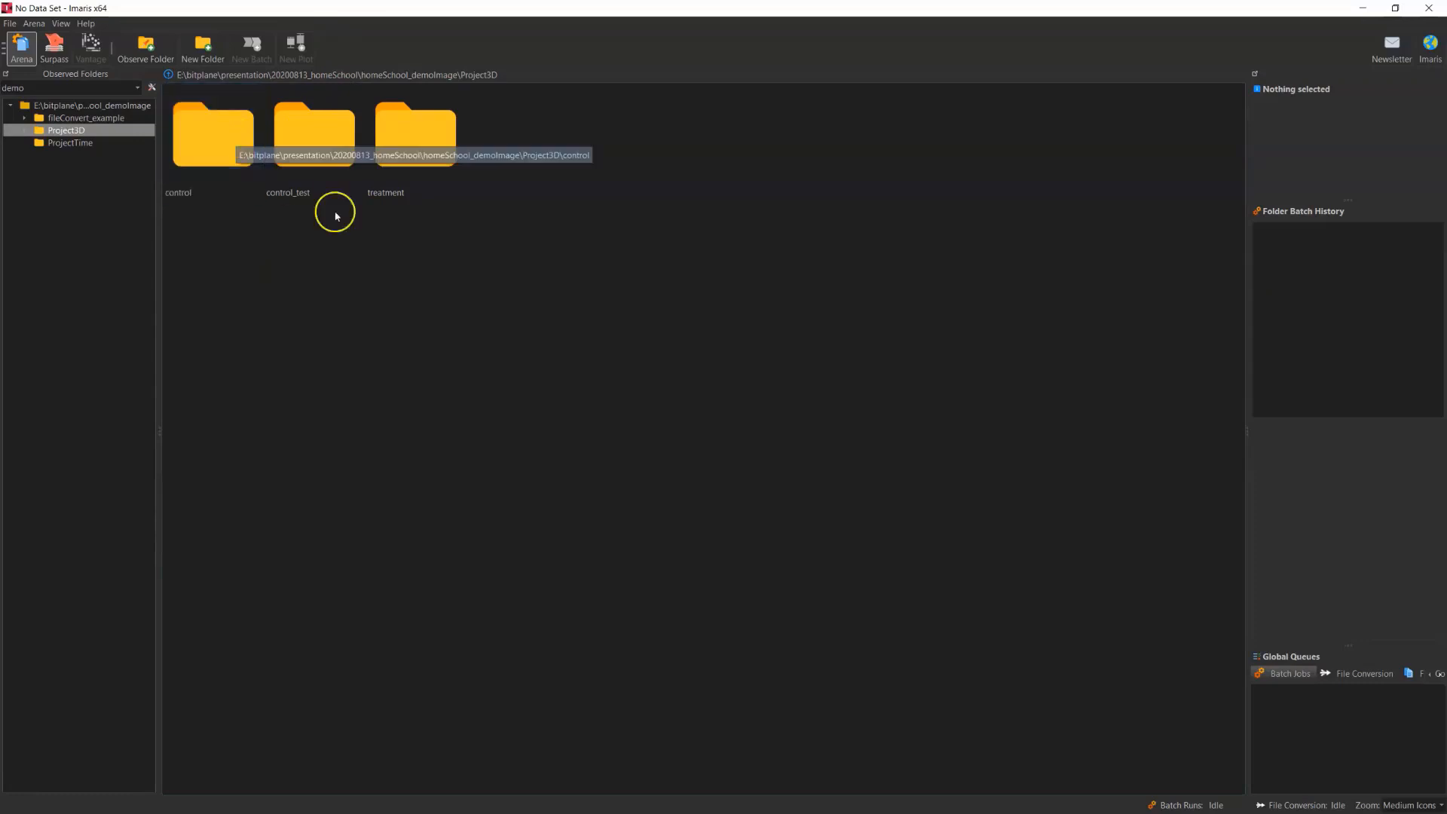
pyautogui.doubleClick(427, 158)
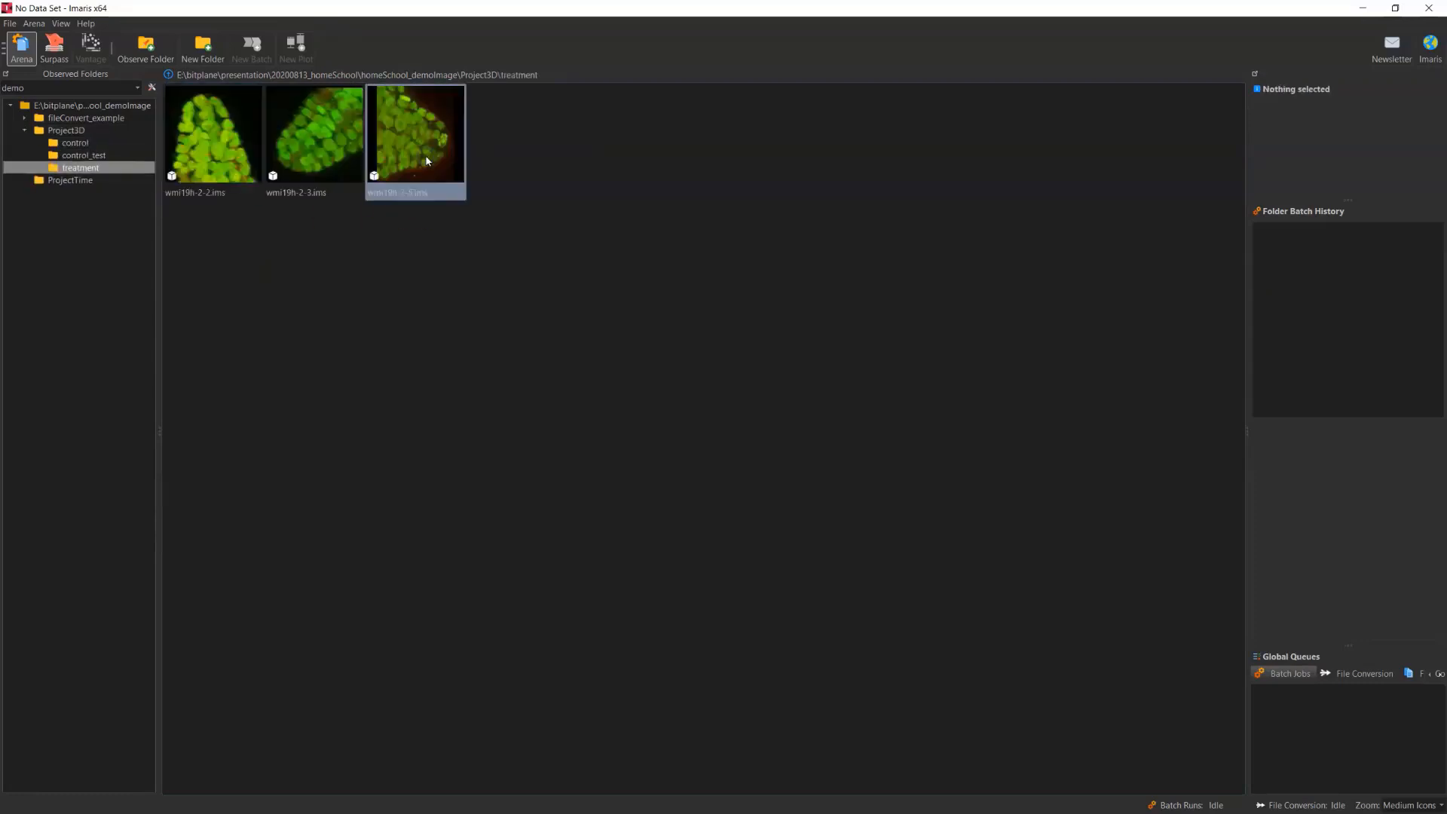
pyautogui.click(134, 144)
pyautogui.click(200, 141)
pyautogui.click(139, 142)
pyautogui.click(201, 136)
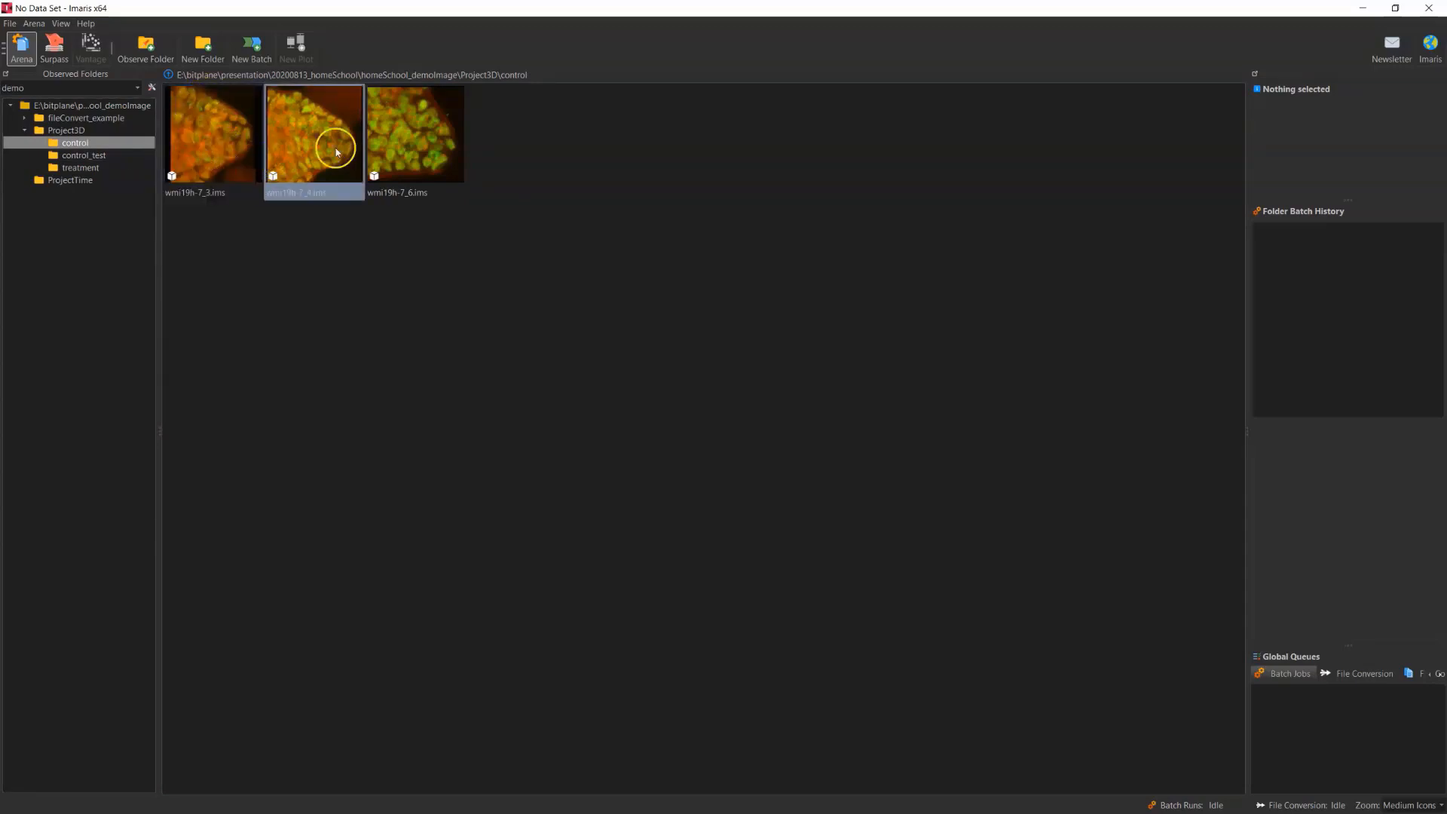
pyautogui.click(115, 159)
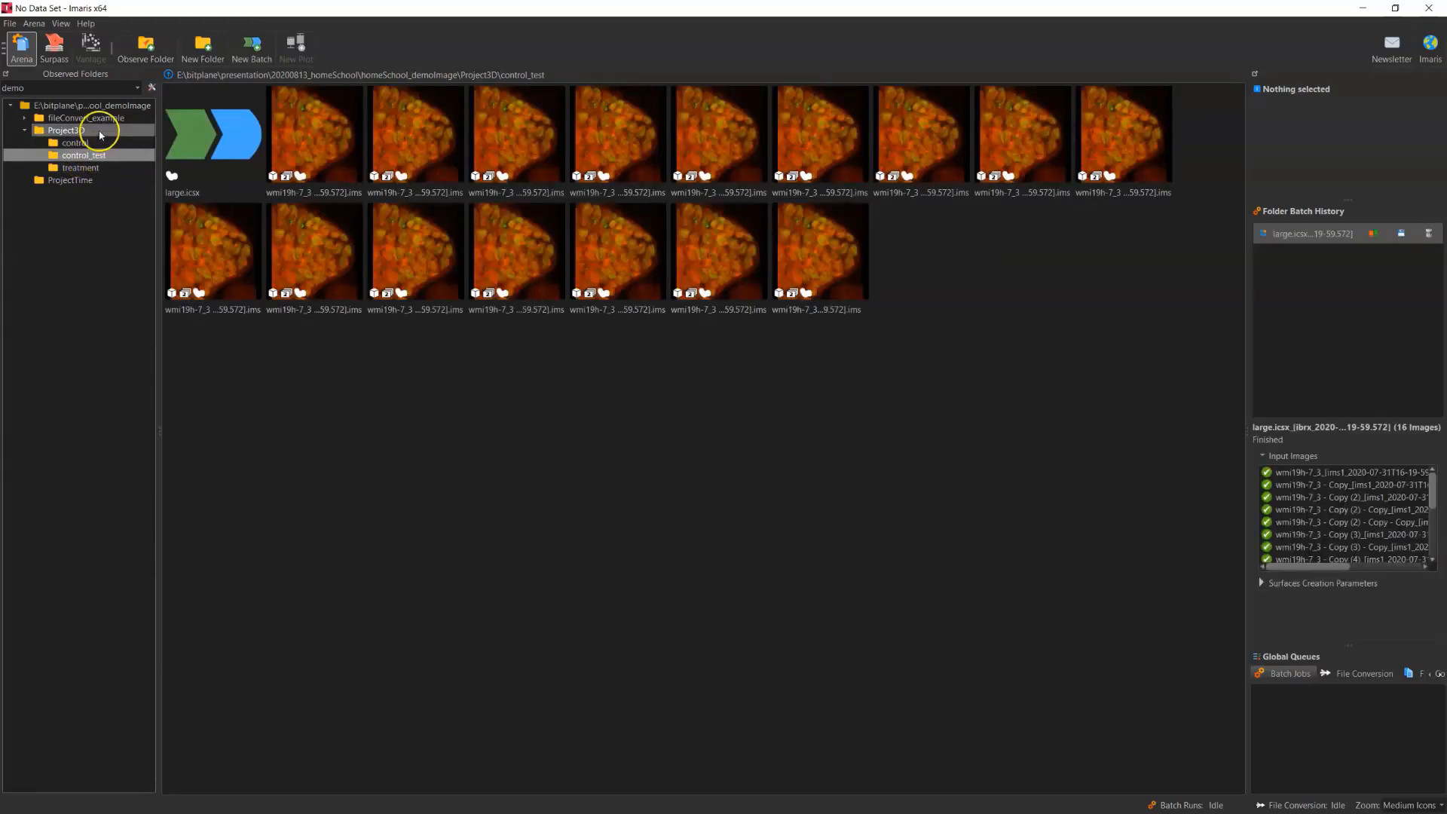
# Remove the control_test folder in Project3D from the Arena and turn off the display of removed items
pyautogui.click(100, 135)
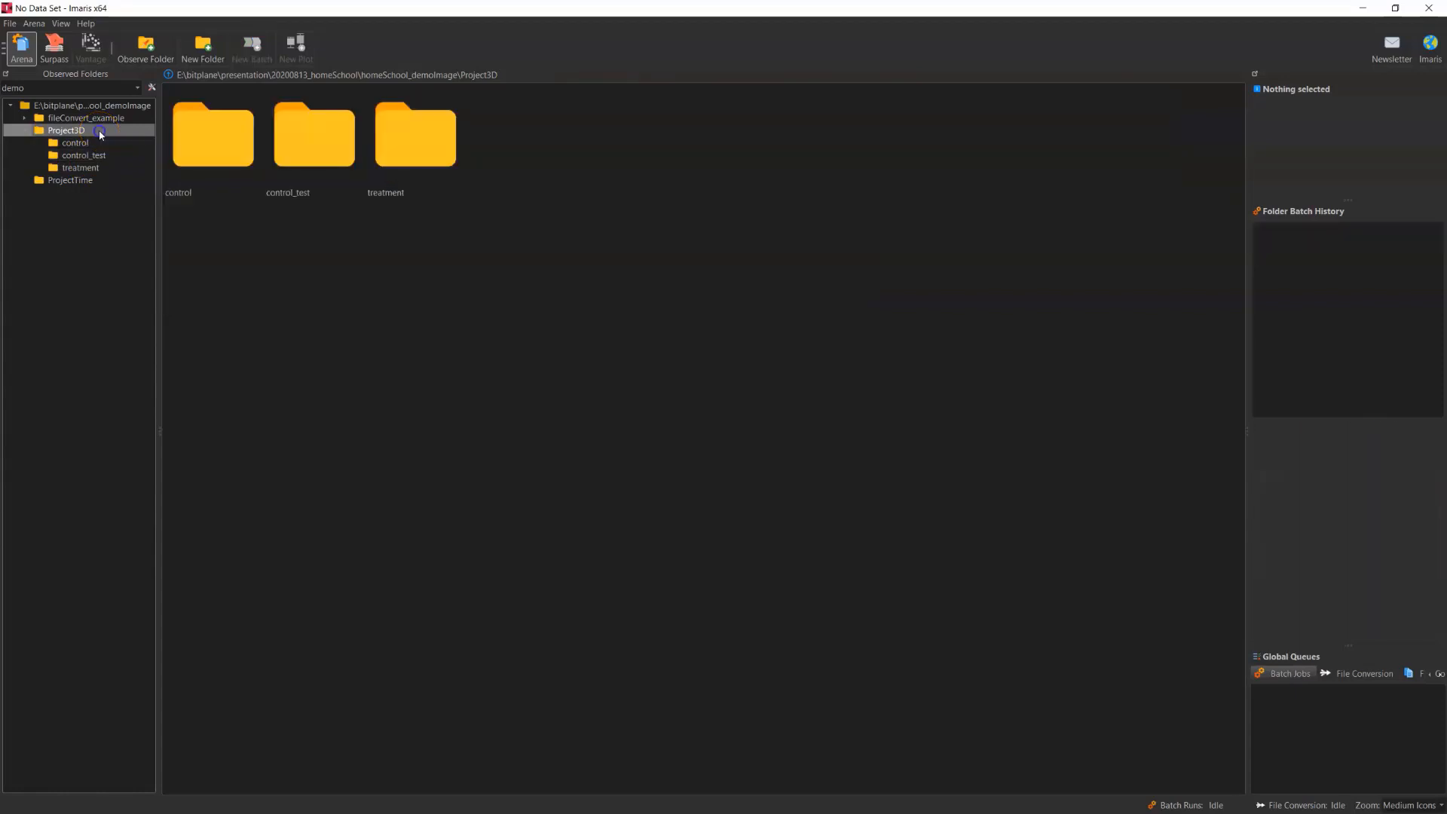
pyautogui.click(317, 130)
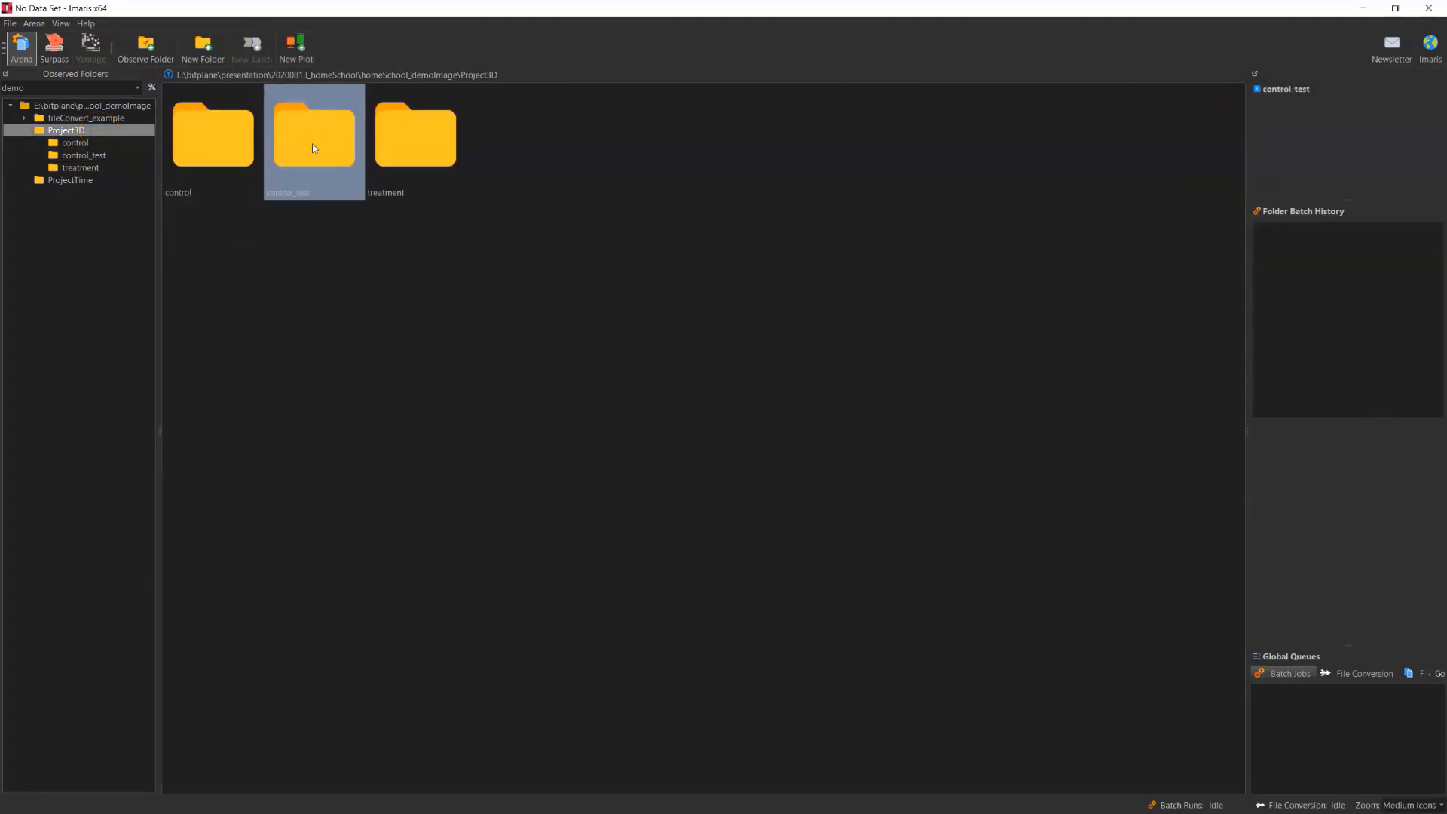
pyautogui.rightClick(312, 143)
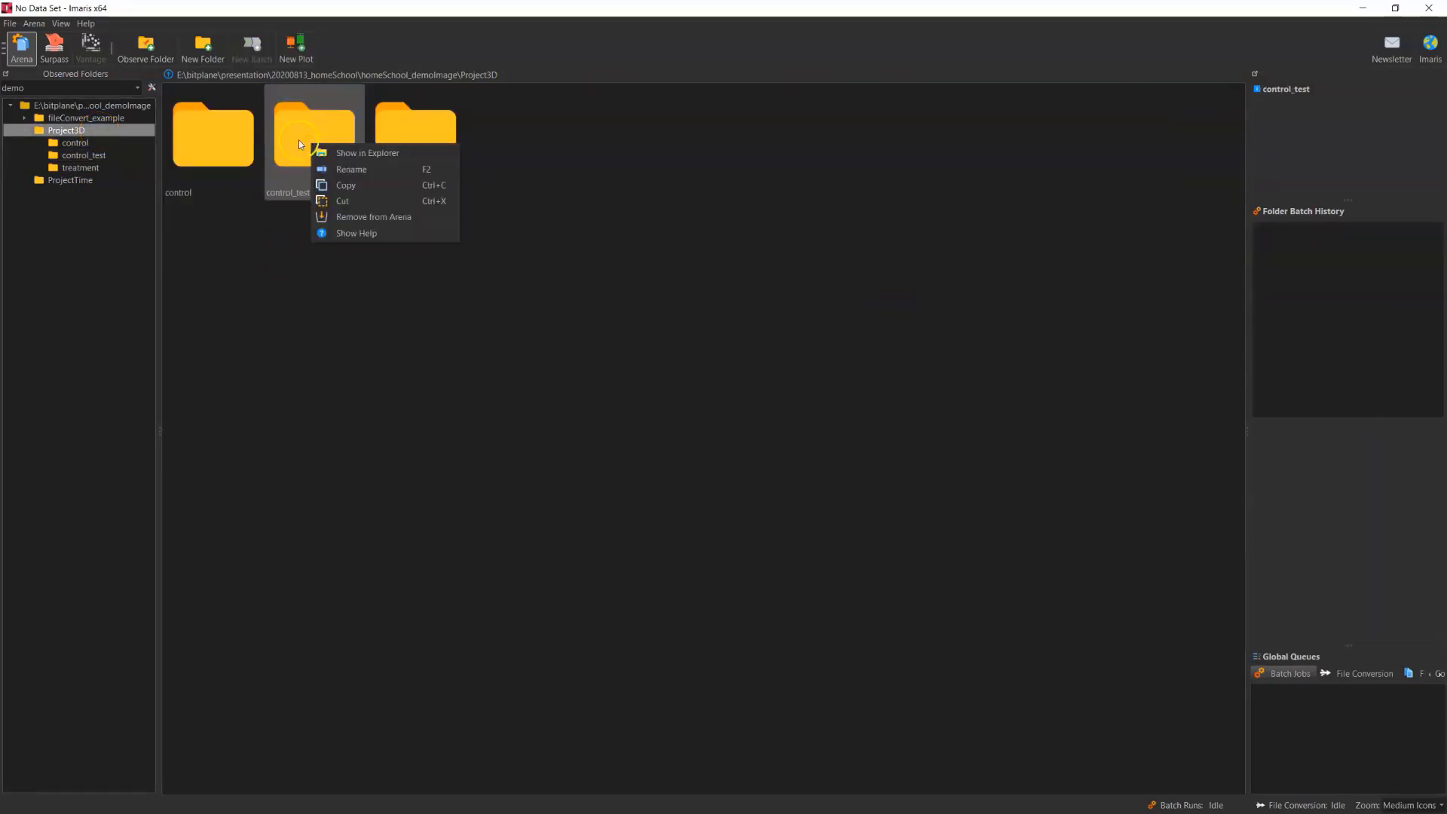
pyautogui.click(353, 217)
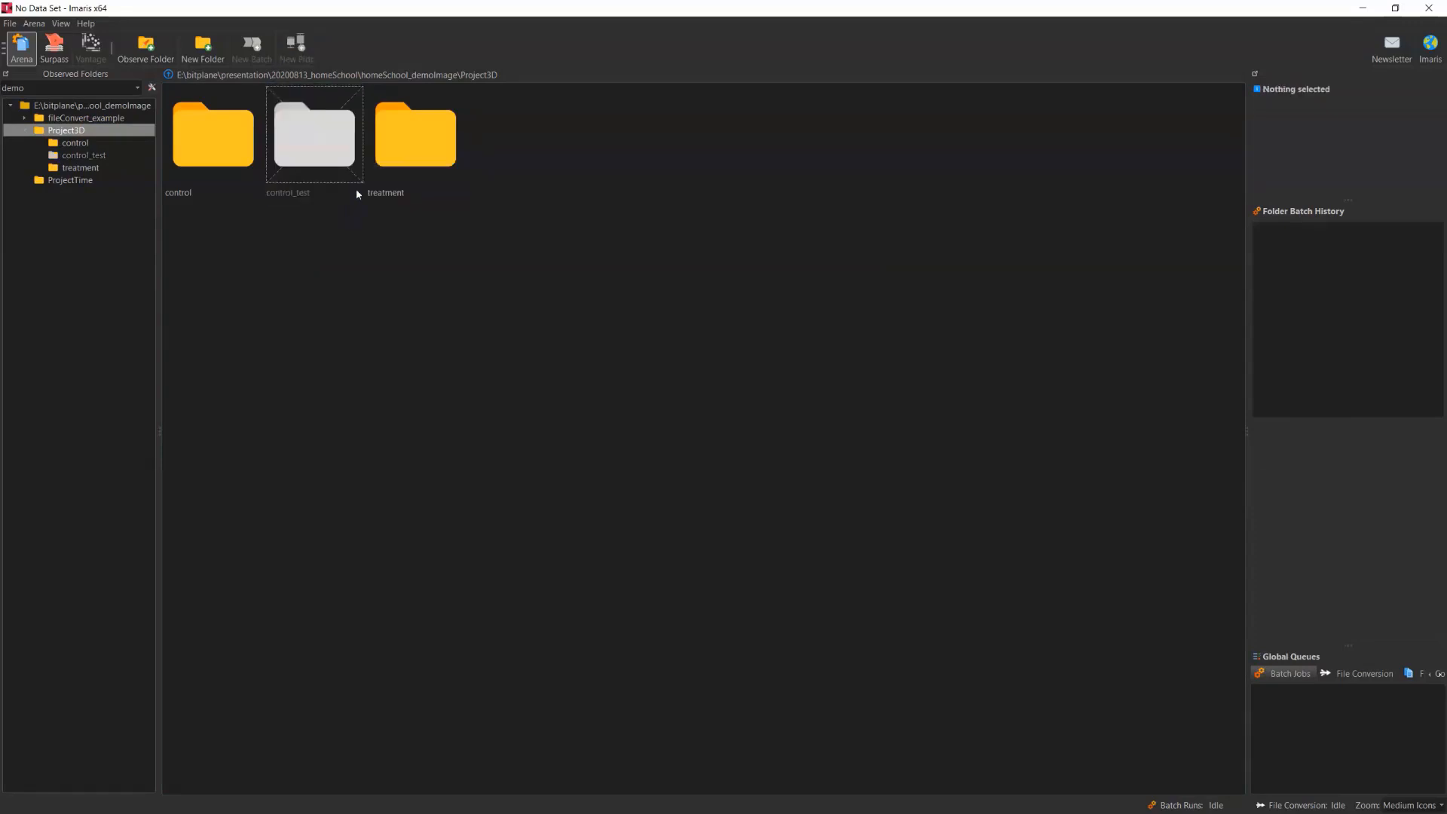
pyautogui.click(323, 150)
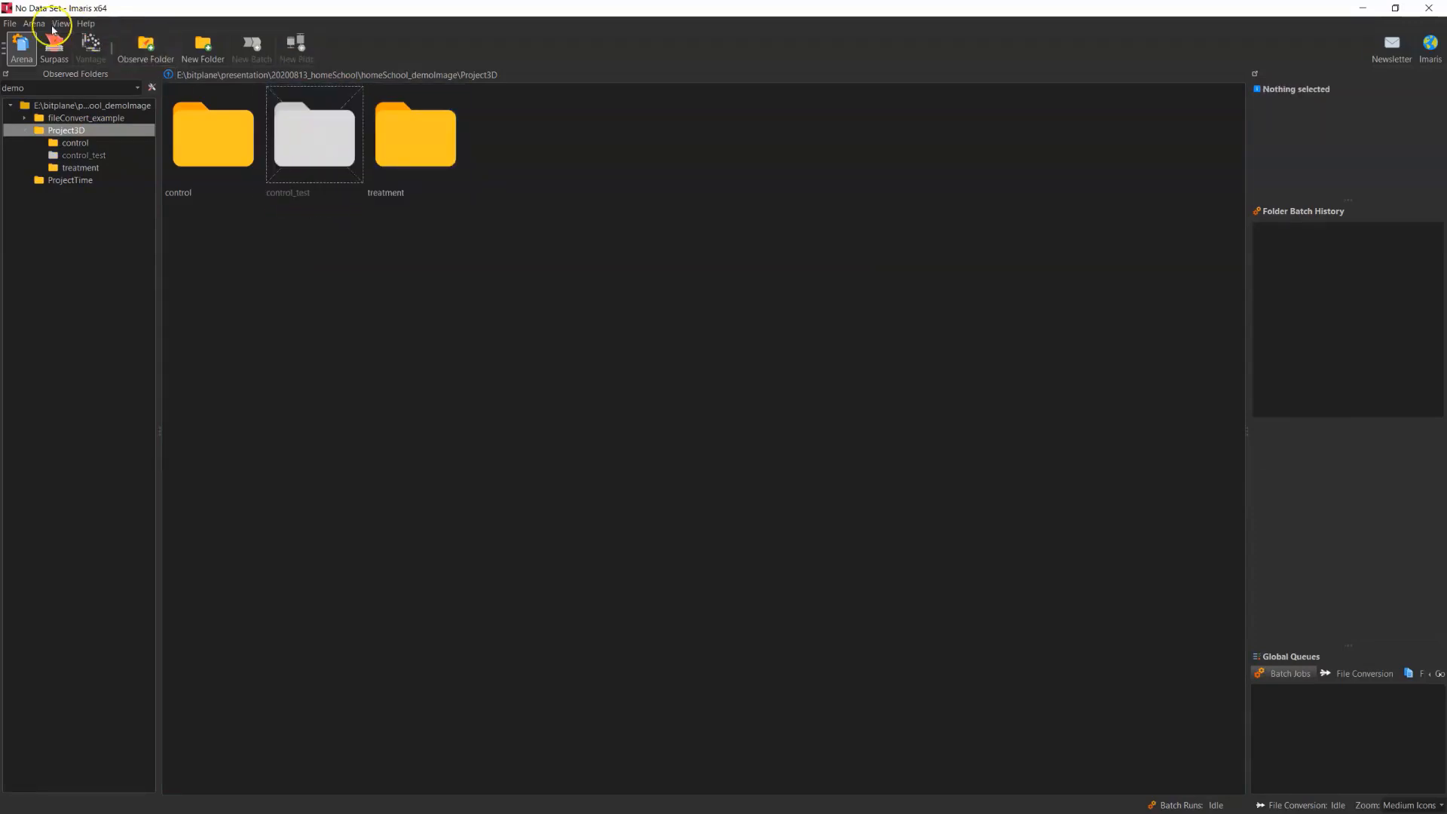
pyautogui.click(35, 25)
pyautogui.click(95, 107)
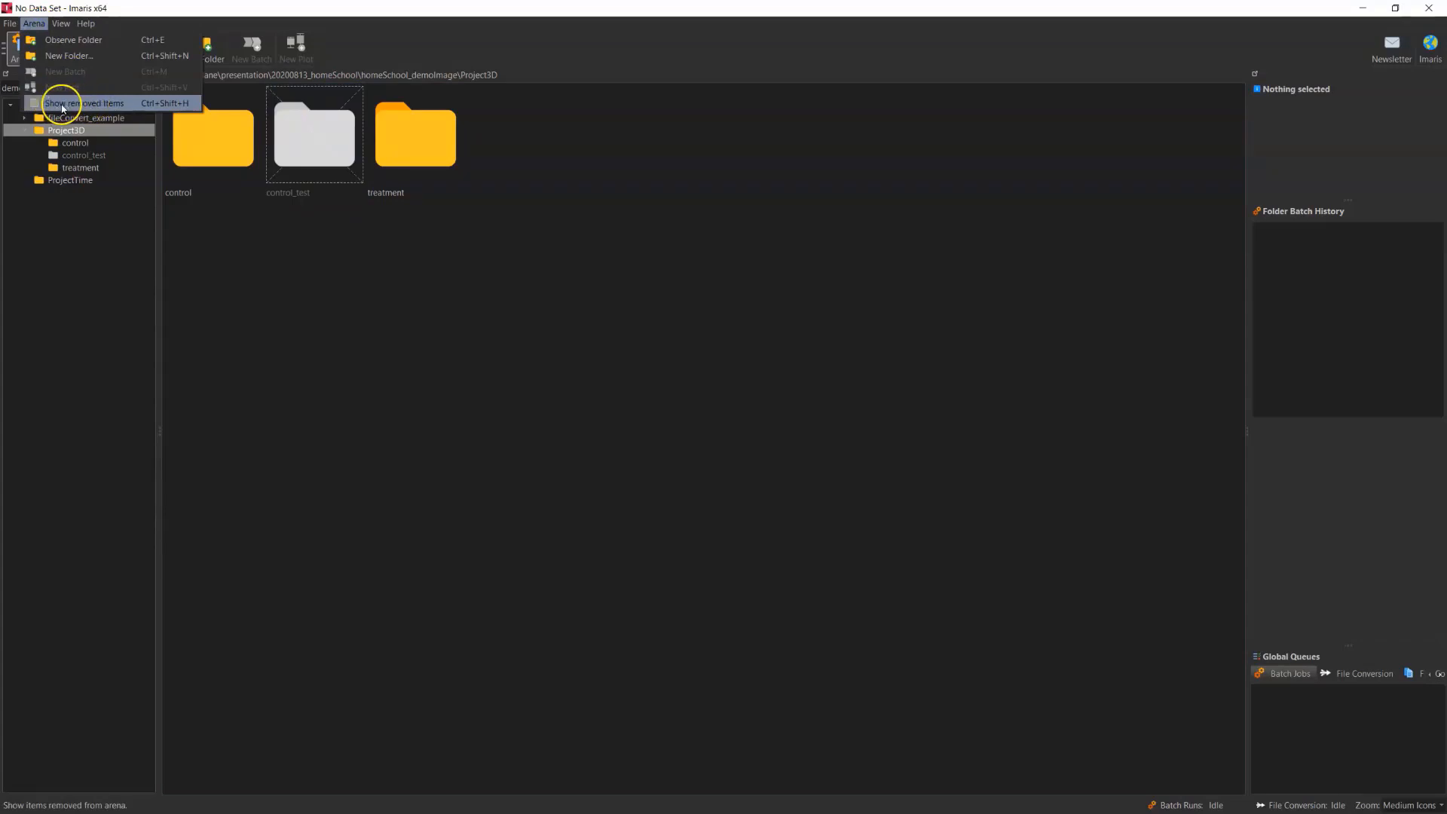
pyautogui.click(62, 106)
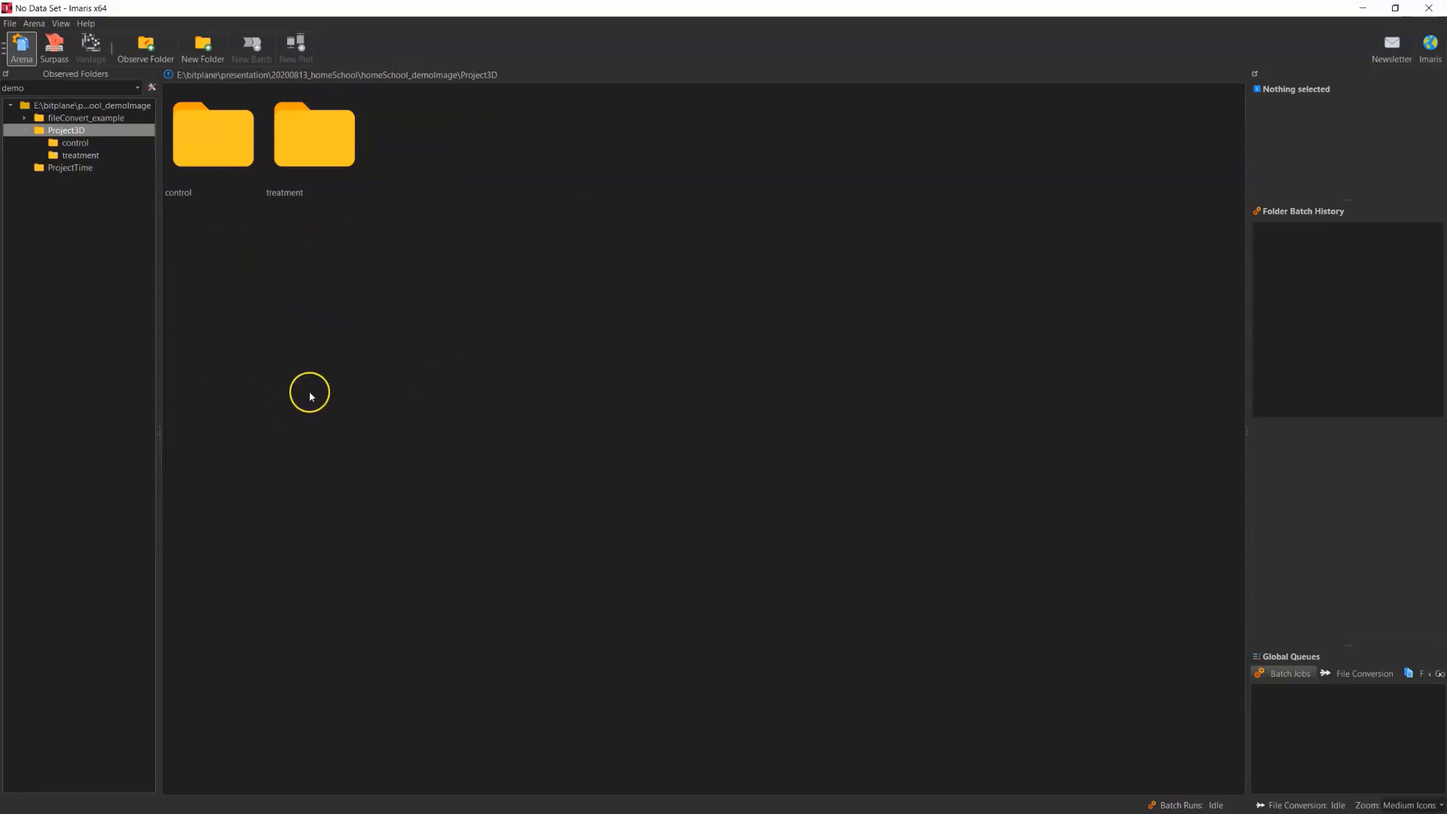
# Start a new batch based on the wmi19h-7_3.ims image in the control folder
pyautogui.doubleClick(201, 148)
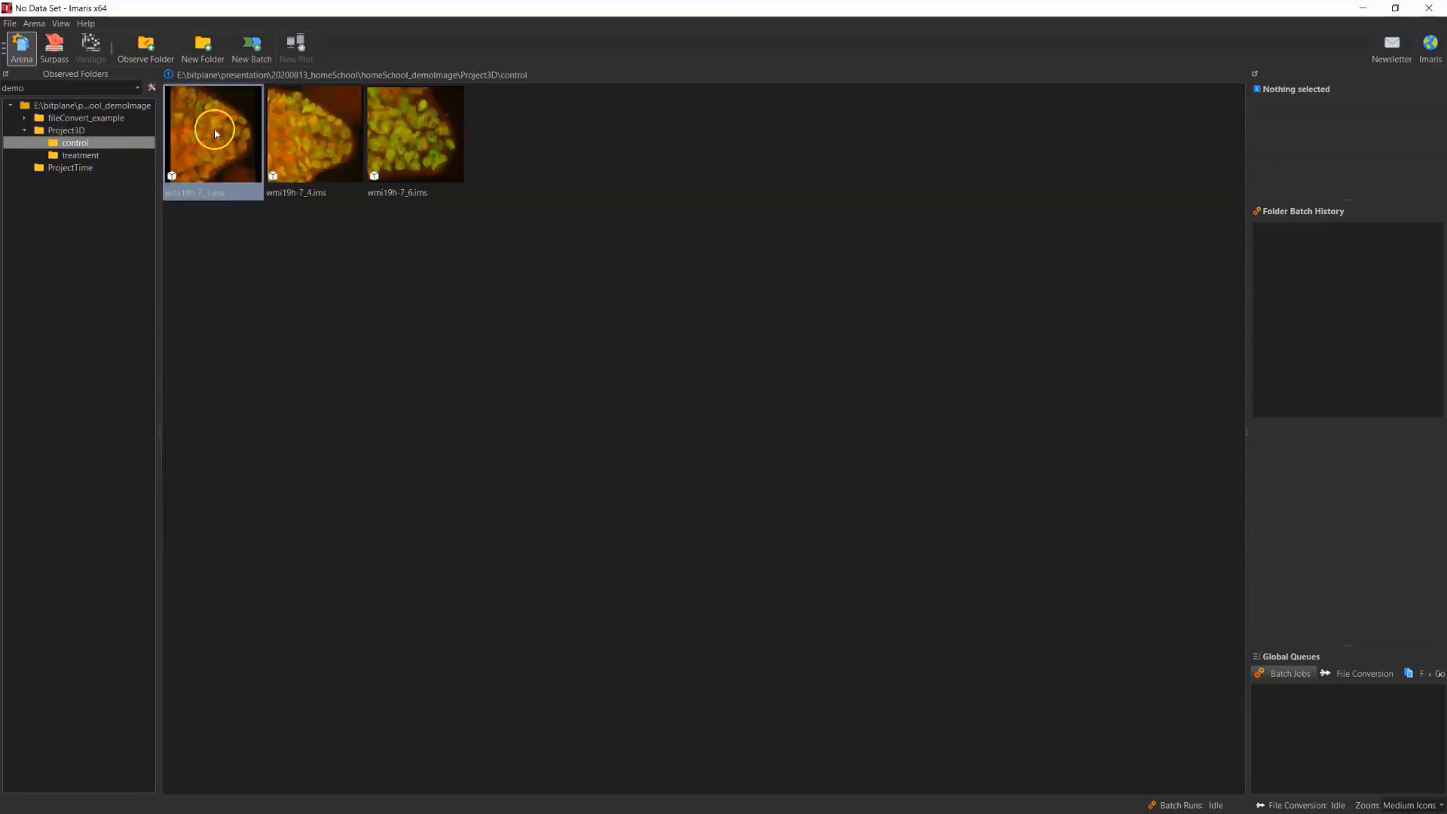
pyautogui.click(214, 133)
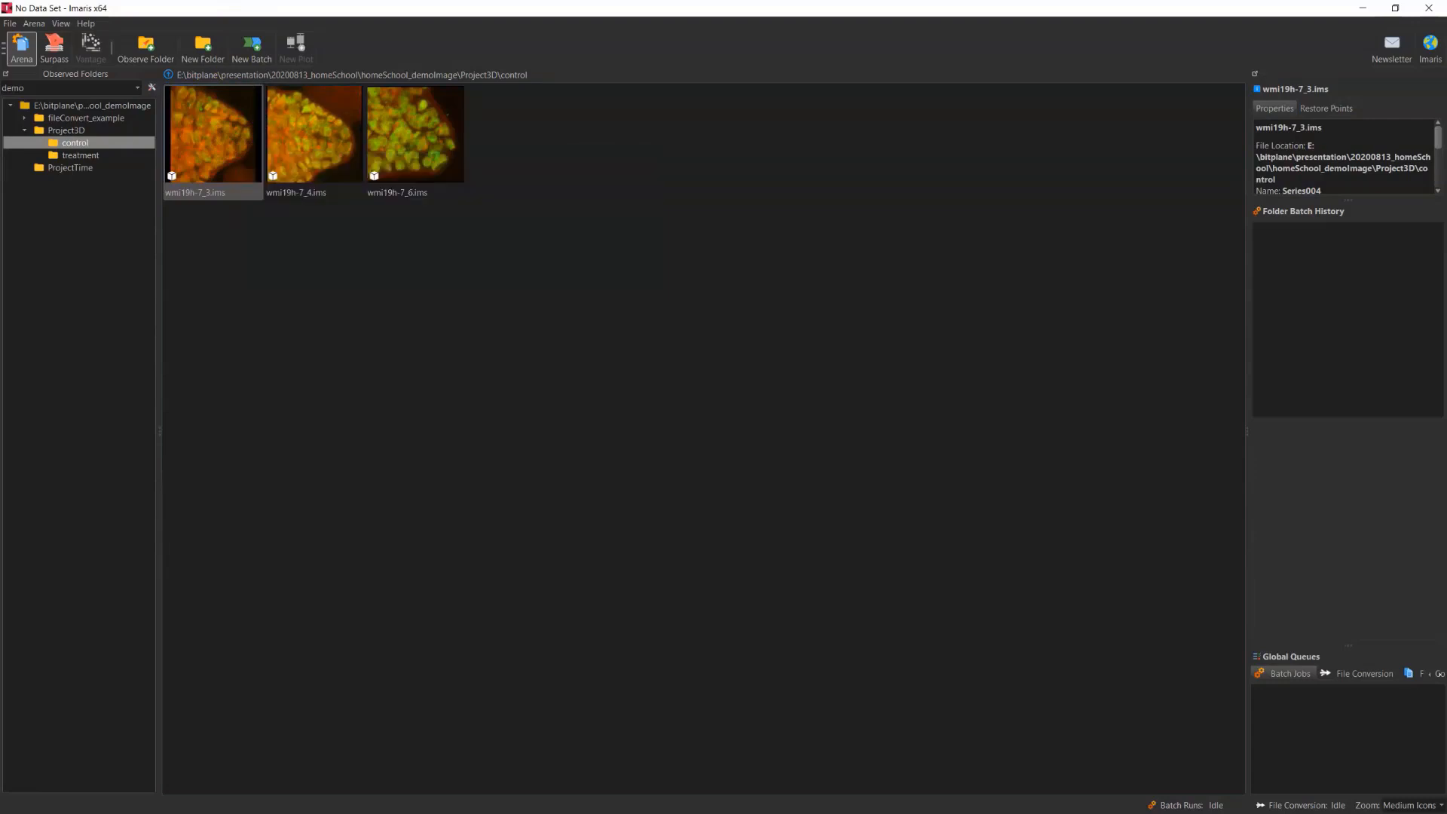
pyautogui.click(252, 46)
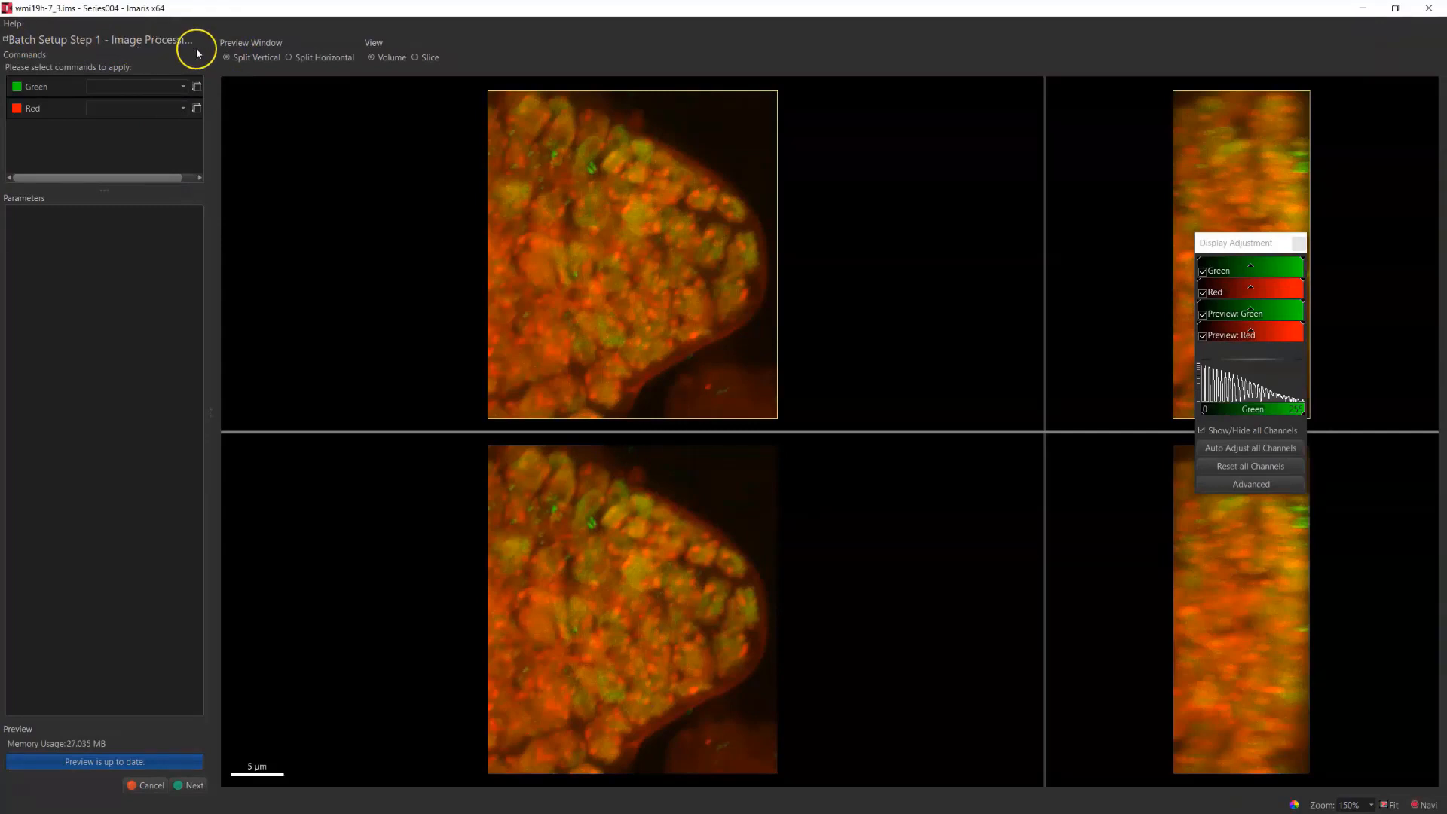
# Apply a Gaussian Filter to the Green channel in the batch image processing and hide Red to preview Green alone
pyautogui.click(179, 88)
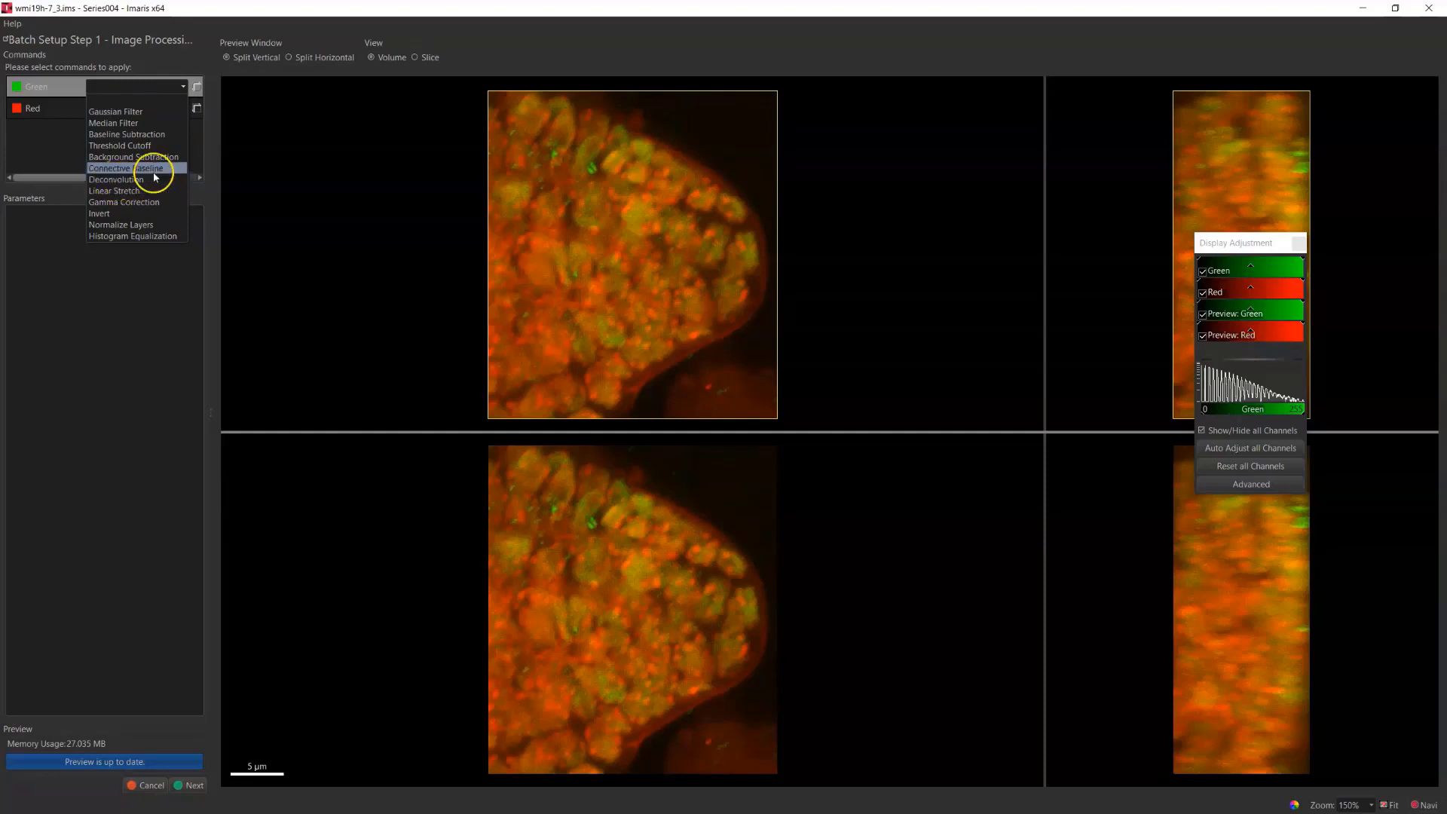
pyautogui.click(146, 114)
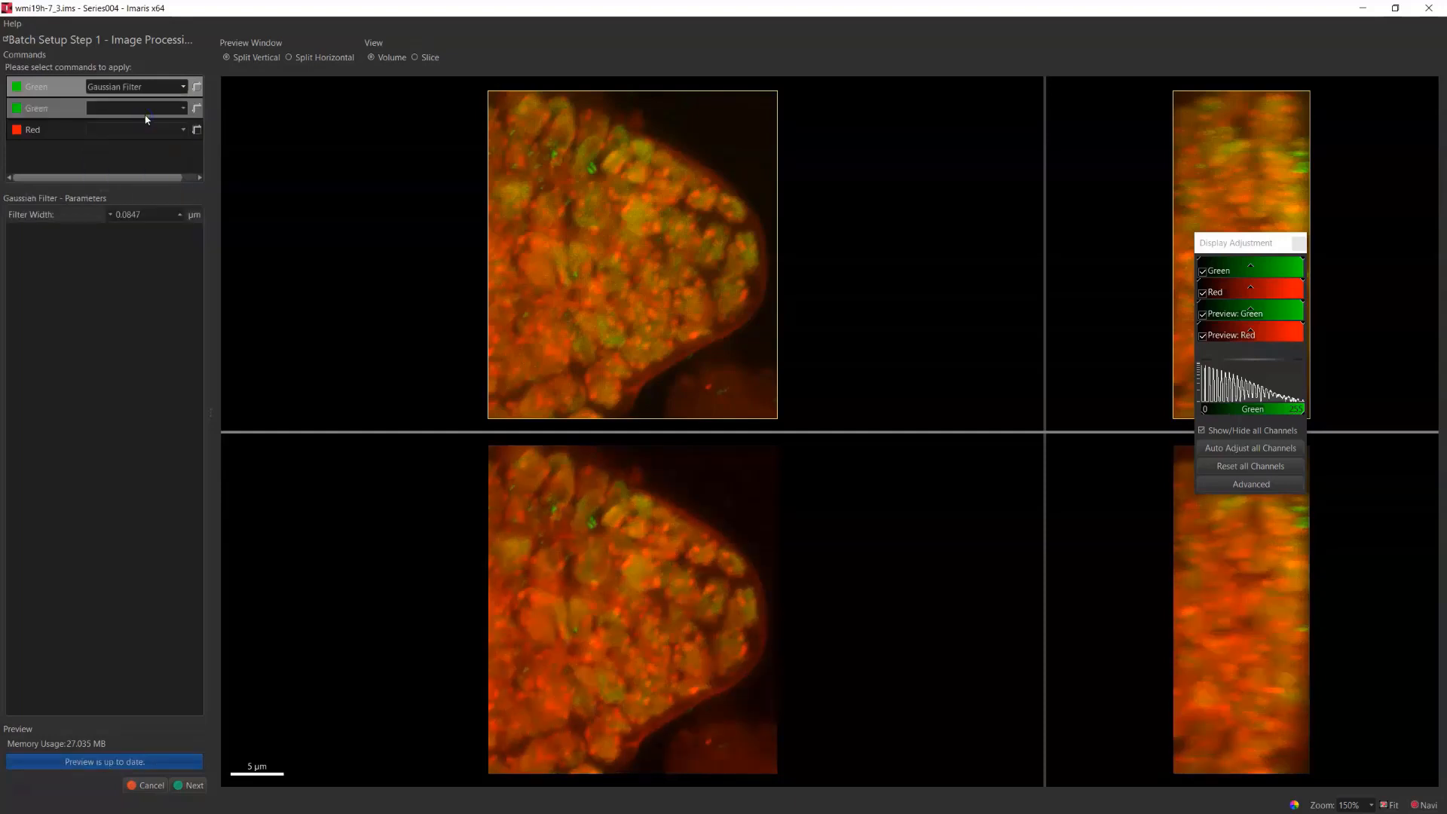
pyautogui.click(1203, 293)
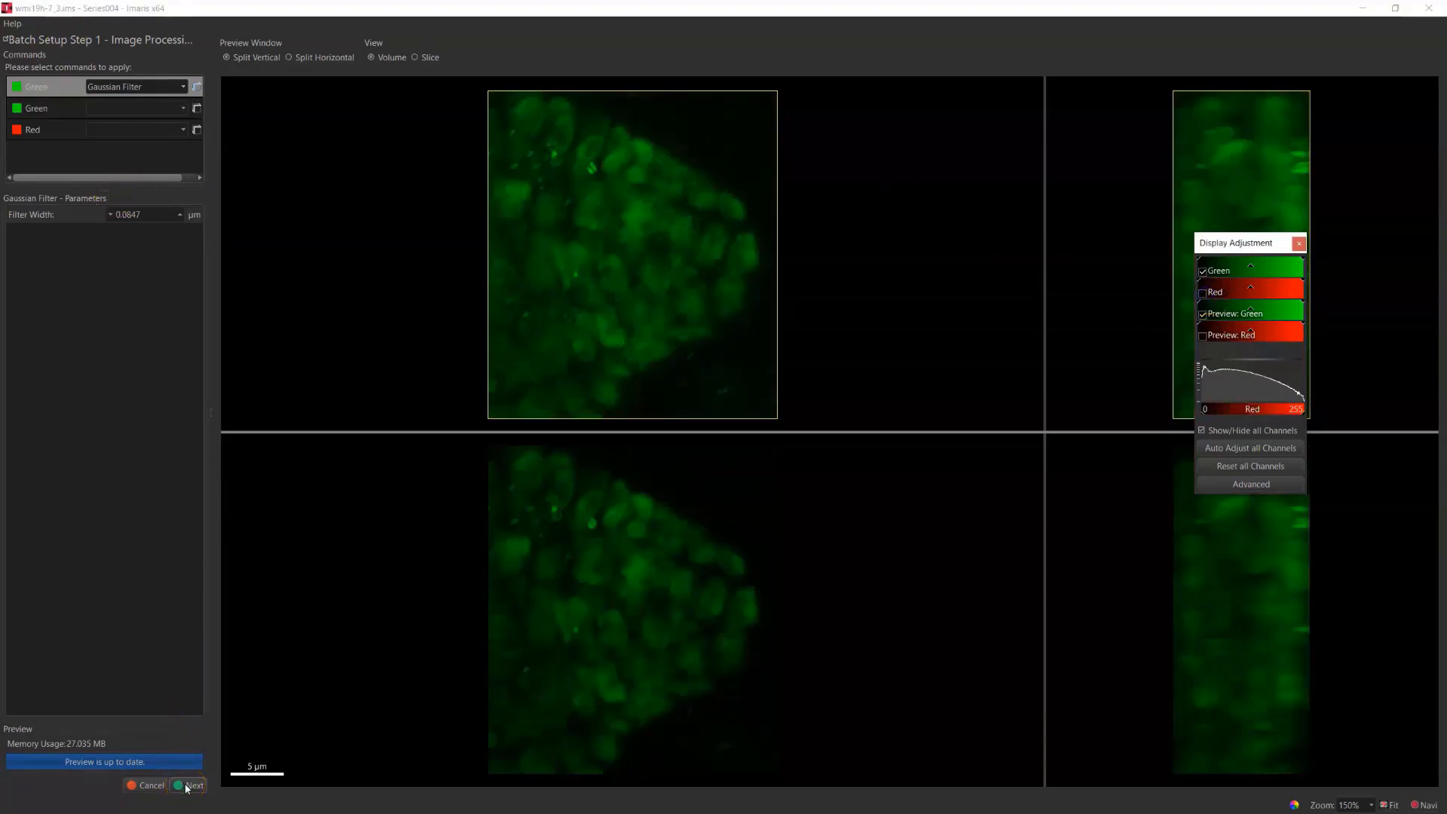
# Apply a Gaussian Filter to the Red channel, previewing it without Green, and proceed to the batch's object detection setup
pyautogui.click(128, 133)
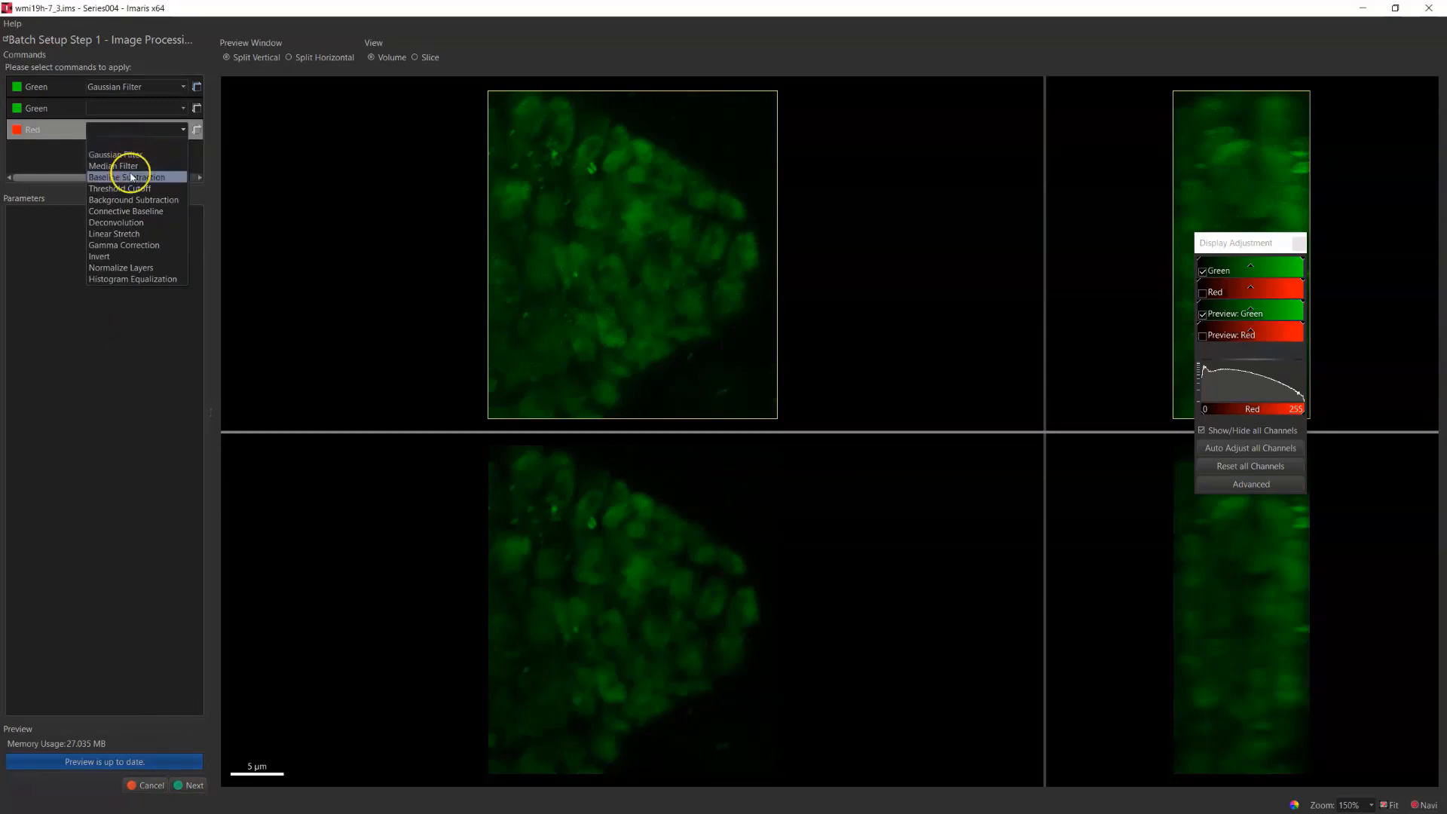
pyautogui.click(128, 154)
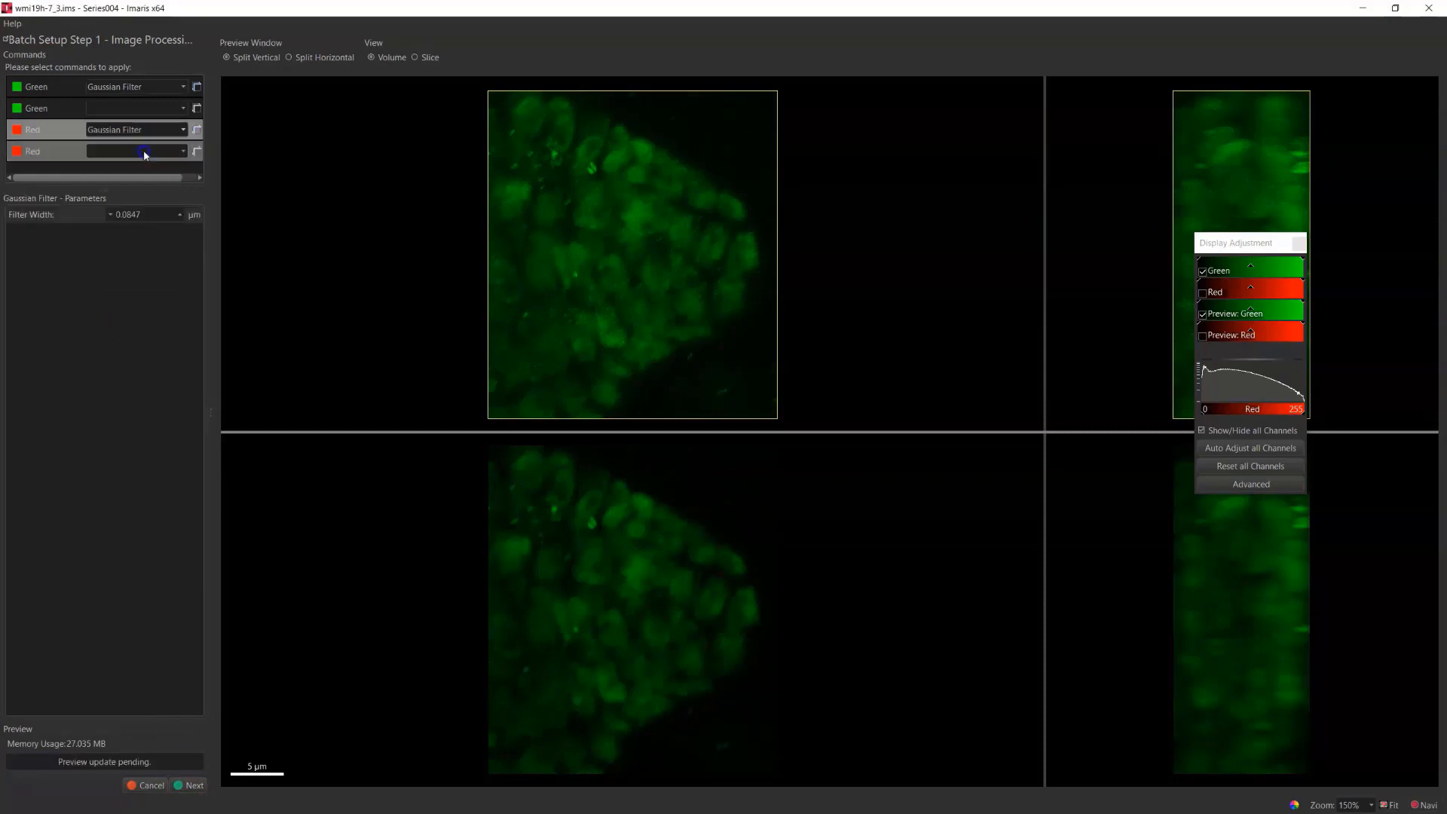
pyautogui.click(1203, 292)
pyautogui.click(1204, 272)
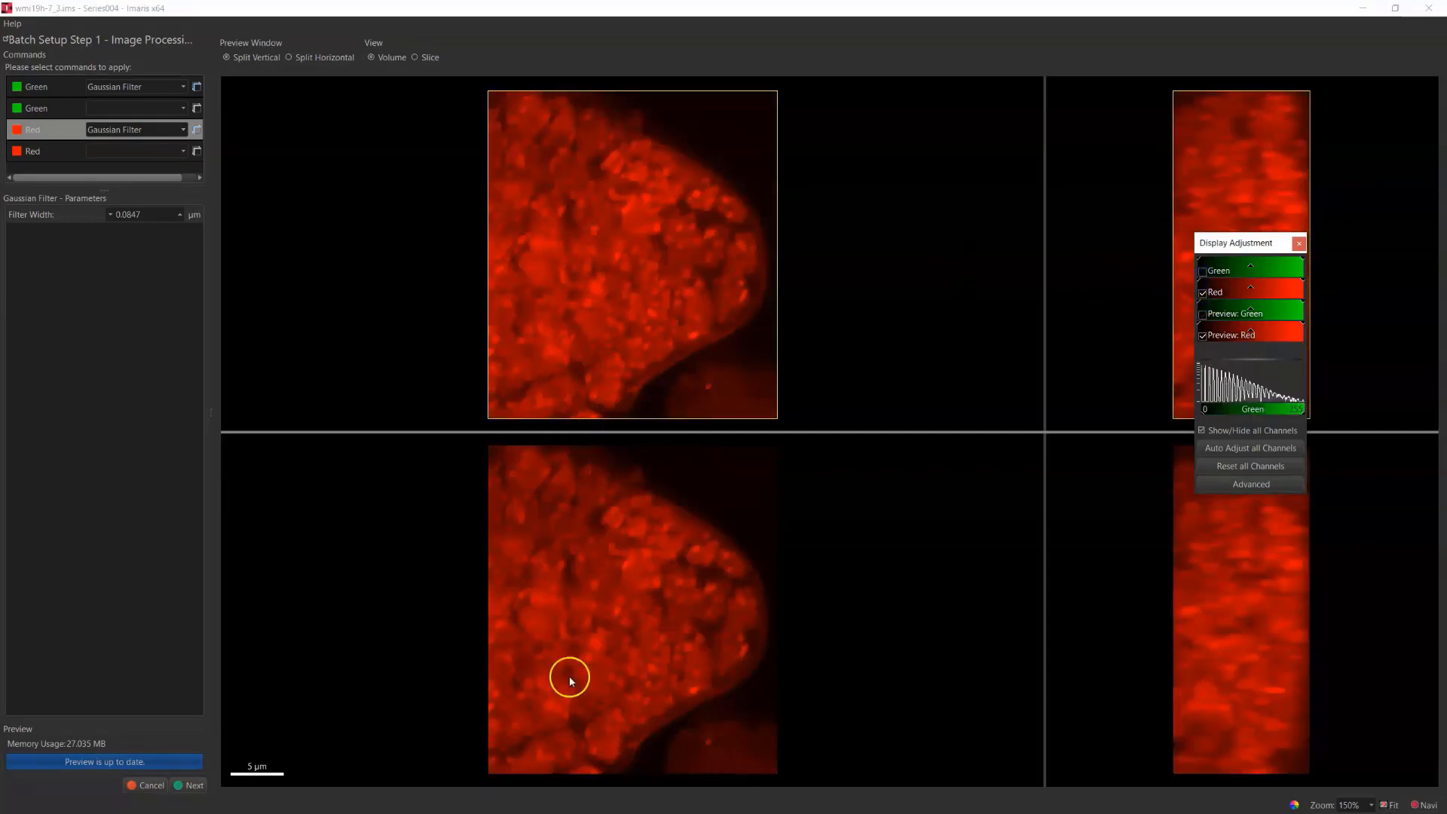
pyautogui.click(187, 786)
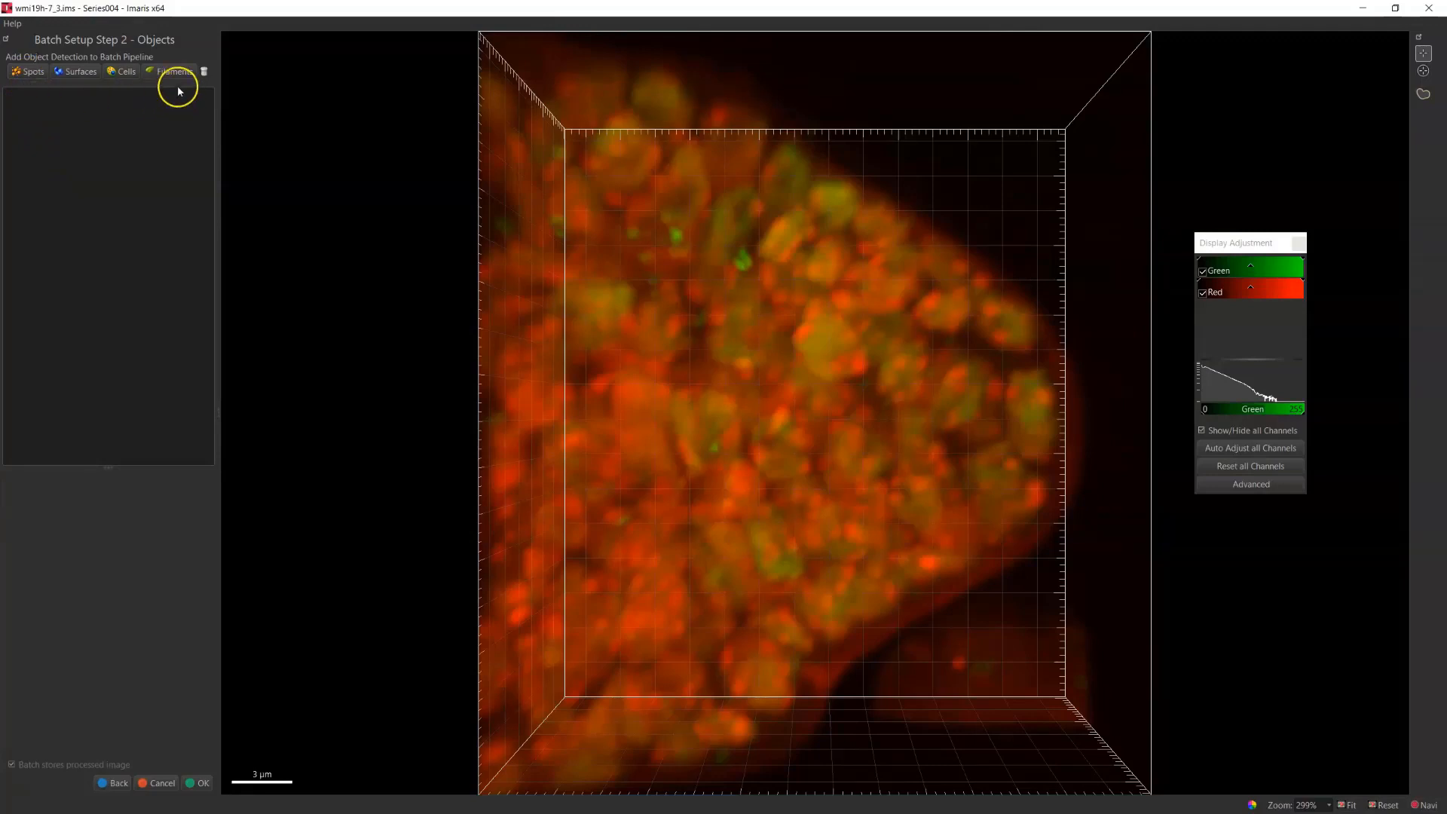
# Add Spots detection to the batch on source channel 1 with a 2.70 µm estimated diameter, background subtraction and a Quality filter above 5.45
pyautogui.click(28, 73)
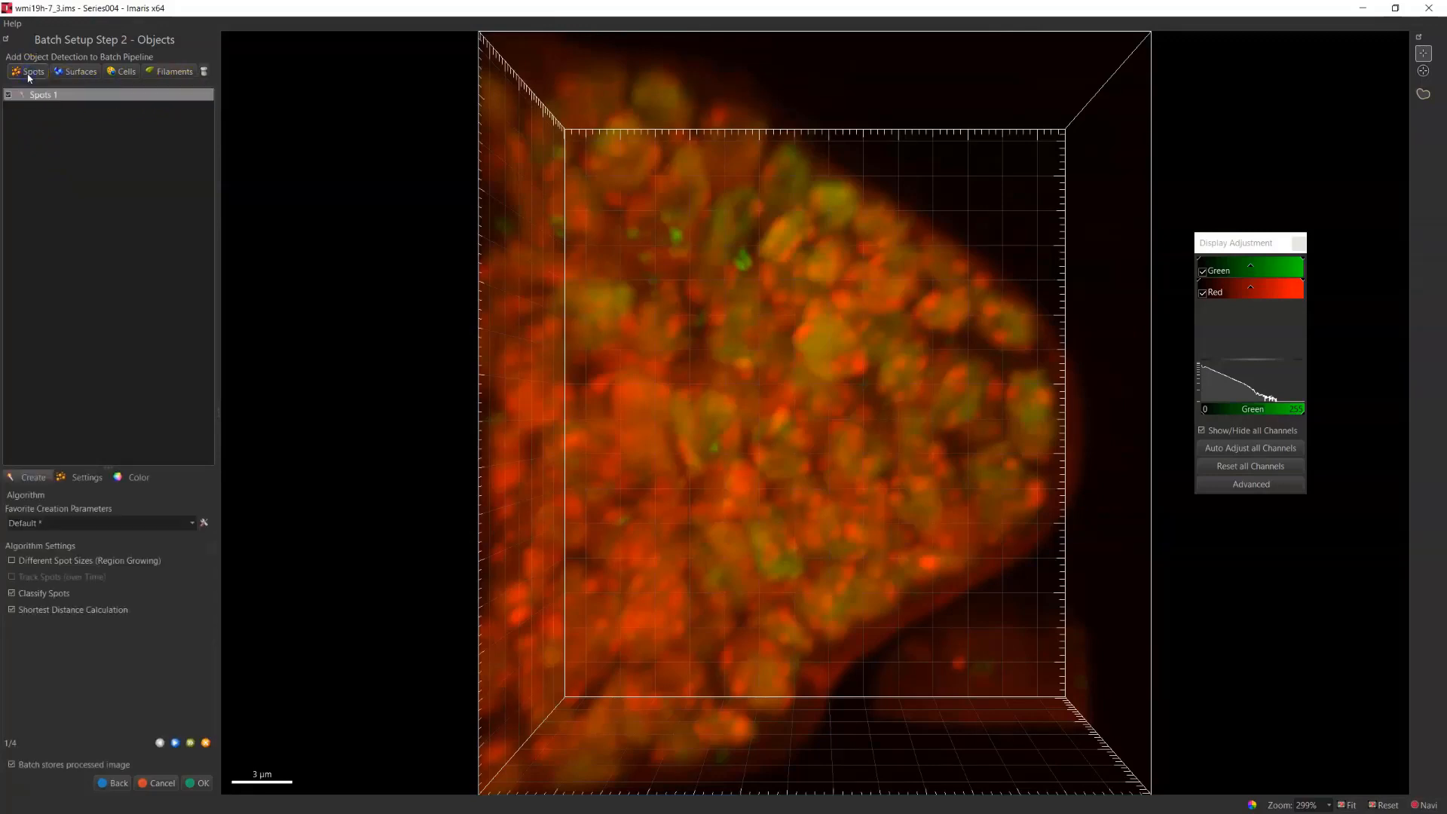
pyautogui.click(175, 743)
pyautogui.doubleClick(147, 556)
pyautogui.click(175, 742)
pyautogui.click(51, 686)
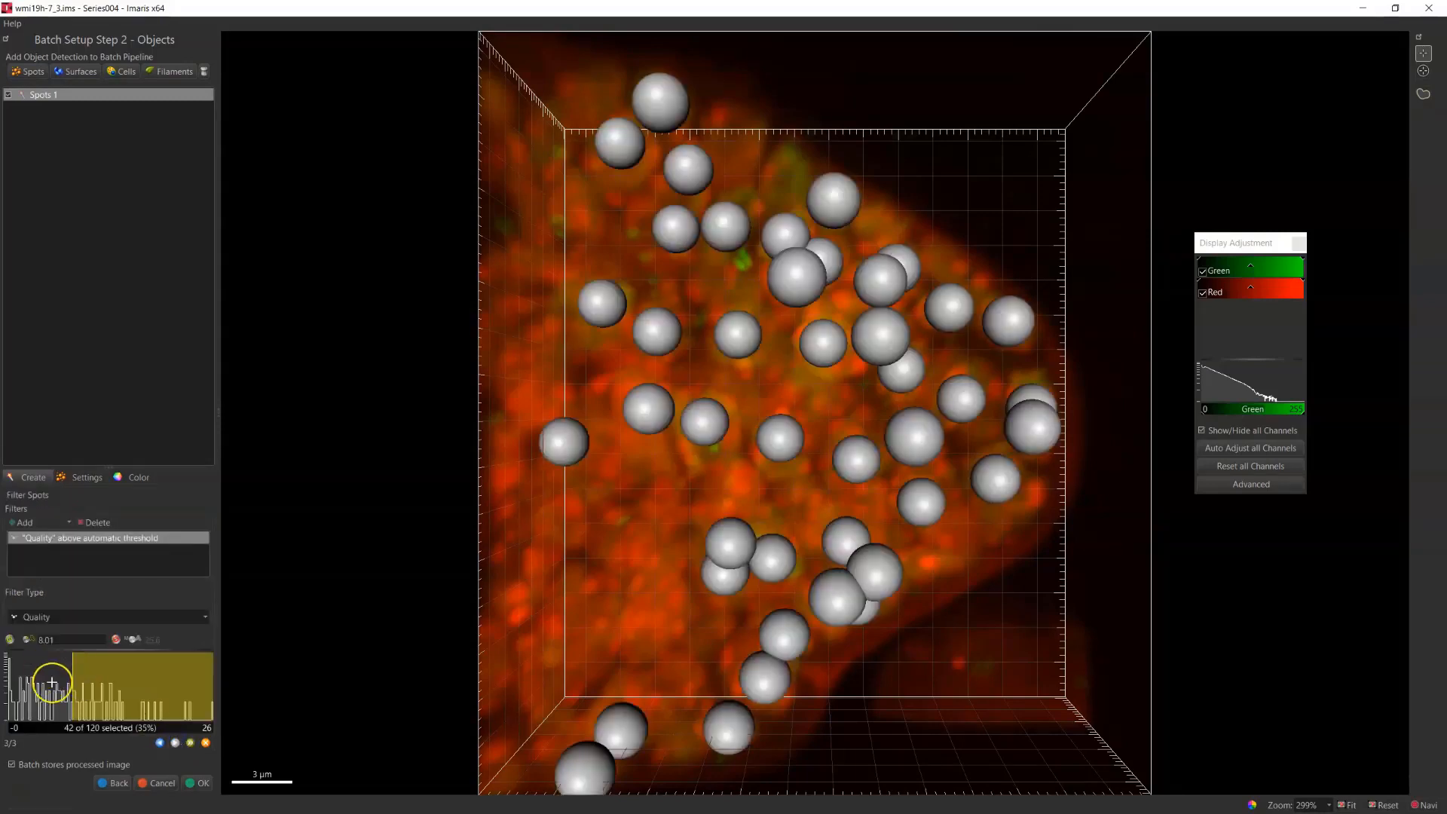
pyautogui.click(192, 746)
pyautogui.click(78, 667)
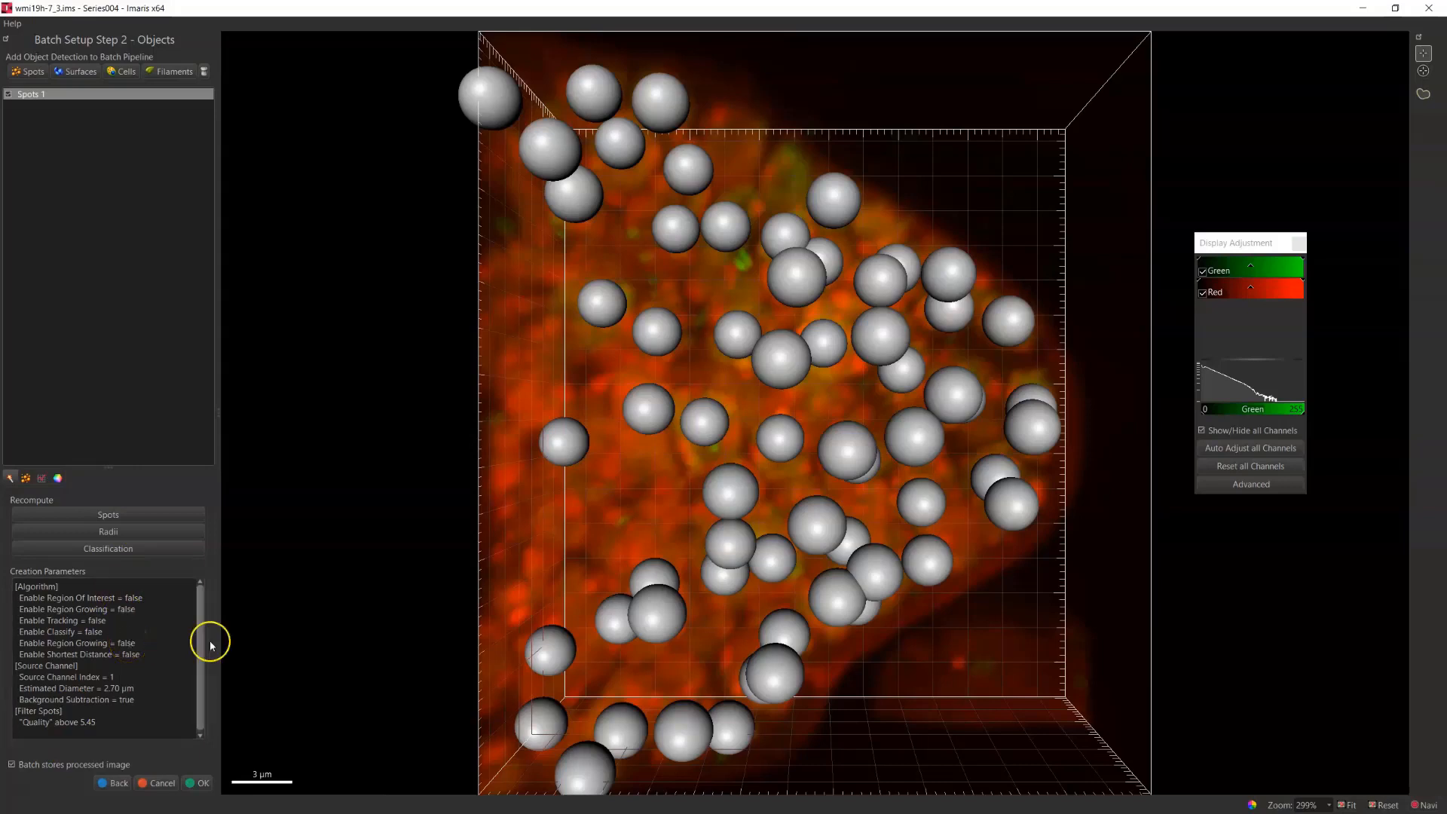
# Finish the batch setup and save the new batch as test
pyautogui.click(209, 787)
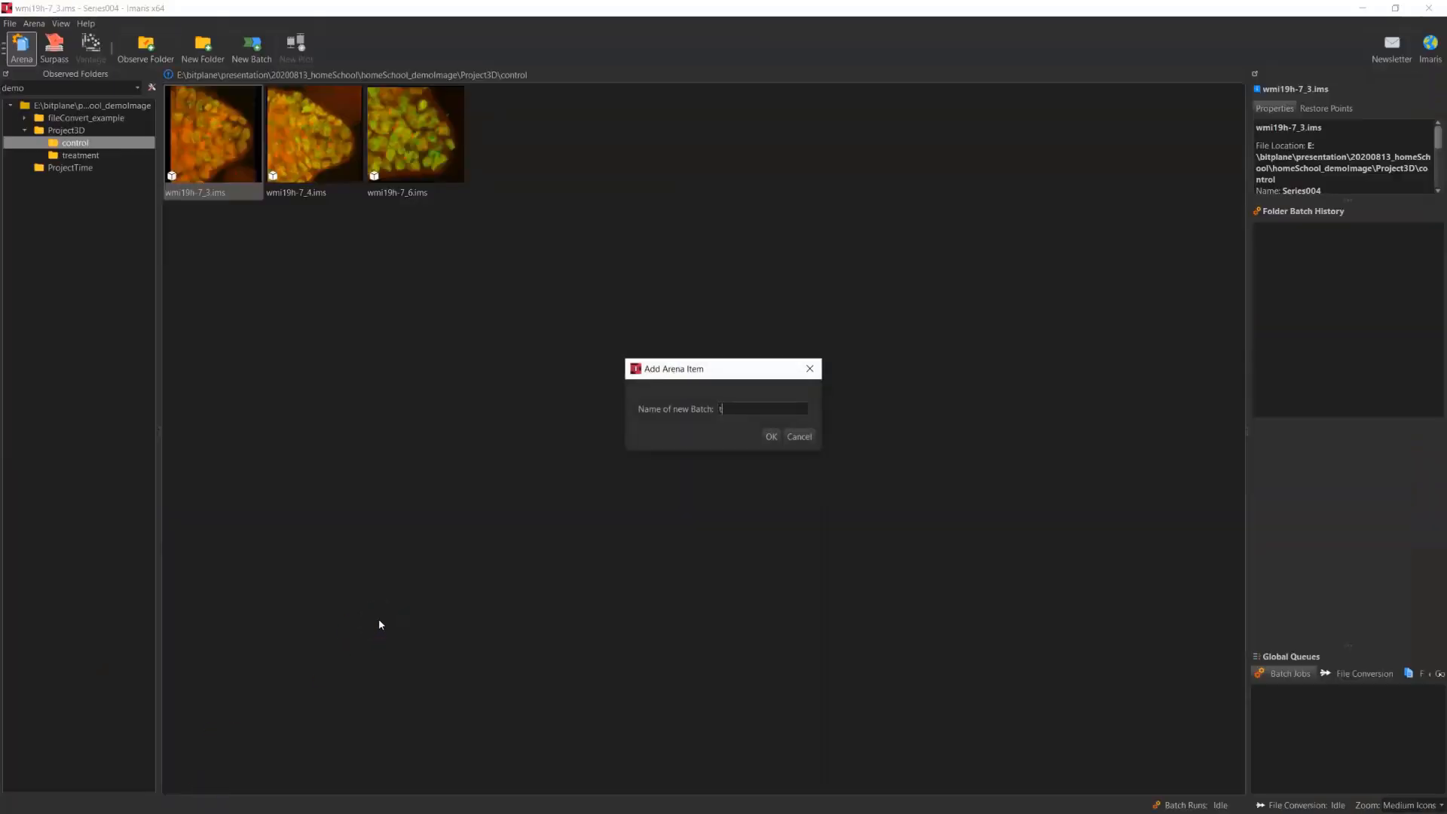
pyautogui.write('test')
pyautogui.click(771, 437)
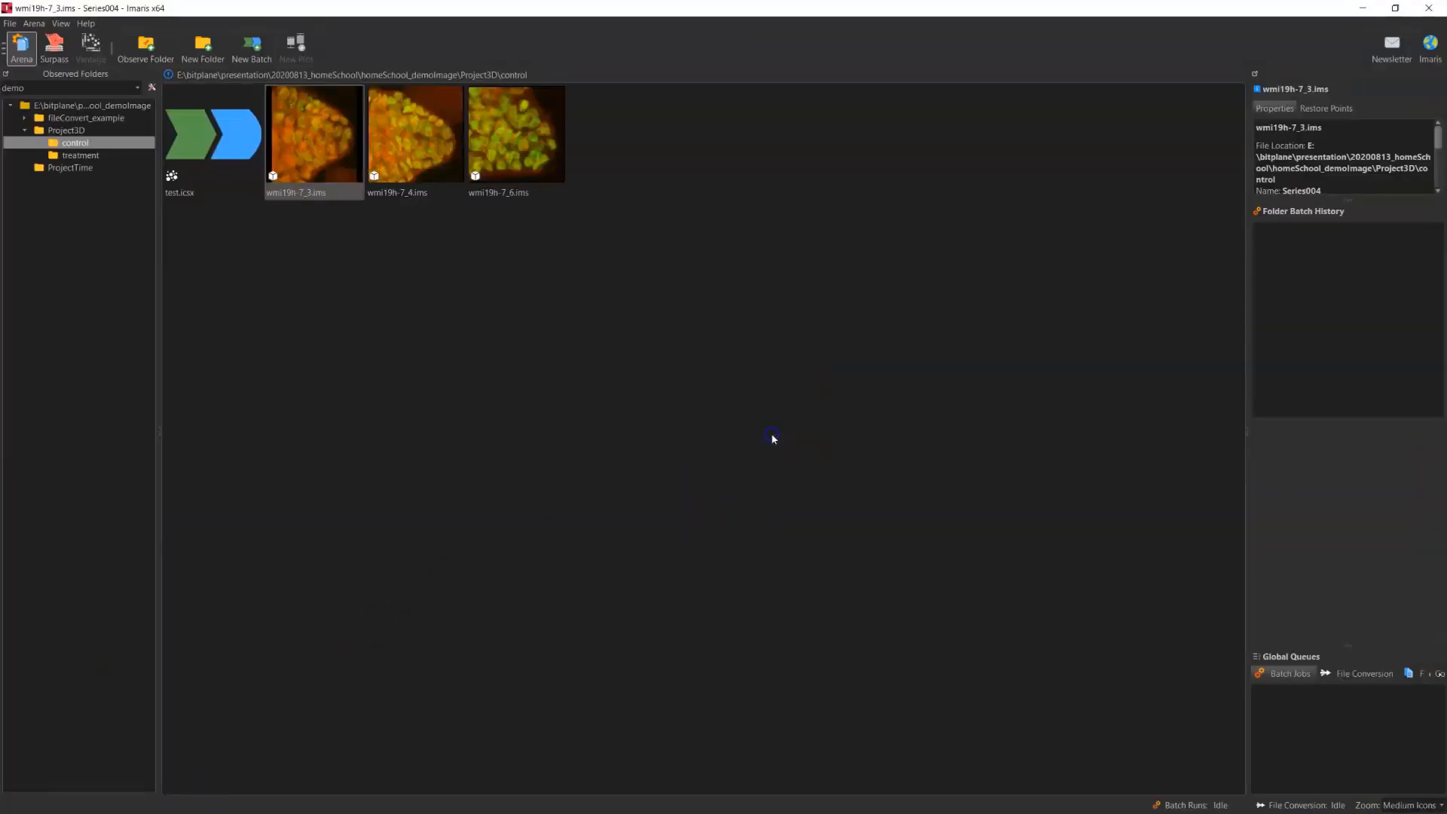
# Move the test.icsx batch from the control folder into the Project3D folder, replacing the file of the same name
pyautogui.click(222, 164)
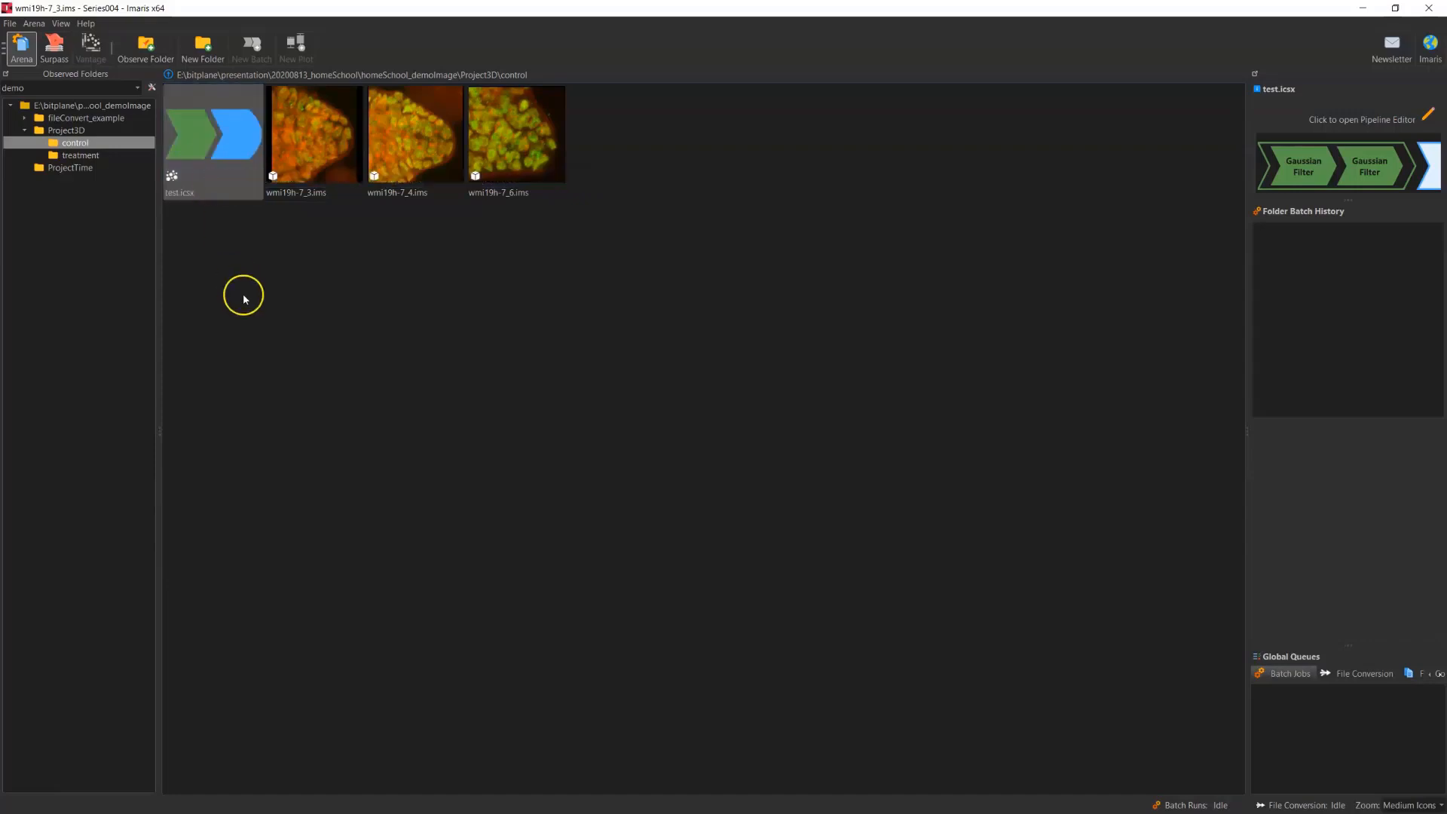
pyautogui.rightClick(224, 141)
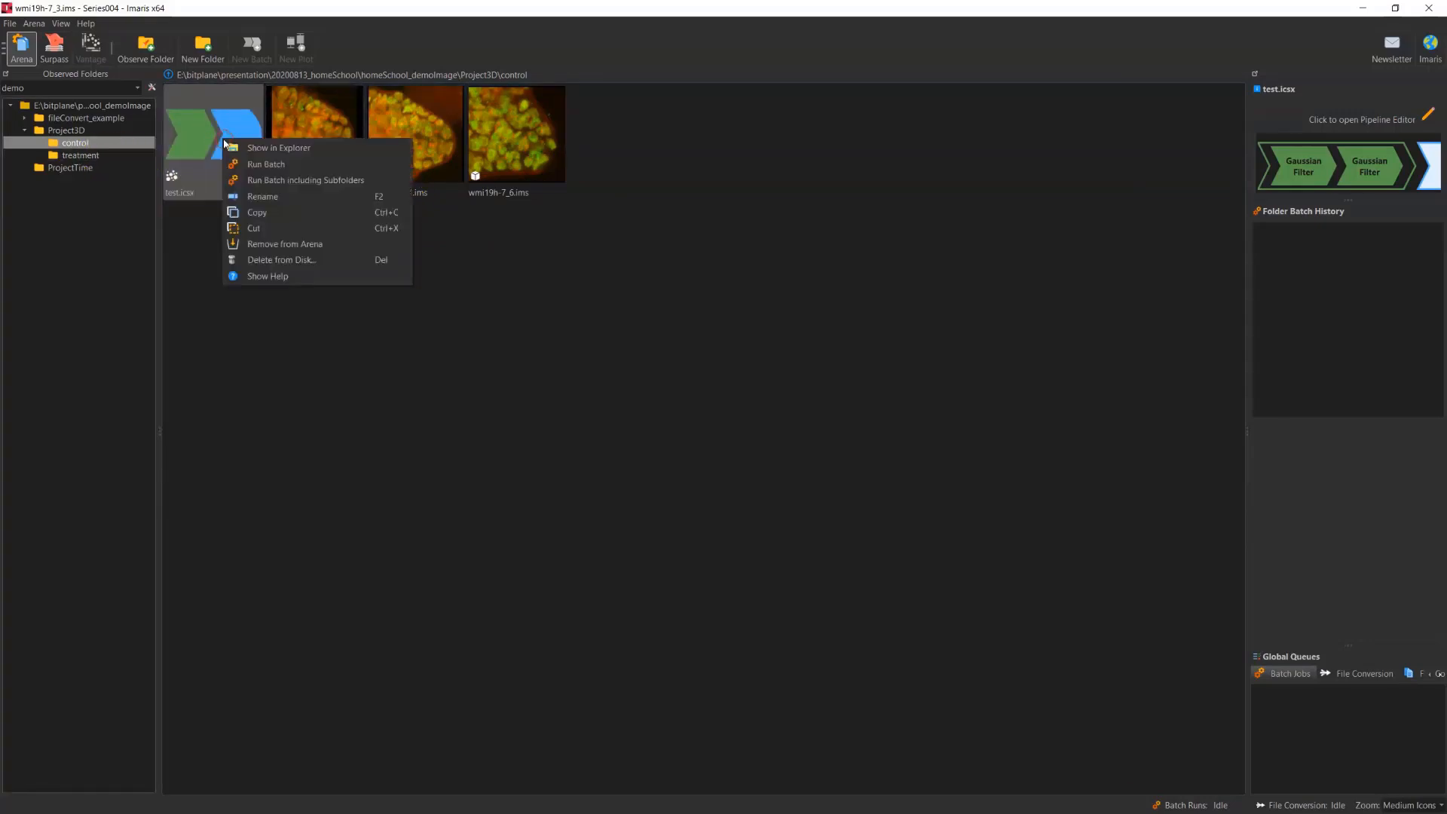
pyautogui.click(283, 233)
pyautogui.click(119, 134)
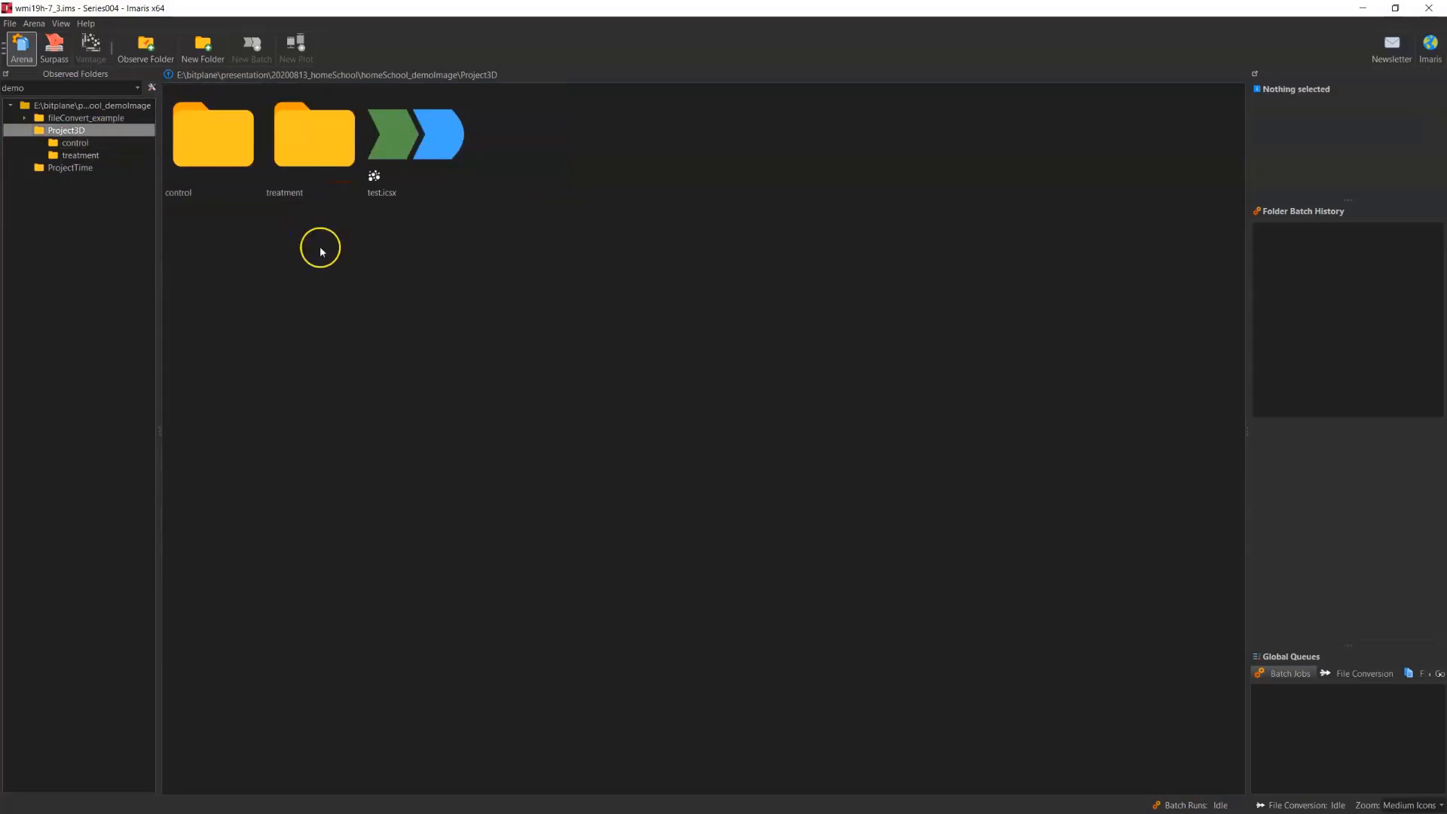
pyautogui.rightClick(368, 248)
pyautogui.click(408, 291)
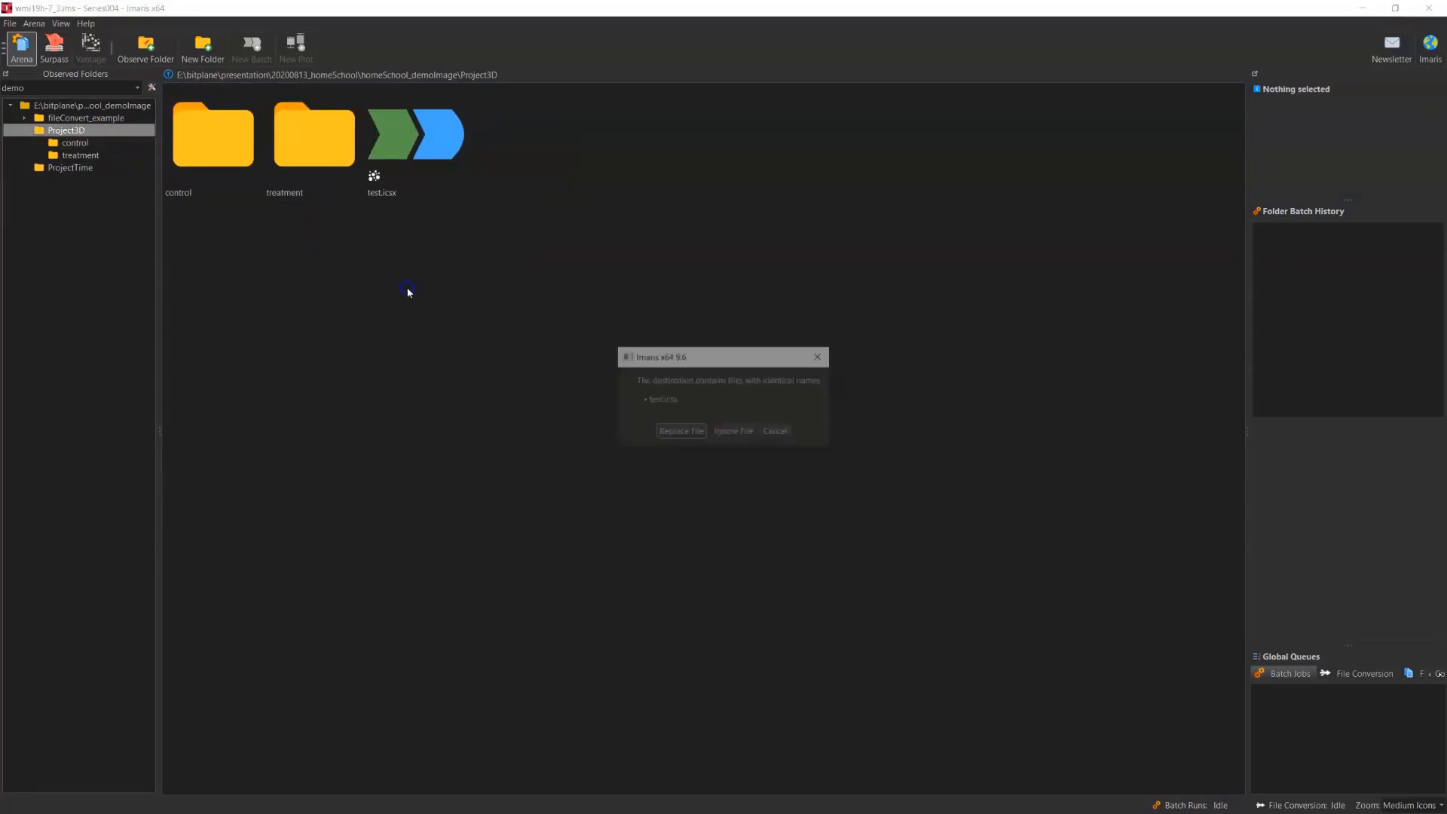
pyautogui.click(682, 430)
# Run the test.icsx batch in Project3D including its subfolders
pyautogui.click(432, 142)
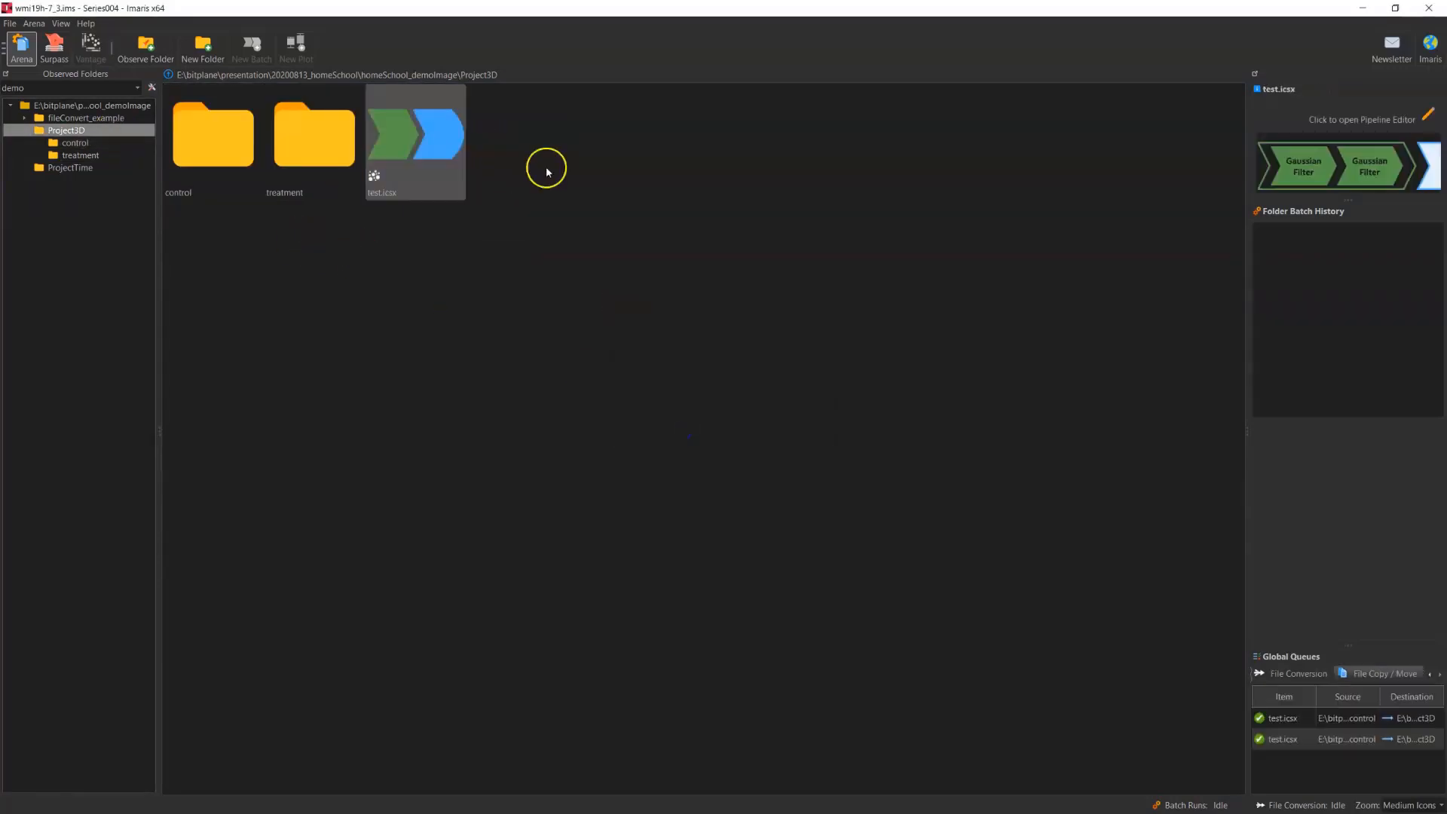
pyautogui.rightClick(437, 141)
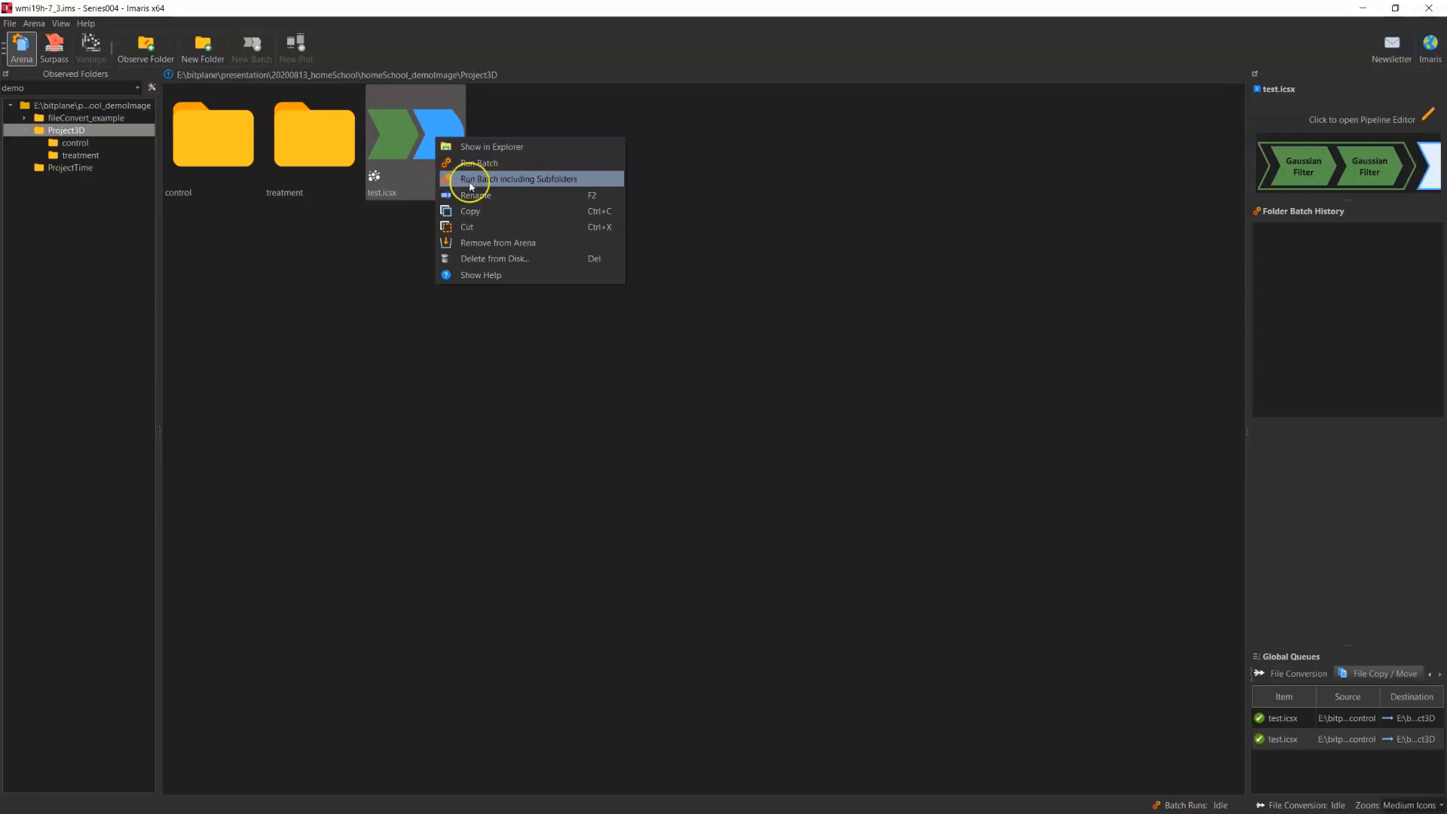
pyautogui.click(520, 185)
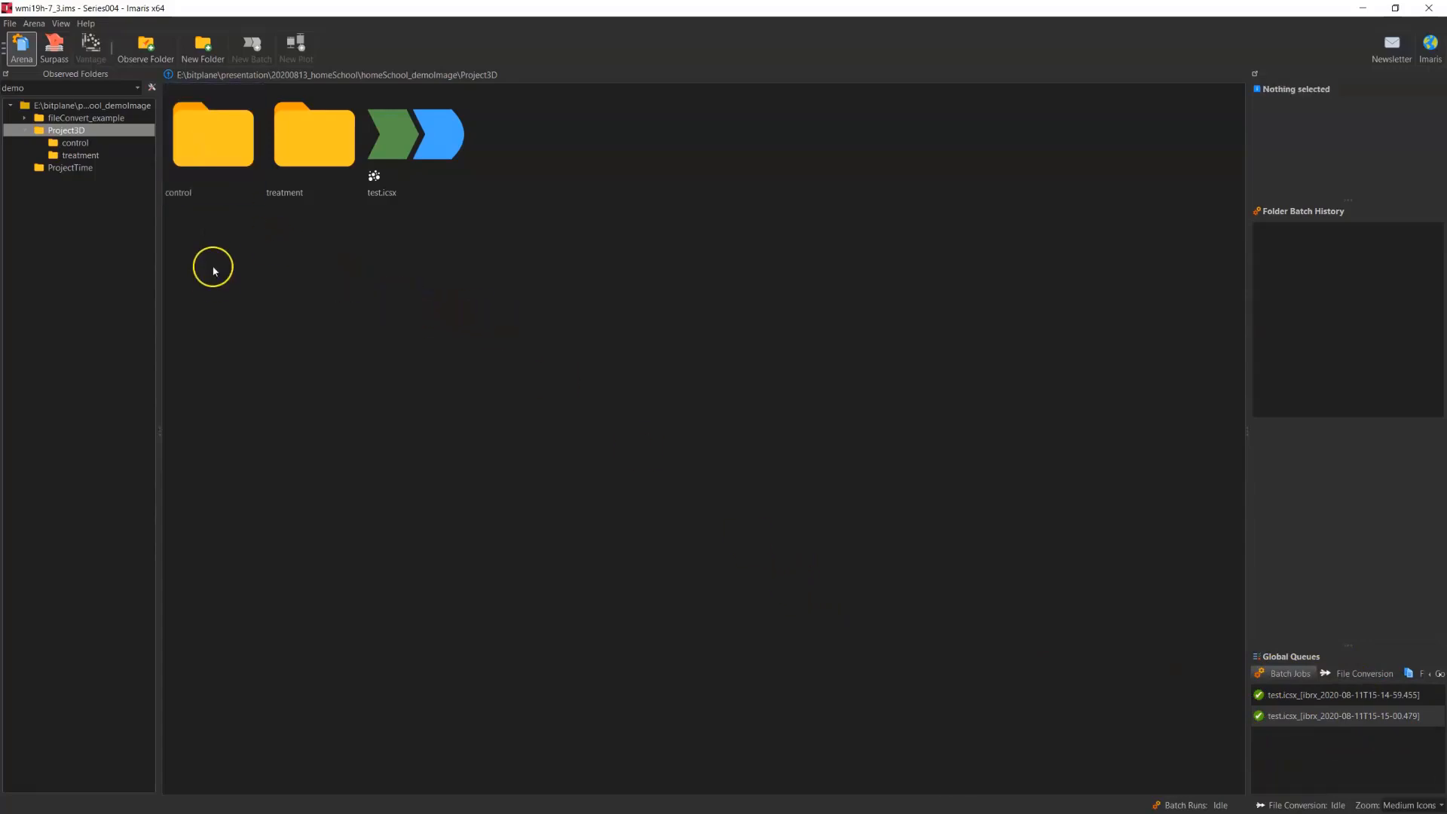
# Inspect the detected spots in the batch-processed wmi19h-7_3 image of the control folder with the Red channel hidden, and return to the Arena
pyautogui.doubleClick(209, 152)
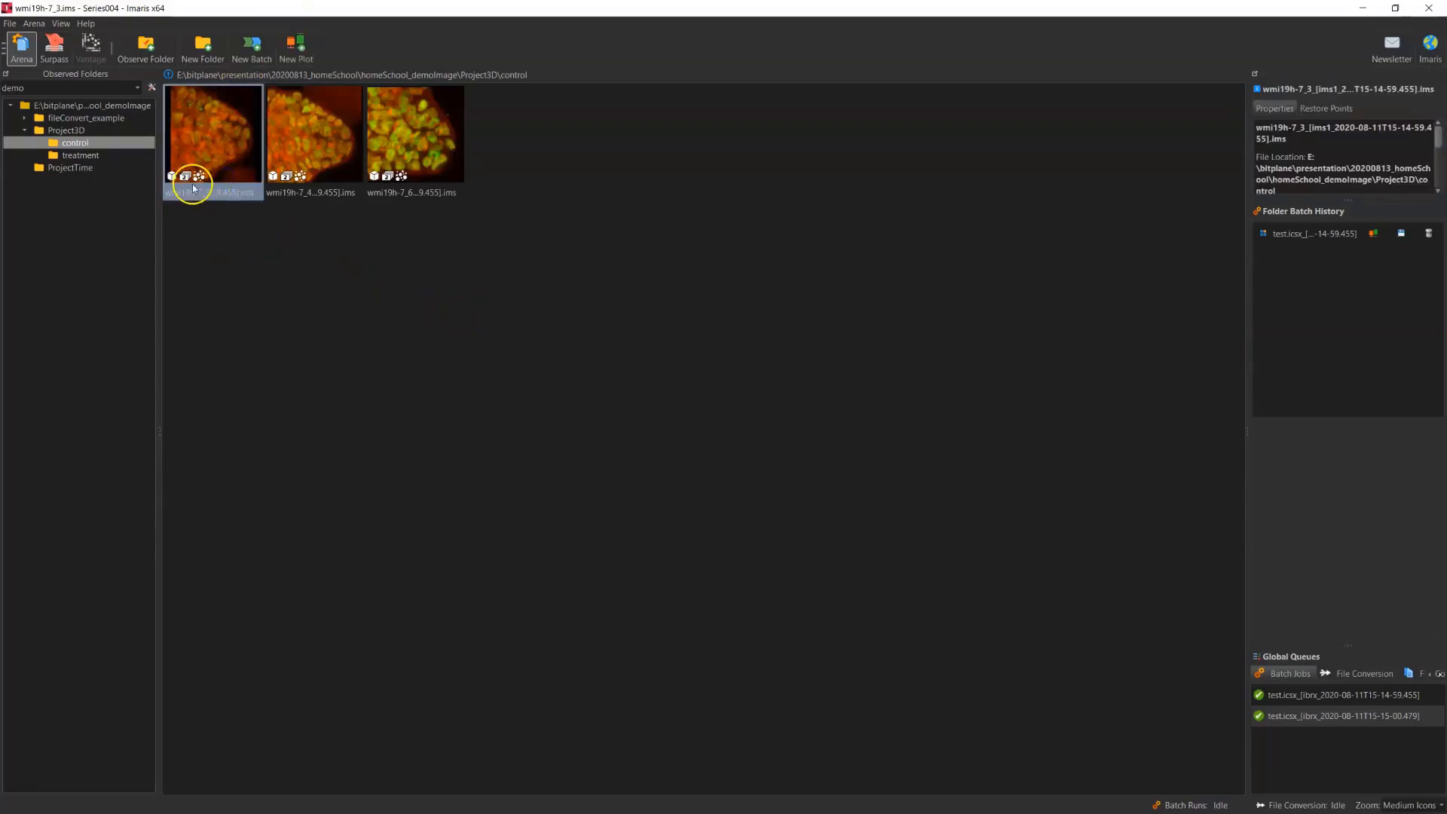
pyautogui.moveTo(181, 183)
pyautogui.doubleClick(207, 150)
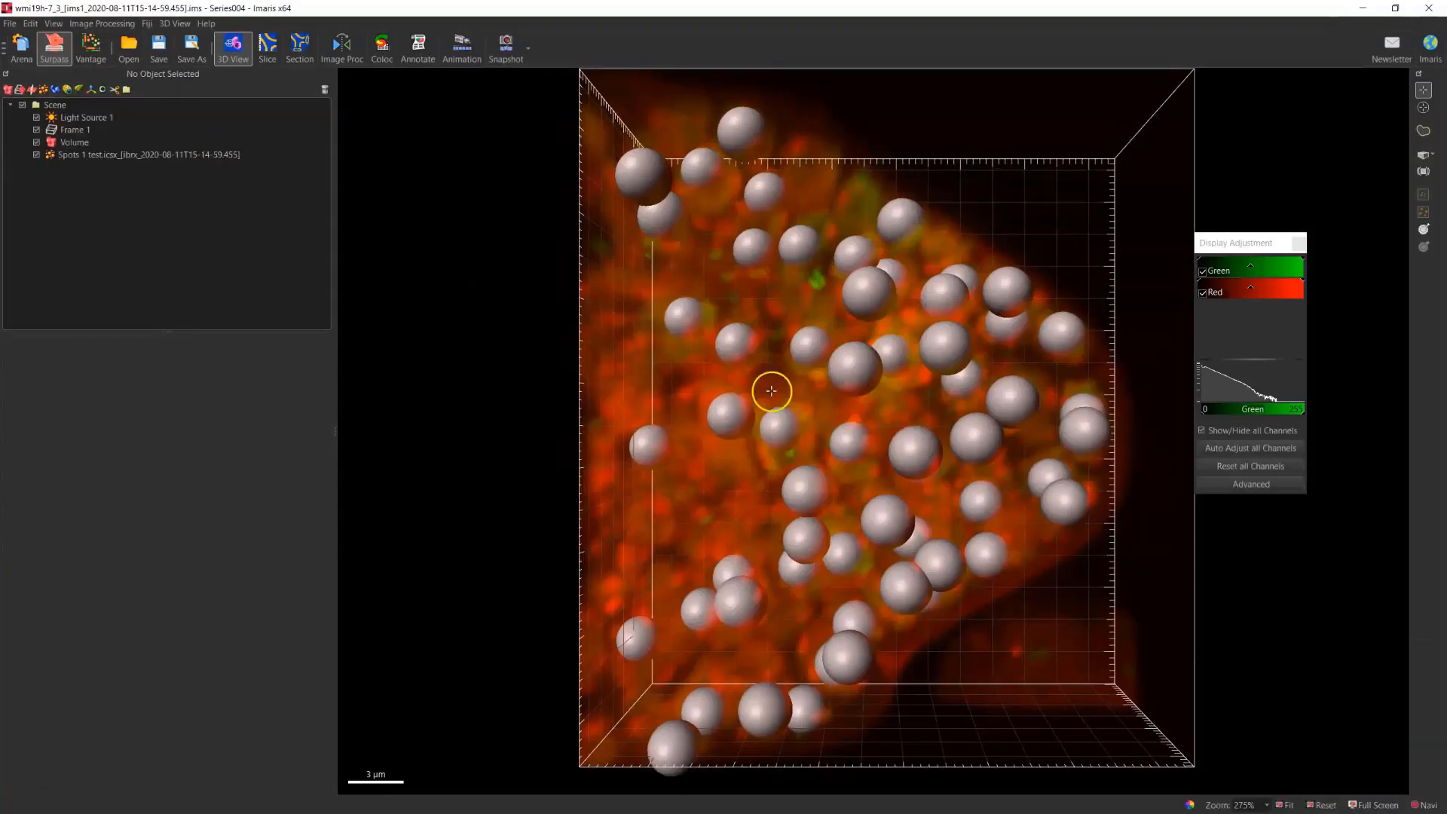
pyautogui.click(1203, 292)
pyautogui.moveTo(799, 456); pyautogui.dragTo(895, 534)
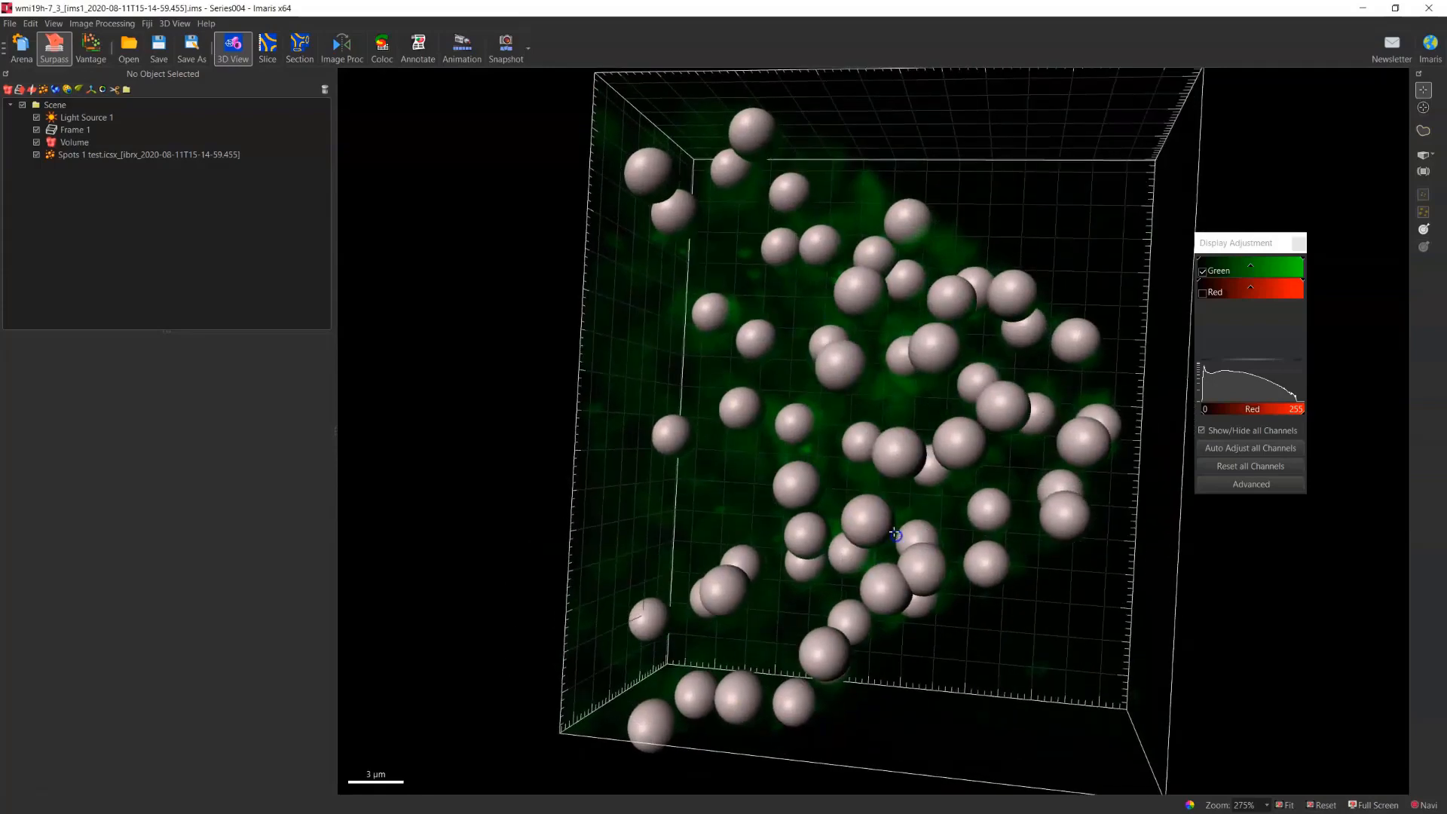
pyautogui.click(10, 59)
# Show the control folder in Explorer, check the original and processed image files, and close the window
pyautogui.click(471, 276)
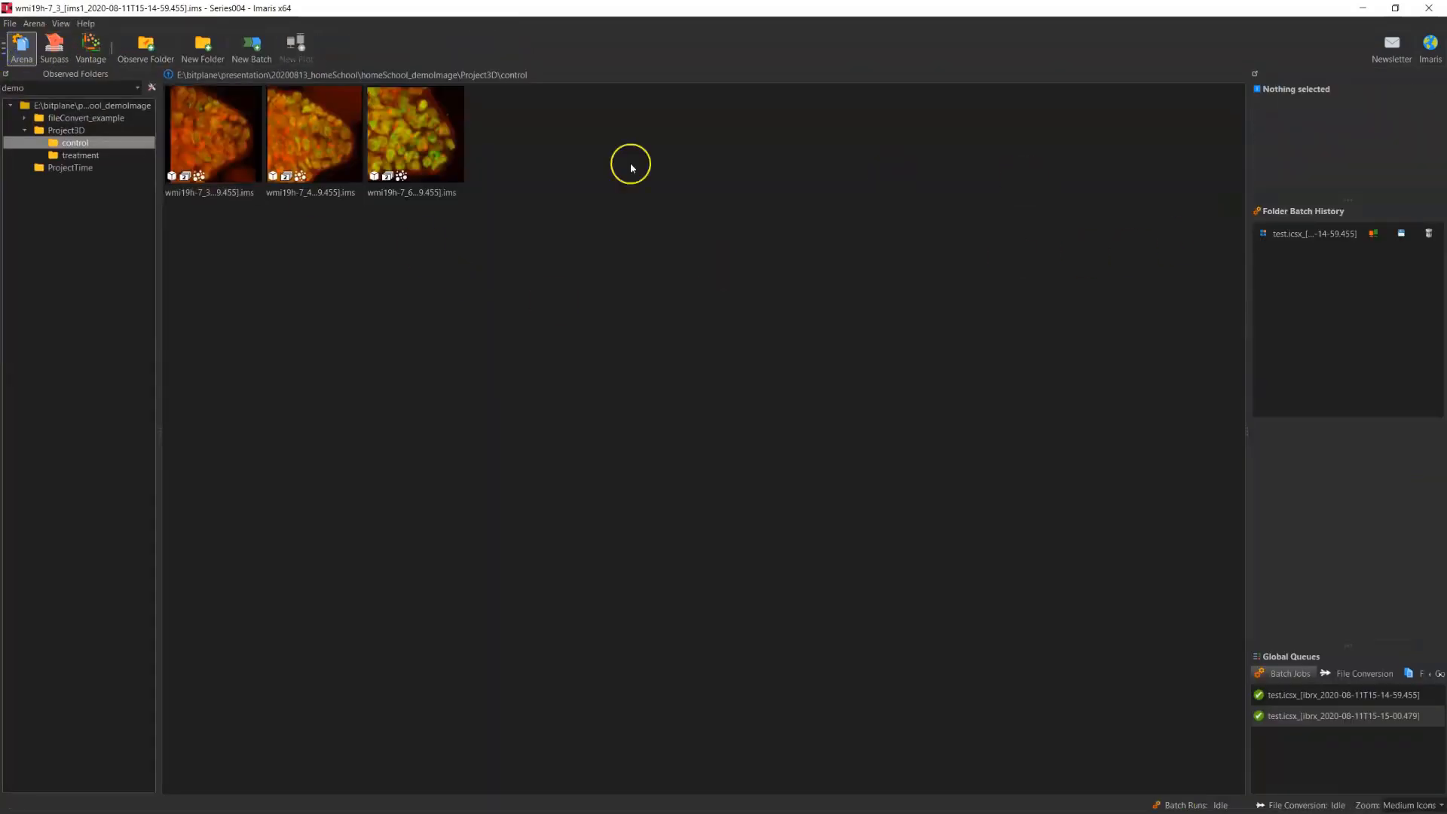
pyautogui.rightClick(606, 163)
pyautogui.click(670, 173)
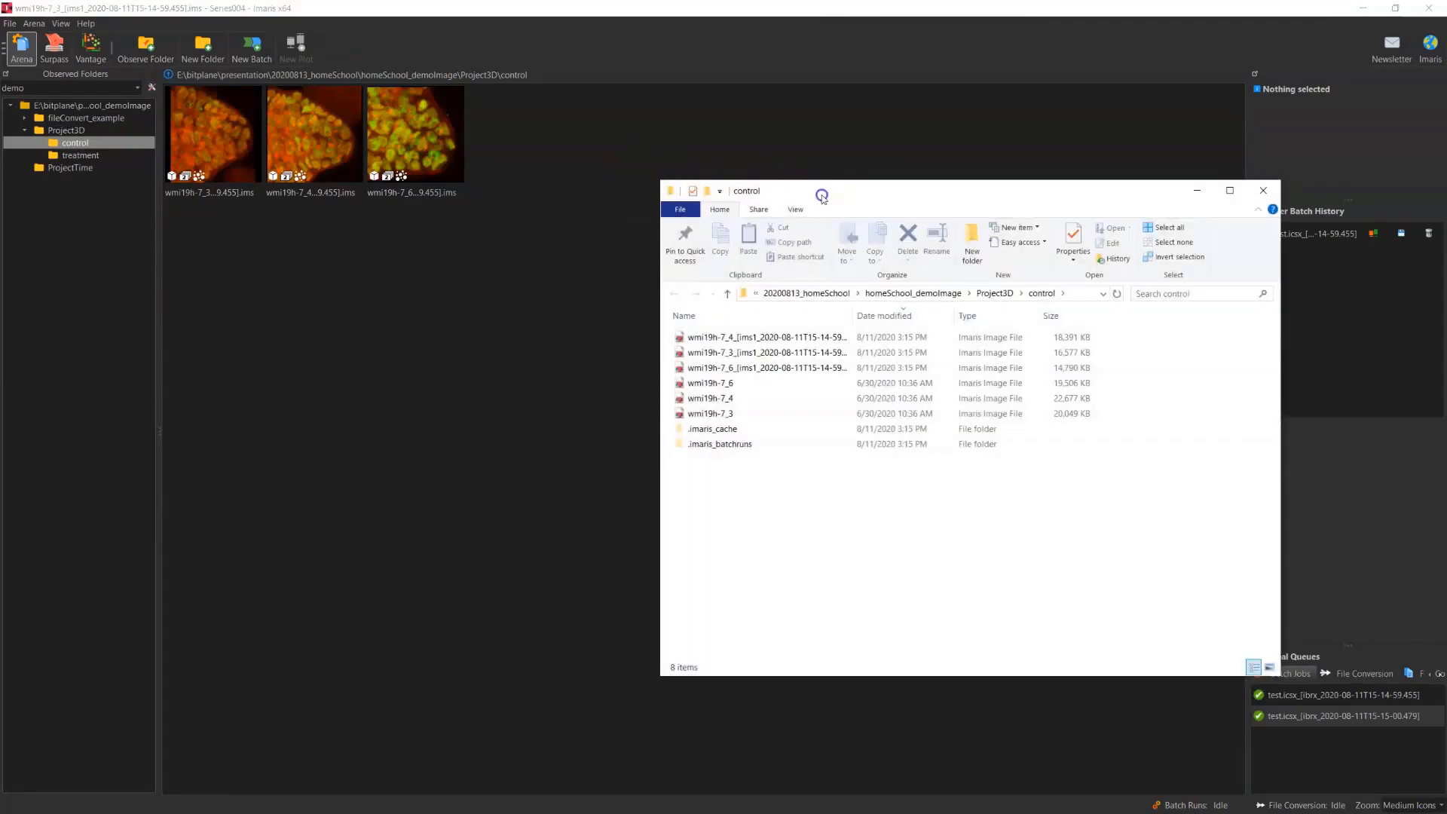
pyautogui.moveTo(820, 193); pyautogui.dragTo(647, 168)
pyautogui.click(575, 358)
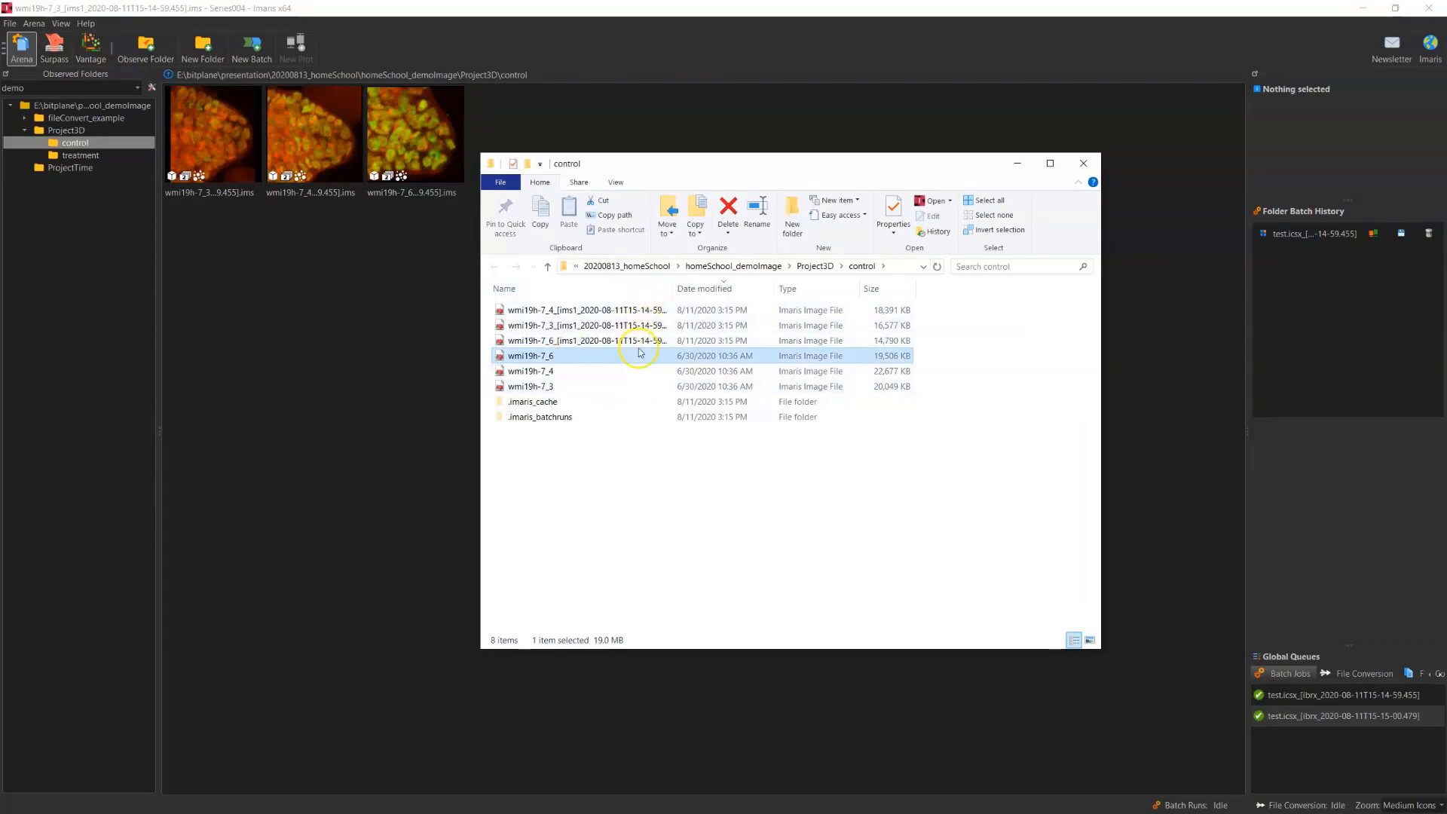
pyautogui.click(1084, 164)
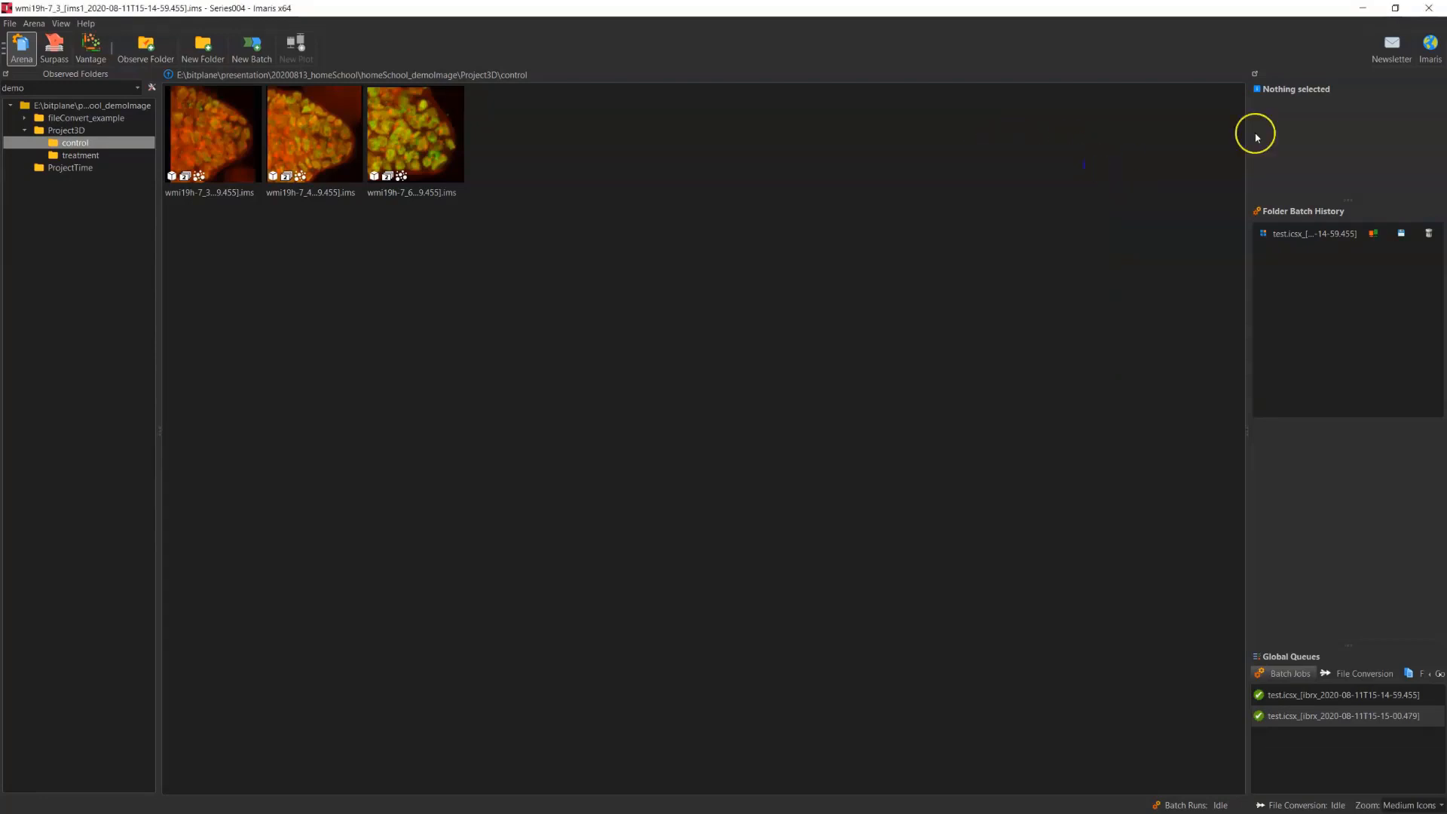
# Examine the restore points of the processed wmi19h-7_3 image and the details of the batch run in the folder batch history
pyautogui.click(237, 132)
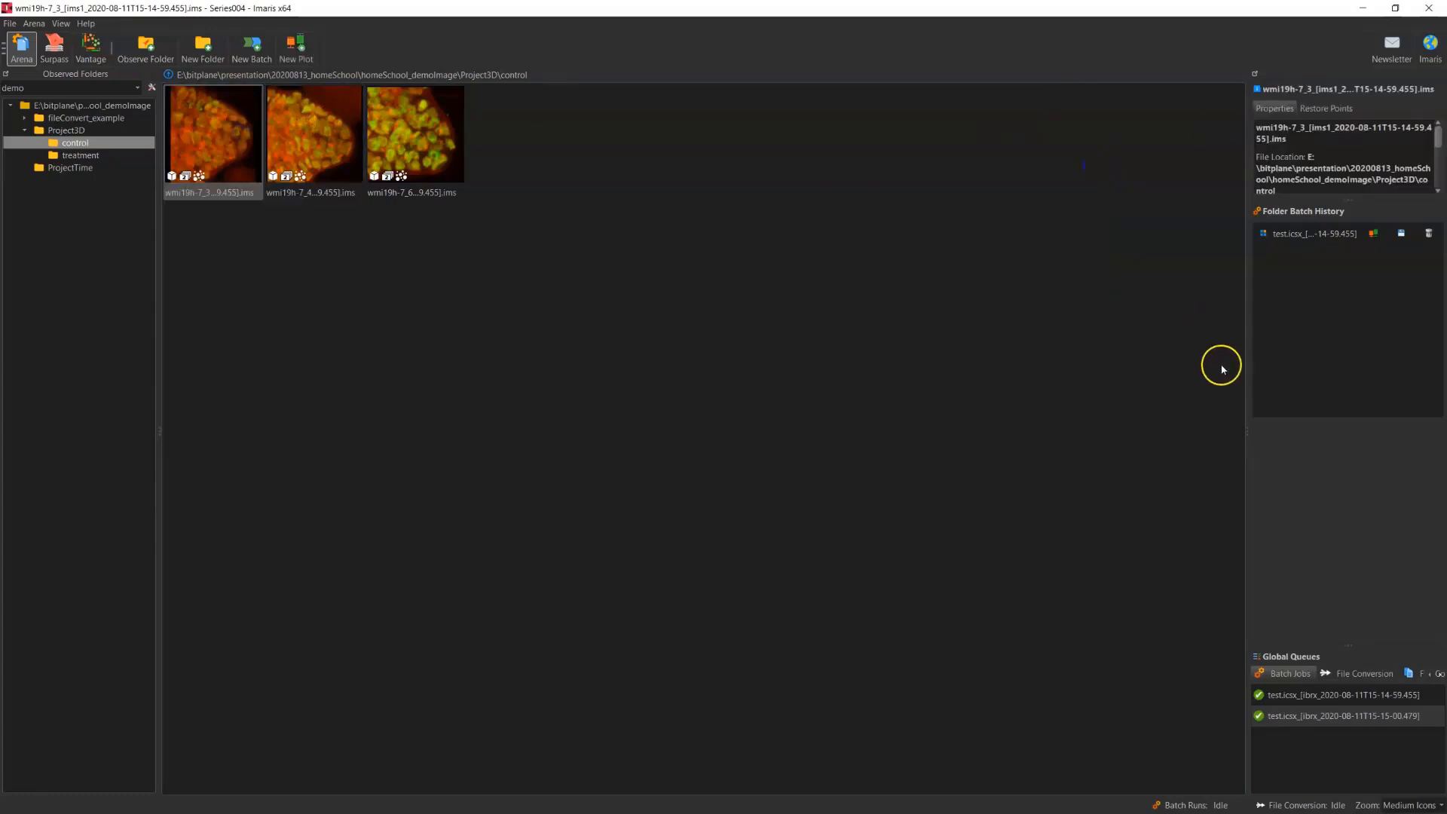
pyautogui.moveTo(1247, 433); pyautogui.dragTo(1063, 410)
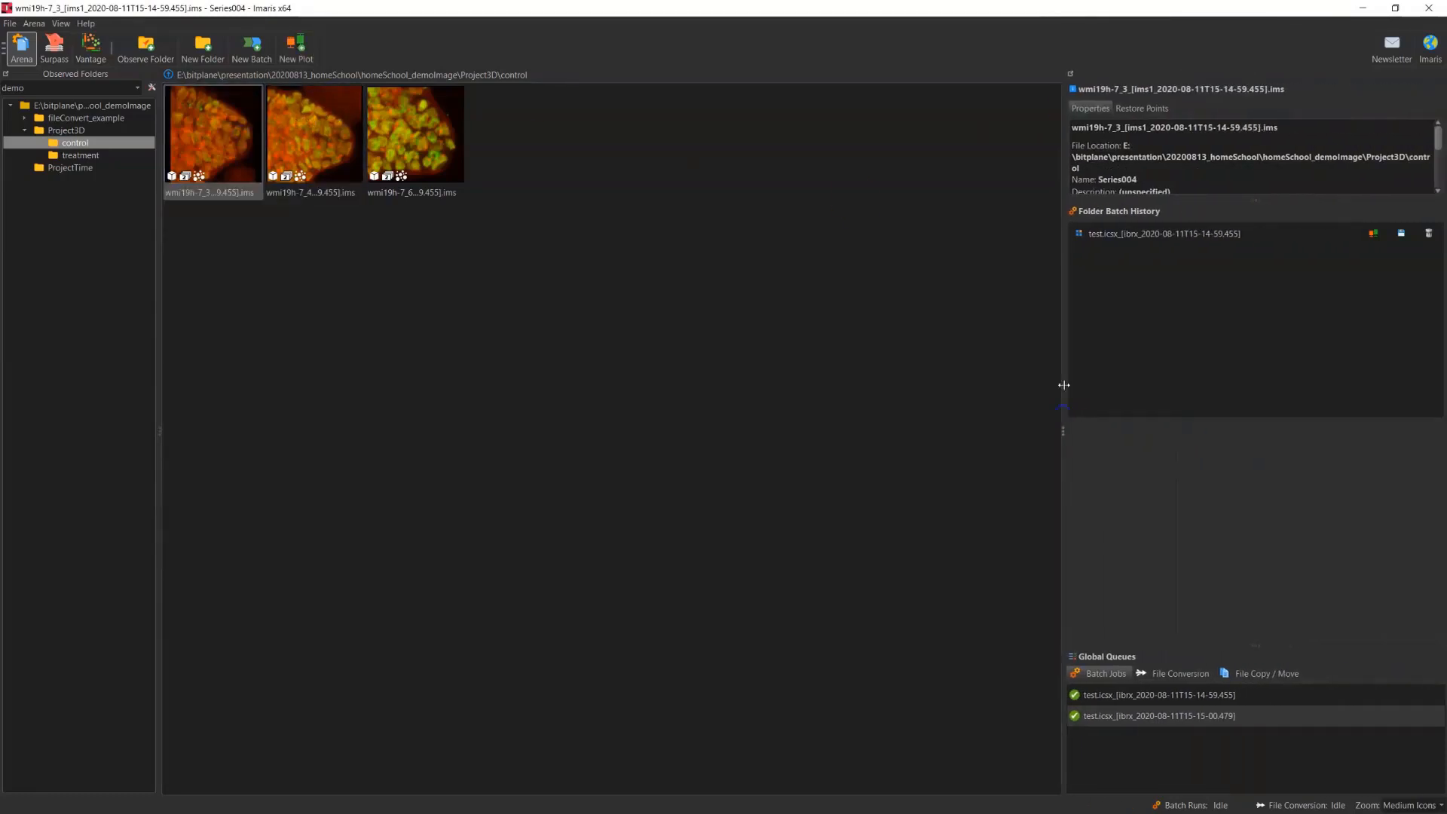
pyautogui.click(1139, 110)
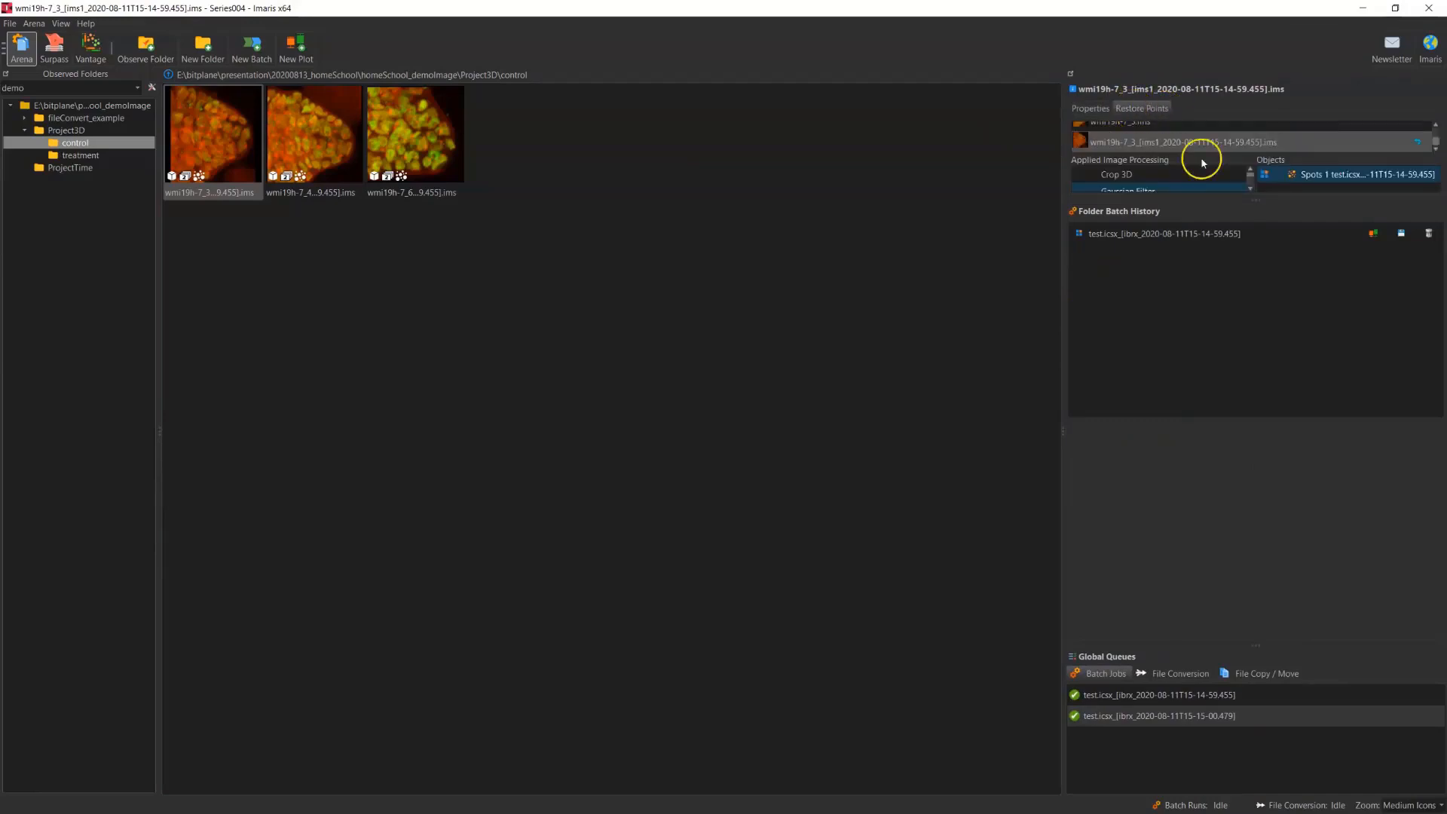
pyautogui.moveTo(1259, 200); pyautogui.dragTo(1271, 320)
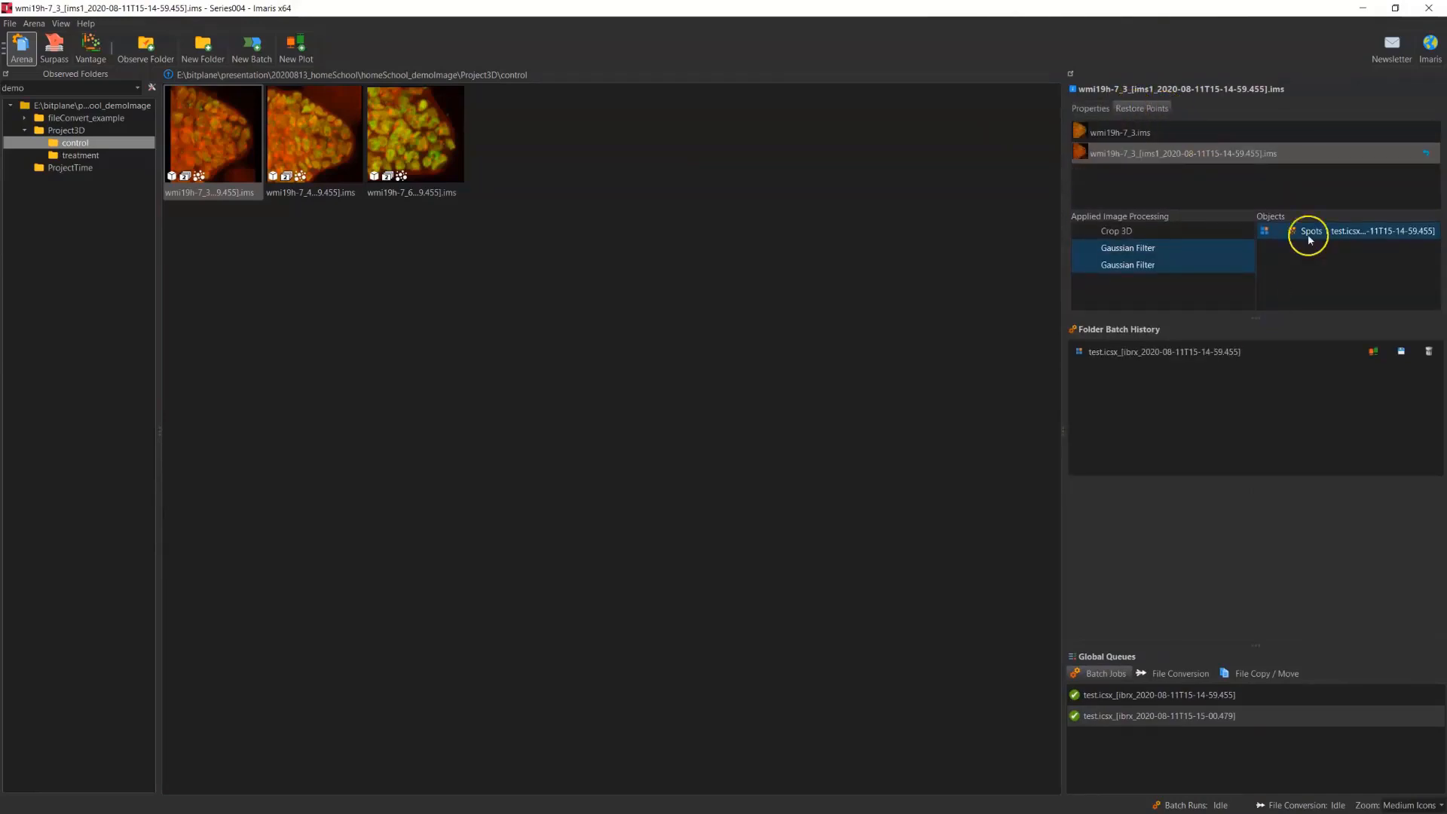
pyautogui.click(1177, 136)
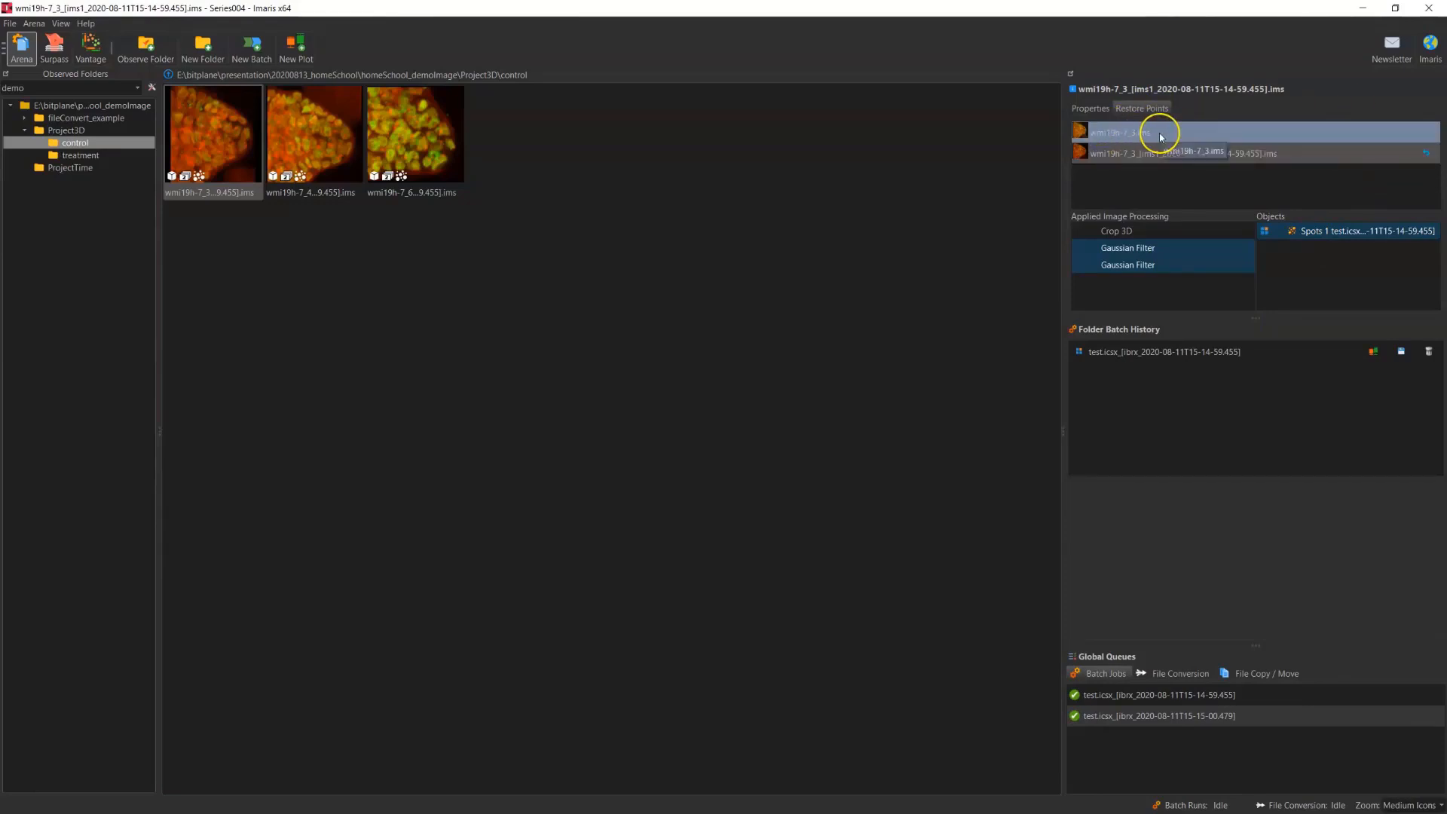
pyautogui.click(1156, 154)
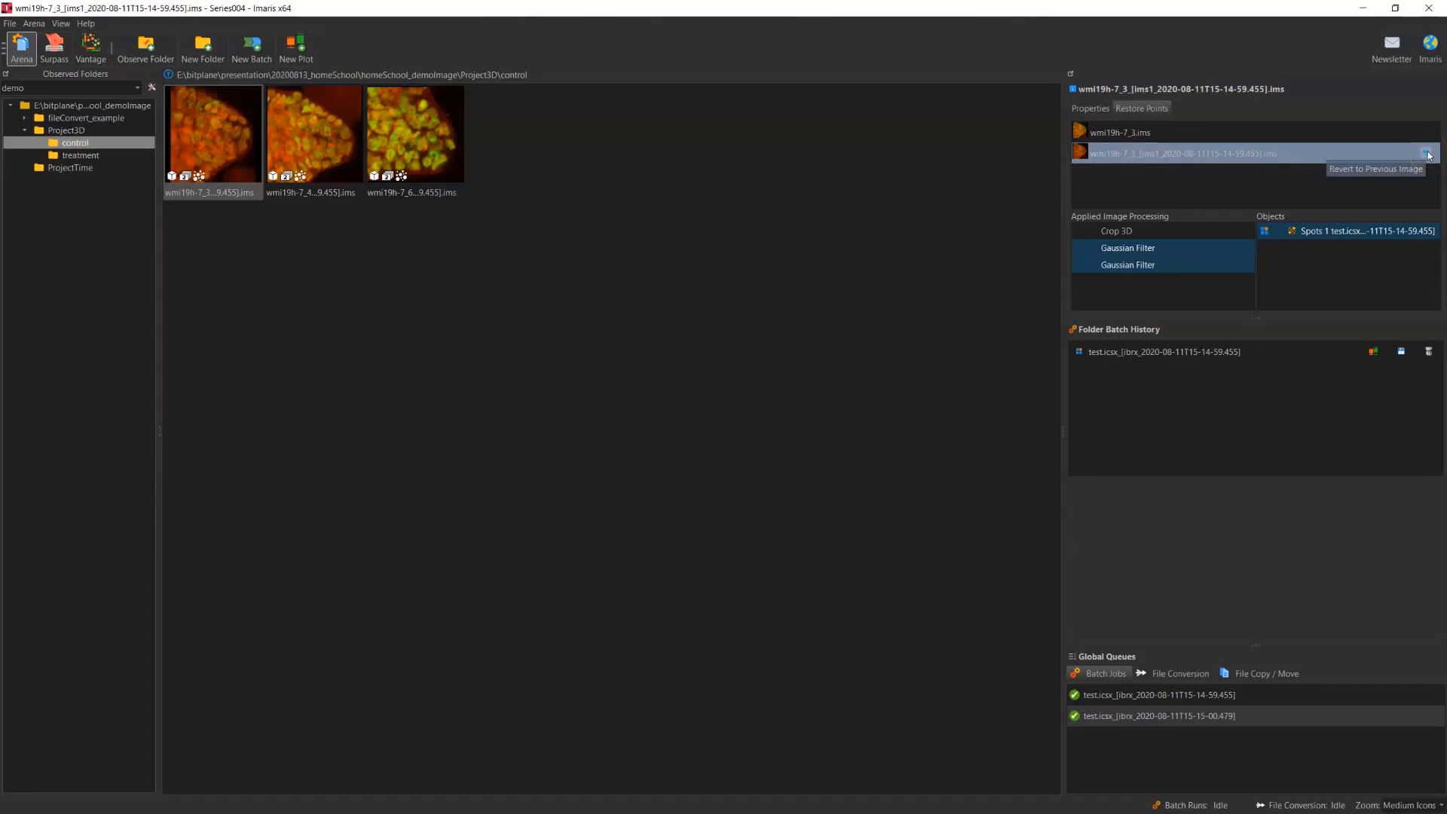
pyautogui.click(1131, 133)
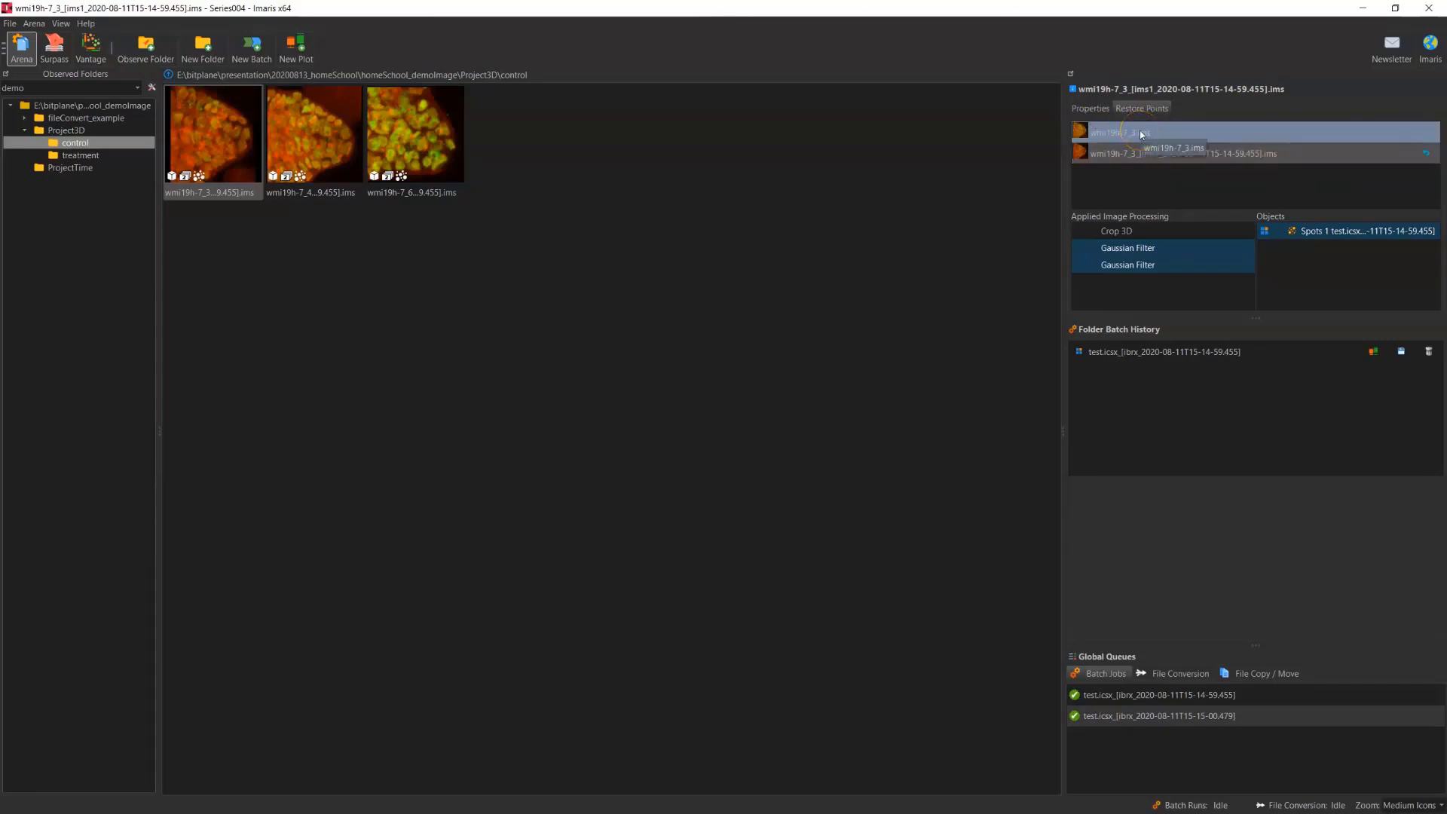
pyautogui.click(1221, 353)
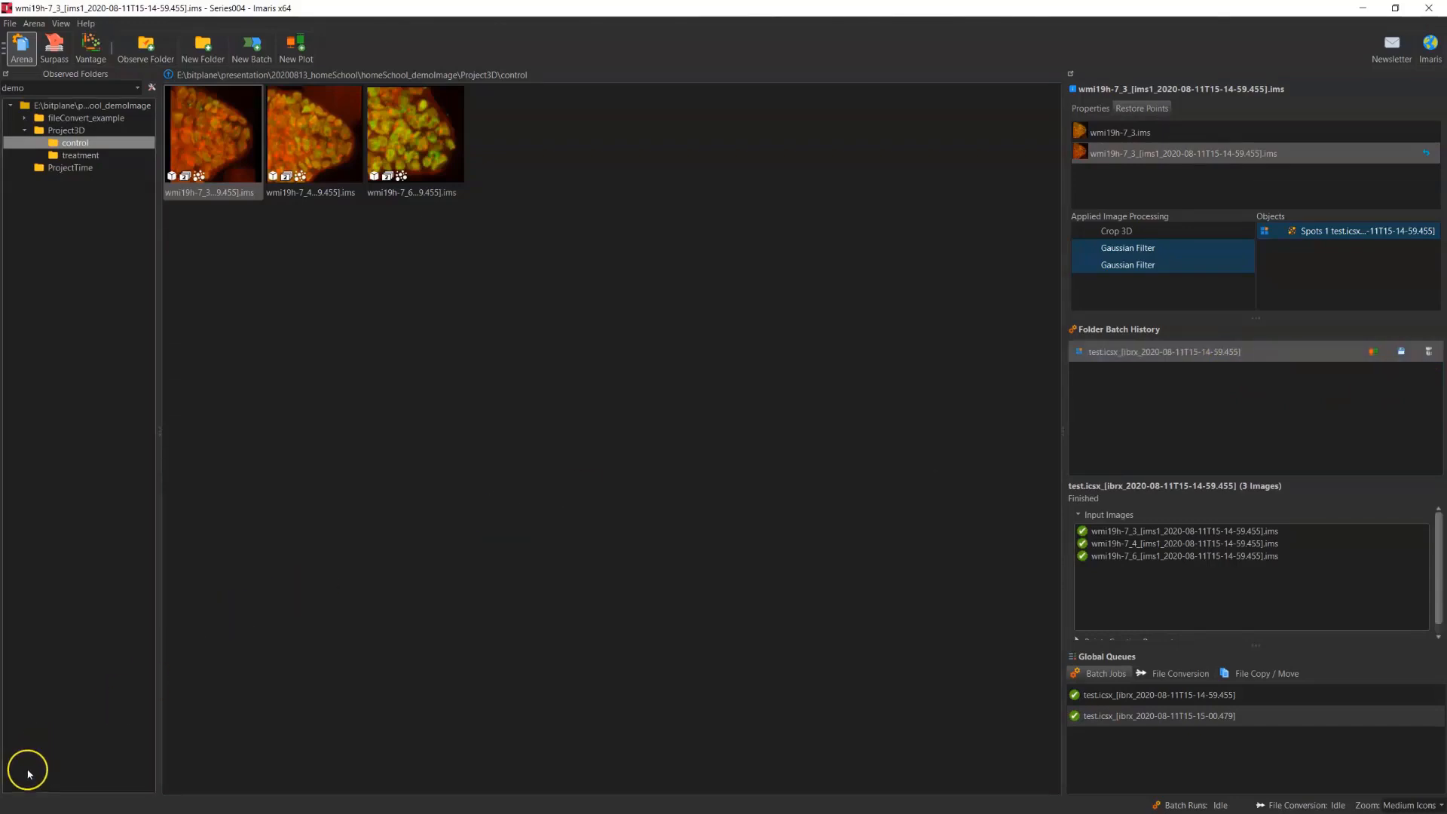
# View the processed images in the treatment folder and the pipeline of the test.icsx batch in Project3D
pyautogui.click(107, 158)
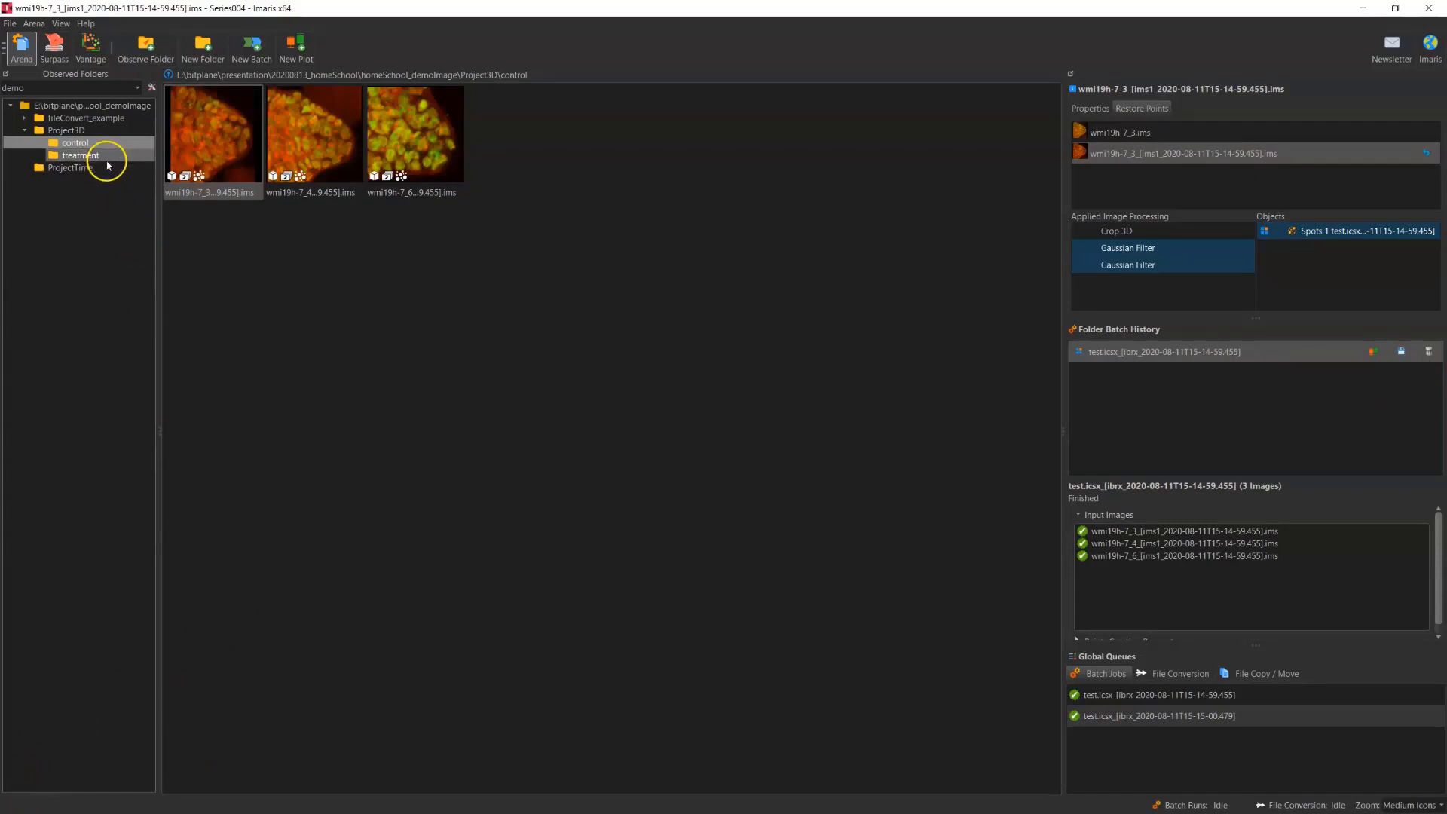
pyautogui.click(107, 148)
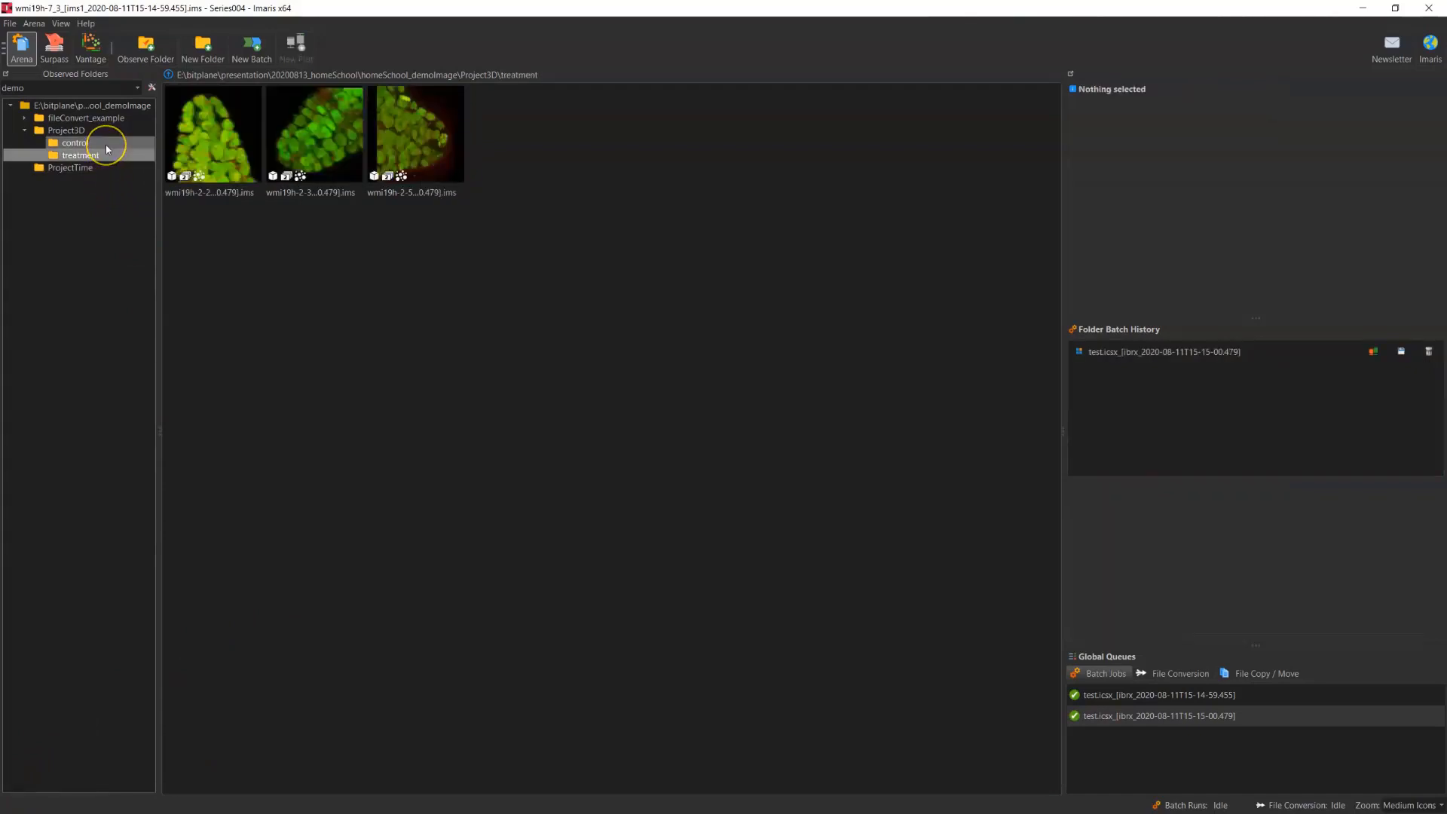
pyautogui.moveTo(200, 155)
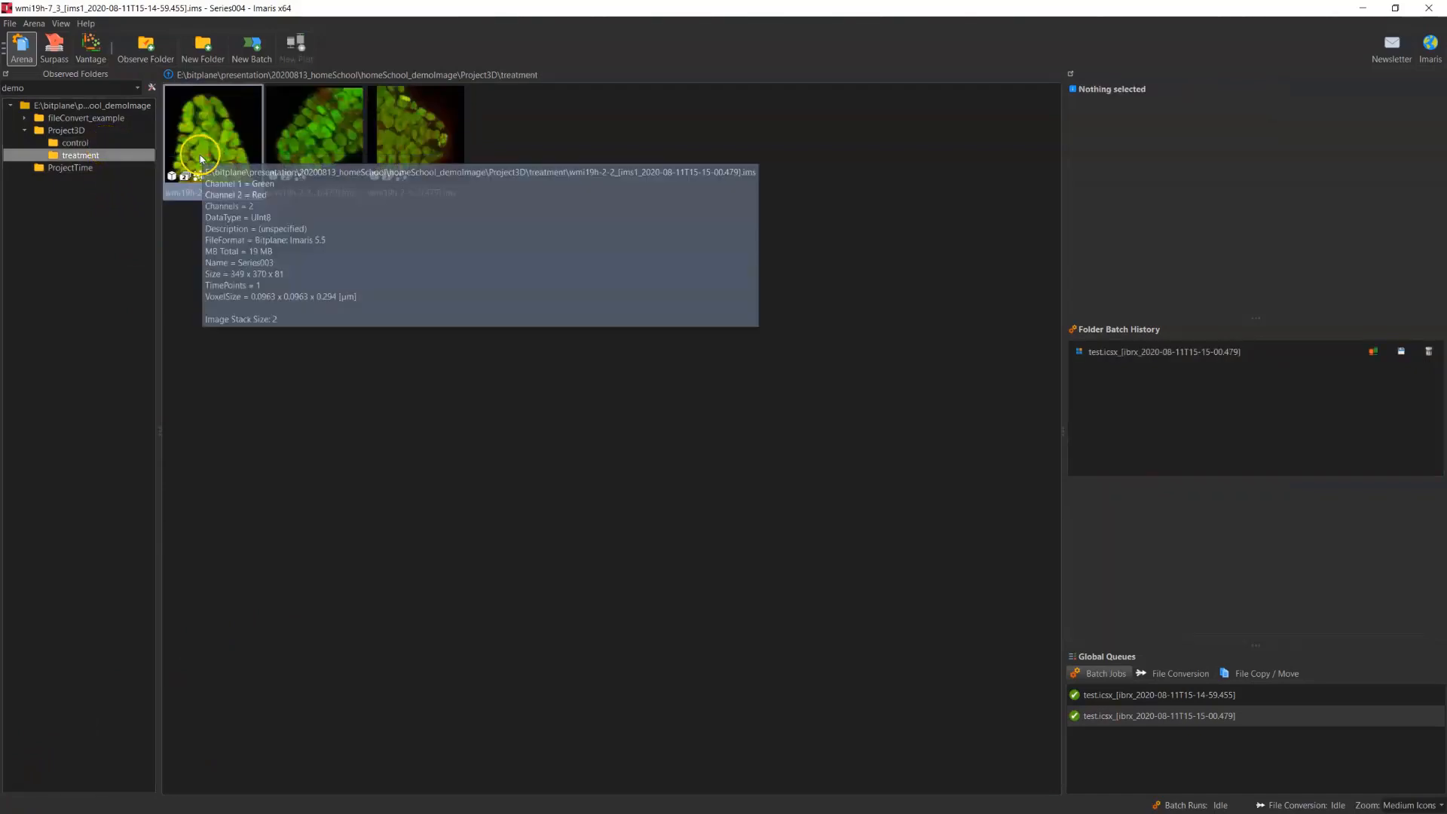
pyautogui.click(114, 132)
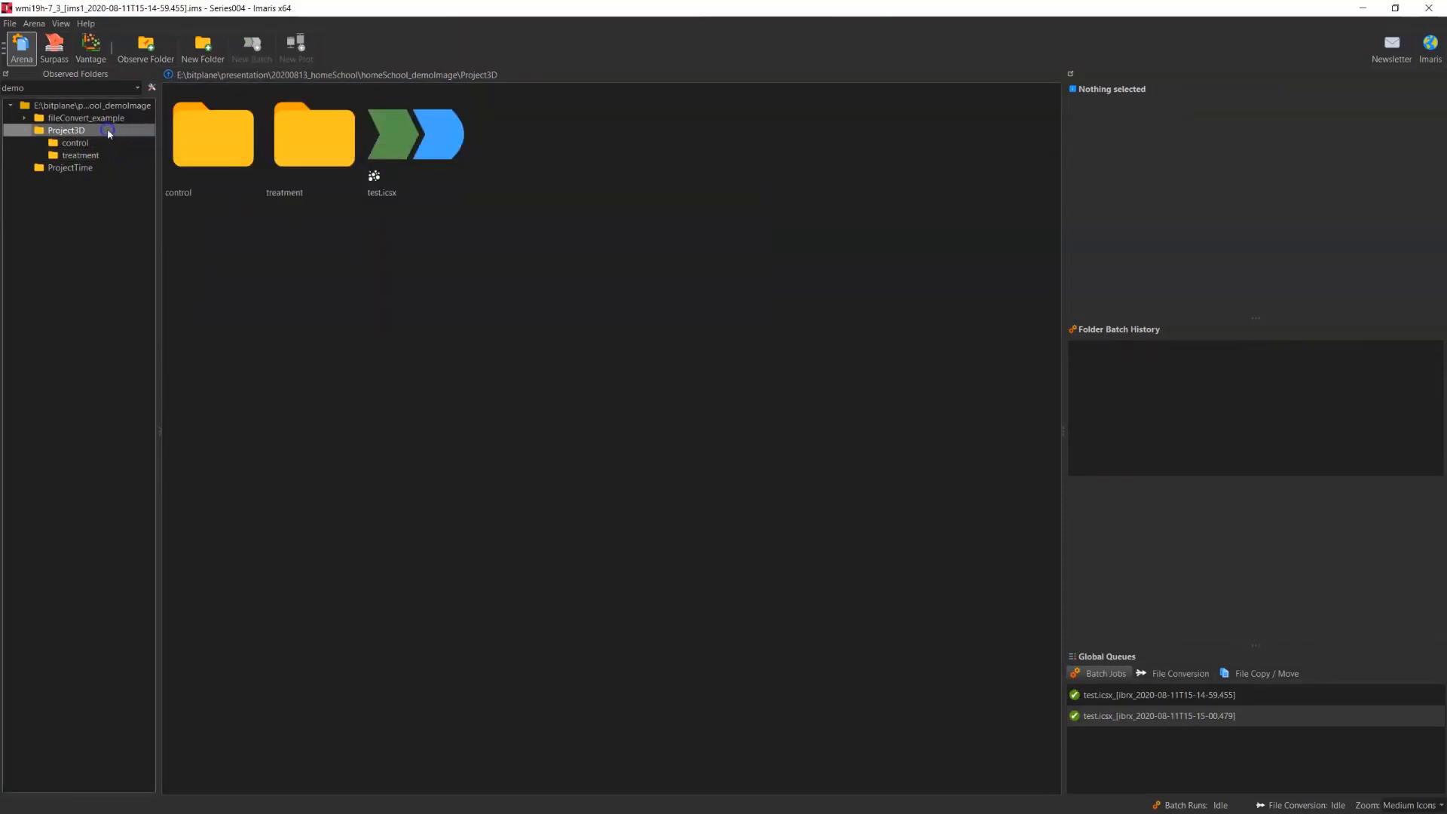
pyautogui.click(379, 142)
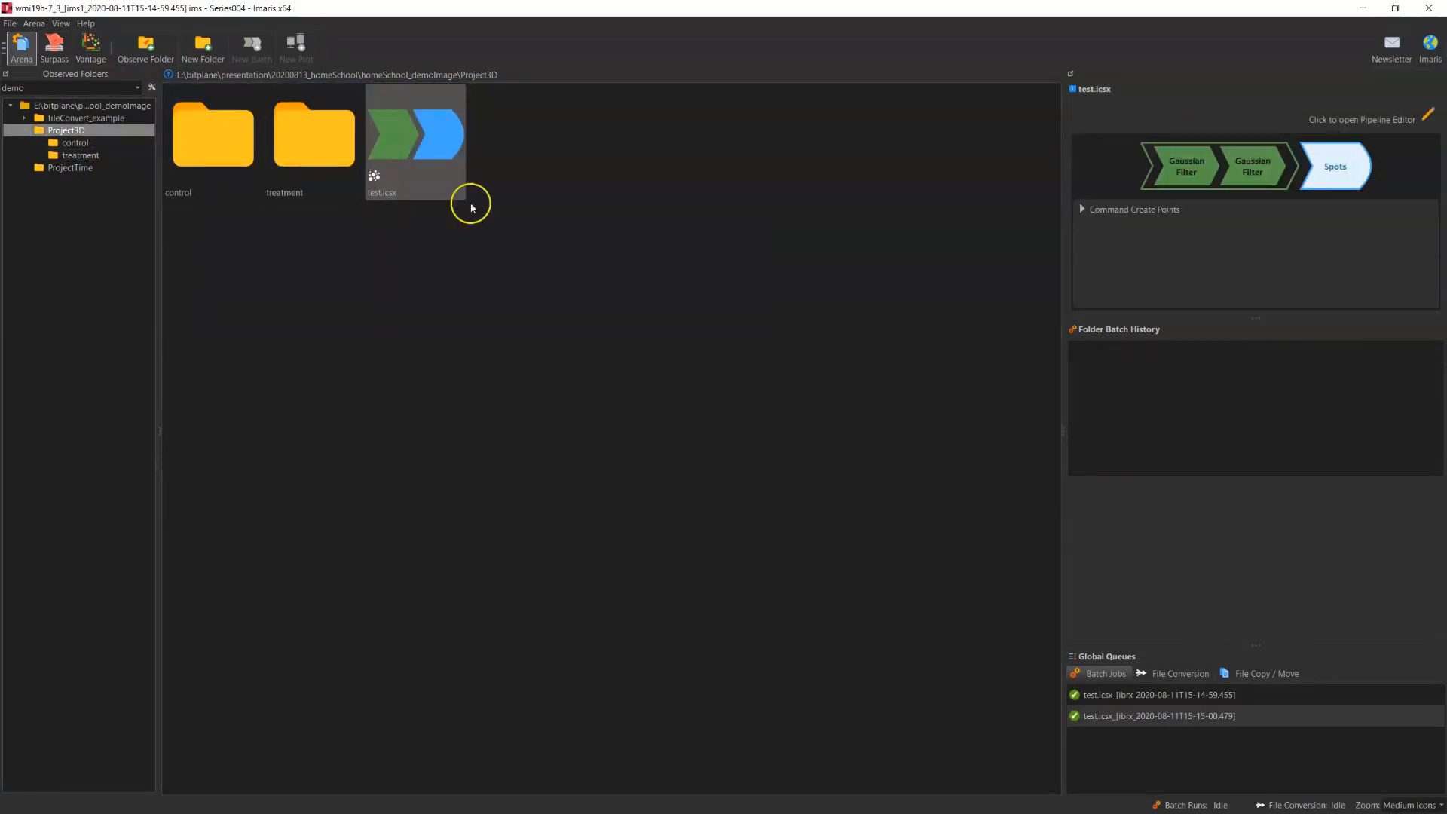
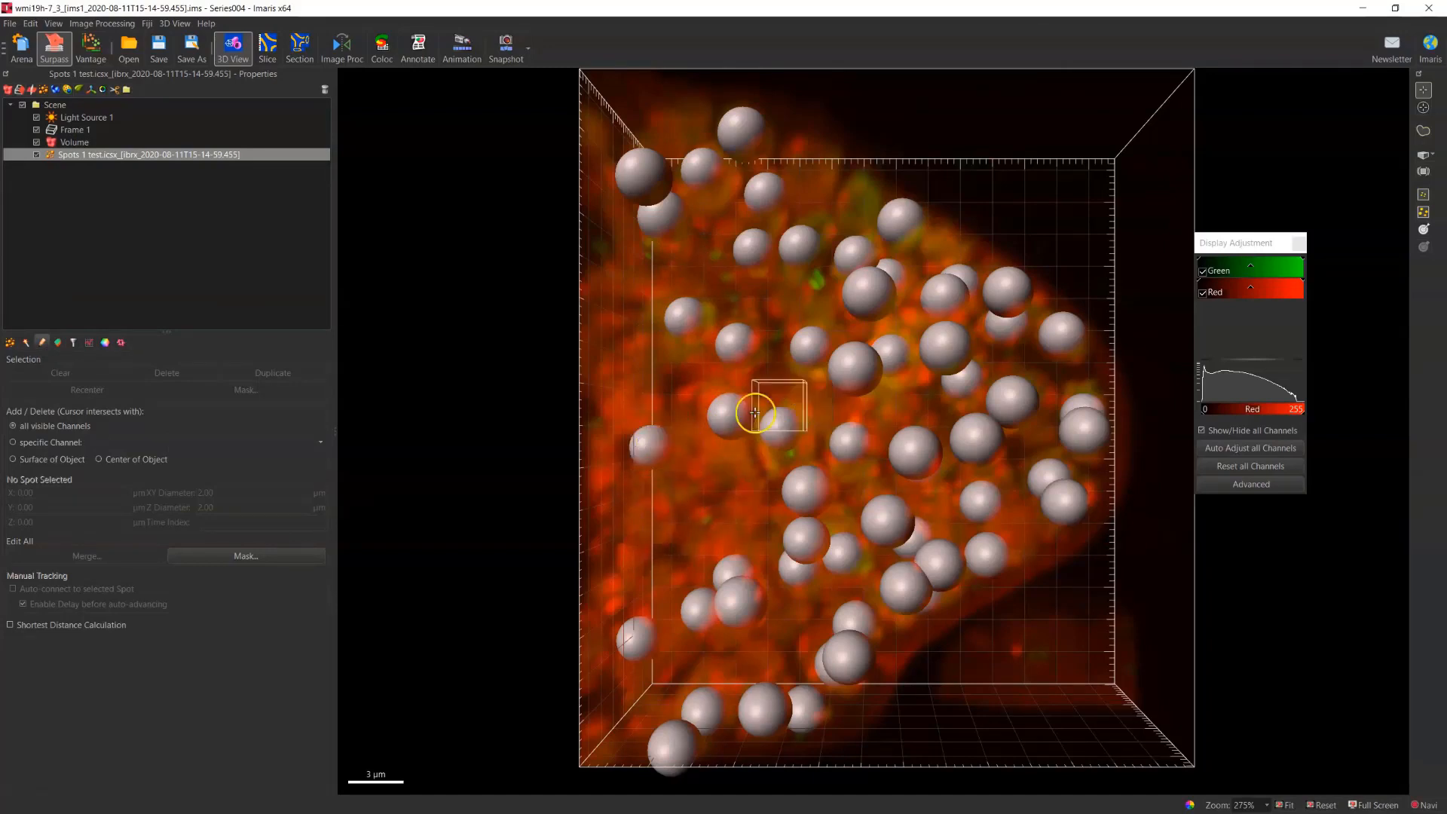
# Review the detailed statistics of the batch-created Spots 1 object in the wmi19h-7_3 image and return to the Arena
pyautogui.click(91, 343)
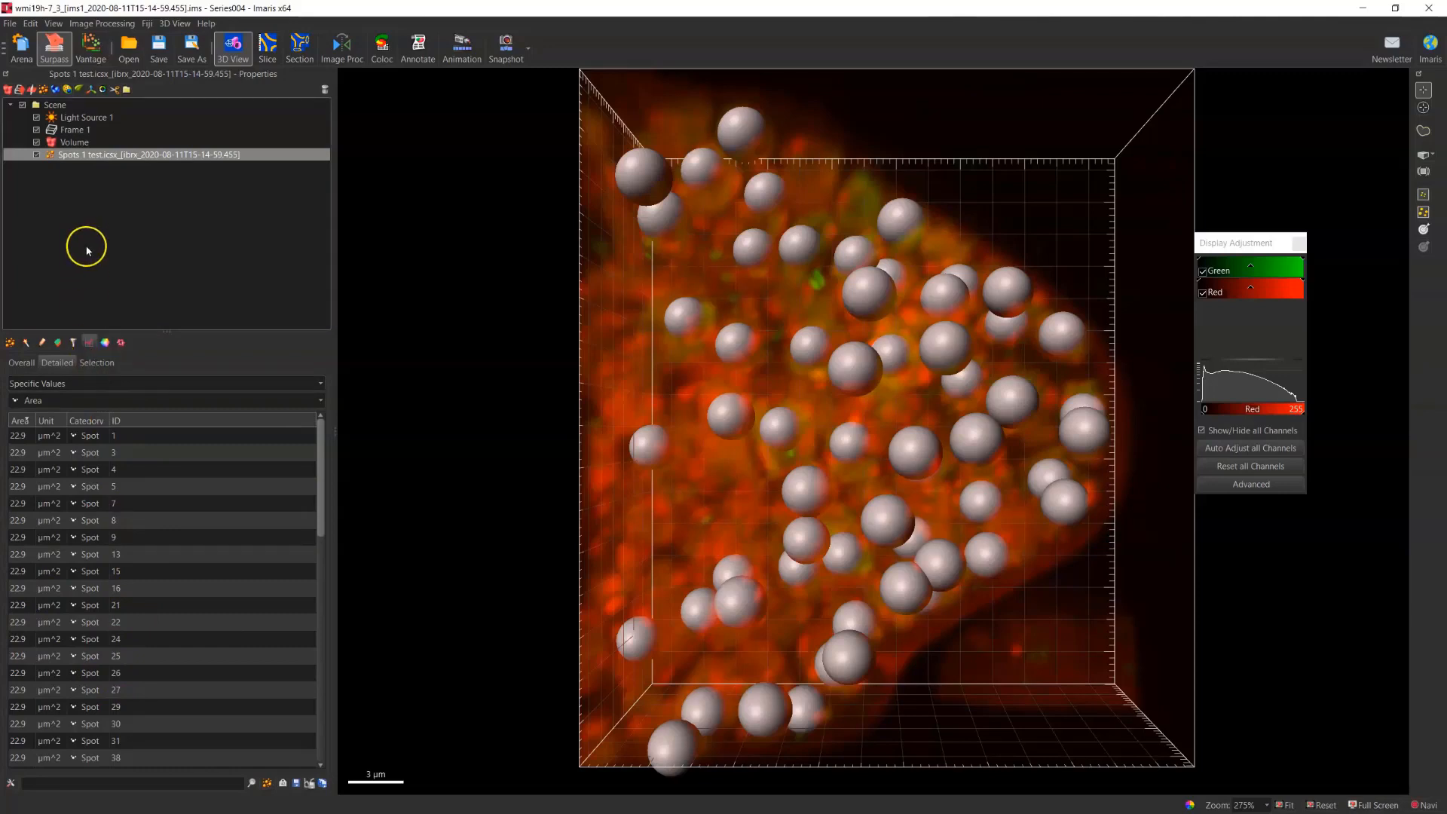
pyautogui.click(26, 57)
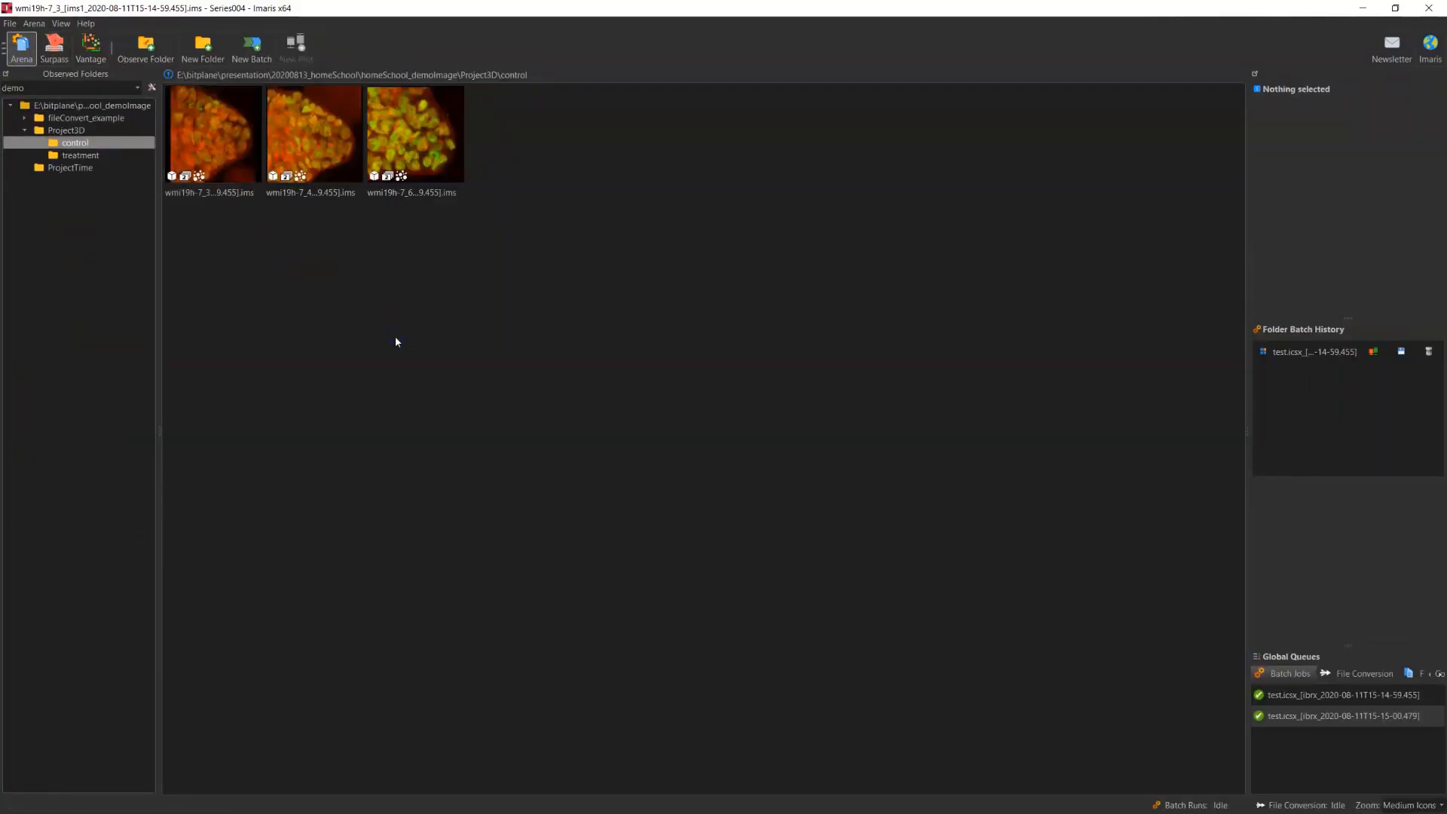
# Open the statistics preferences, review which Spots statistic values are enabled, and close the preferences
pyautogui.click(1387, 353)
pyautogui.click(11, 24)
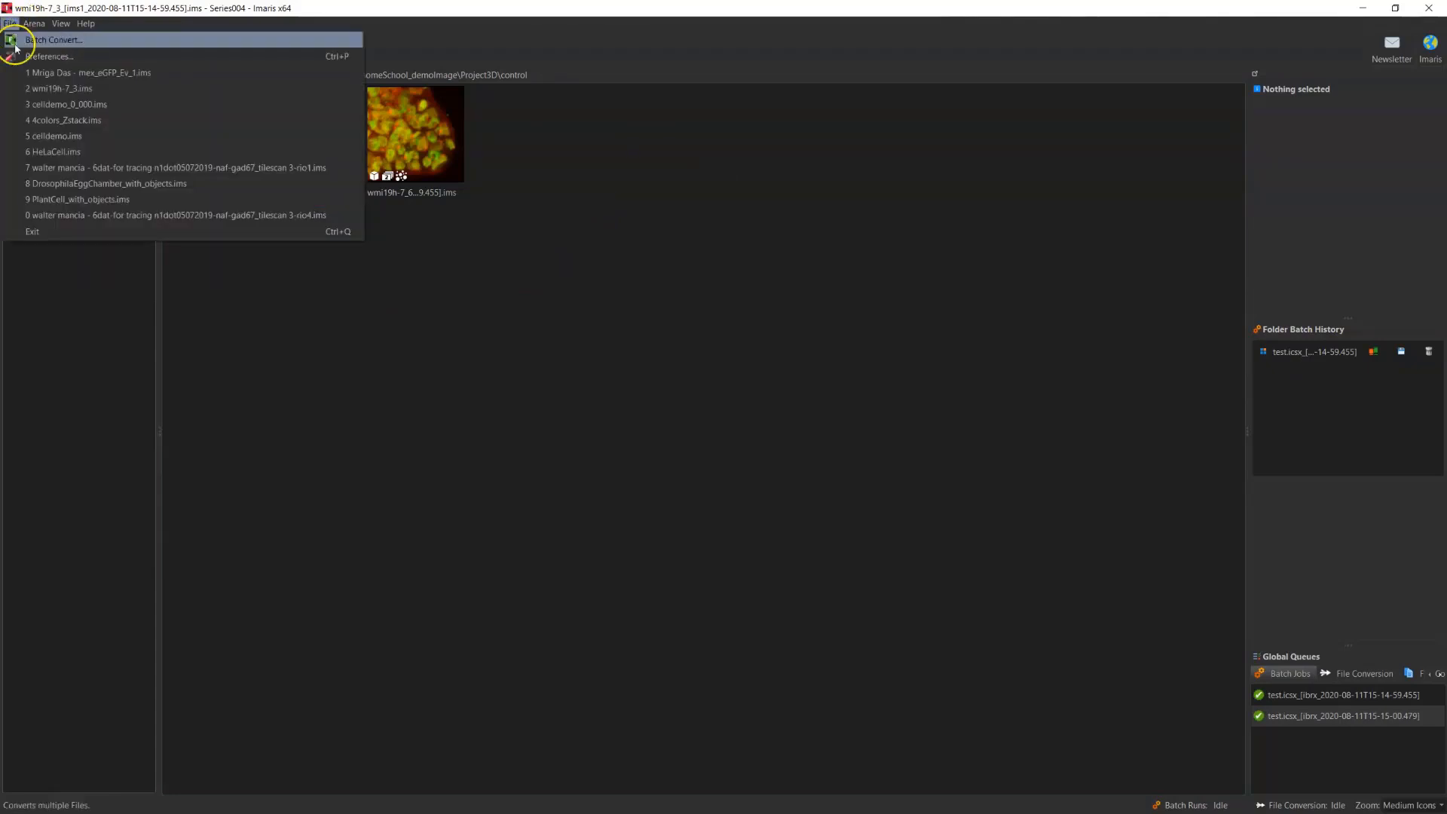
pyautogui.click(20, 58)
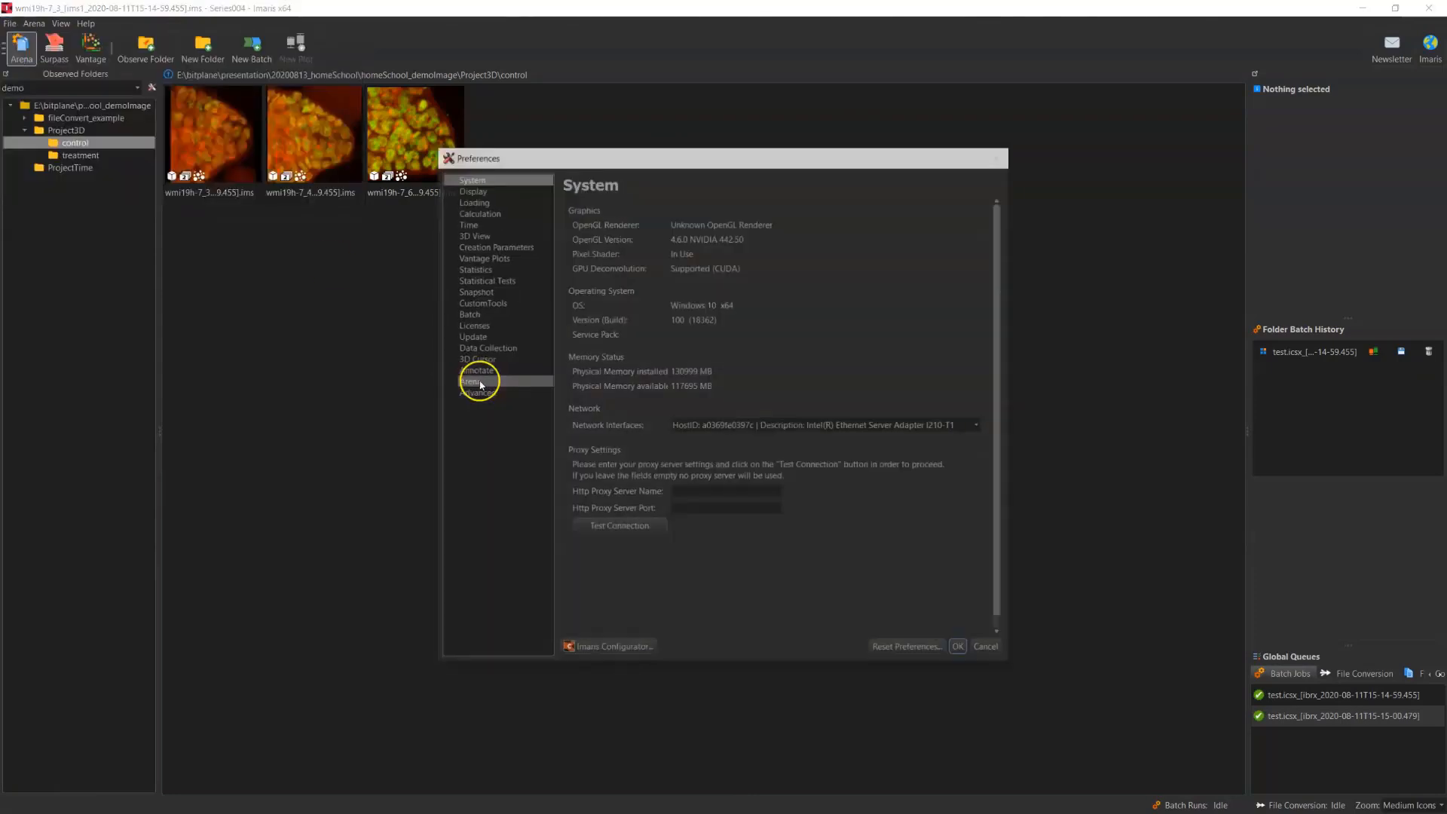
pyautogui.click(512, 270)
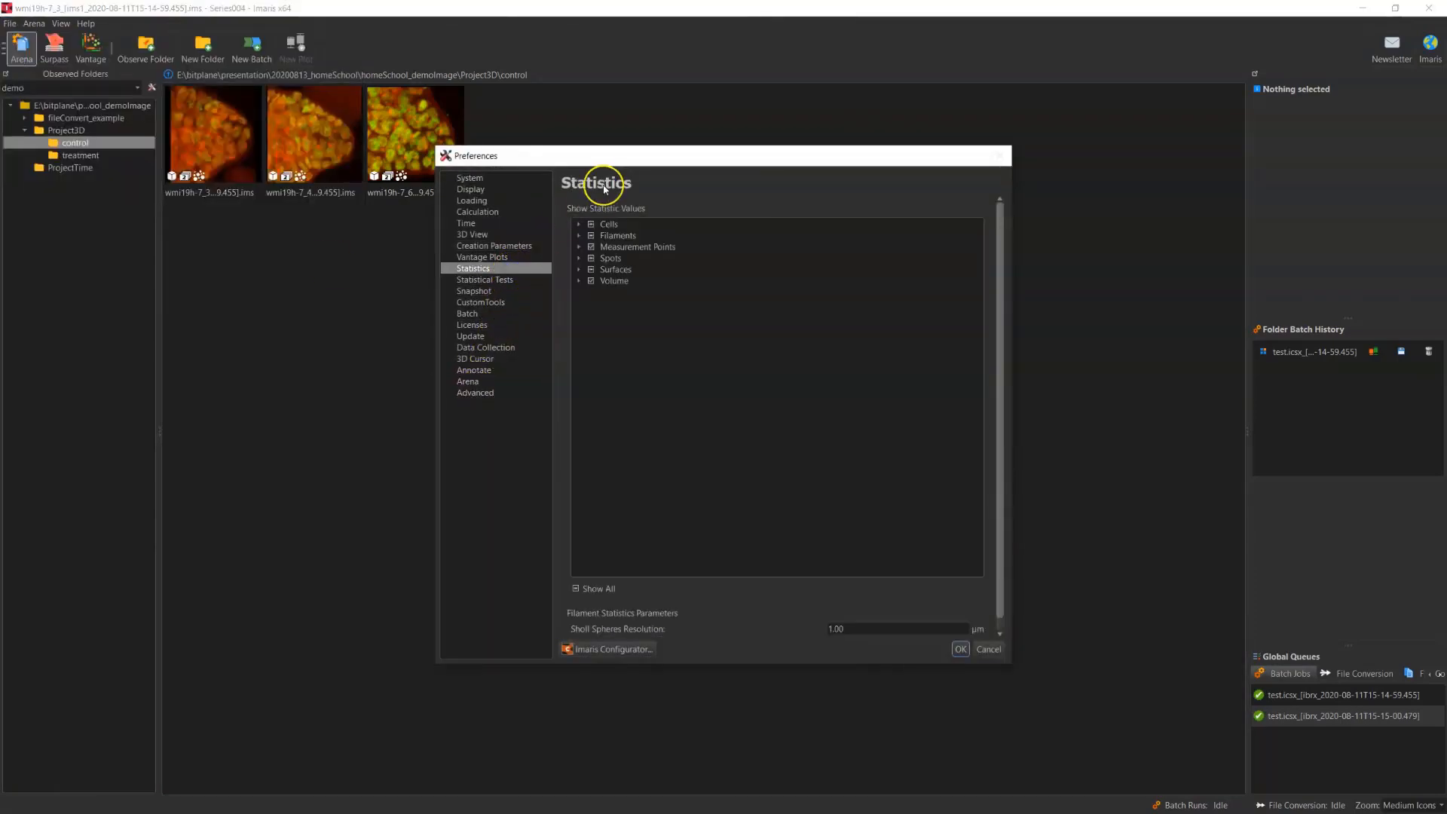
pyautogui.click(578, 258)
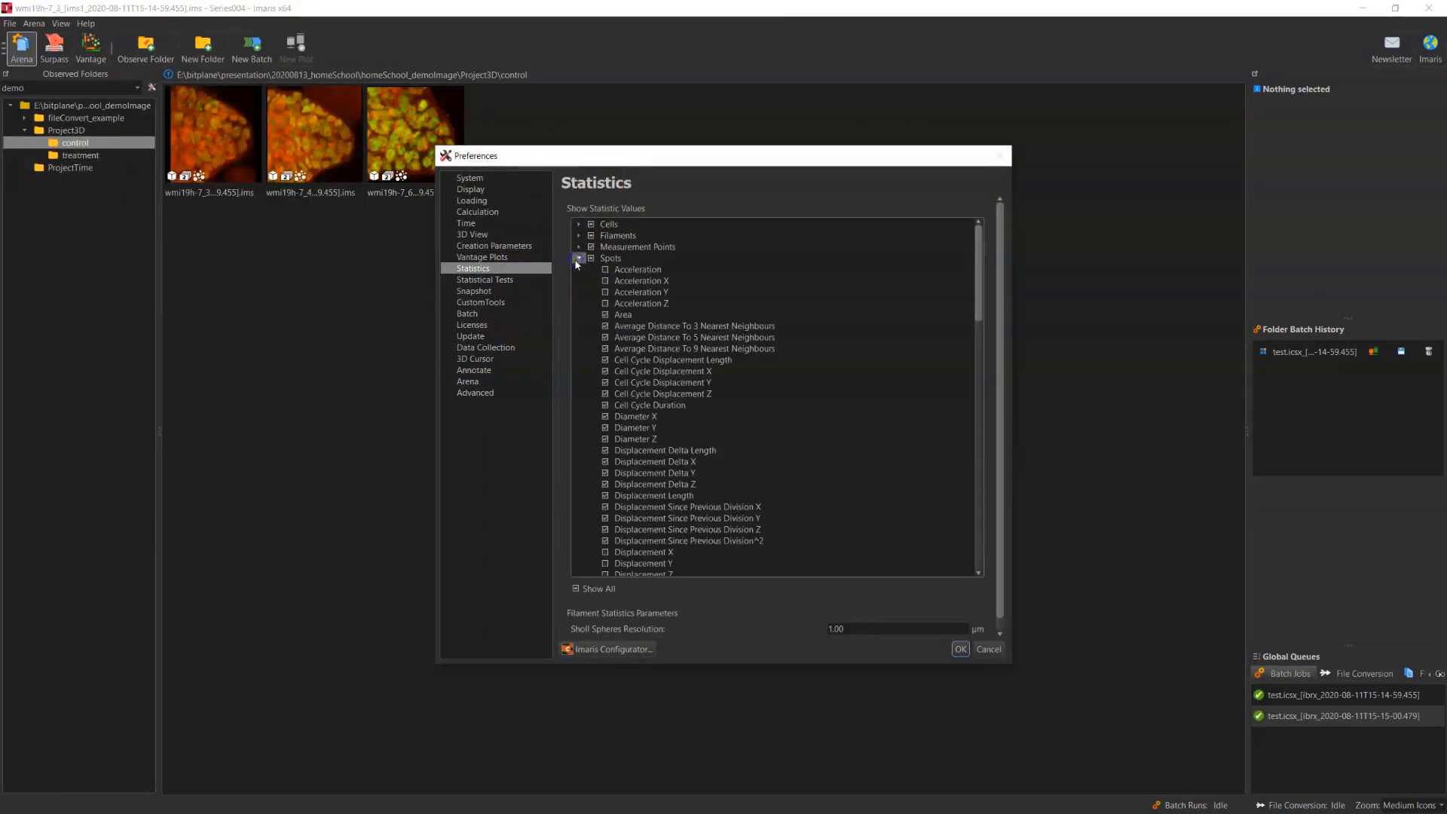
pyautogui.click(961, 649)
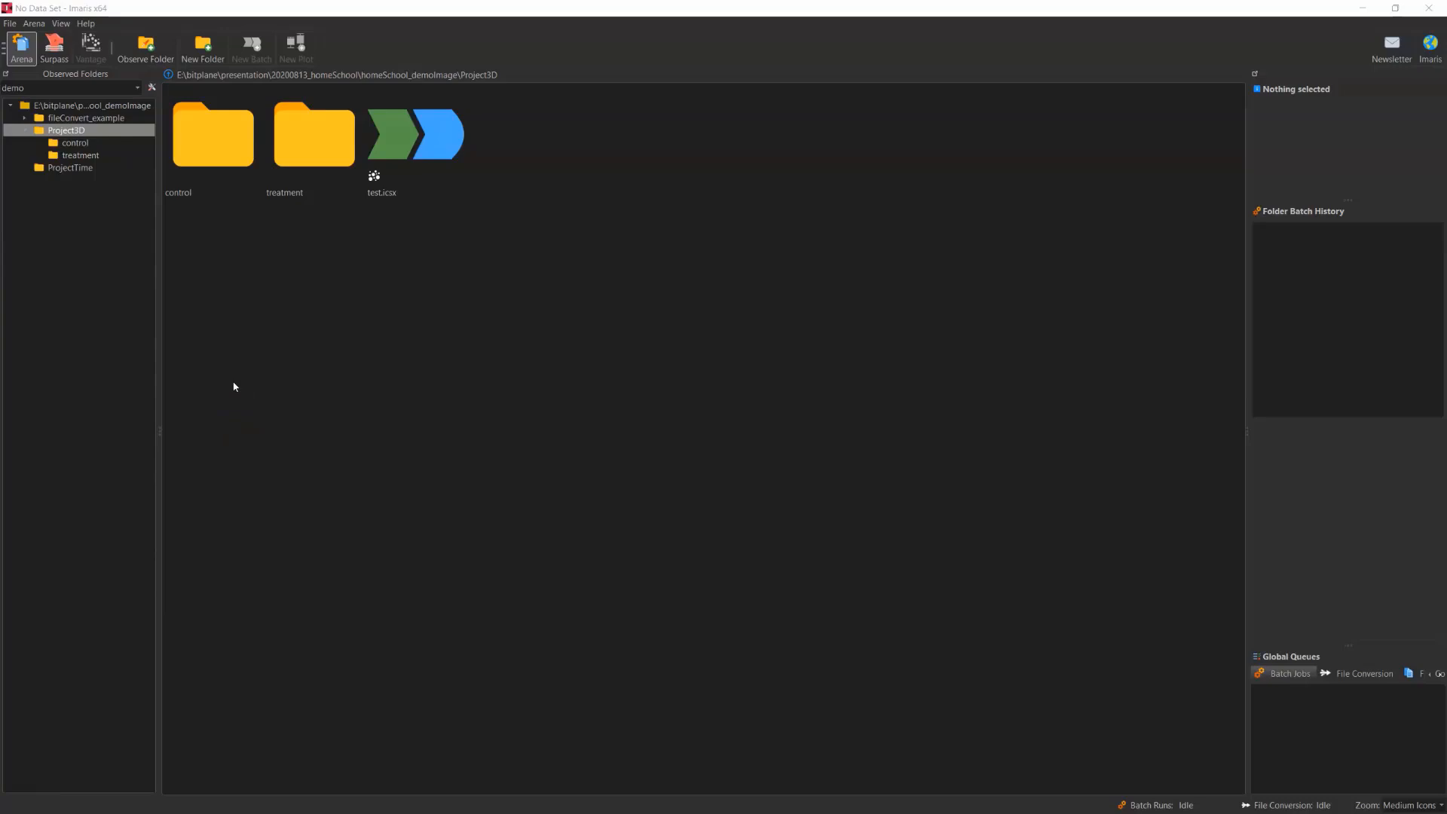
# Create a new plot from the control and treatment folders in Project3D
pyautogui.click(292, 180)
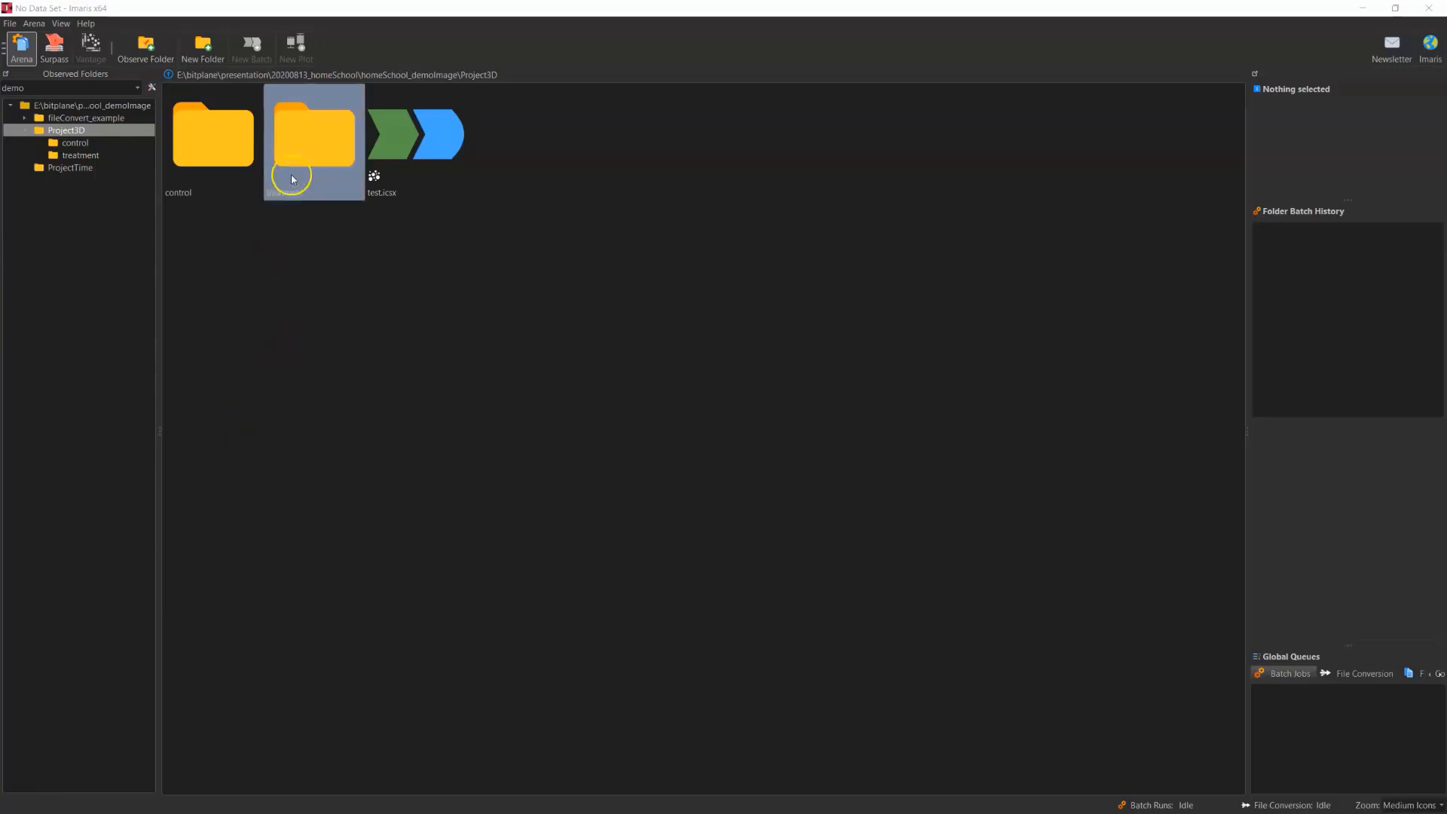
pyautogui.click(236, 258)
pyautogui.click(216, 158)
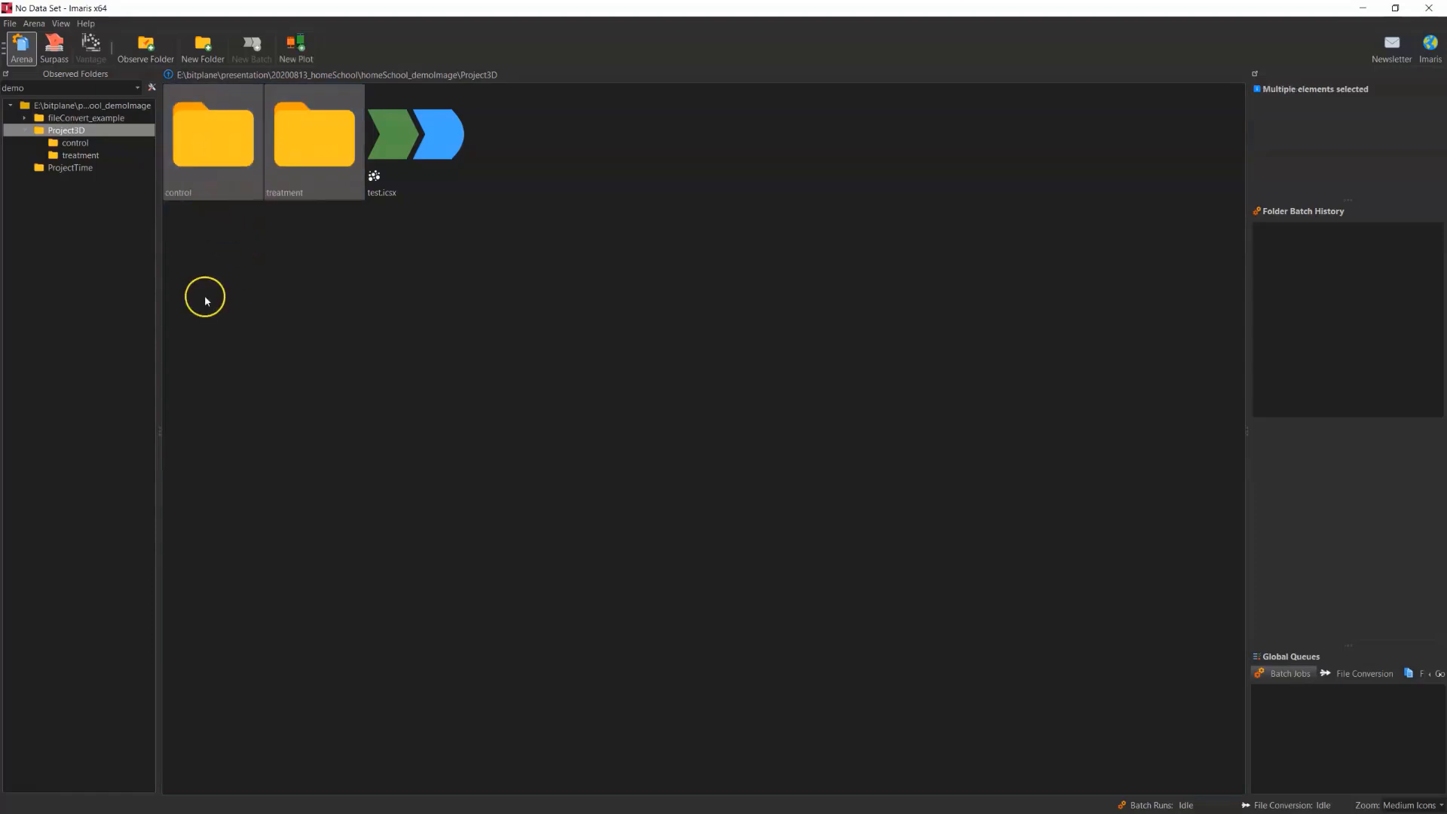
pyautogui.click(302, 46)
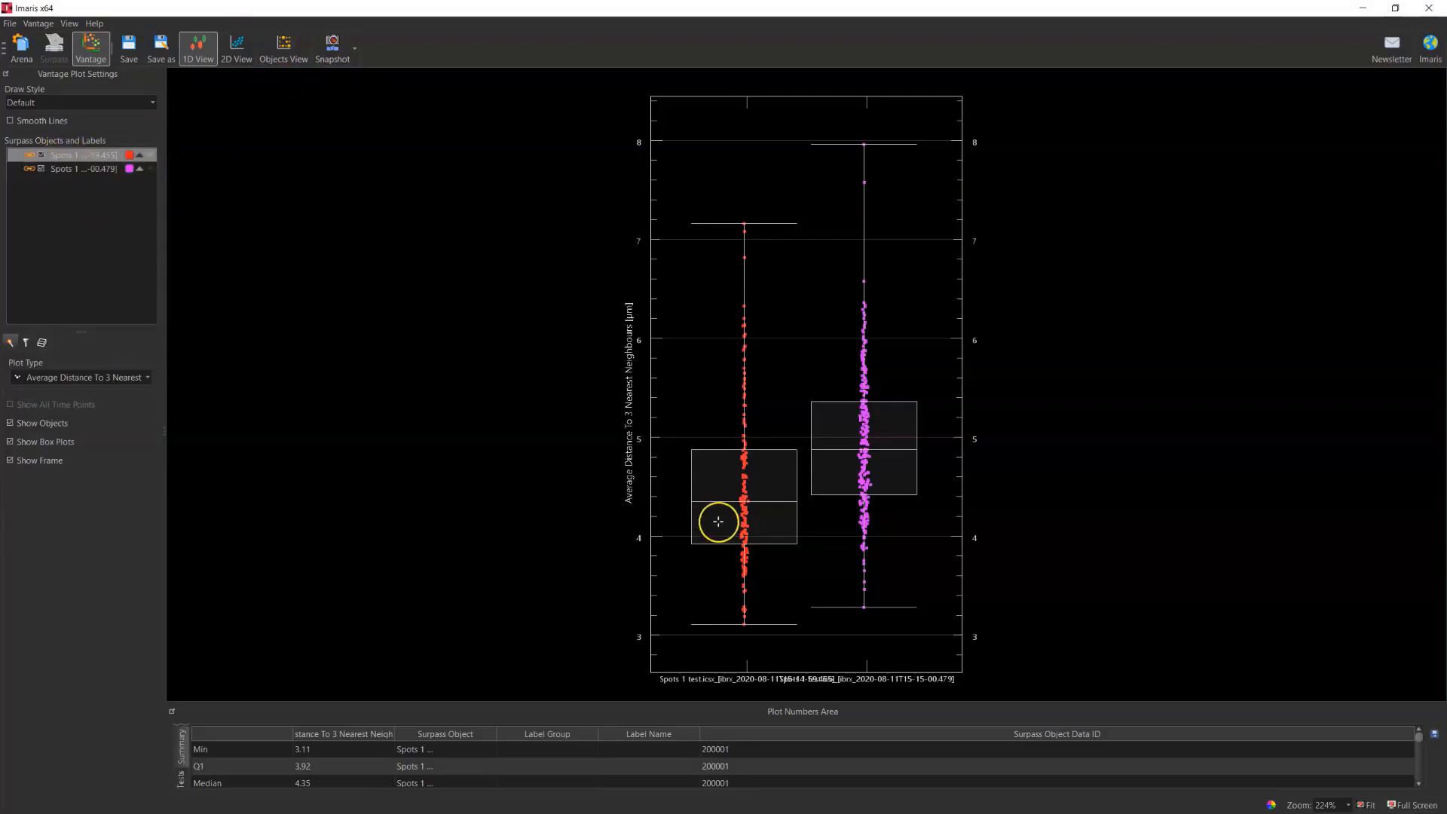
# Set the plot type of the control and treatment comparison to Intensity Mean Ch=1 Img=1
pyautogui.click(30, 156)
pyautogui.click(48, 374)
pyautogui.scroll(-2, 58, 440)
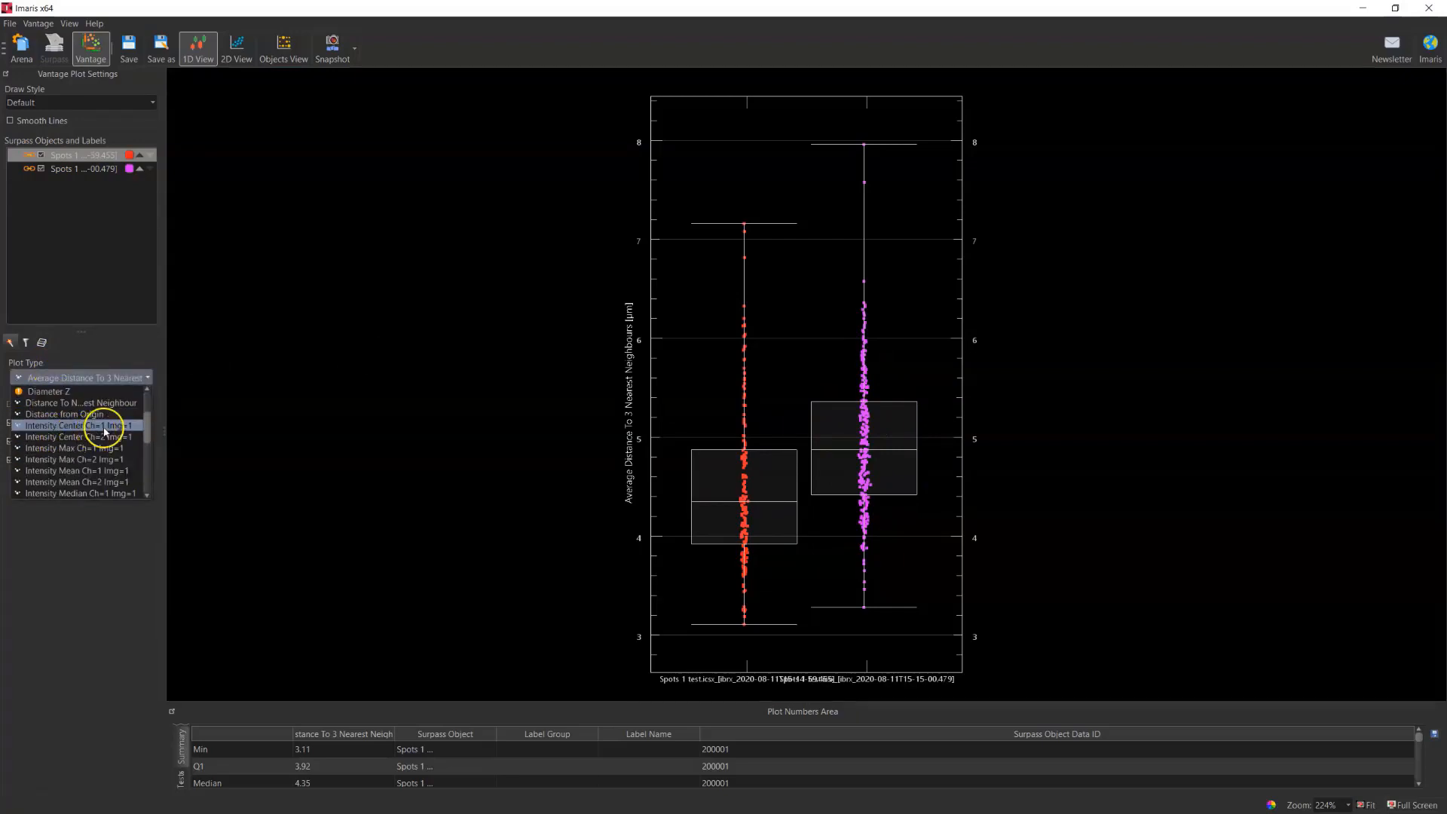
pyautogui.click(117, 472)
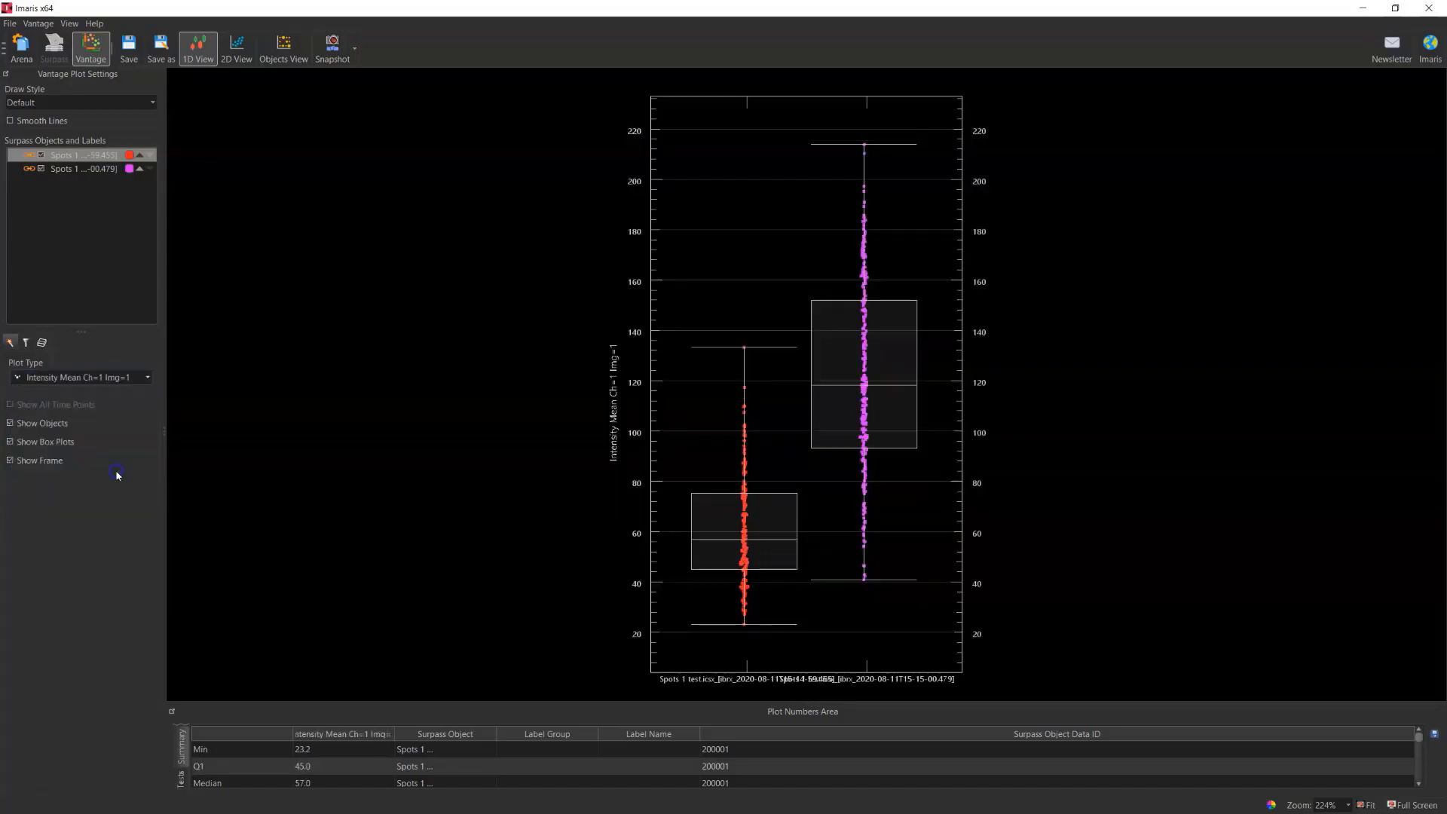
pyautogui.click(34, 385)
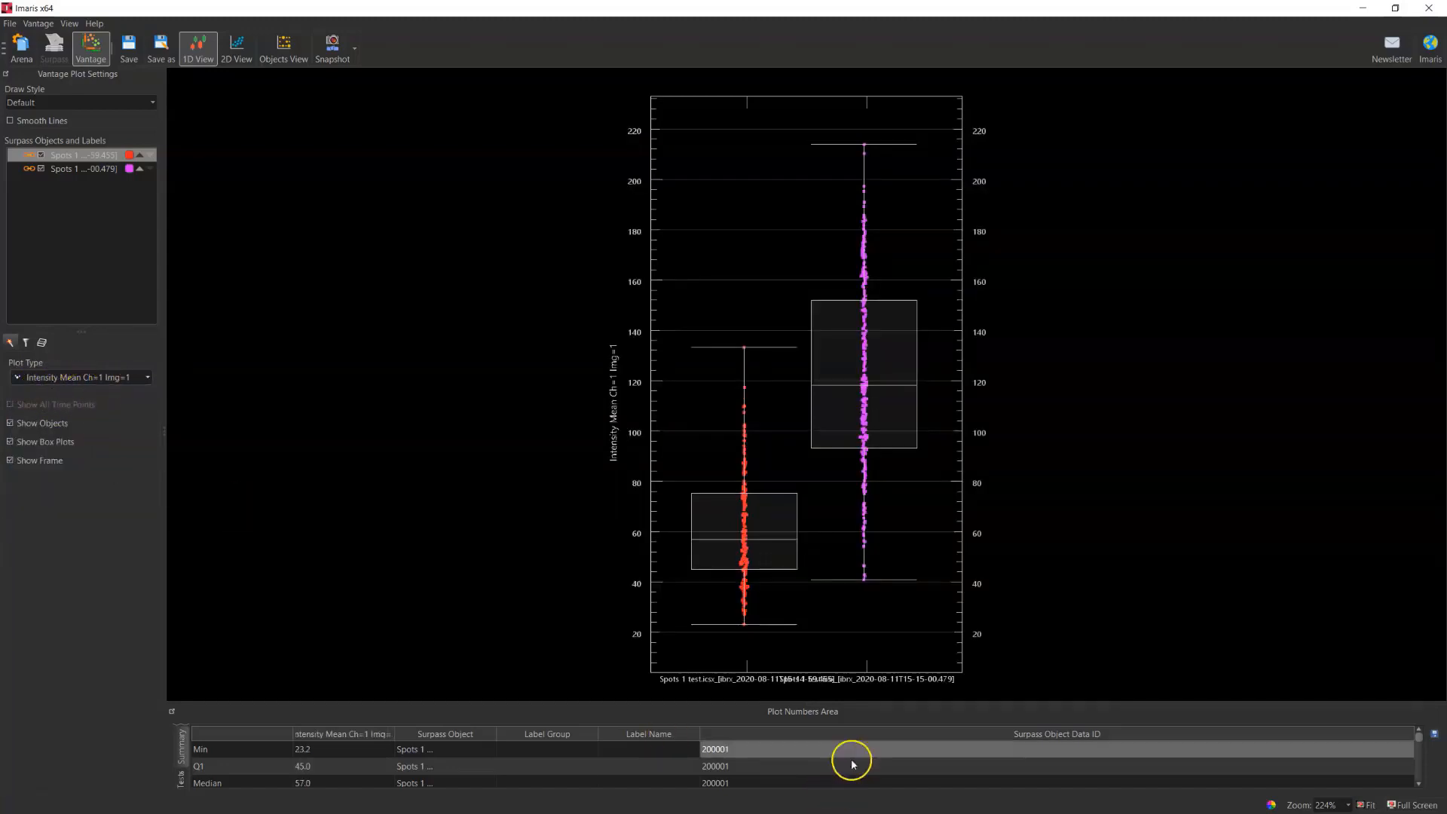
# Enlarge the plot numbers area, examine its summary and detailed statistics, and view the export options without saving
pyautogui.moveTo(793, 703); pyautogui.dragTo(790, 513)
pyautogui.click(388, 573)
pyautogui.click(294, 707)
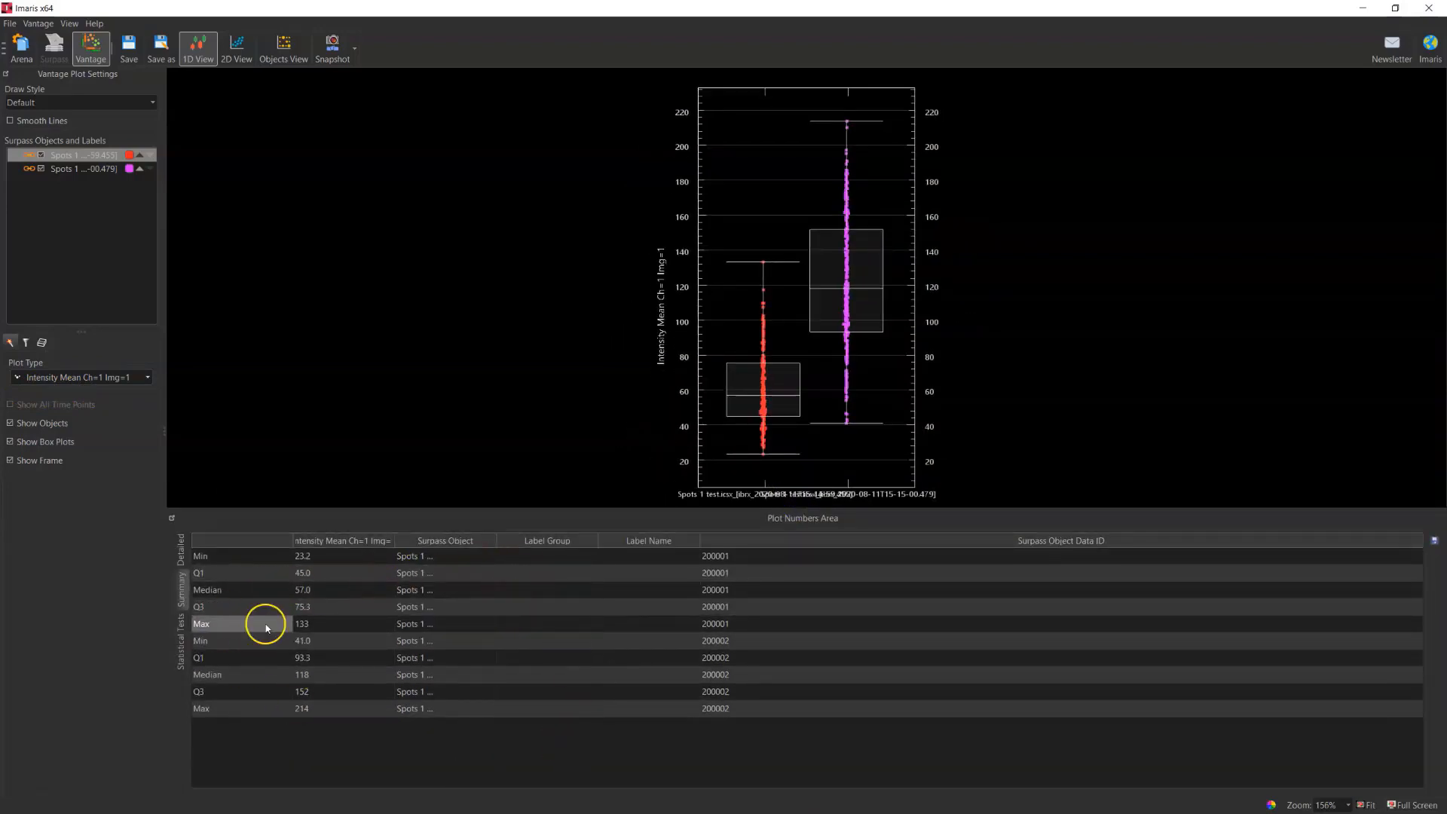
pyautogui.click(179, 554)
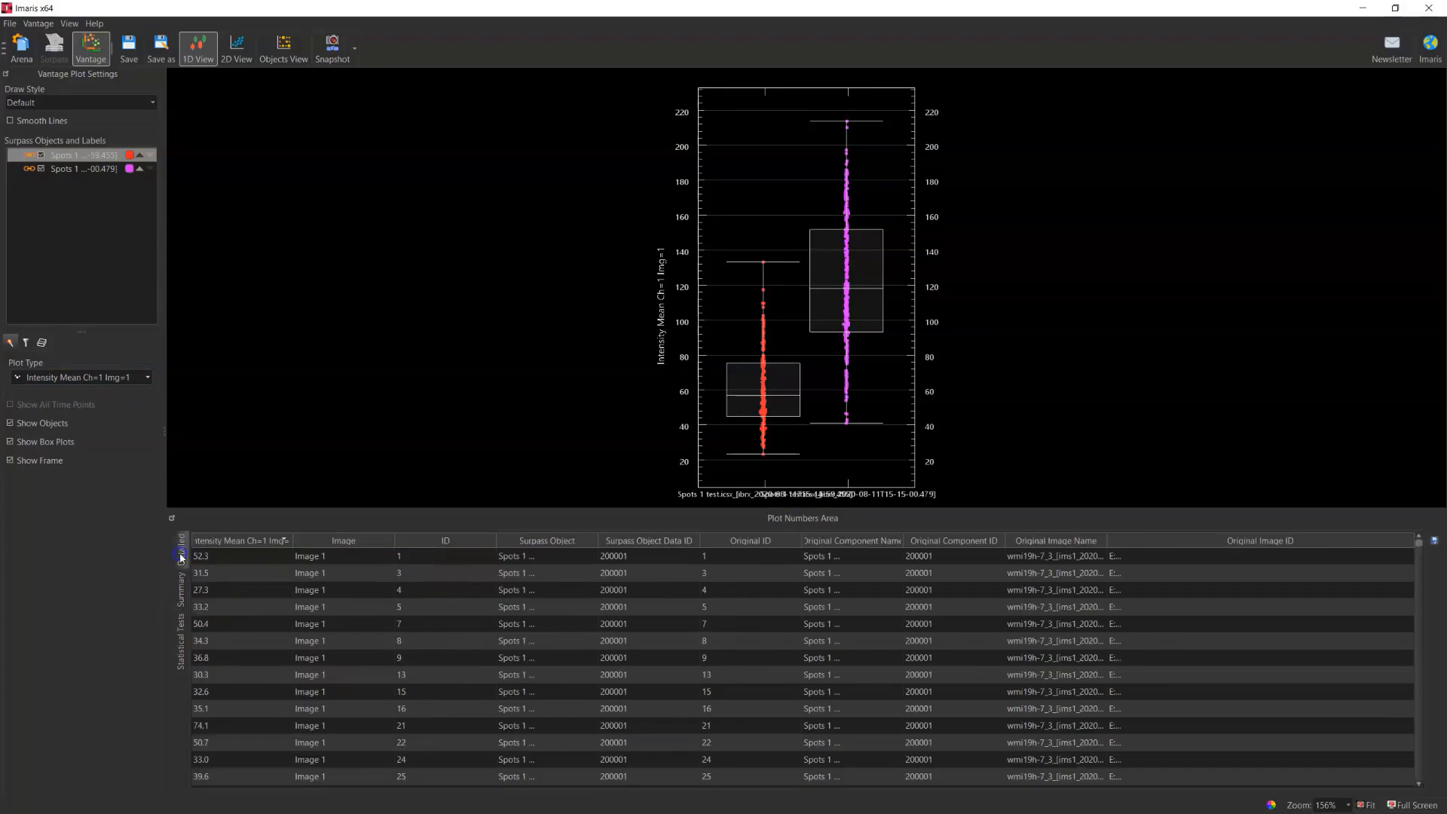
pyautogui.click(249, 556)
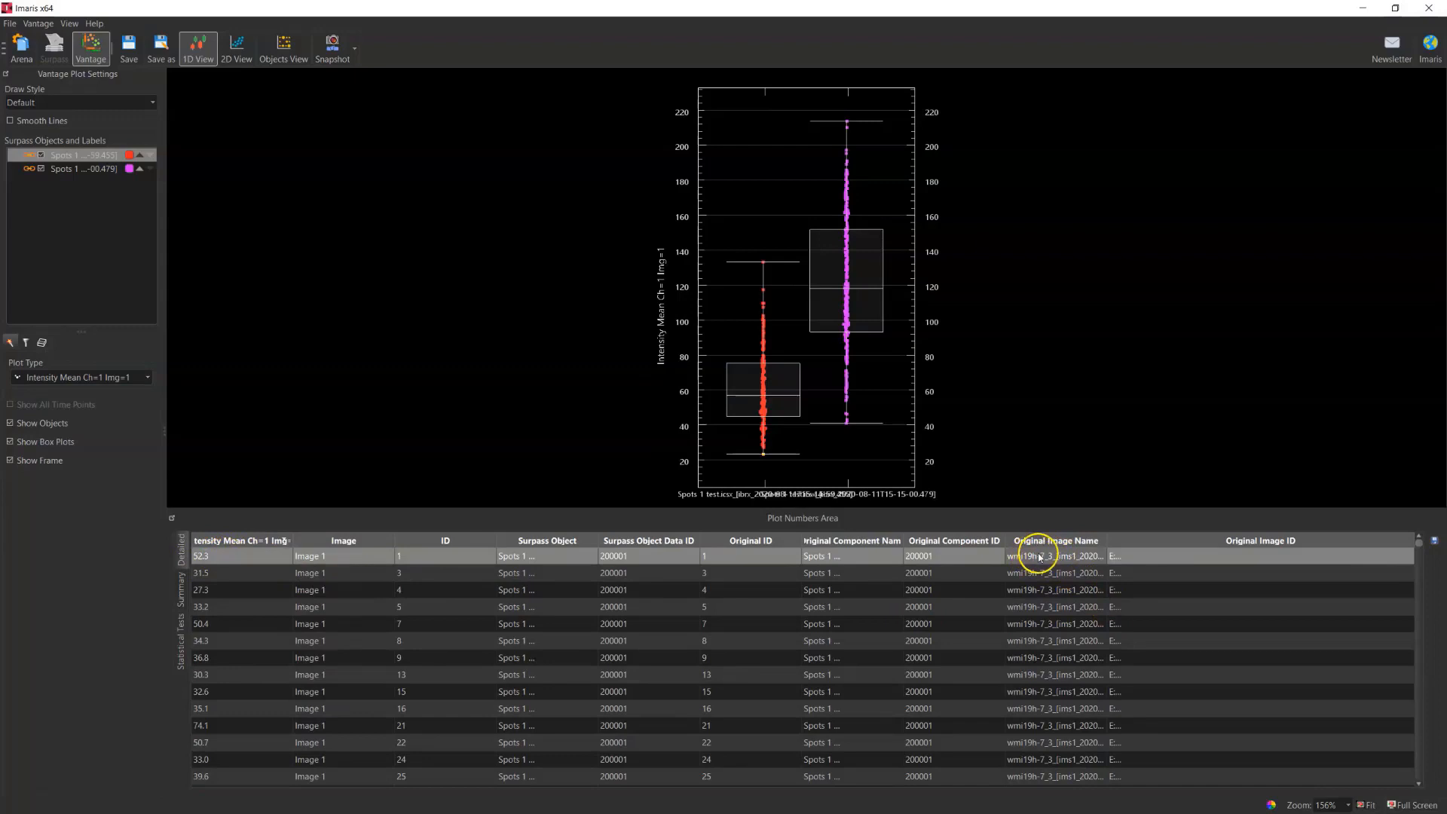
pyautogui.click(1436, 544)
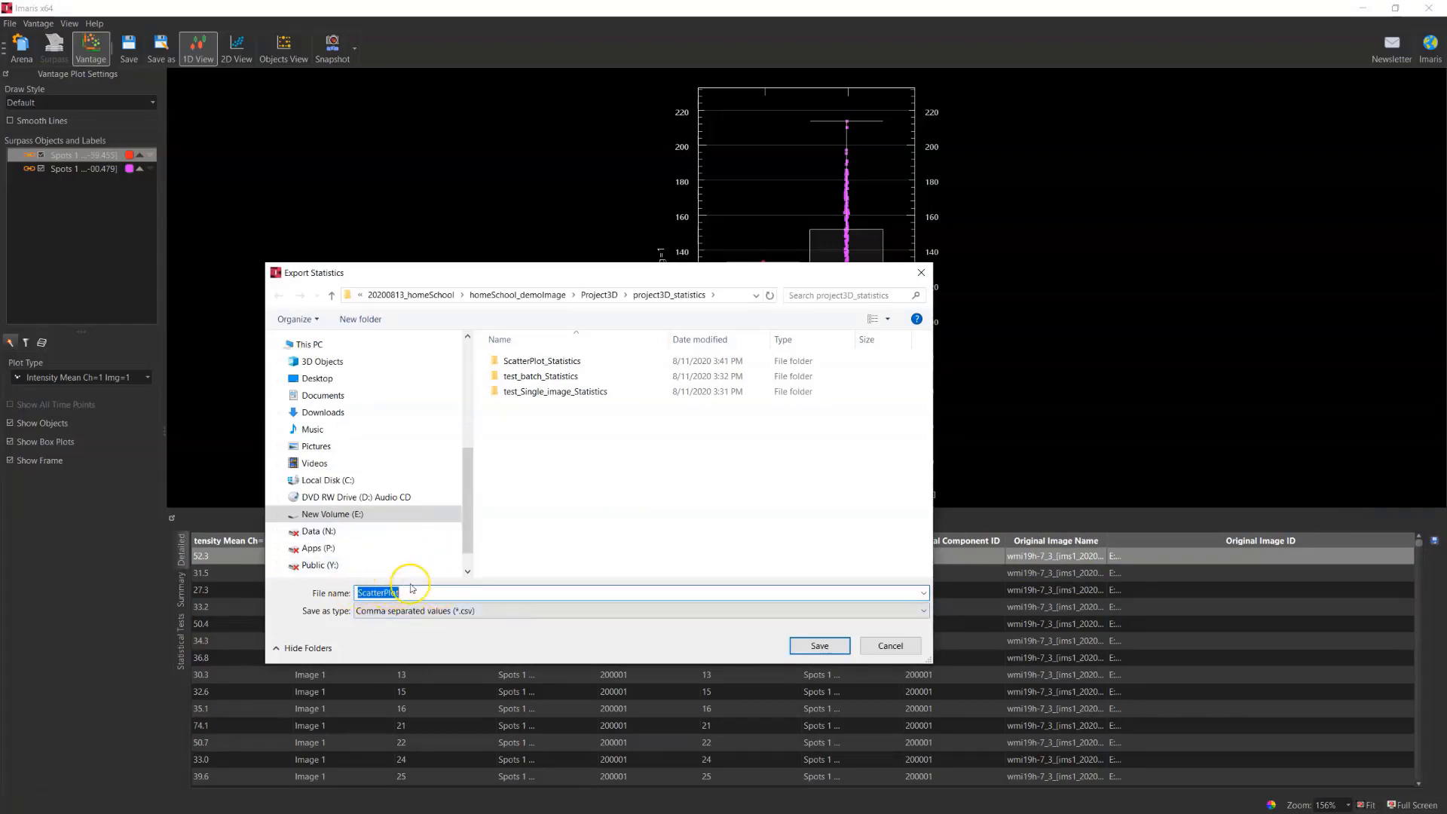
pyautogui.click(890, 646)
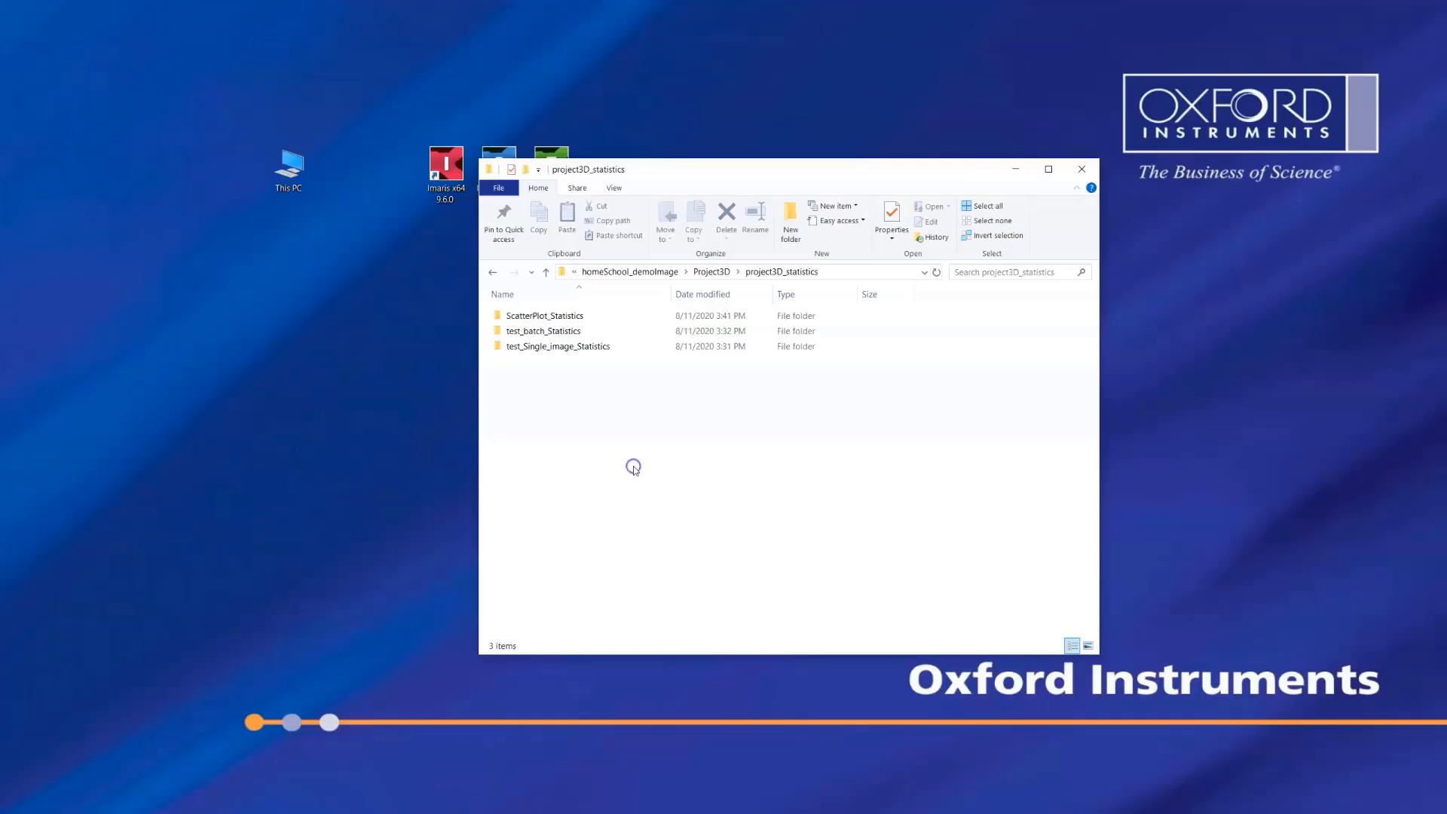
# In File Explorer, open the test_Single_image_Statistics folder and look through its exported statistics files
pyautogui.click(564, 332)
pyautogui.click(576, 347)
pyautogui.click(550, 345)
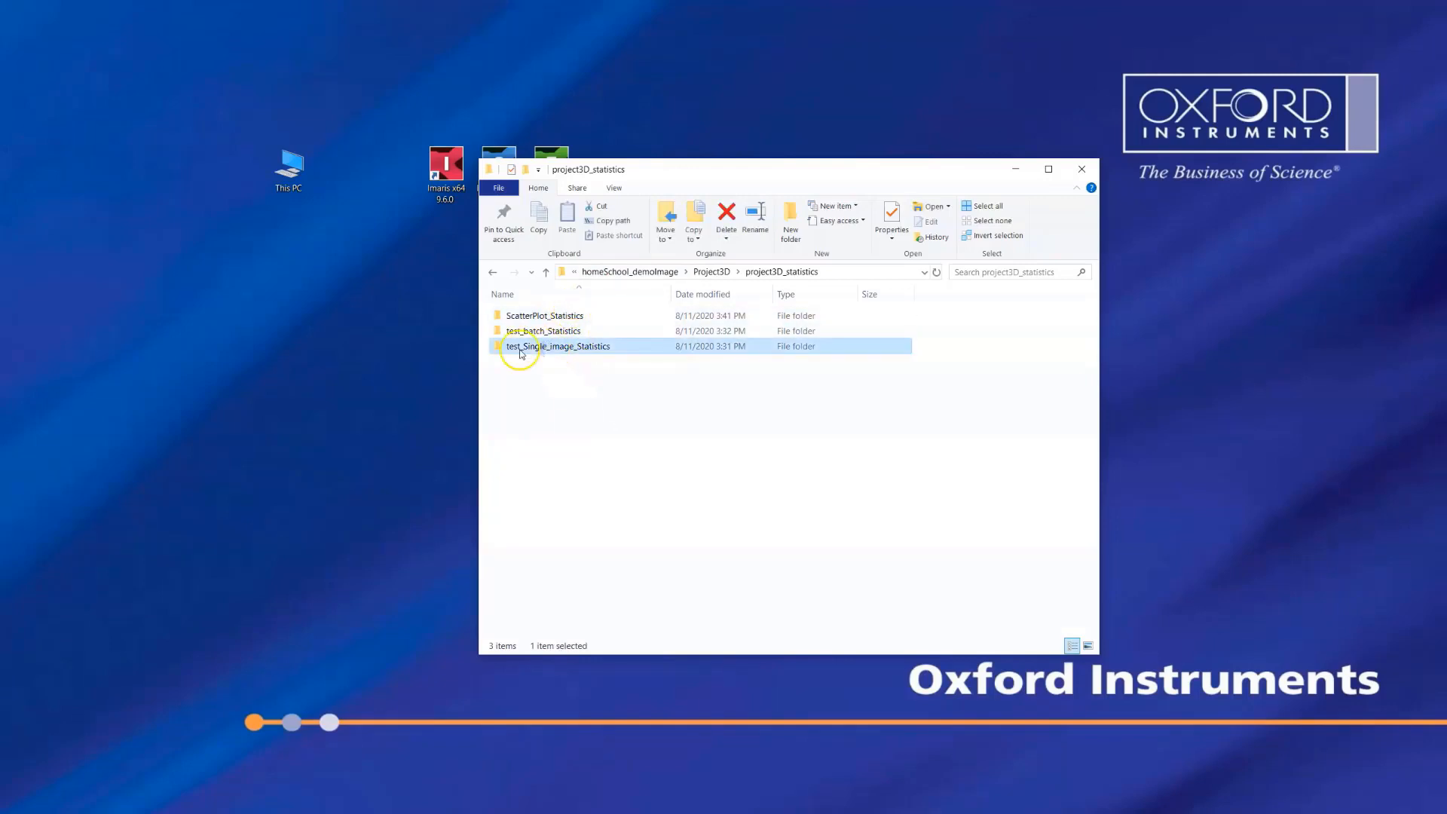
pyautogui.doubleClick(520, 349)
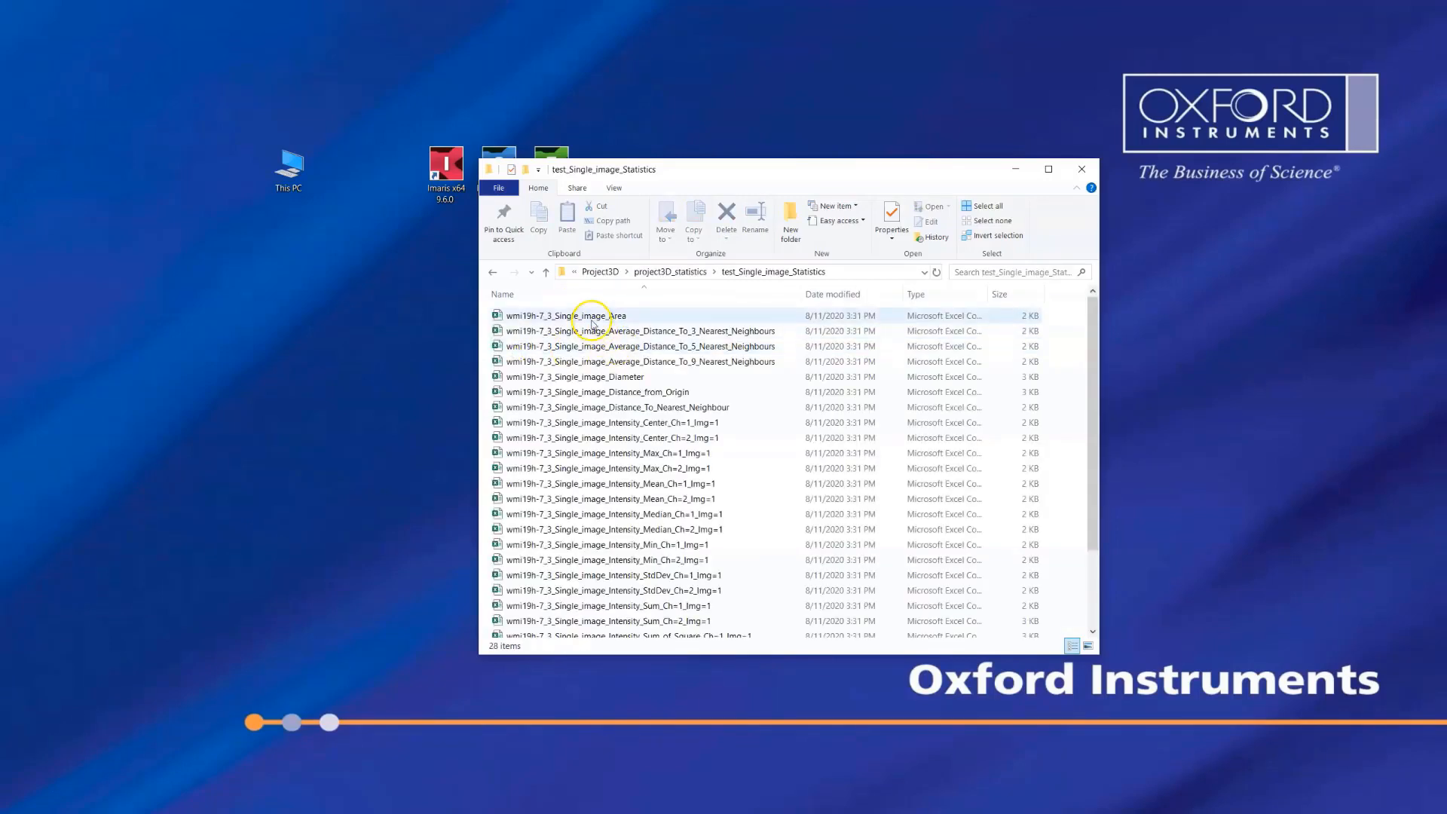
pyautogui.scroll(-3, 603, 475)
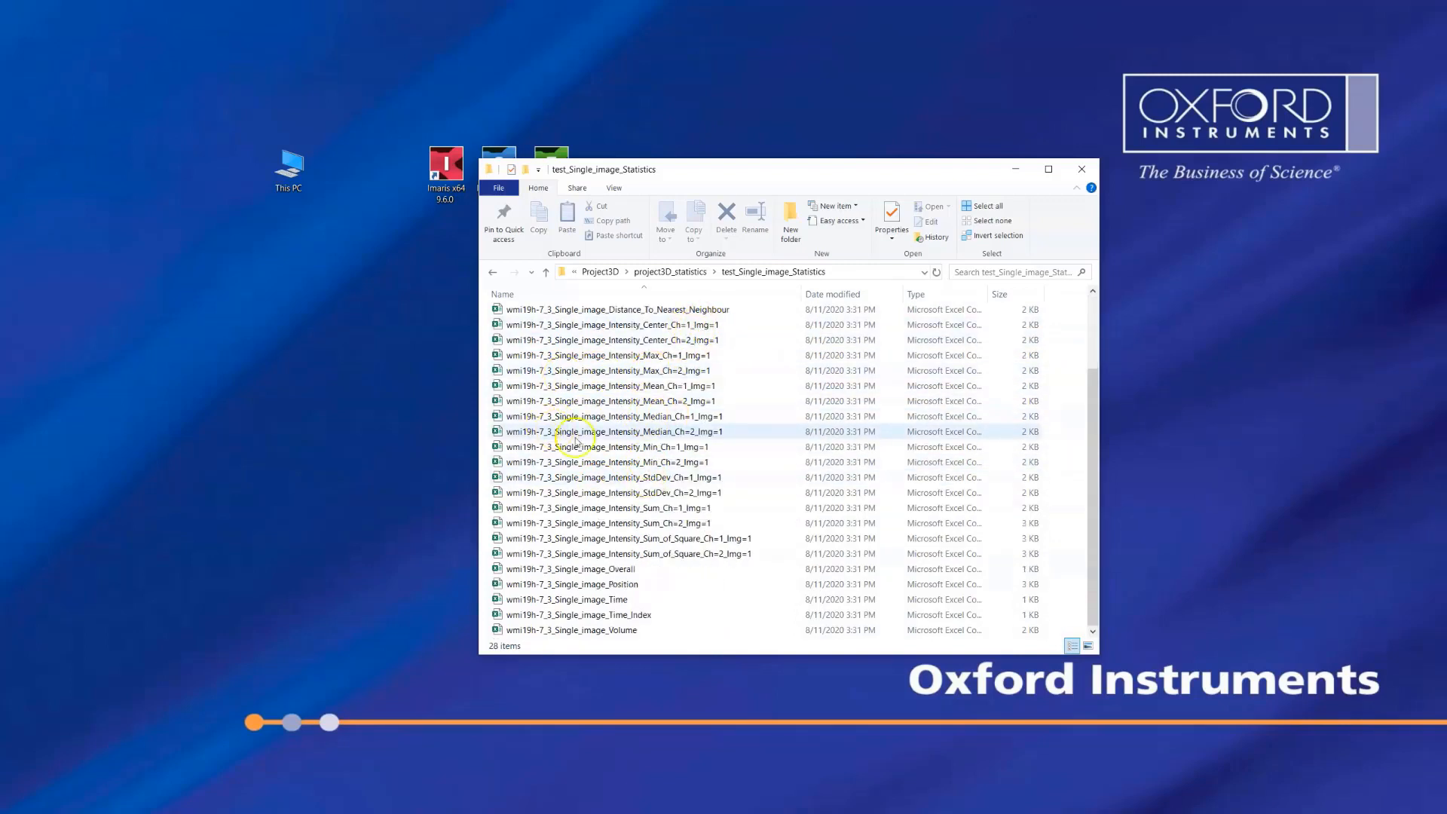
# Open the wmi19h-7_3_Single_image_Overall file in Excel, check the number of spots, and minimize the workbook
pyautogui.click(605, 570)
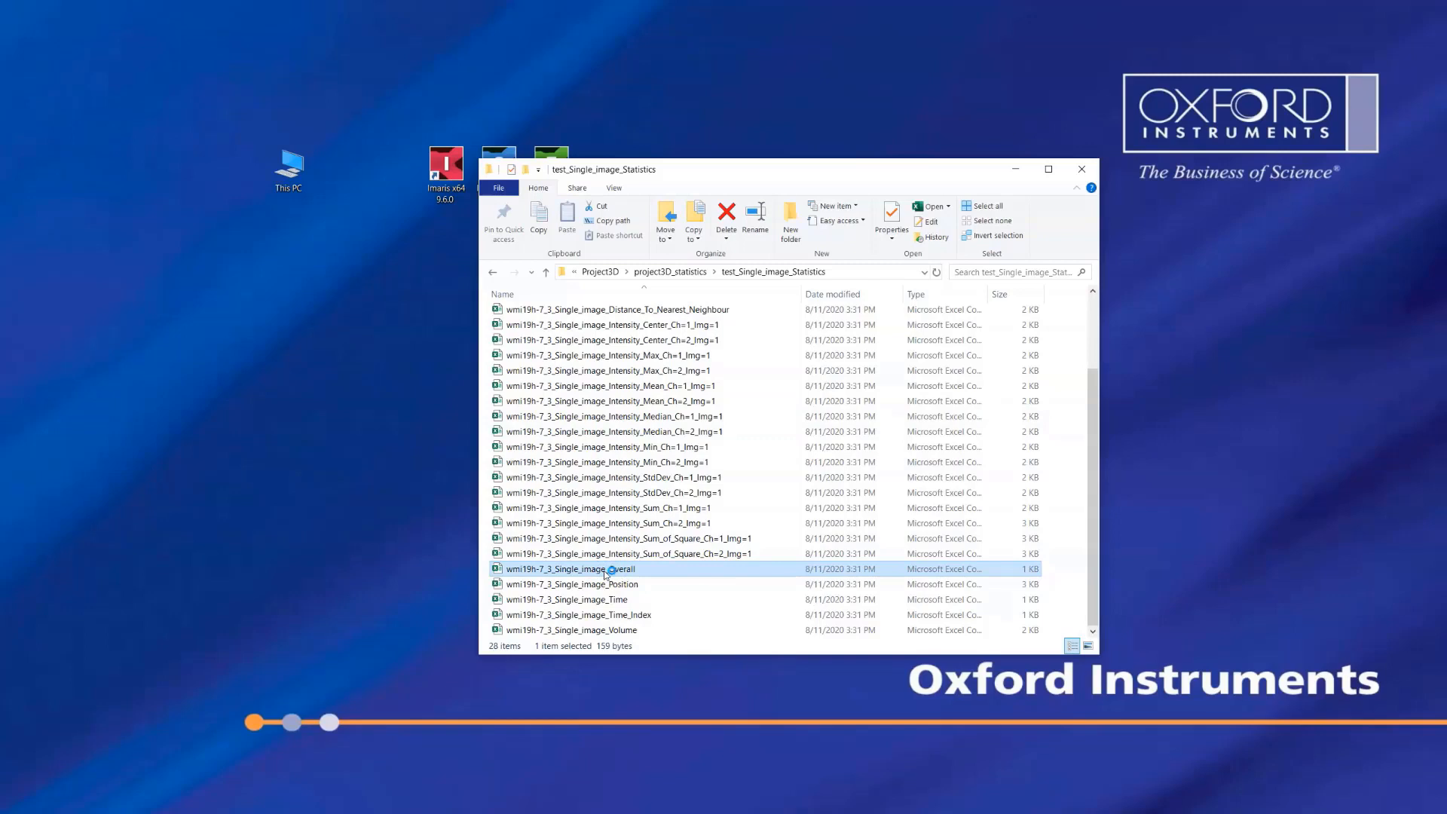
pyautogui.doubleClick(600, 572)
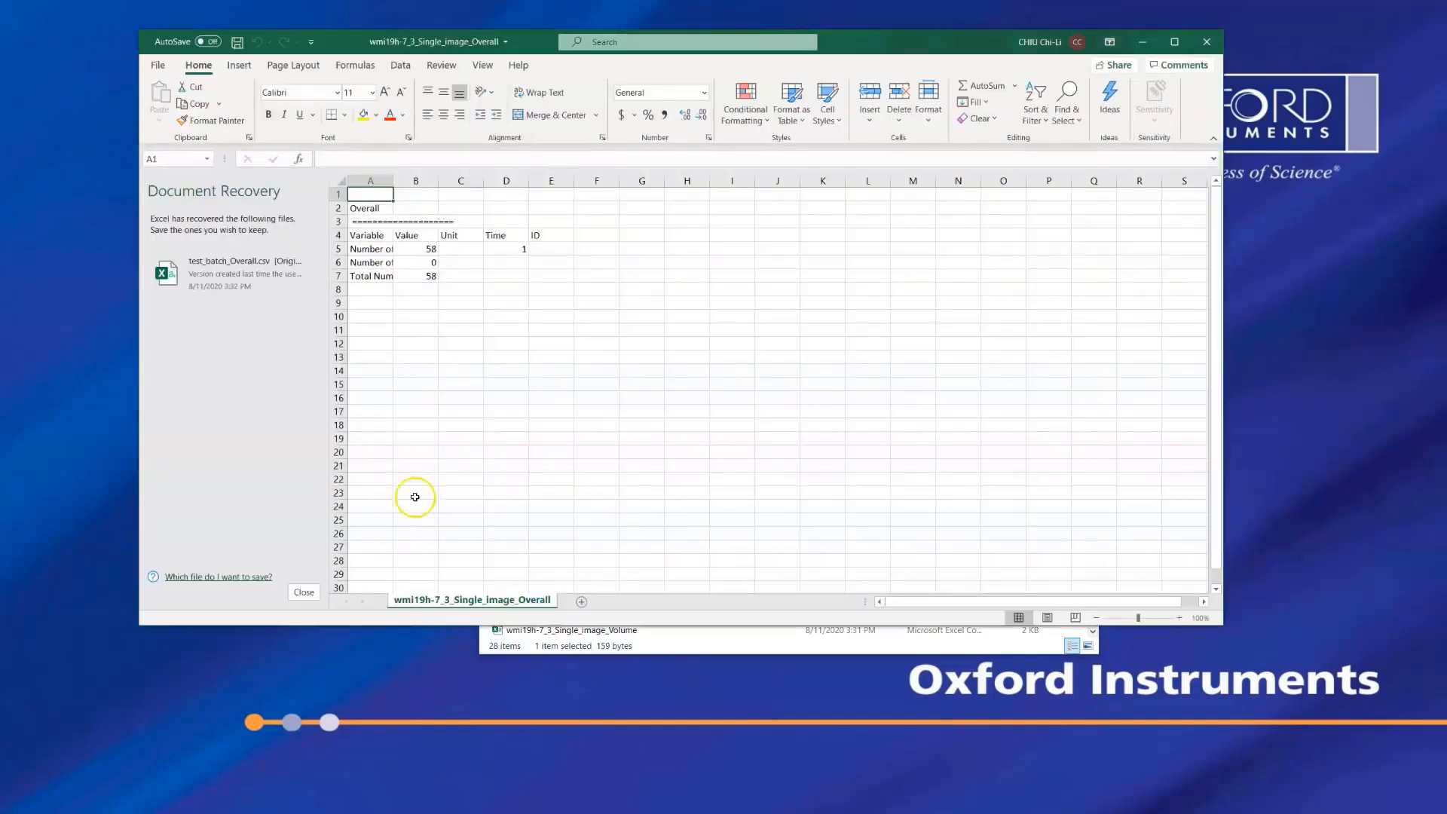
pyautogui.click(423, 250)
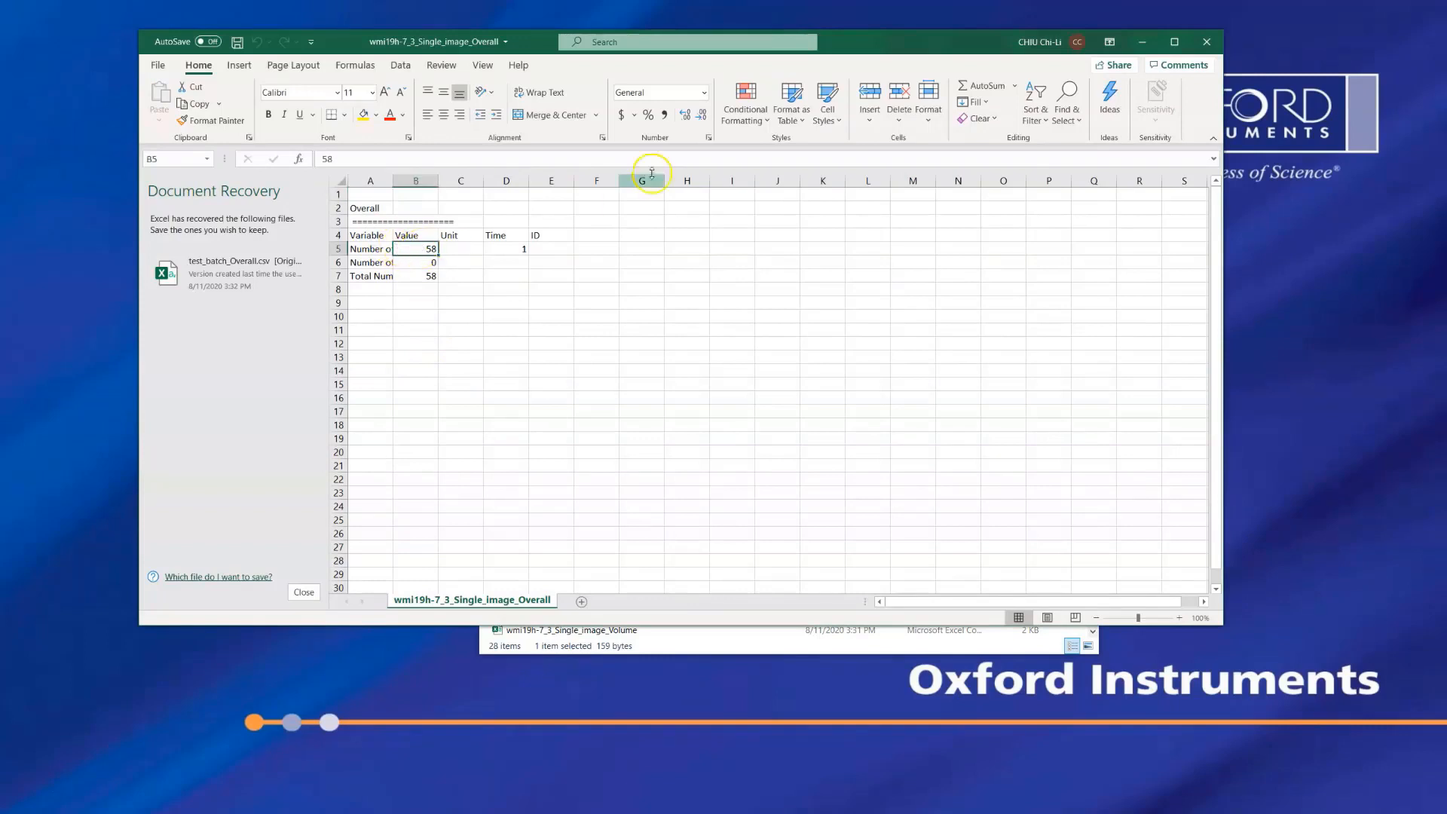
pyautogui.click(1145, 44)
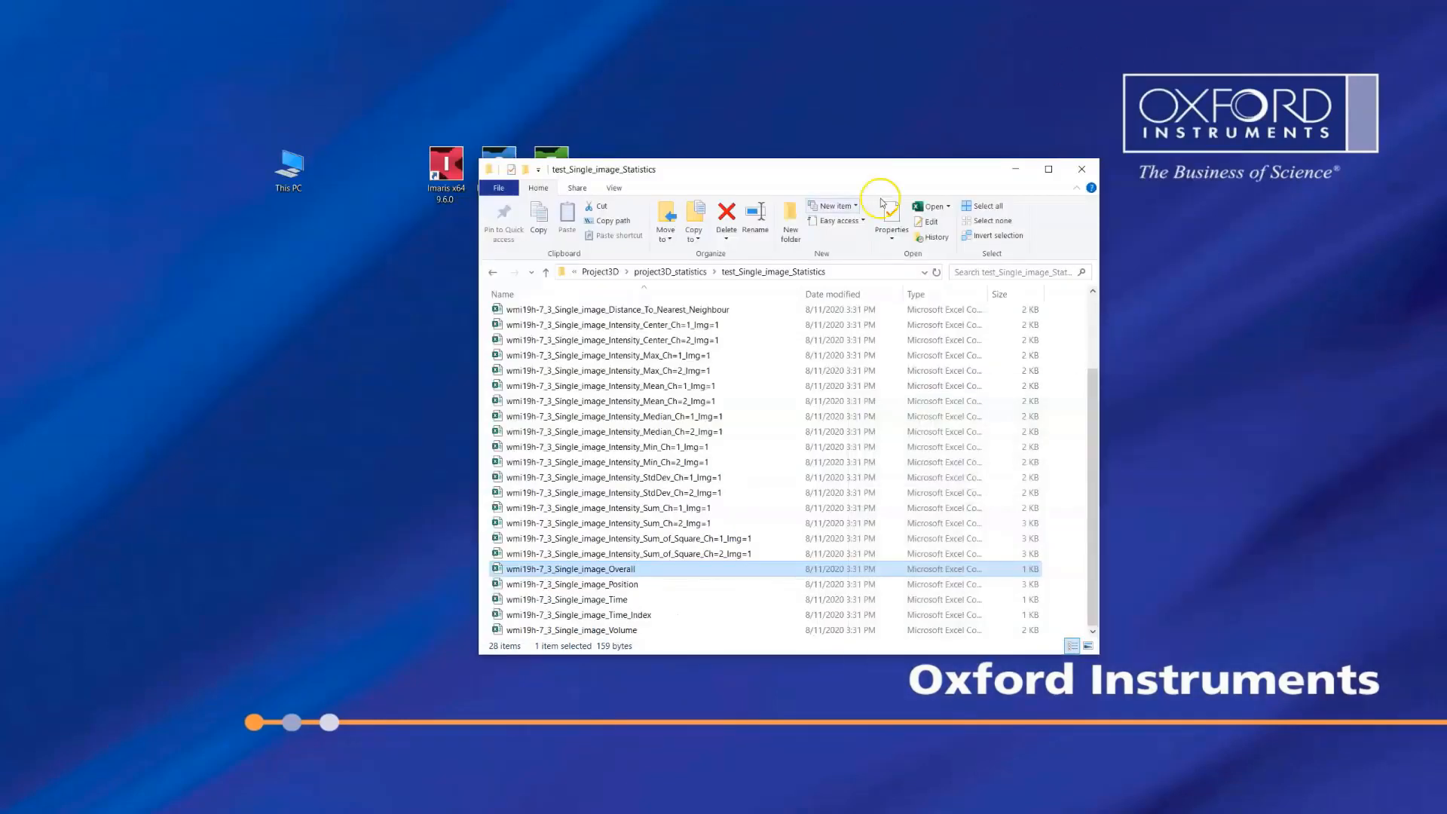
# Open the test_batch_Statistics folder, widen the file name column, and look through the exported files
pyautogui.click(681, 274)
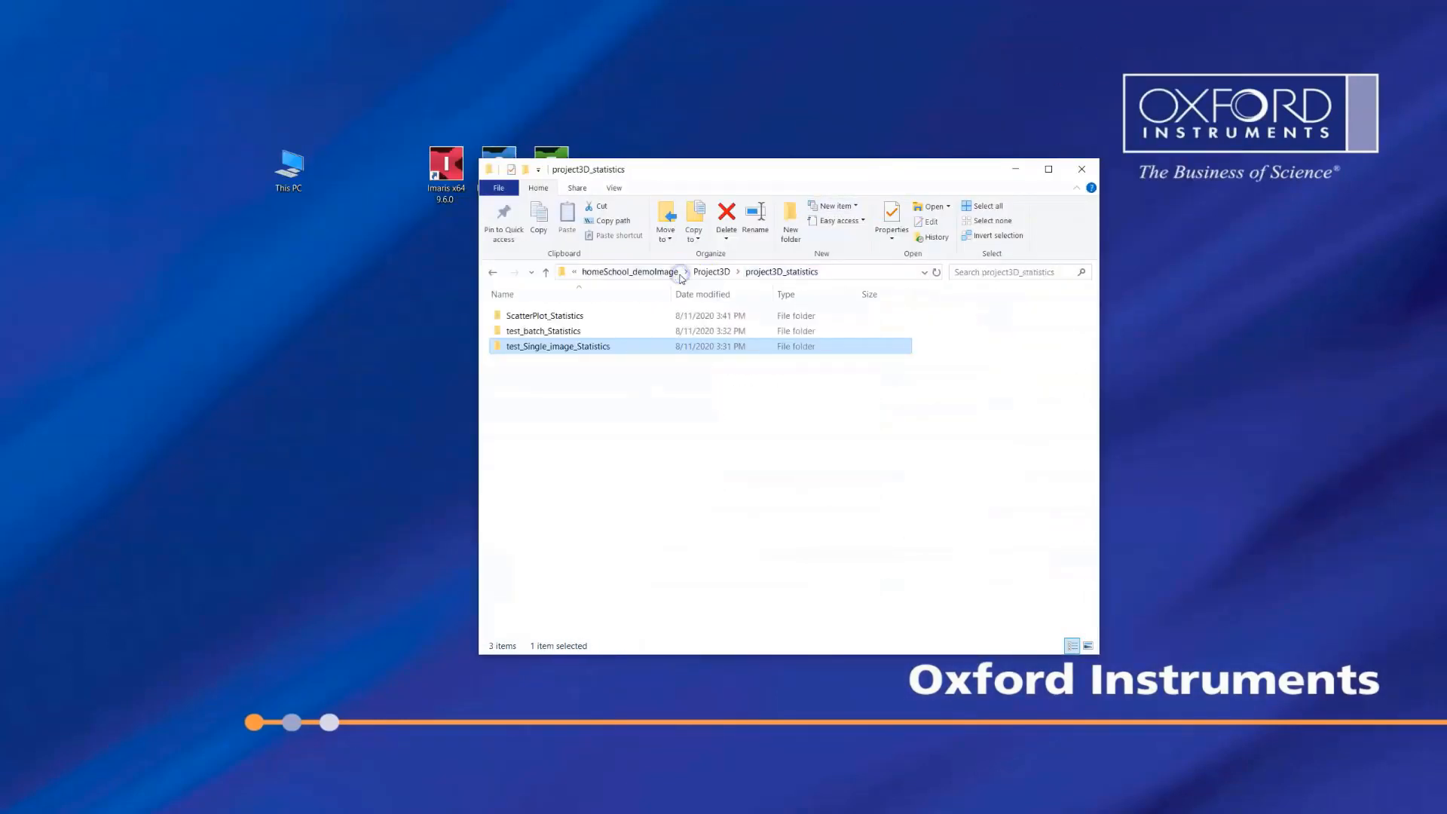
pyautogui.doubleClick(592, 331)
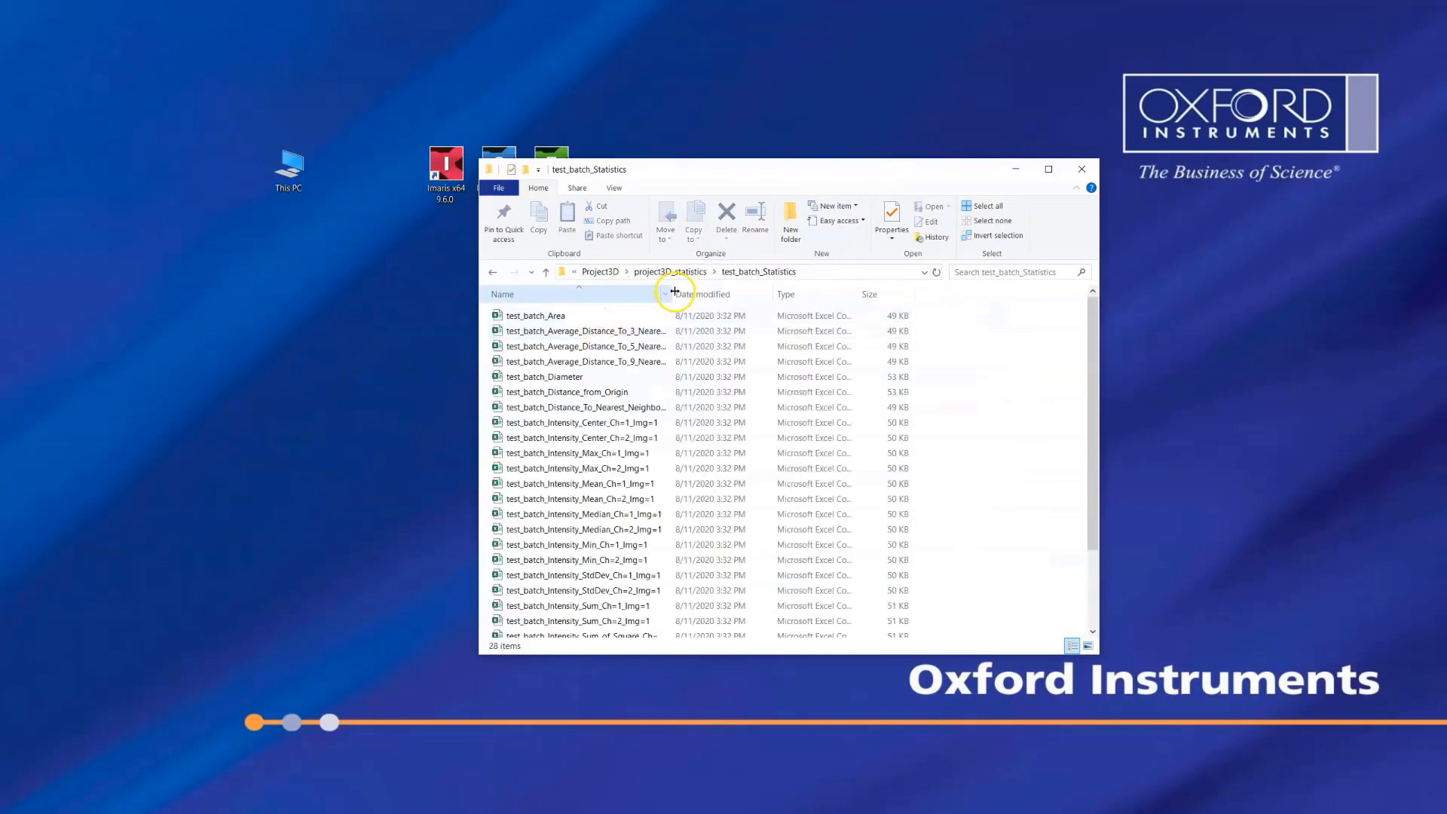
pyautogui.moveTo(673, 293); pyautogui.dragTo(798, 293)
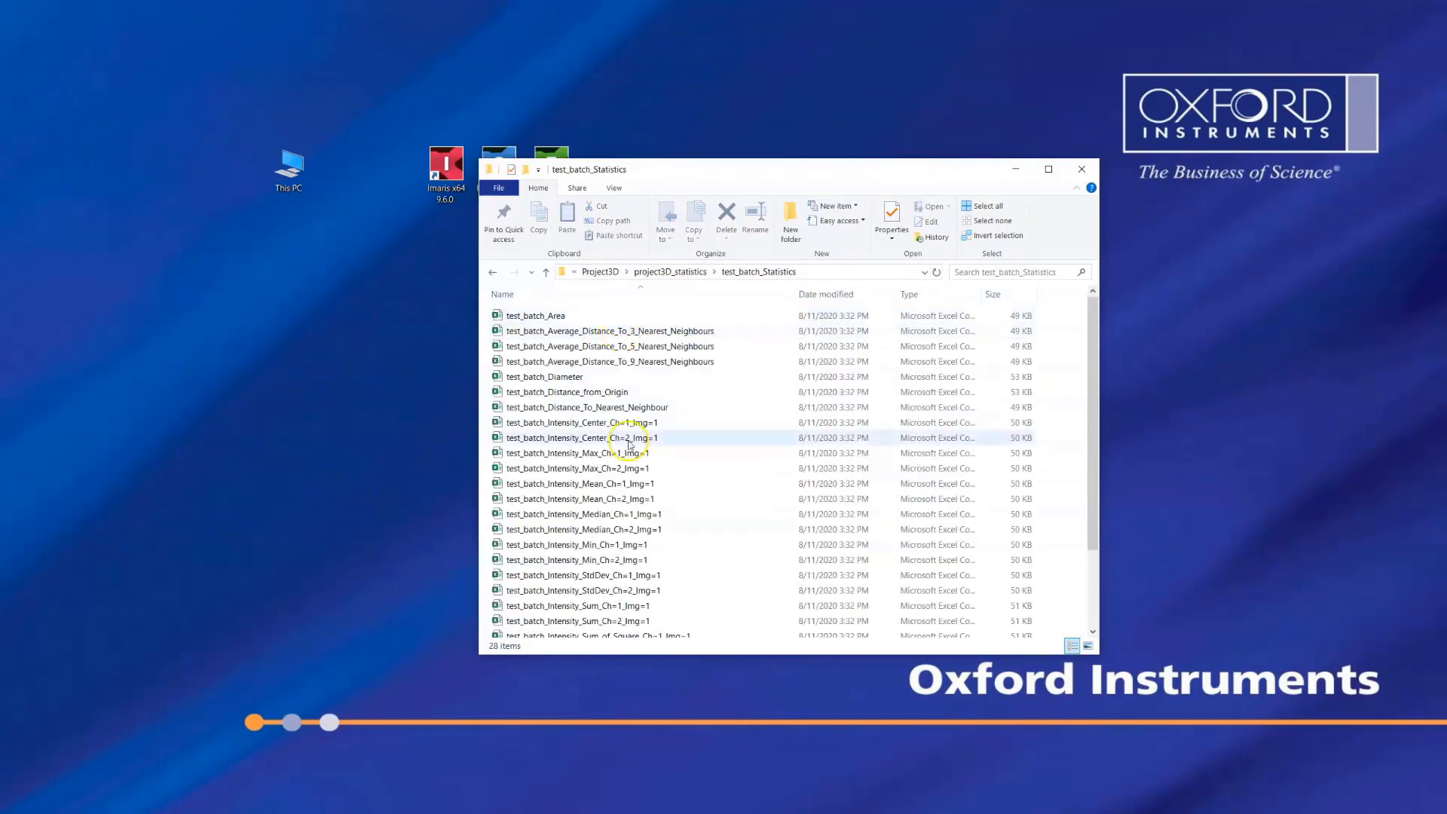
pyautogui.scroll(-3, 654, 518)
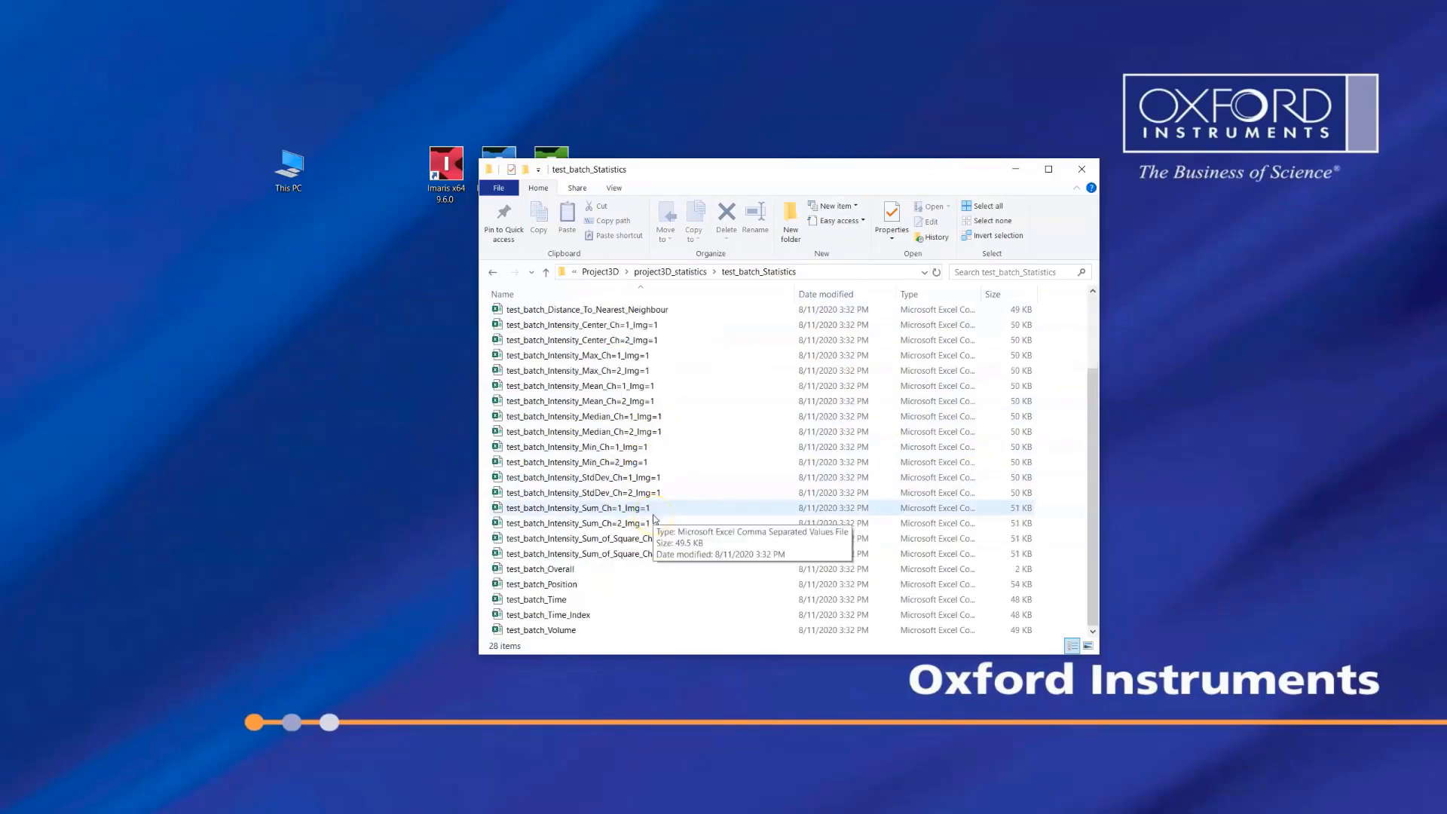
# Open test_batch_Overall in Excel, compare the spot totals with their original image names, and minimize both workbooks
pyautogui.click(567, 570)
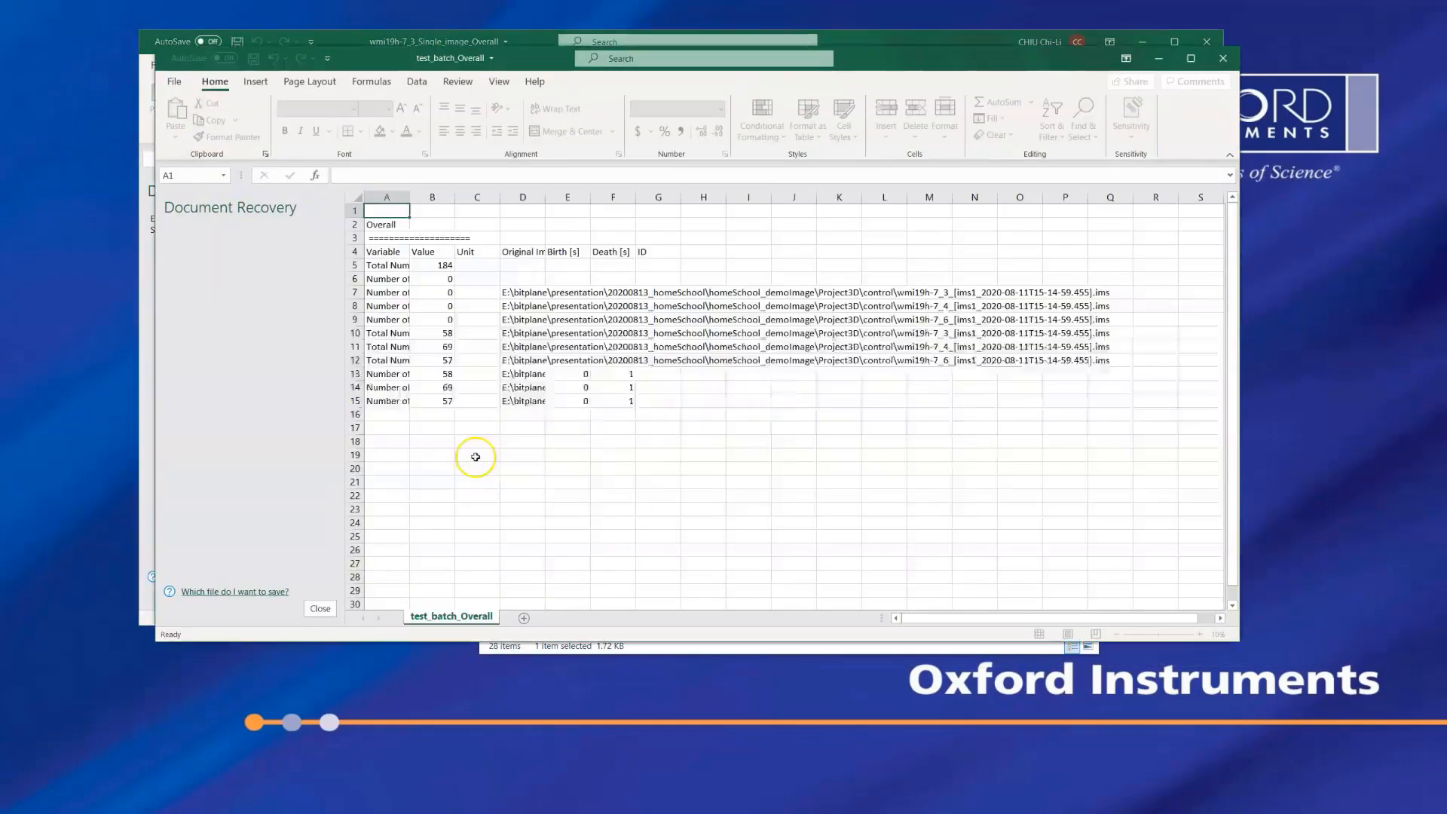
pyautogui.click(246, 335)
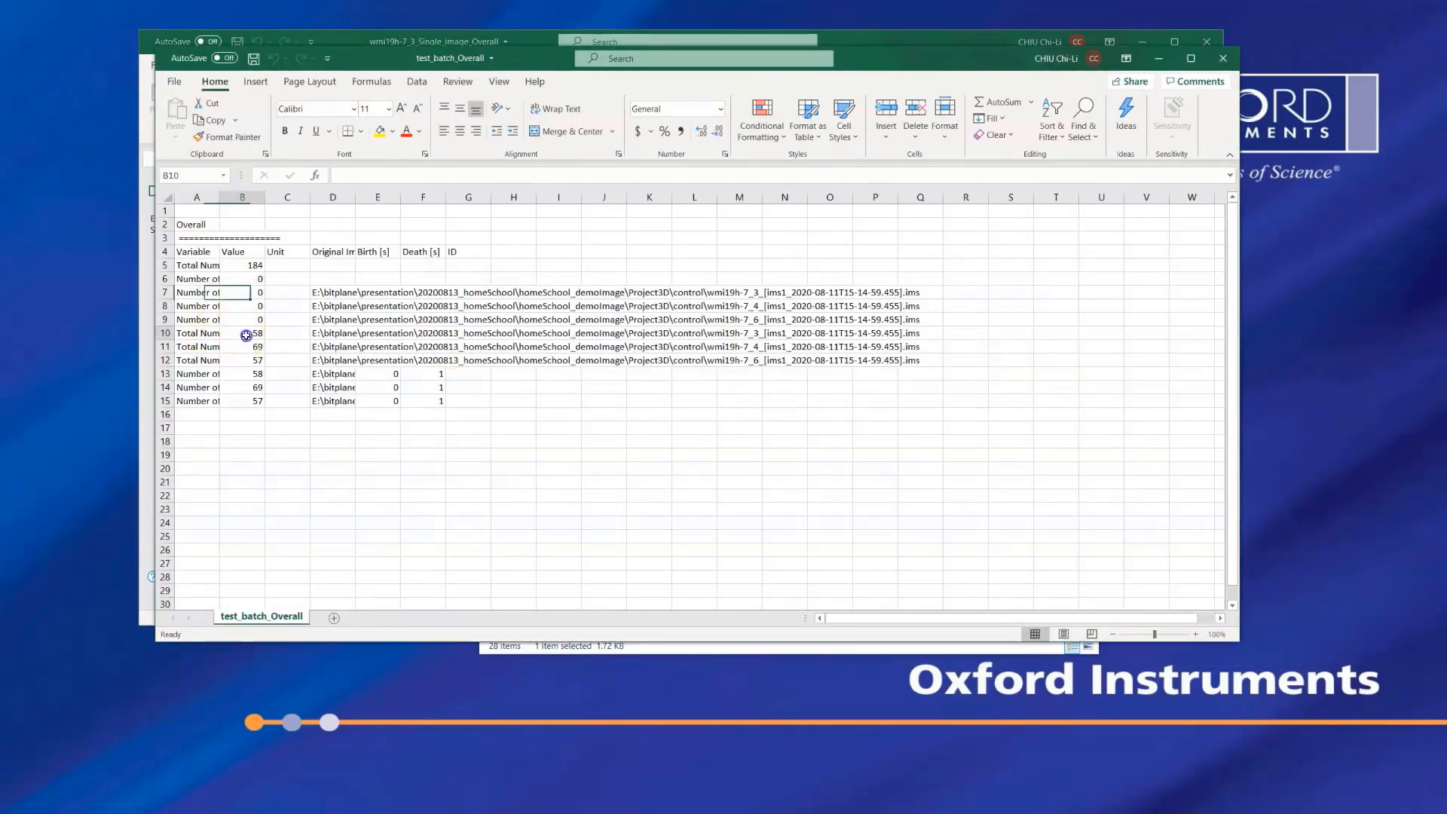
pyautogui.click(328, 334)
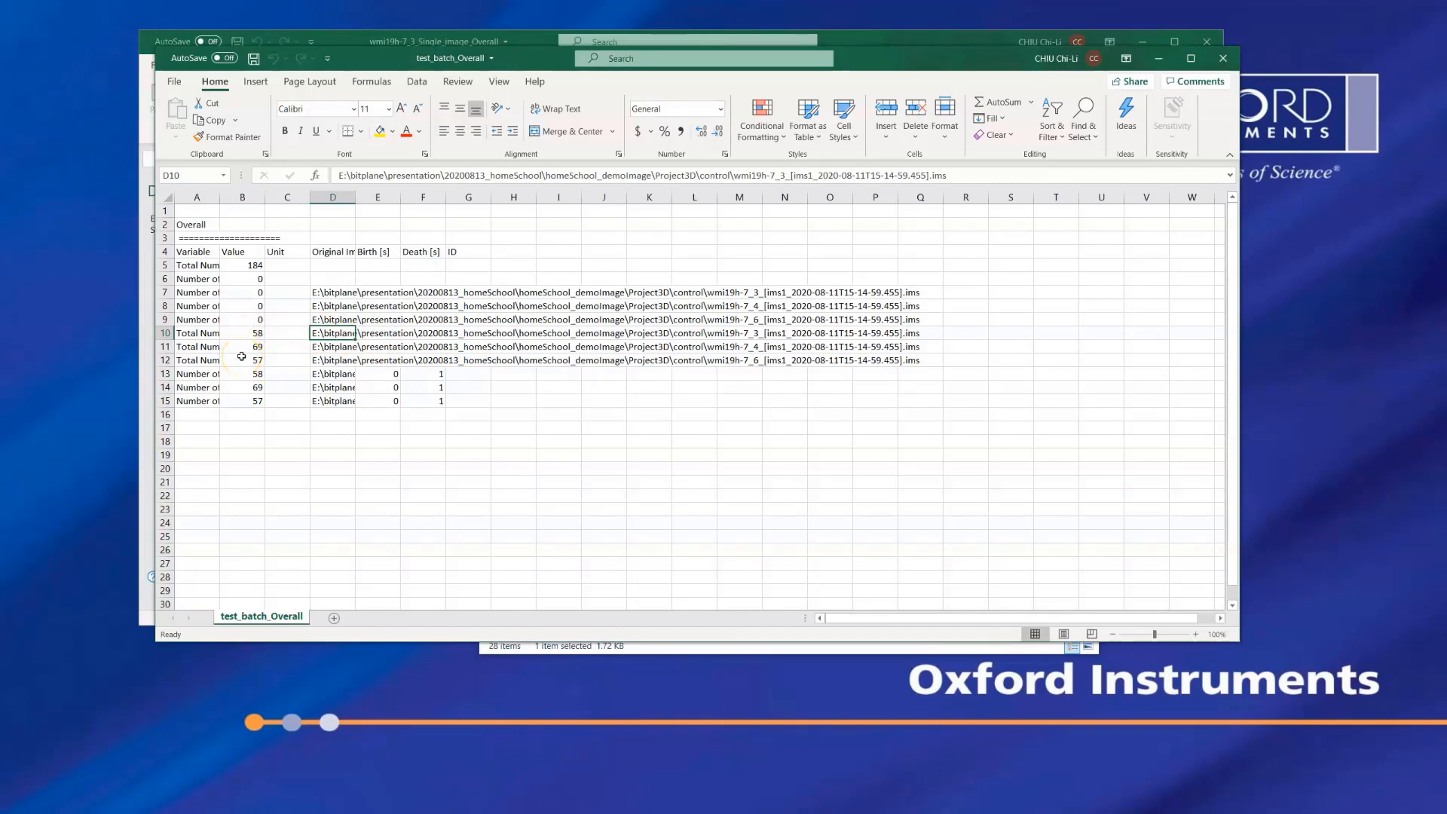
pyautogui.click(238, 334)
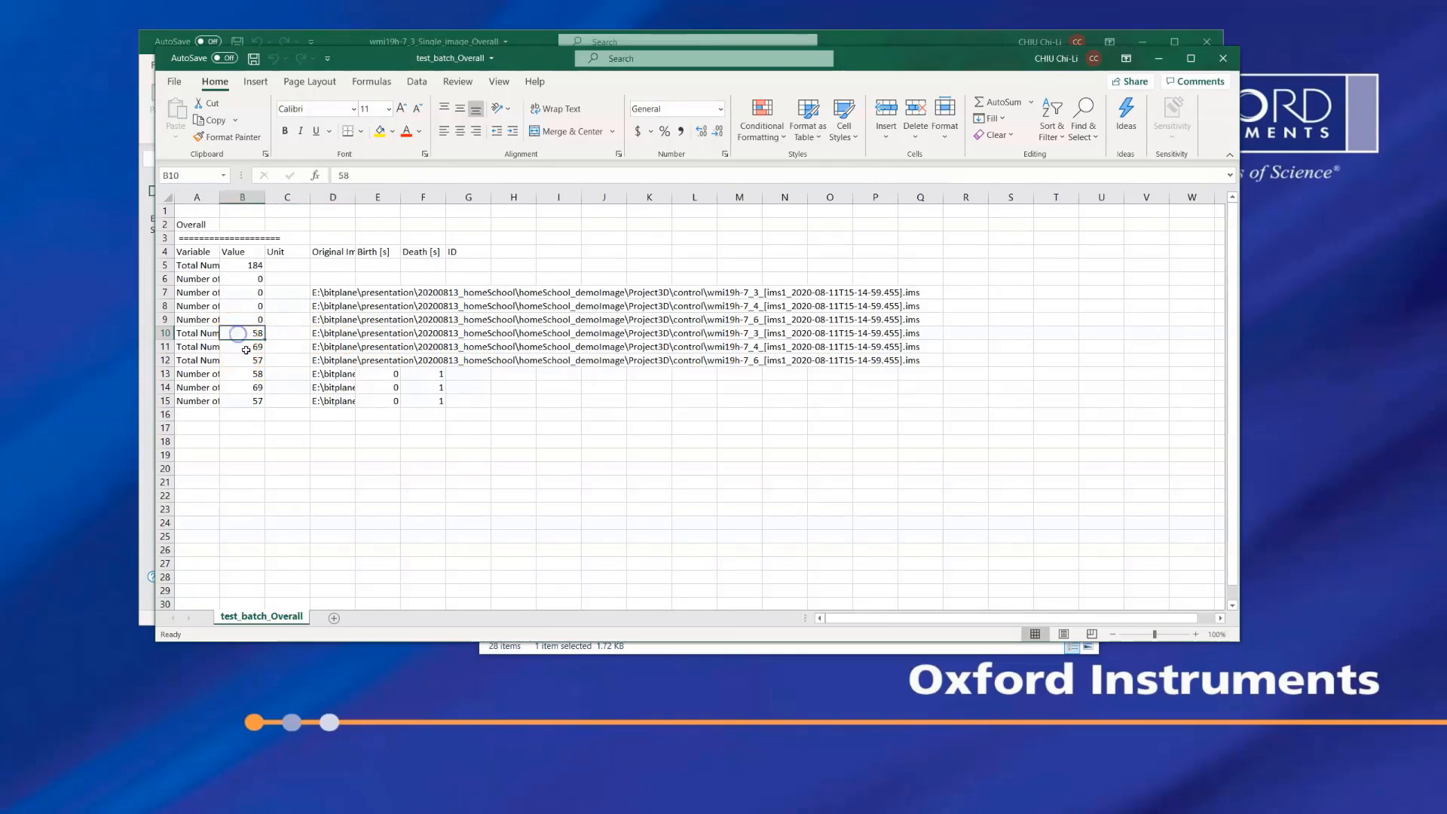
pyautogui.click(249, 359)
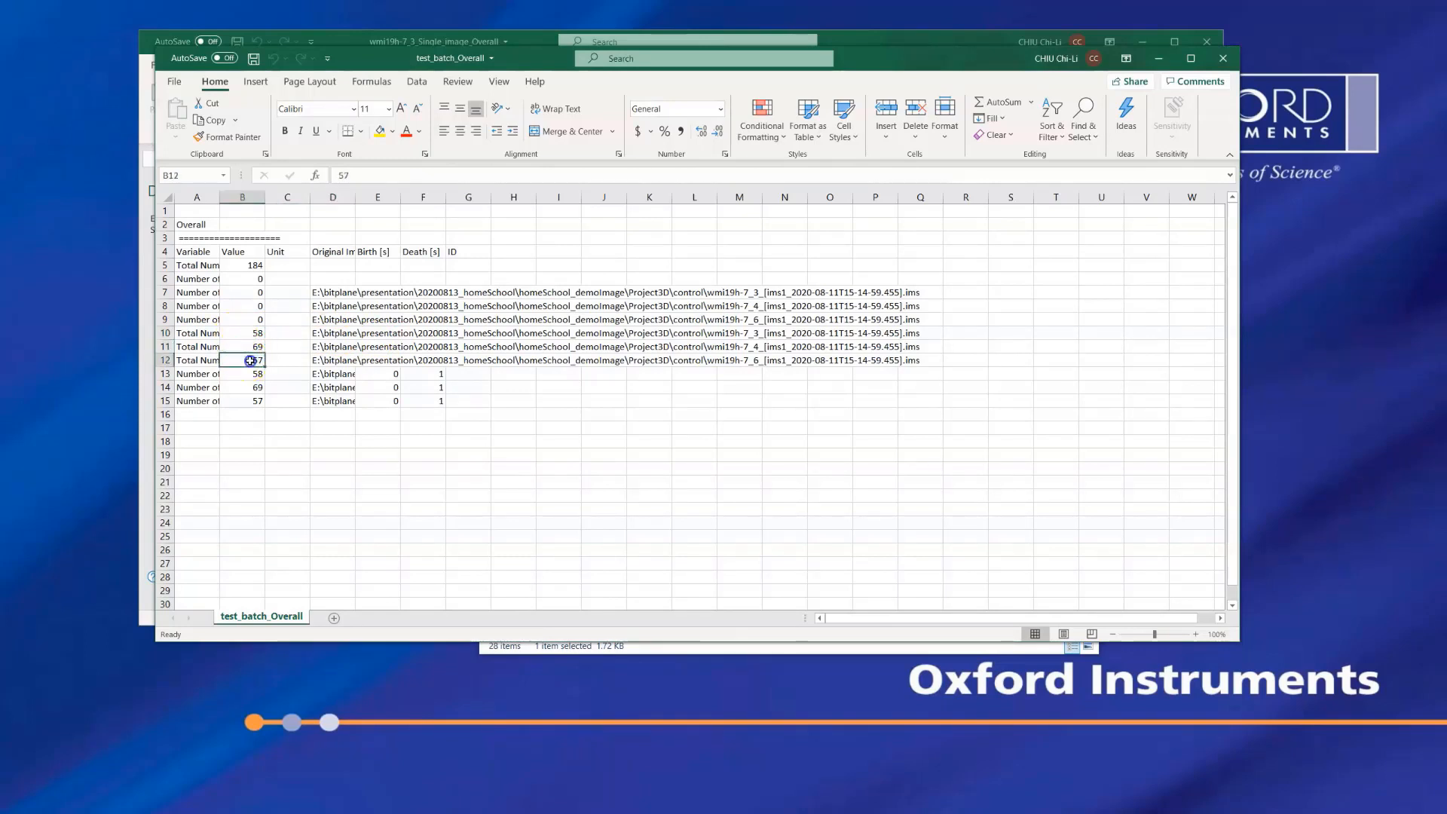
pyautogui.click(690, 334)
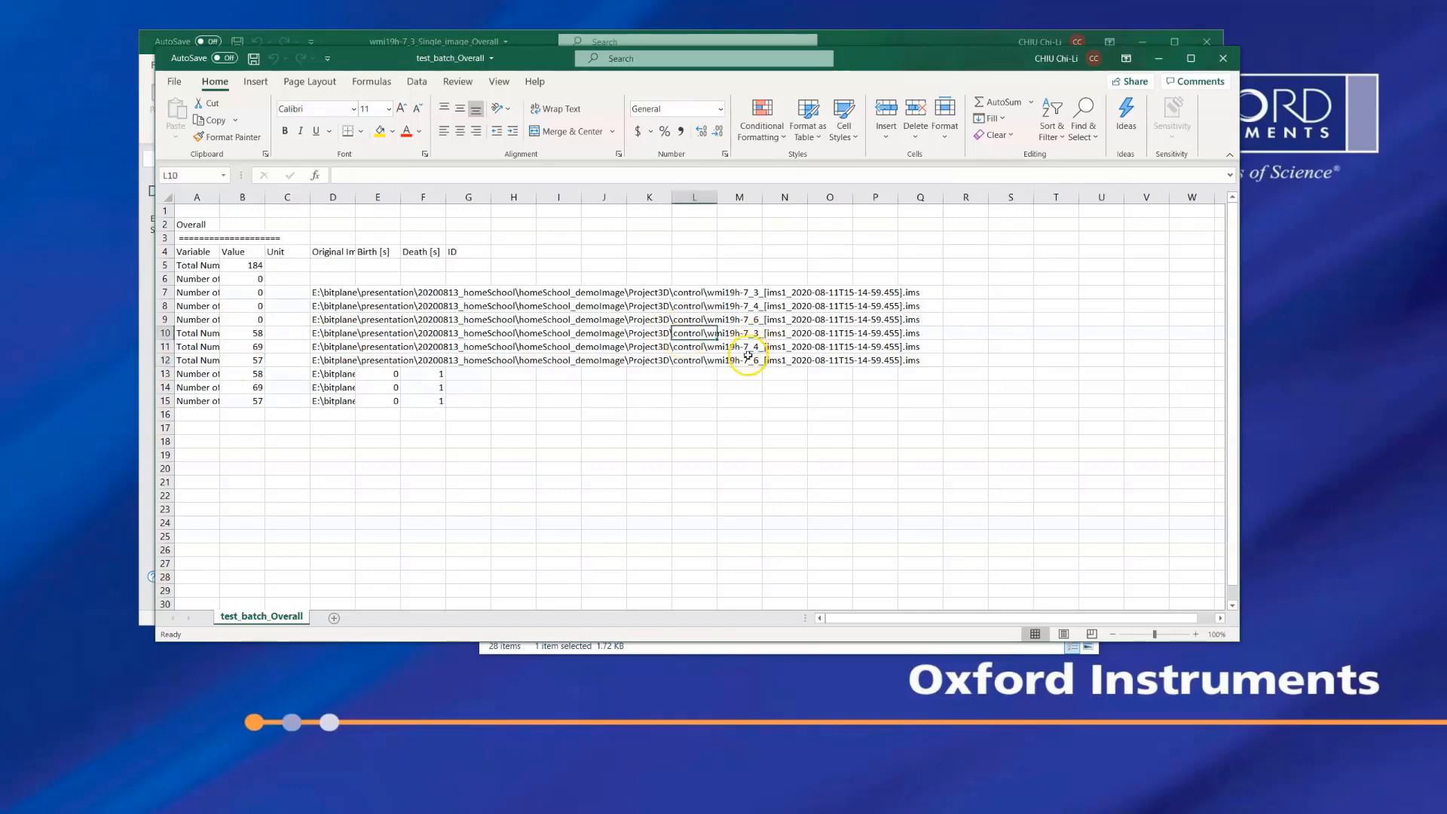
pyautogui.click(1159, 58)
pyautogui.click(1143, 42)
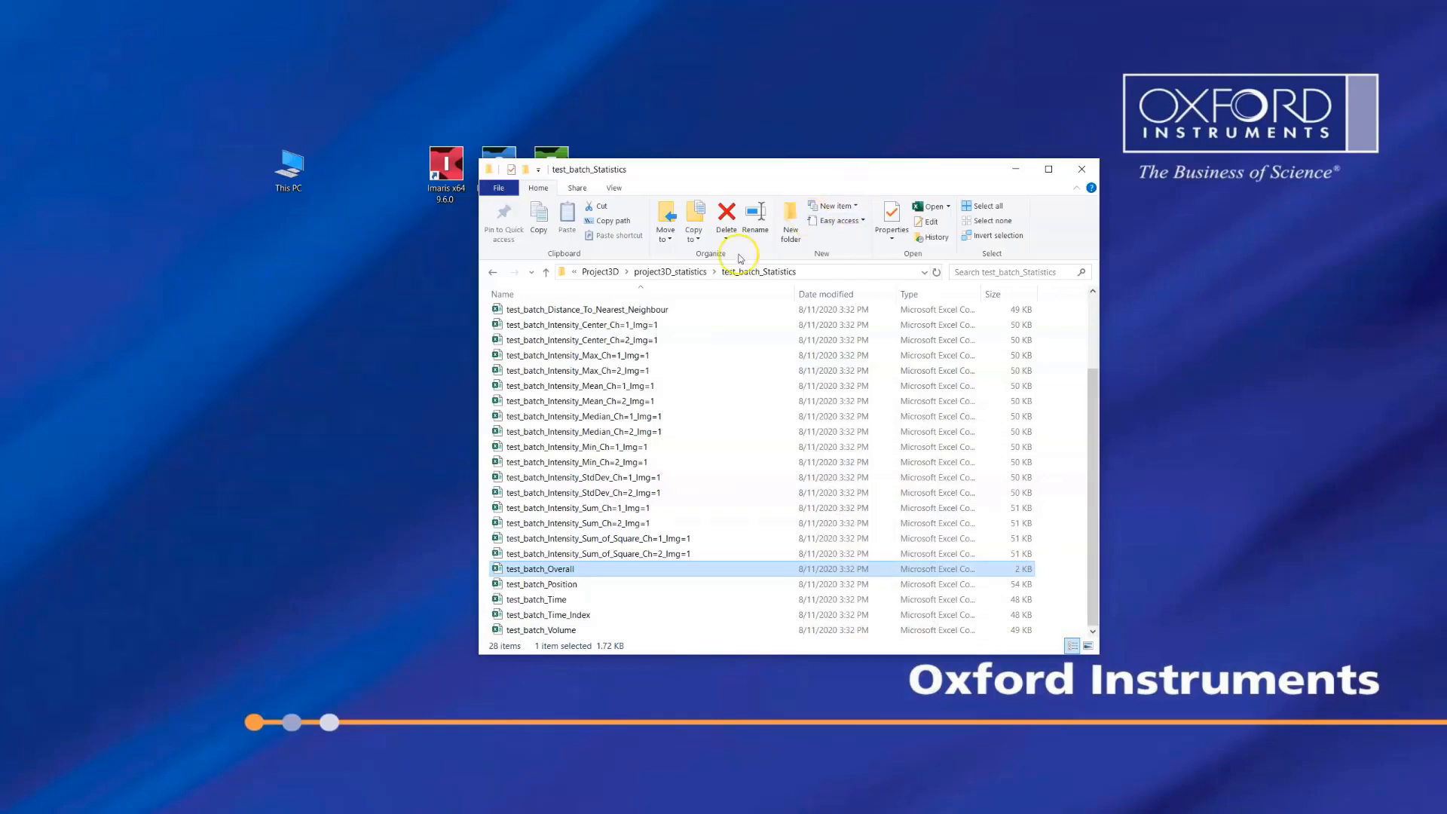
# Open ScatterPlot_Scatter_Plot_1D from the ScatterPlot_Statistics folder in Excel and widen the first column to show its full Intensity Mean heading
pyautogui.click(670, 272)
pyautogui.click(571, 324)
pyautogui.doubleClick(567, 316)
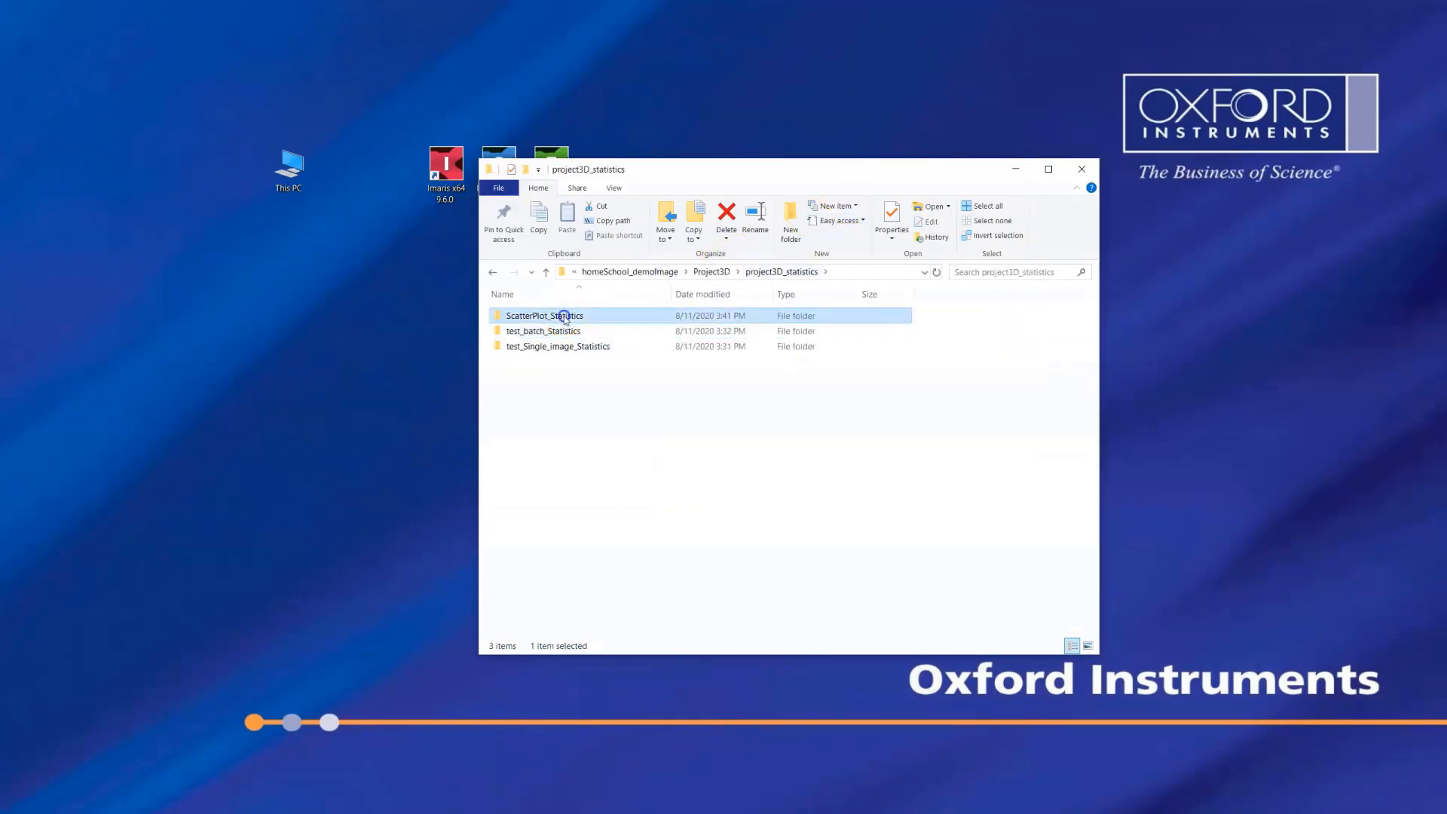
pyautogui.click(566, 317)
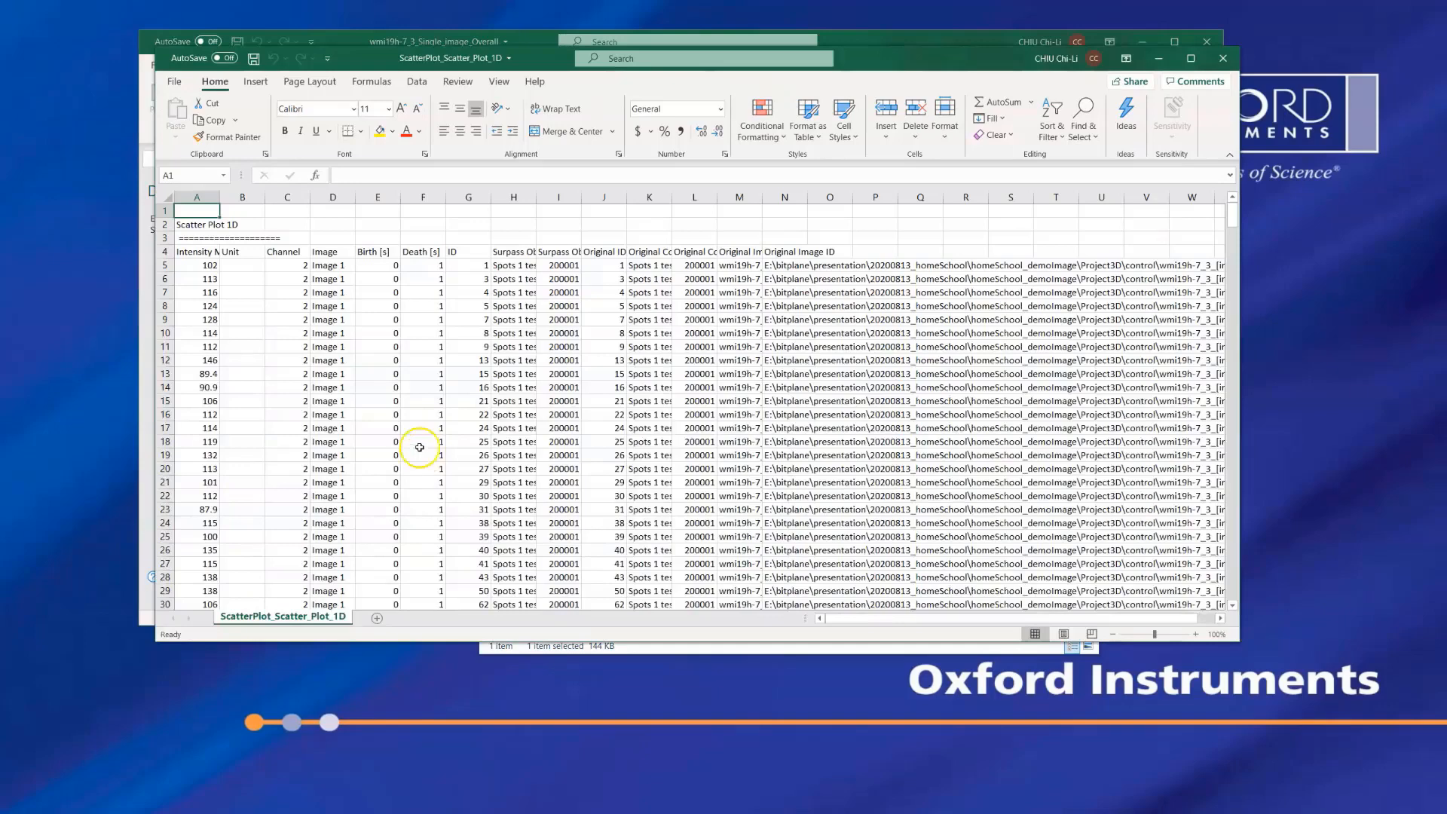
pyautogui.moveTo(220, 197); pyautogui.dragTo(314, 190)
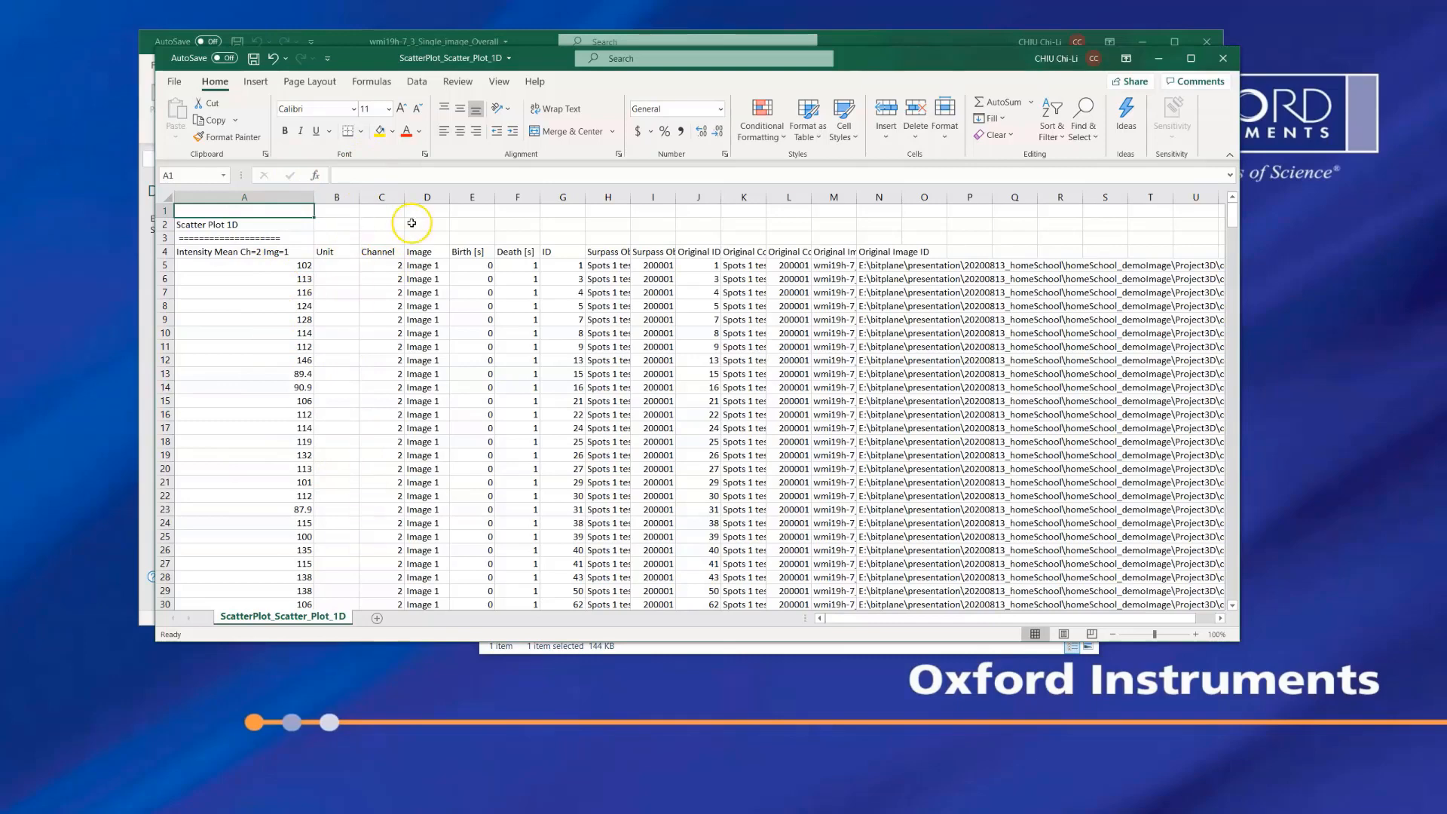
# Examine the channel 2 mean intensities, spot IDs and original image IDs in the scatter plot export, and move the Excel windows aside
pyautogui.click(886, 267)
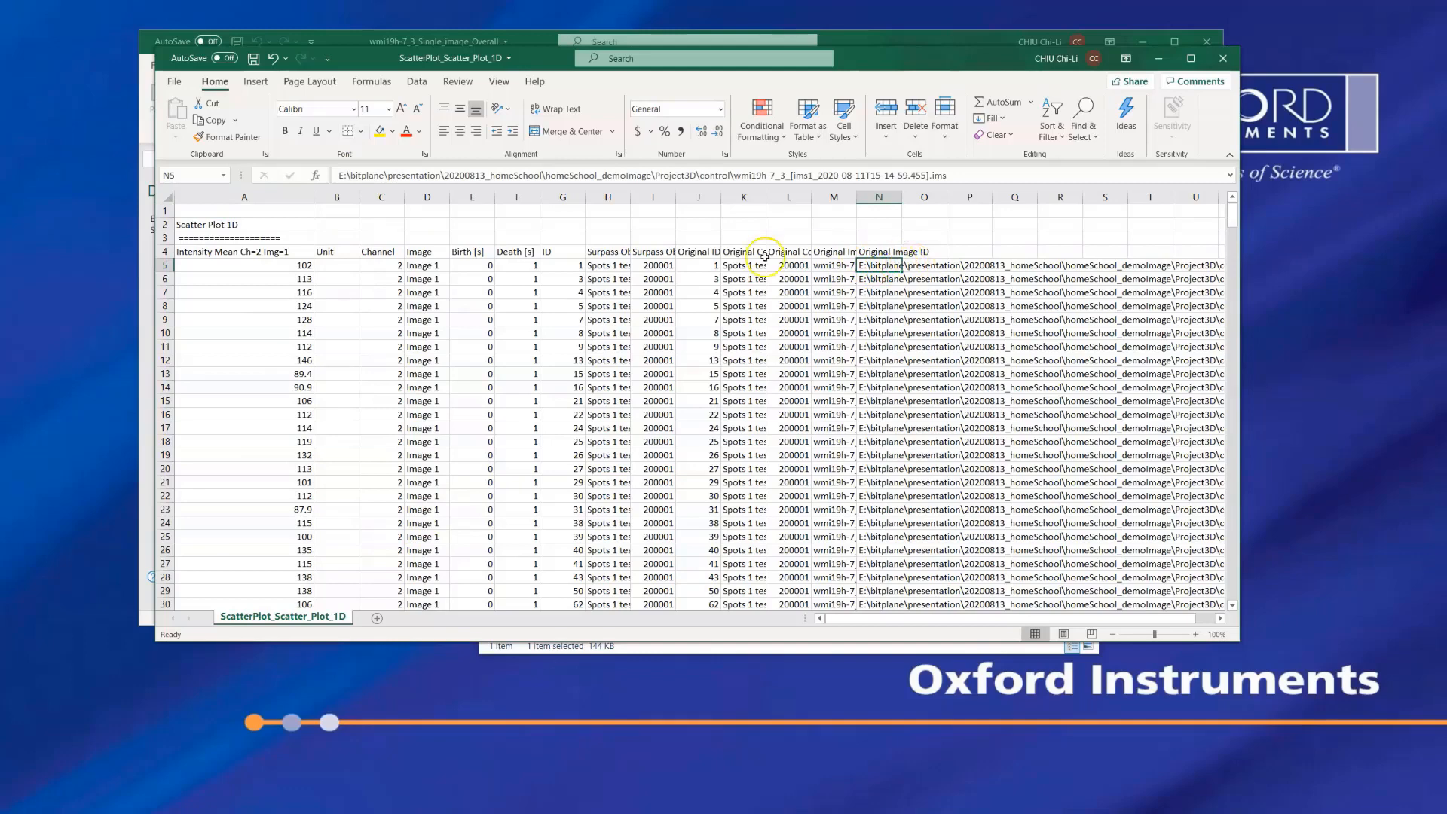
pyautogui.click(575, 266)
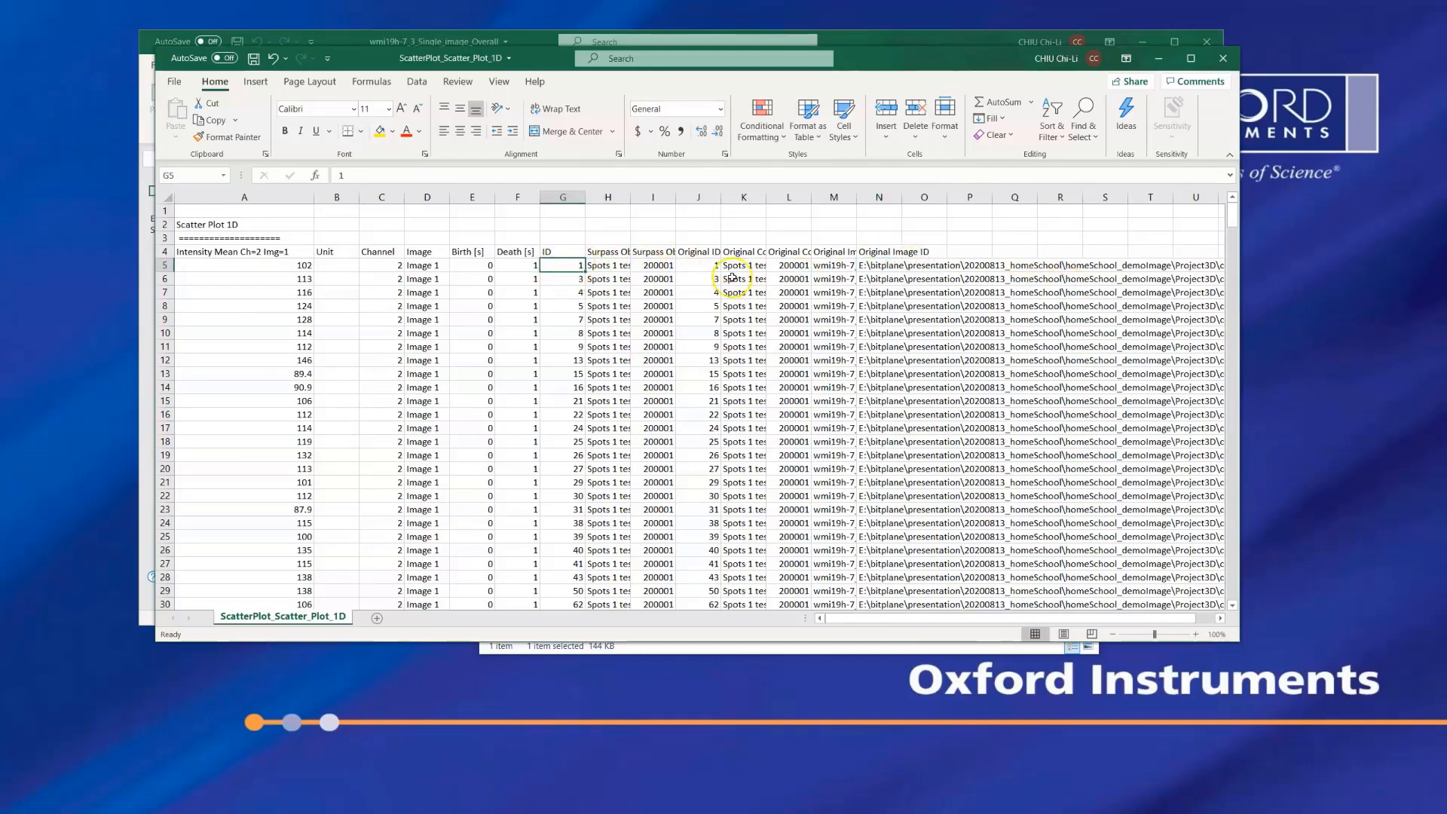
pyautogui.click(873, 264)
pyautogui.click(513, 265)
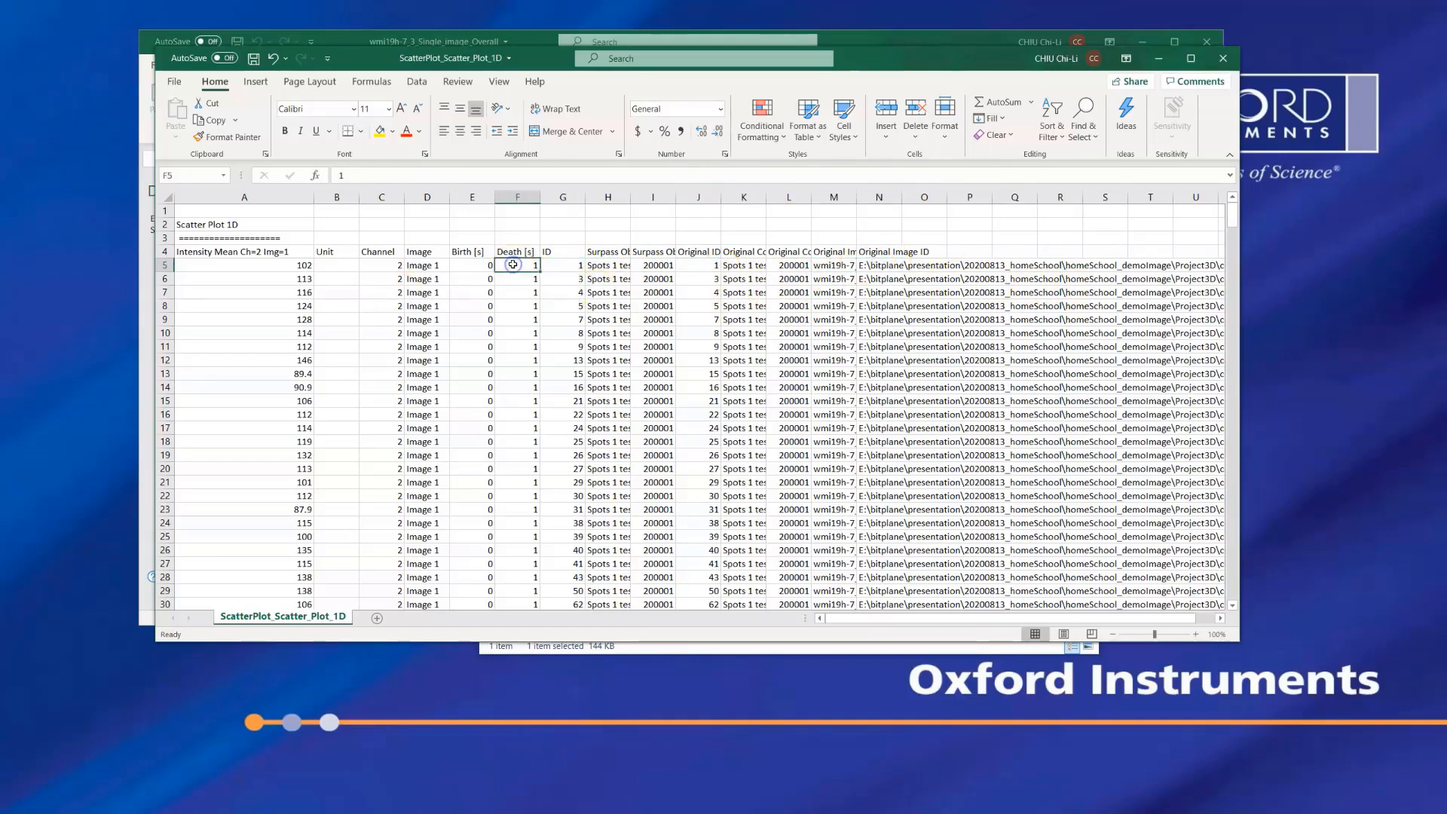
pyautogui.click(302, 266)
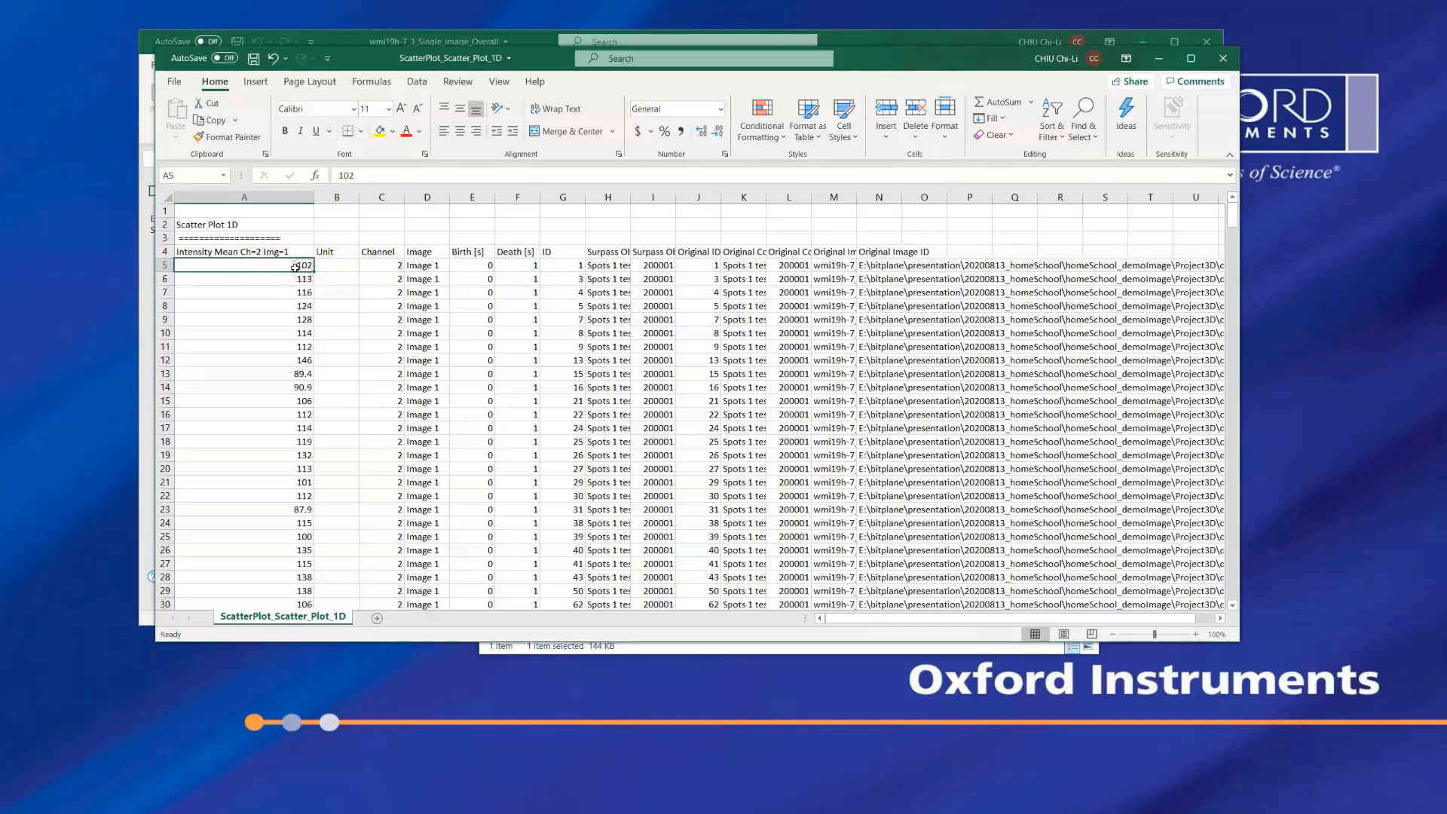
pyautogui.scroll(-6, 547, 490)
pyautogui.scroll(-4, 547, 491)
pyautogui.scroll(6, 547, 491)
pyautogui.scroll(4, 547, 491)
pyautogui.scroll(-1, 533, 381)
pyautogui.scroll(1, 528, 331)
pyautogui.moveTo(926, 66); pyautogui.dragTo(919, 295)
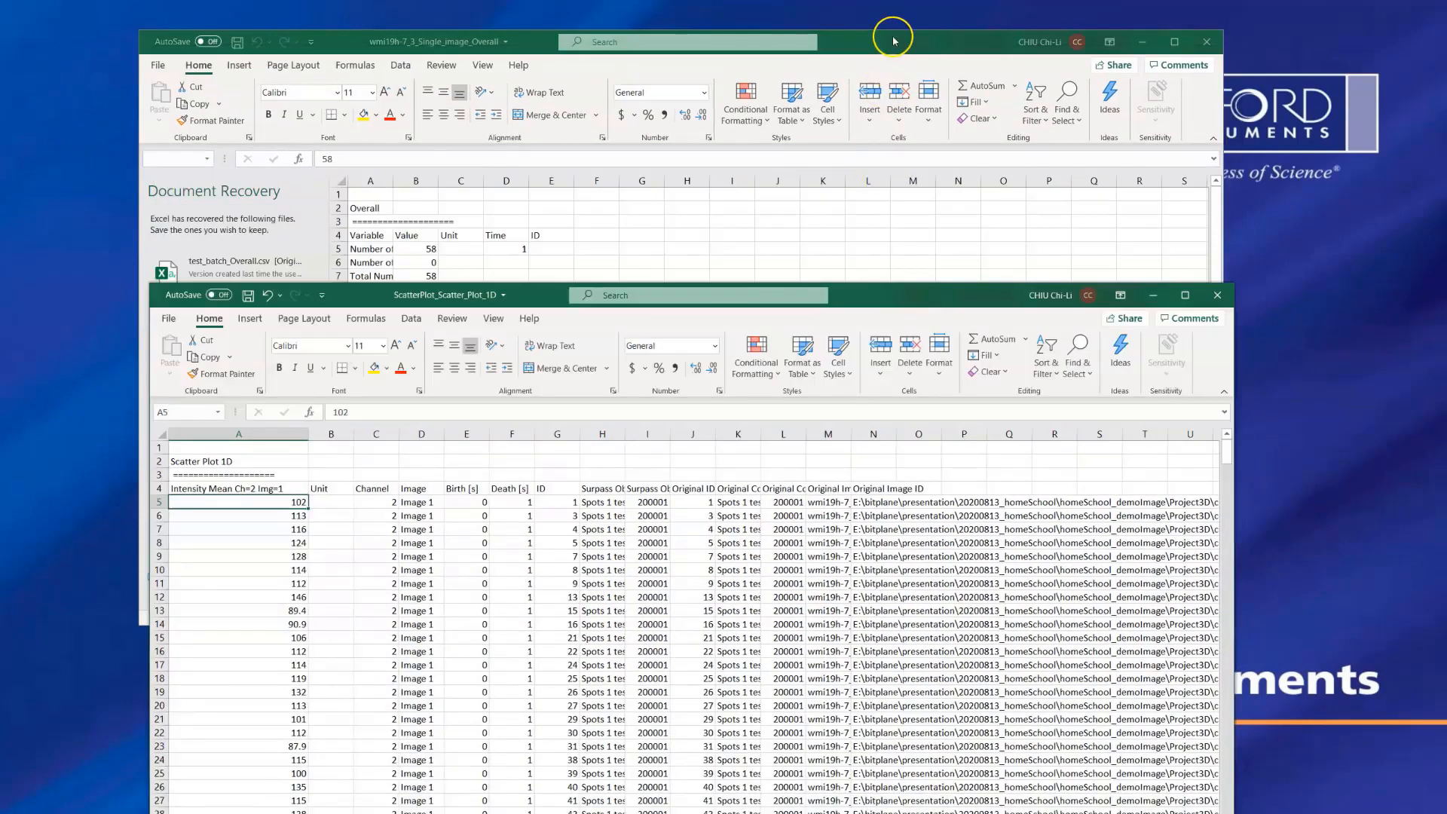
pyautogui.moveTo(899, 34); pyautogui.dragTo(920, 56)
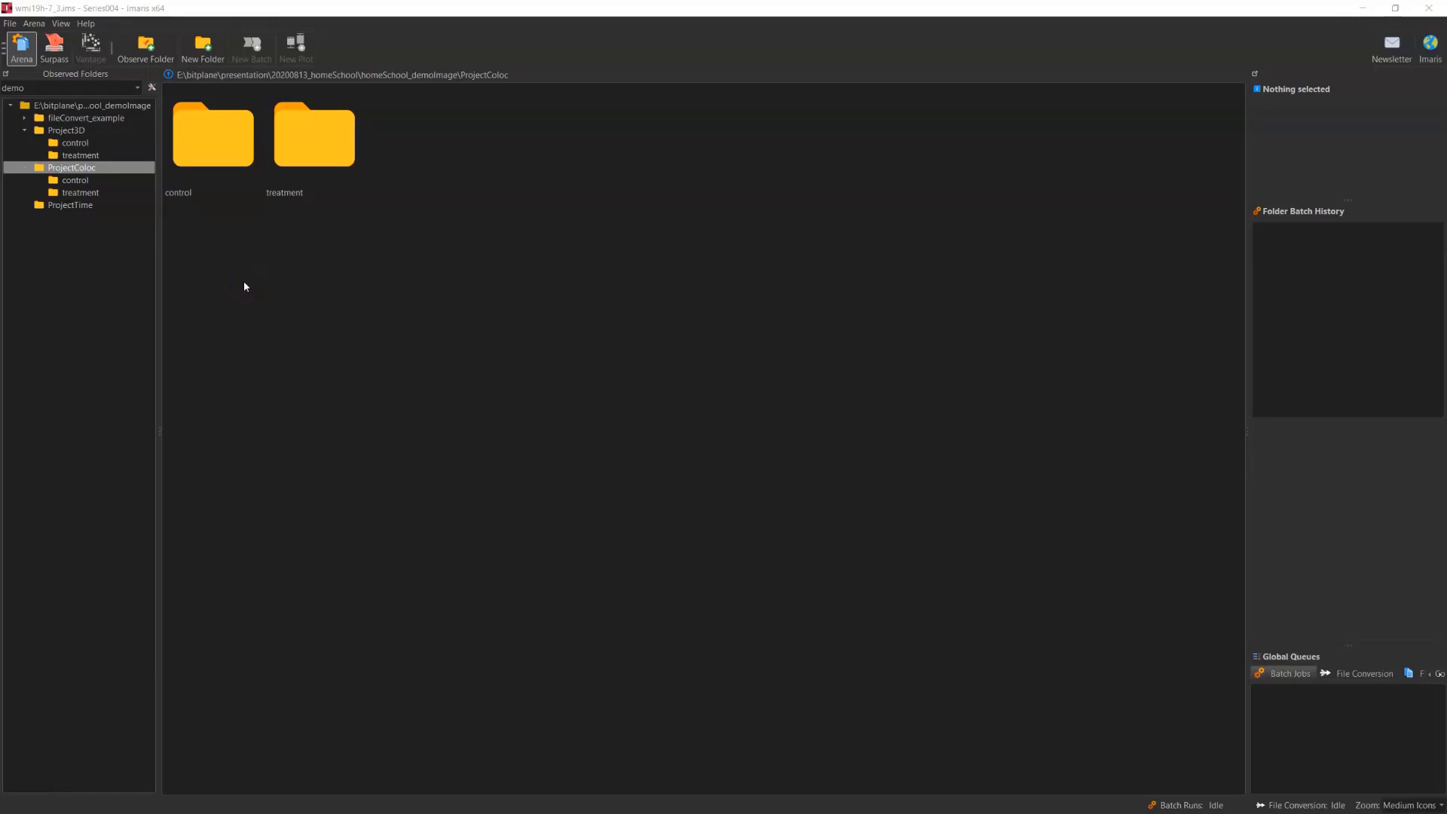
# Switch to Imaris and look through the images in the control and treatment folders of ProjectColoc
pyautogui.click(227, 178)
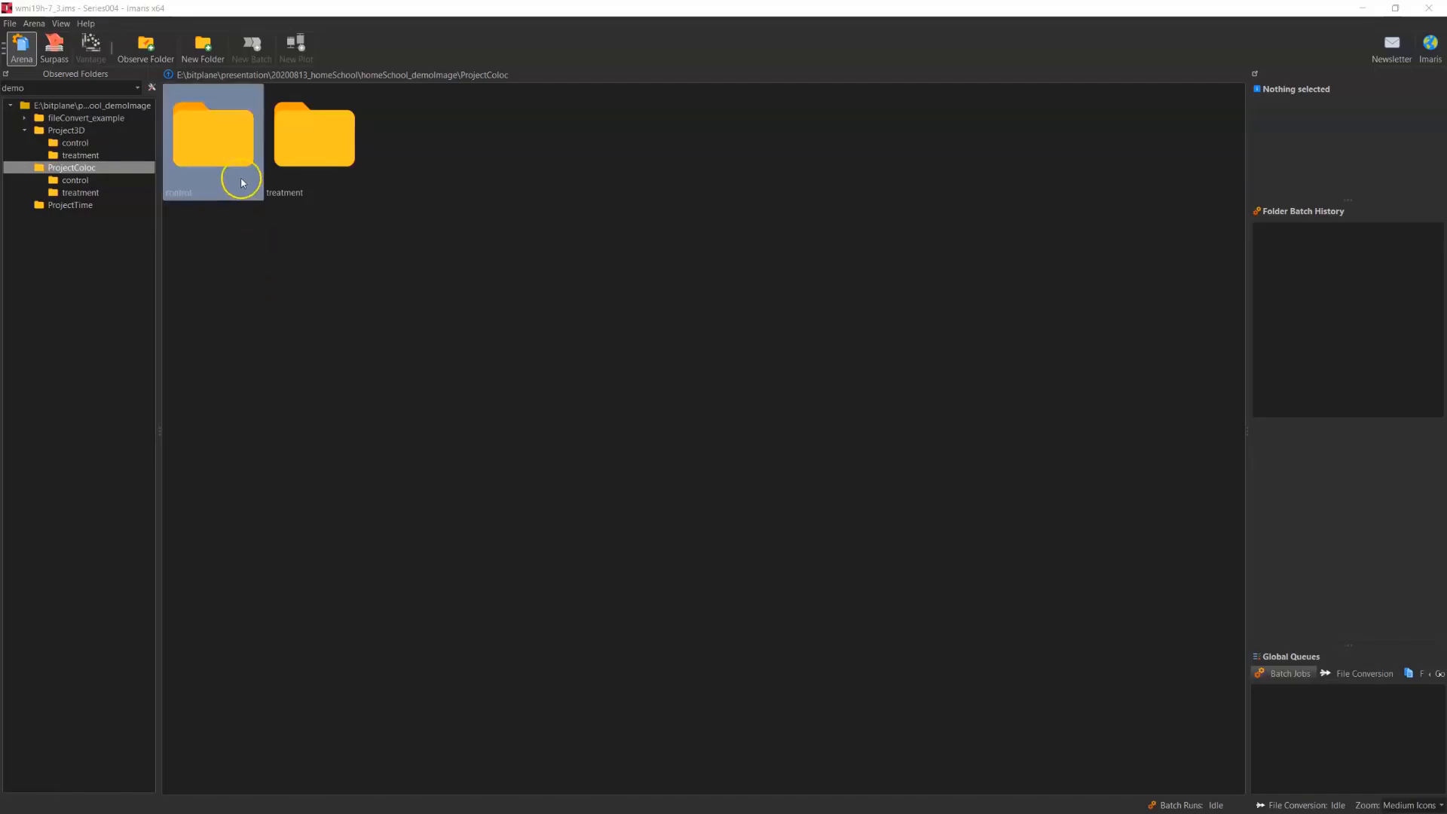
pyautogui.doubleClick(209, 173)
pyautogui.click(132, 194)
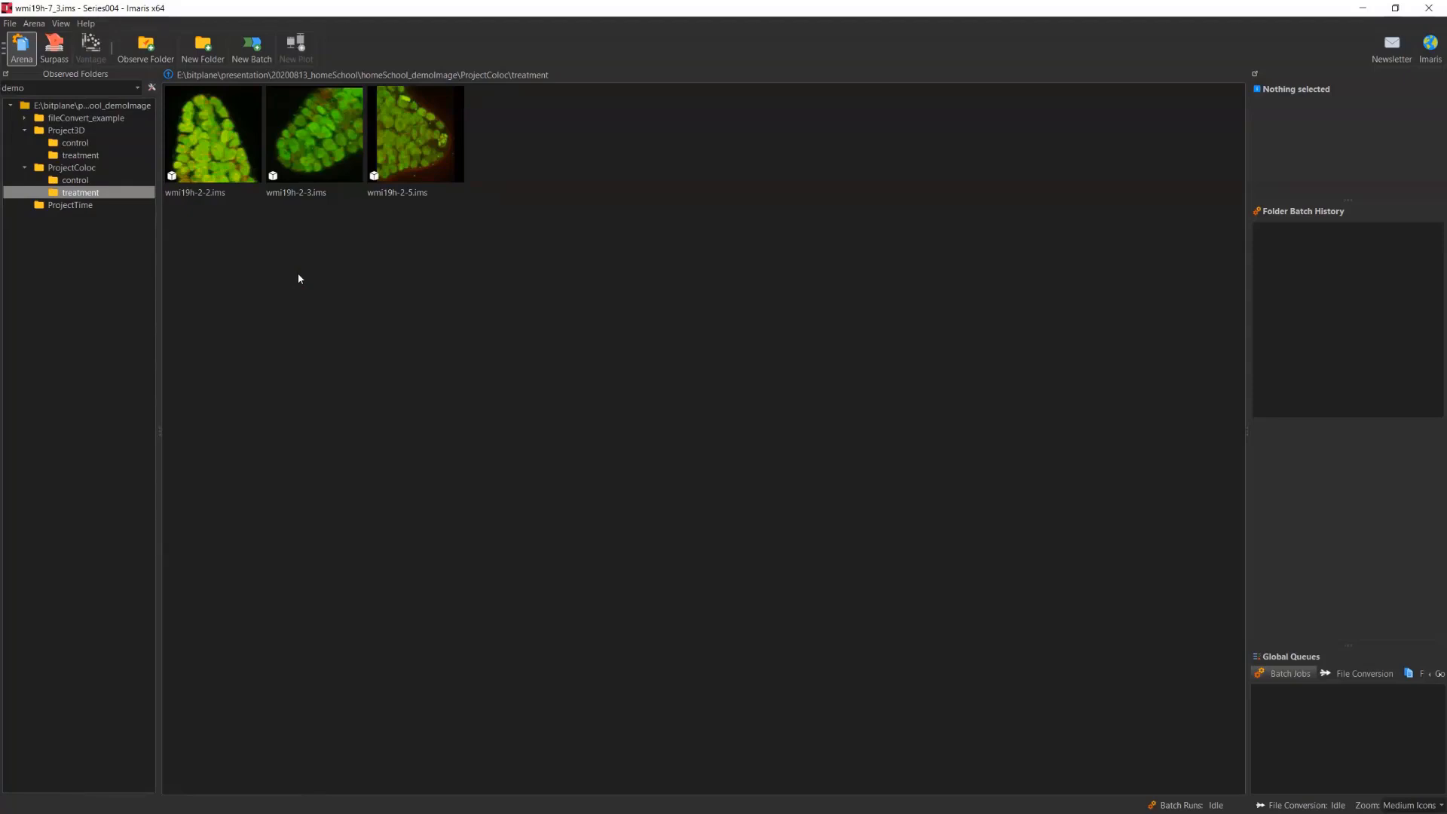
pyautogui.click(299, 278)
pyautogui.click(128, 186)
pyautogui.click(188, 265)
# Start a batch setup from wmi19h-7_3.ims in the control folder and proceed to object detection without any image processing commands
pyautogui.click(191, 136)
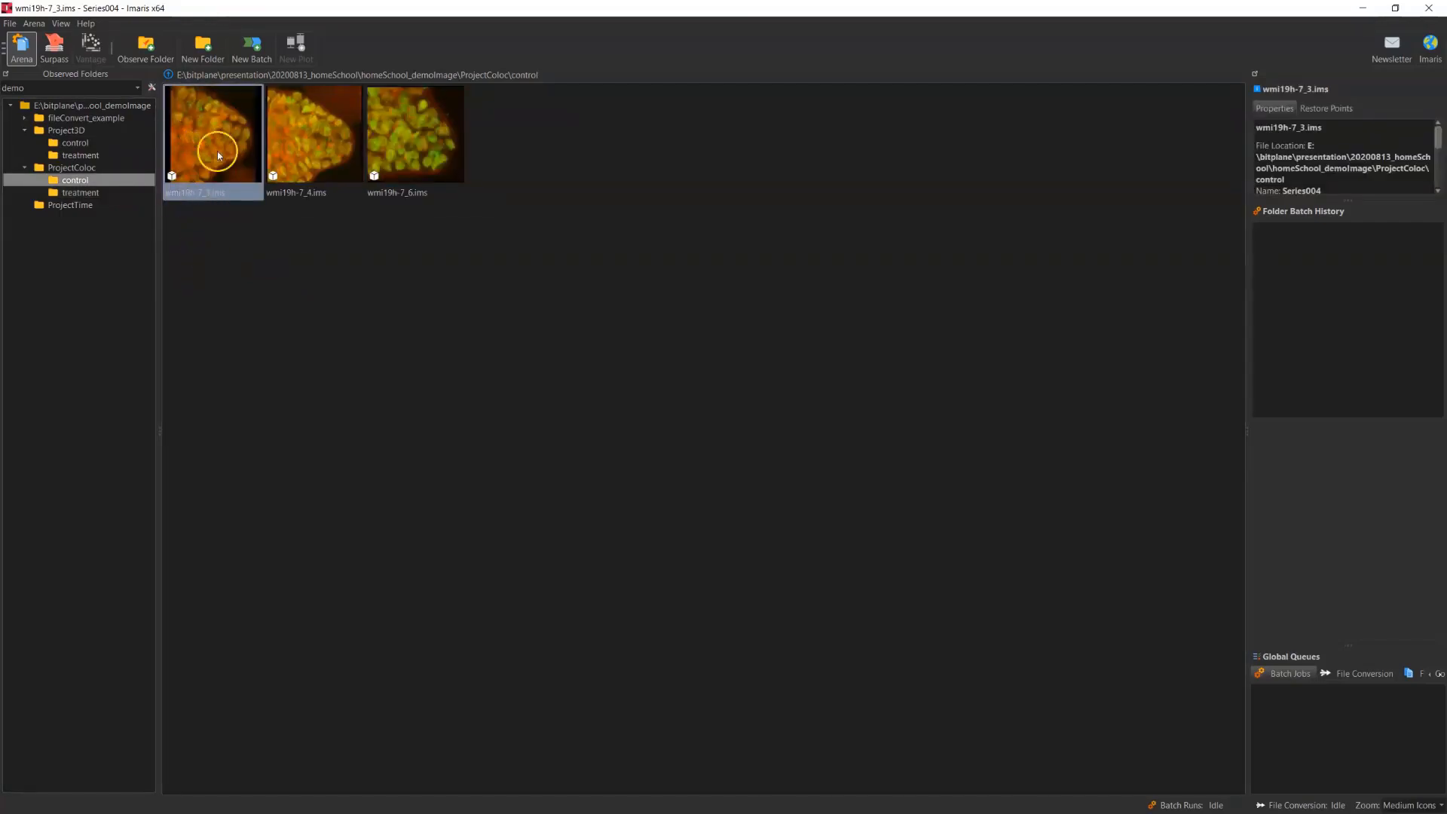
pyautogui.doubleClick(214, 140)
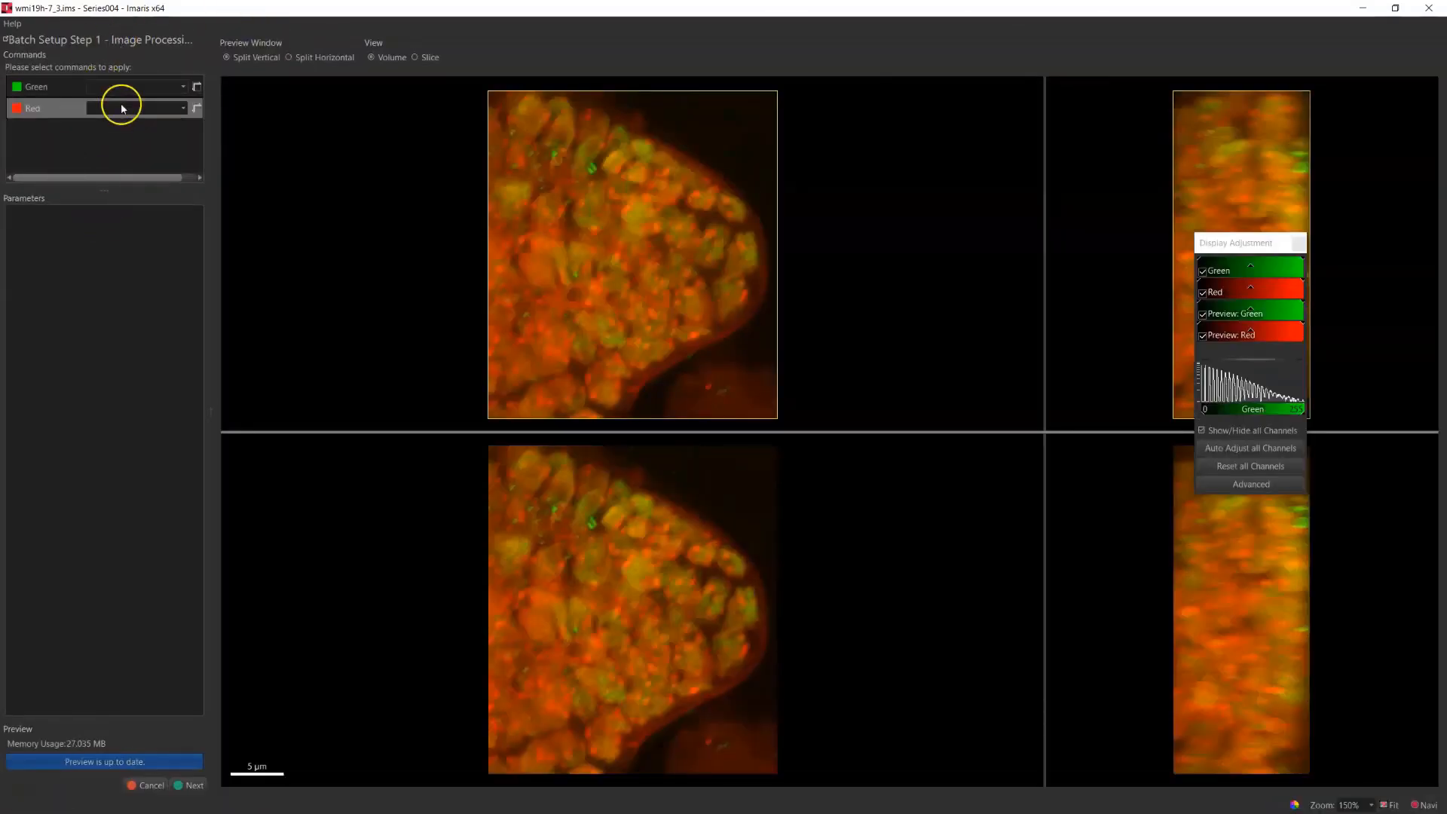
pyautogui.click(189, 790)
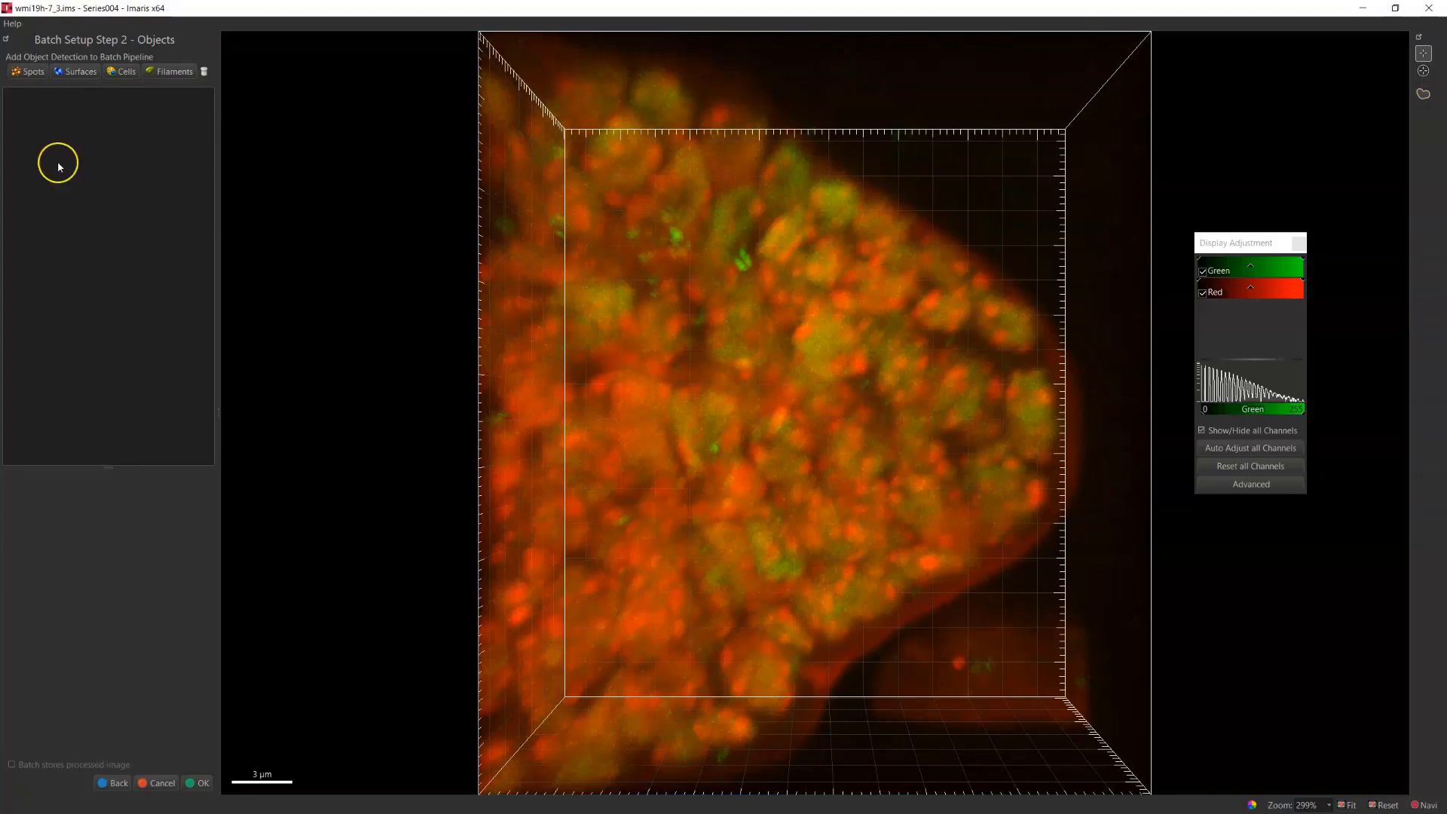
# Add a Surfaces detection to the batch pipeline, name it green, and turn off surface classification
pyautogui.click(75, 72)
pyautogui.click(45, 99)
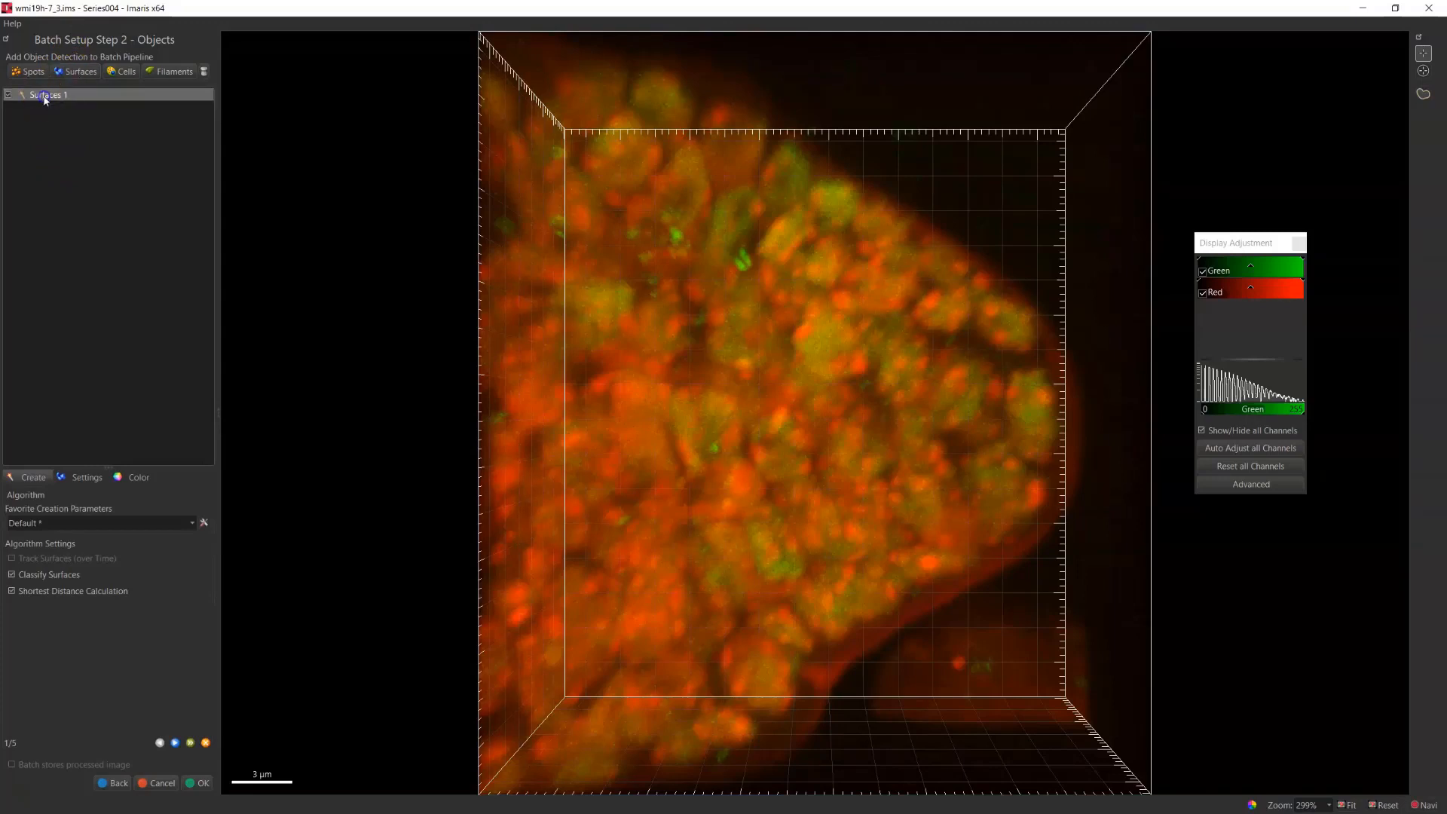
pyautogui.write('green')
pyautogui.press('Return')
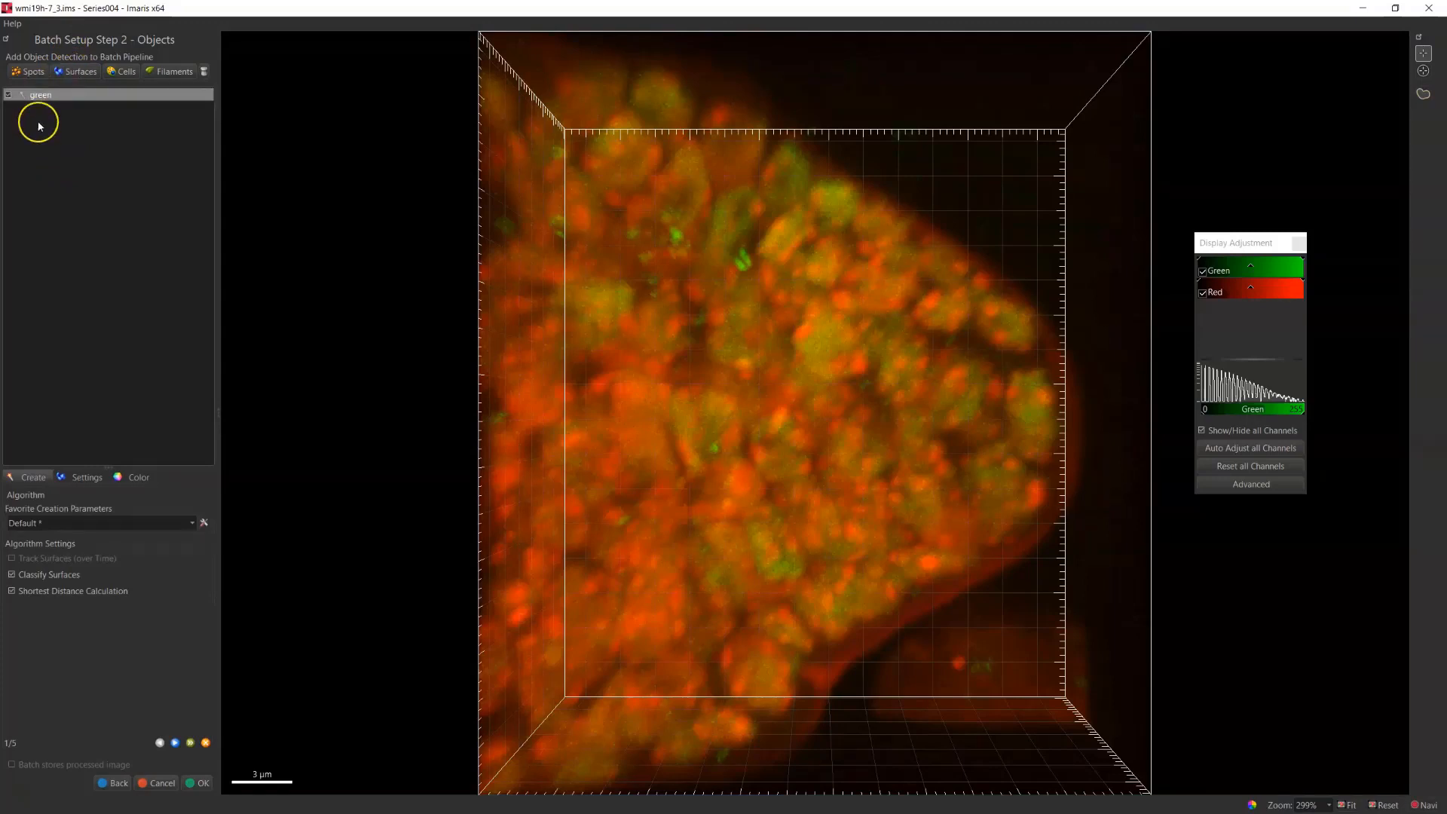
pyautogui.click(68, 575)
# Keep the default source channel settings and raise the absolute intensity threshold of the green surfaces to about 23.7
pyautogui.click(174, 744)
pyautogui.click(175, 744)
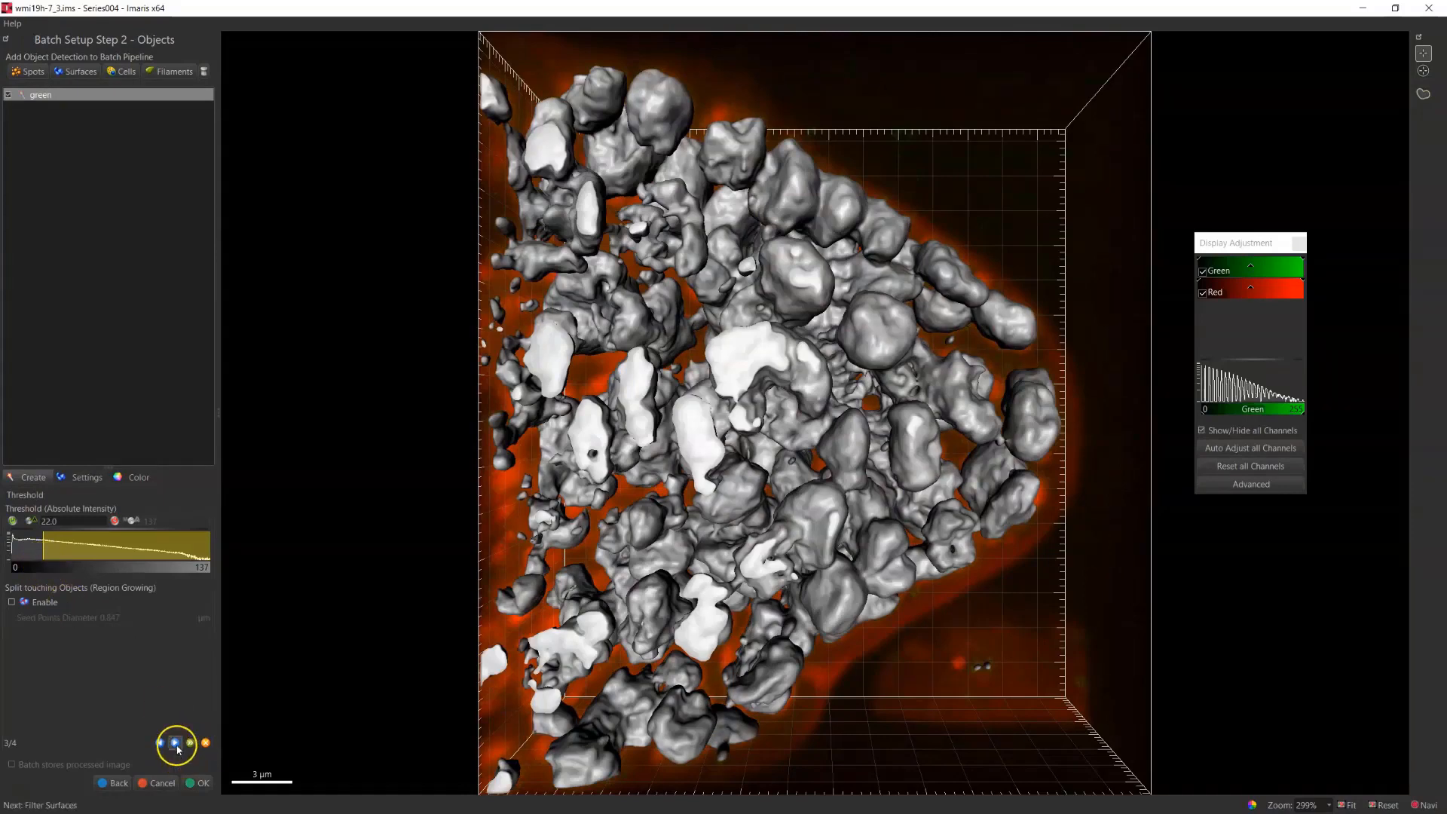
pyautogui.moveTo(38, 549); pyautogui.dragTo(47, 550)
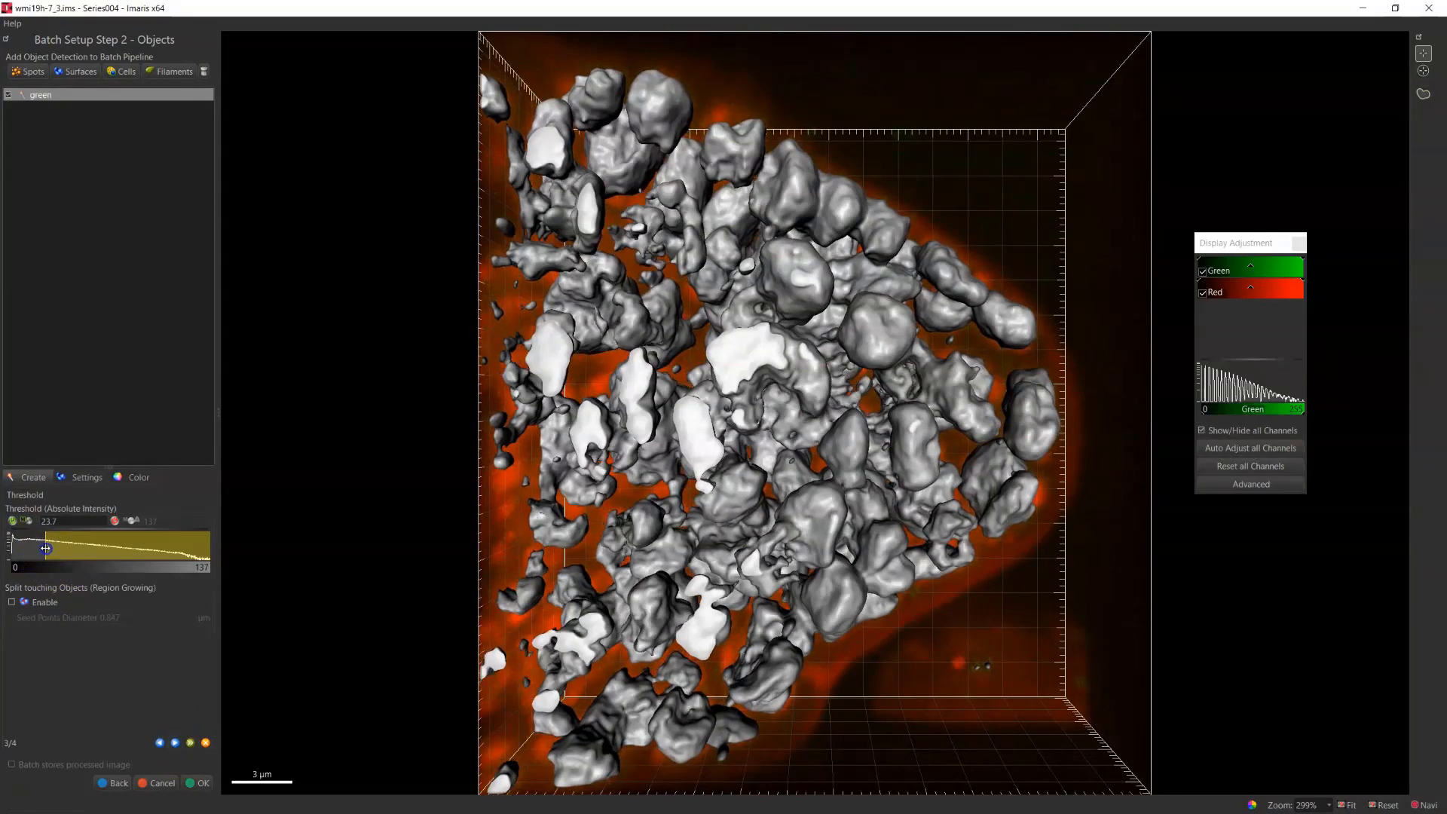
# Filter the green surfaces to a Number of Voxels above about 18028 and finish the surface creation
pyautogui.click(179, 743)
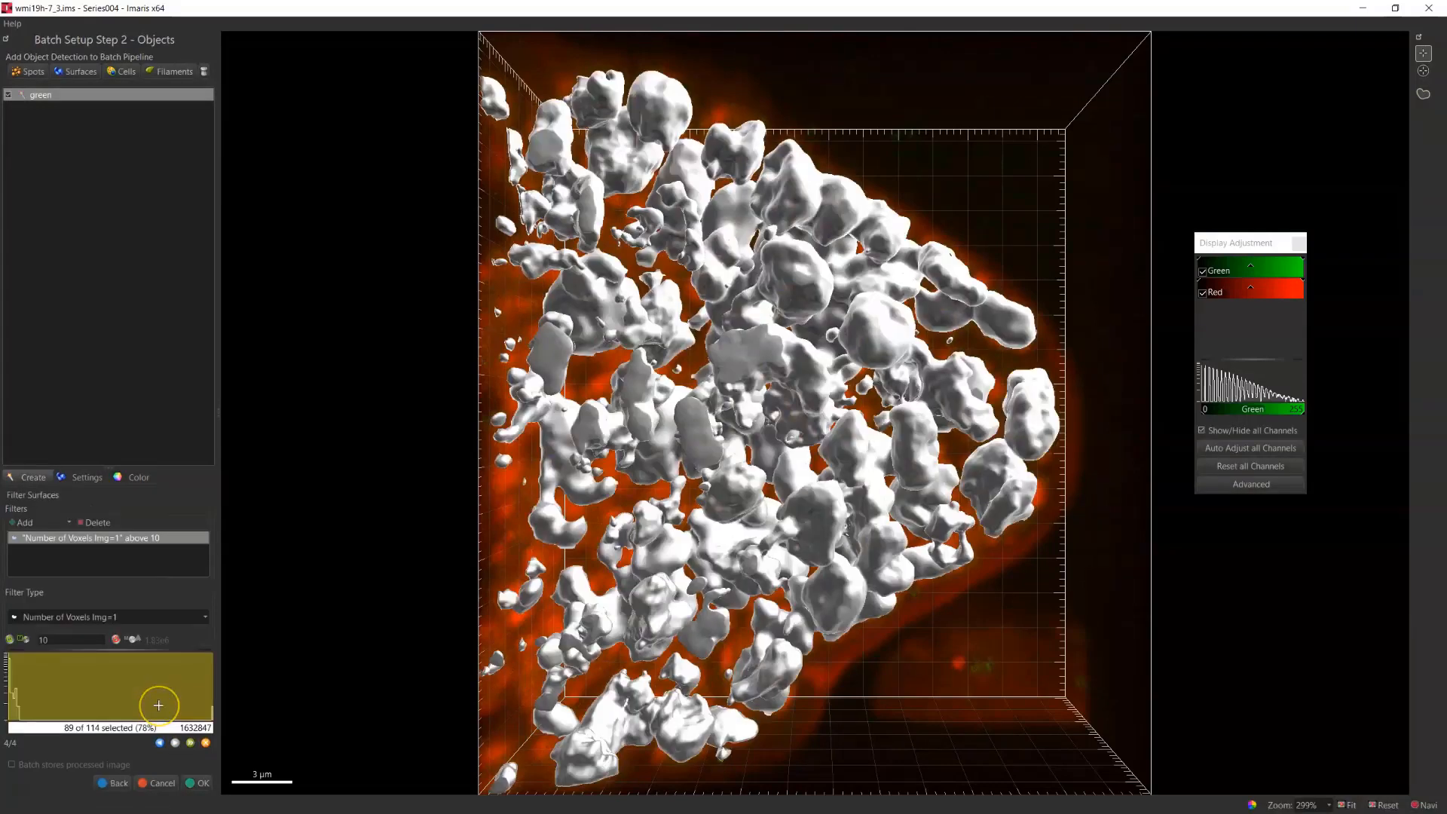
pyautogui.click(11, 678)
pyautogui.moveTo(11, 678); pyautogui.dragTo(11, 677)
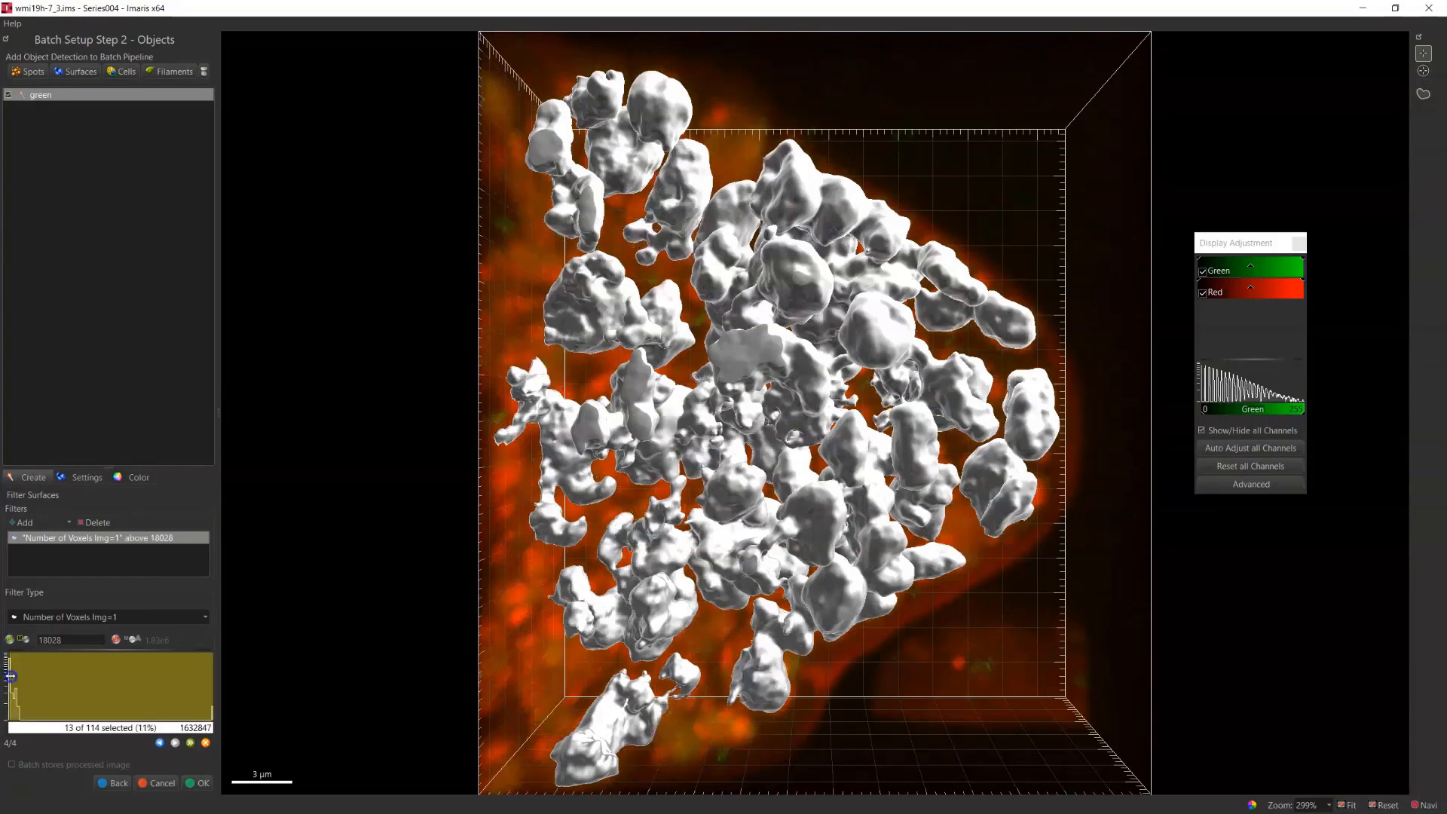
pyautogui.click(205, 744)
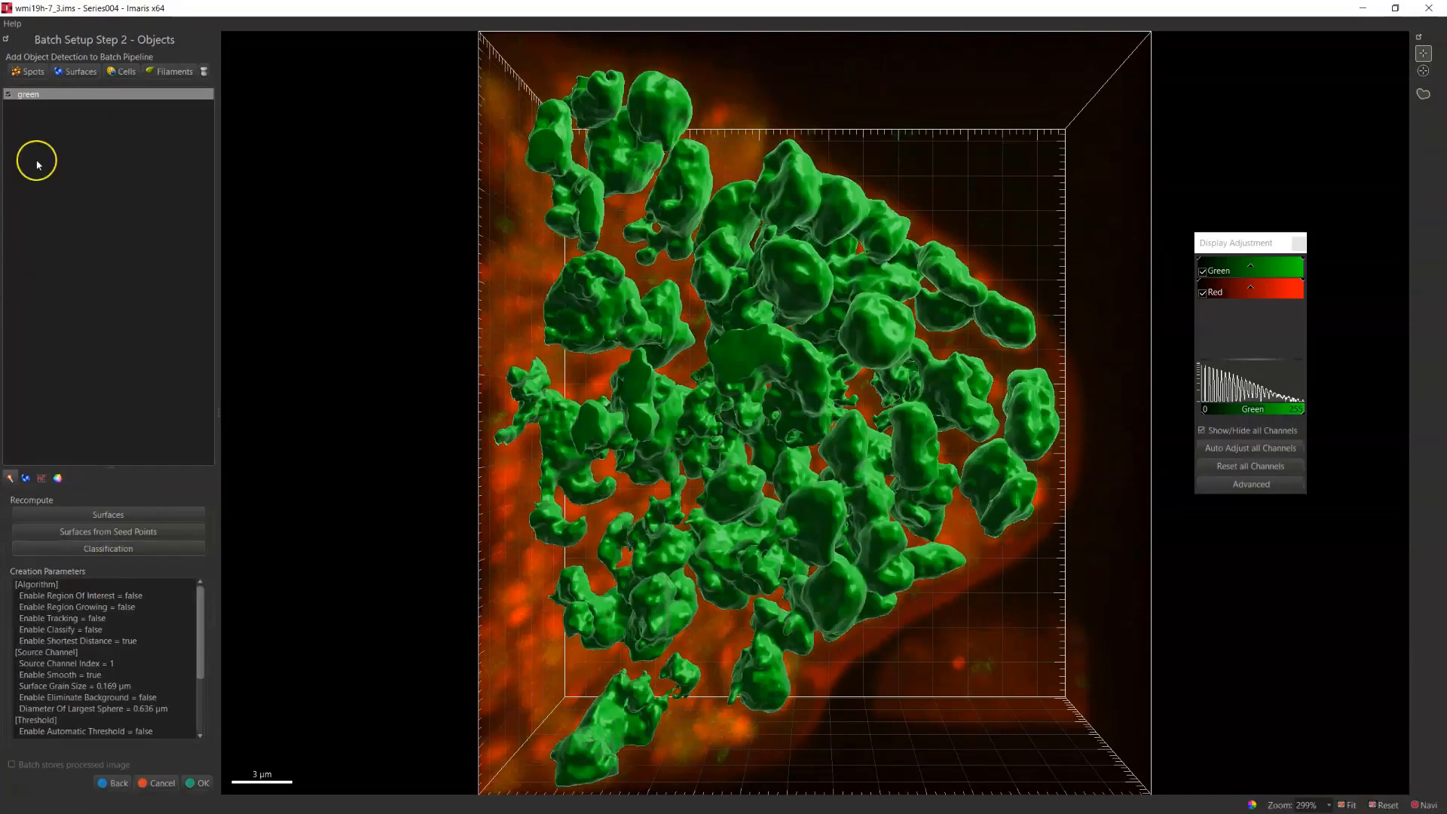
# Add a Spots detection to the batch pipeline and hide the green surfaces
pyautogui.click(28, 73)
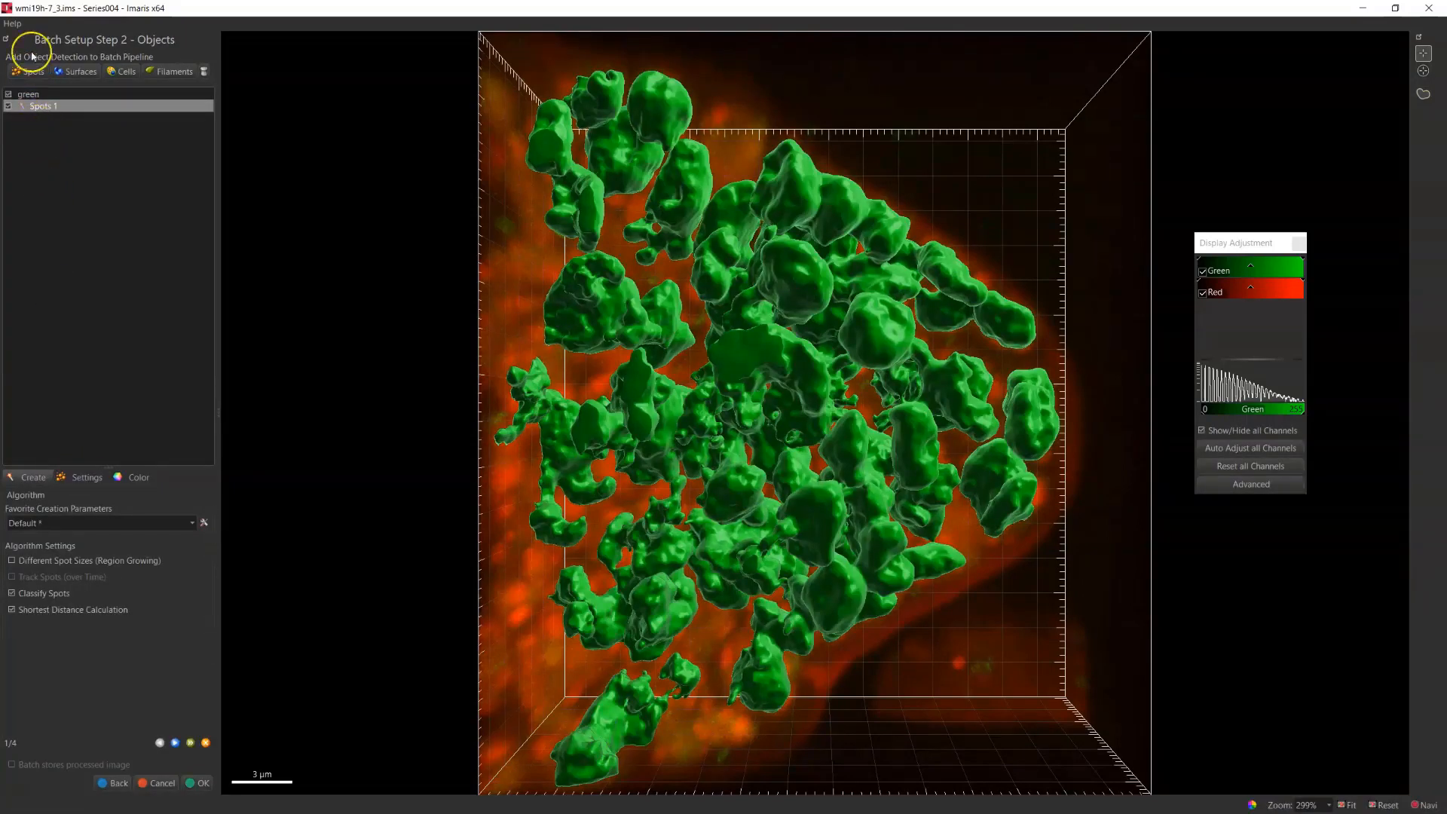
pyautogui.click(7, 96)
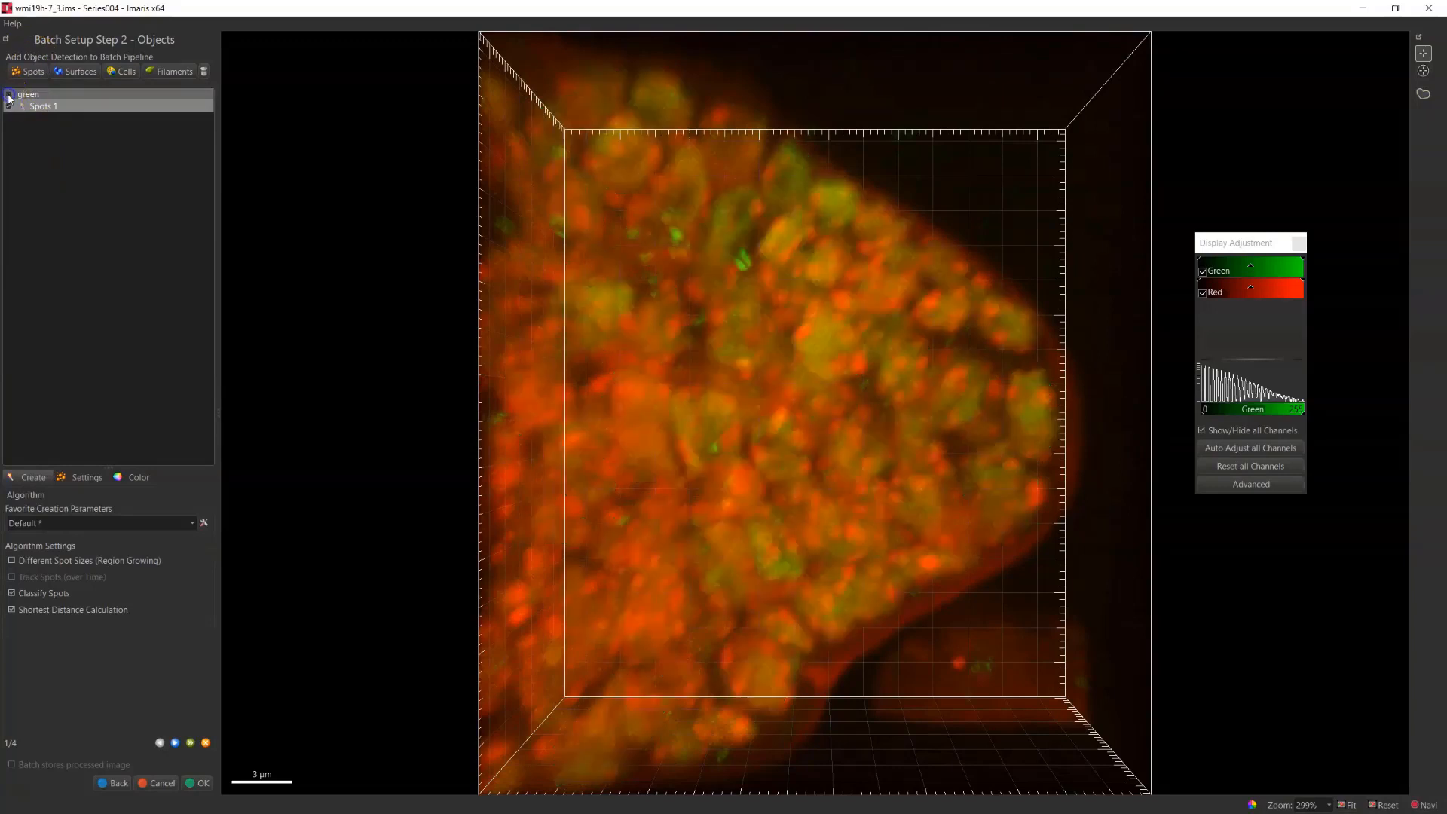
pyautogui.click(55, 107)
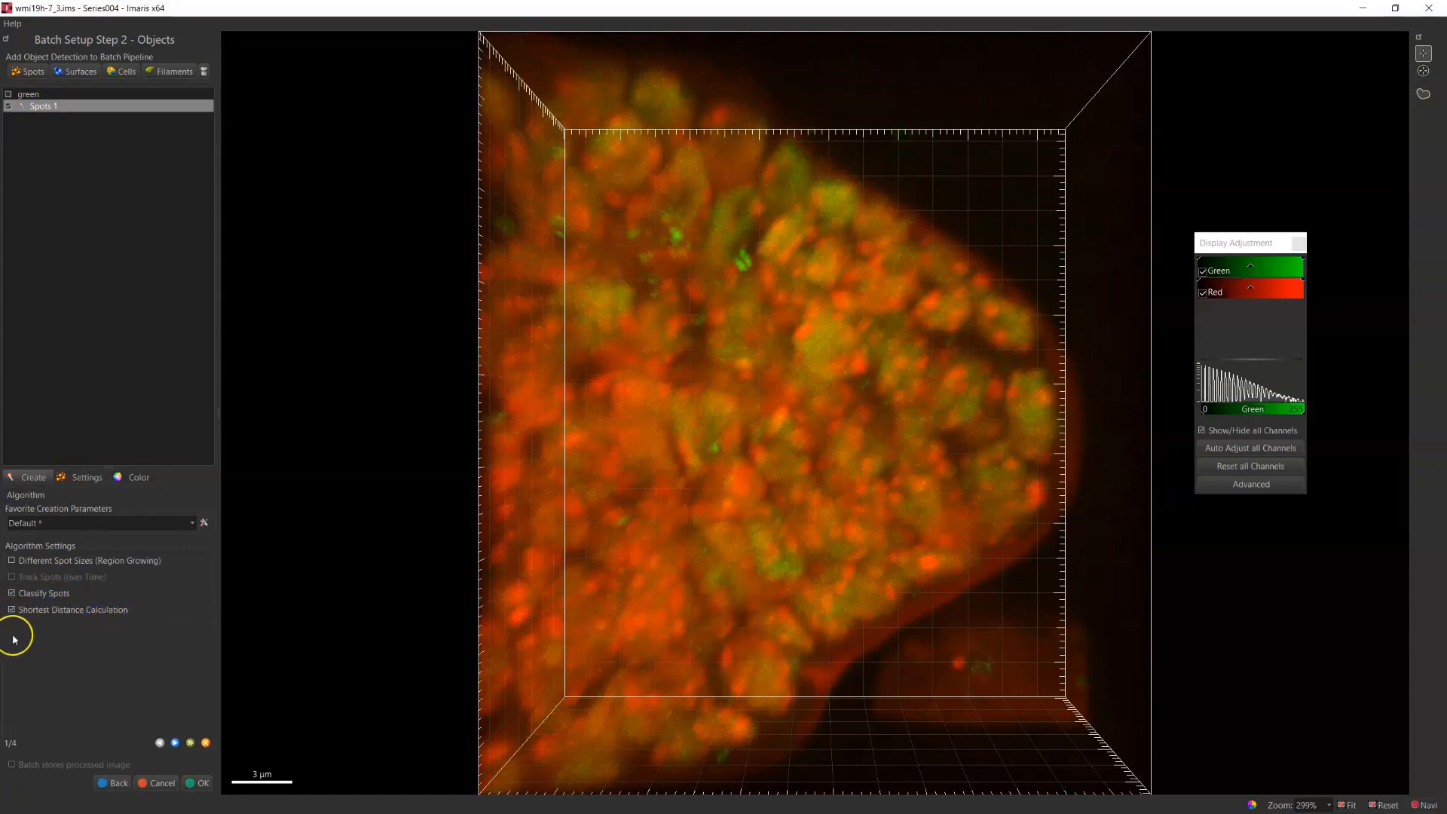
# Detect the spots on Channel 2 - Red with the default diameter and automatic Quality threshold, and continue to spot classification
pyautogui.click(176, 743)
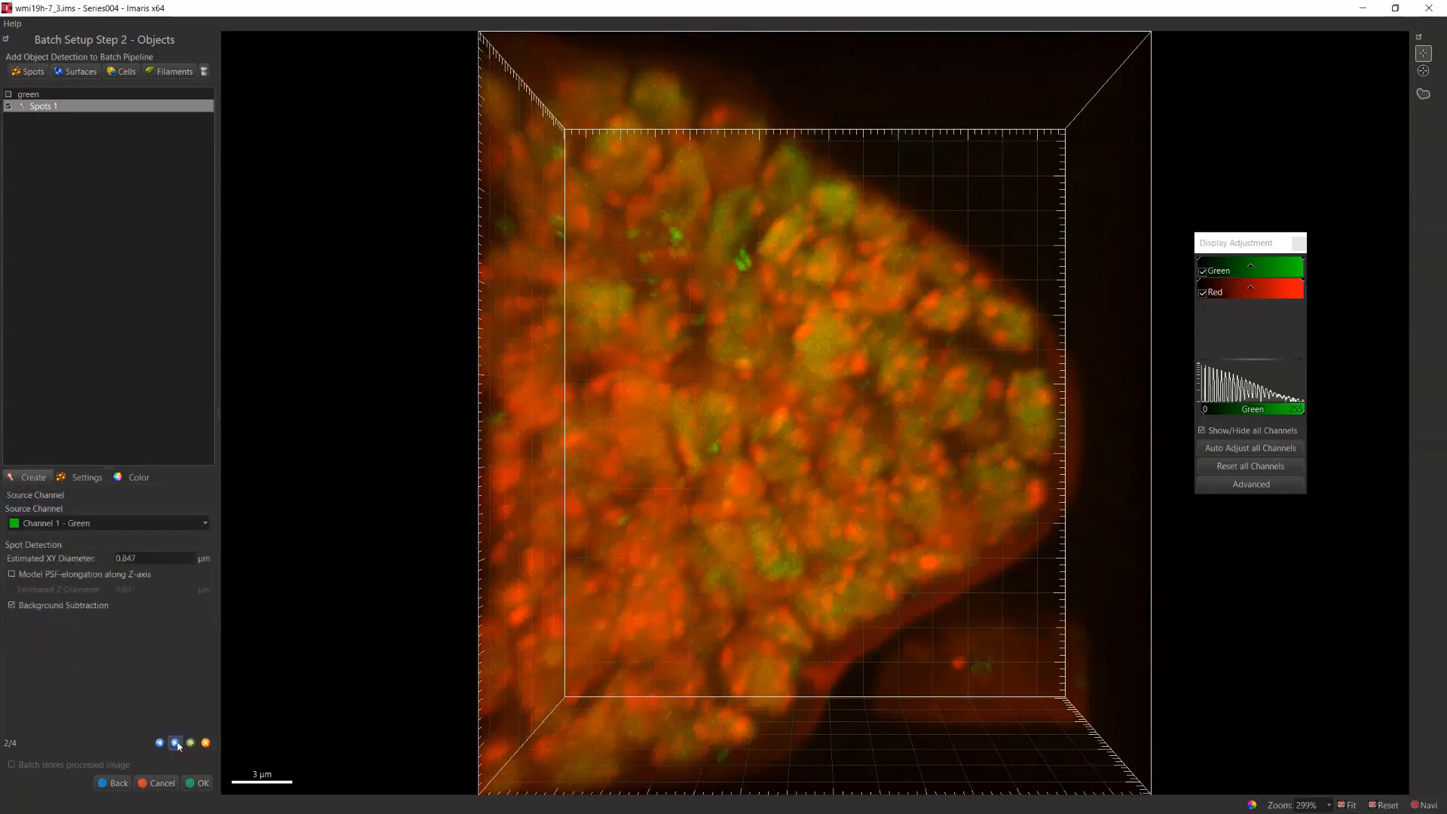
pyautogui.click(114, 525)
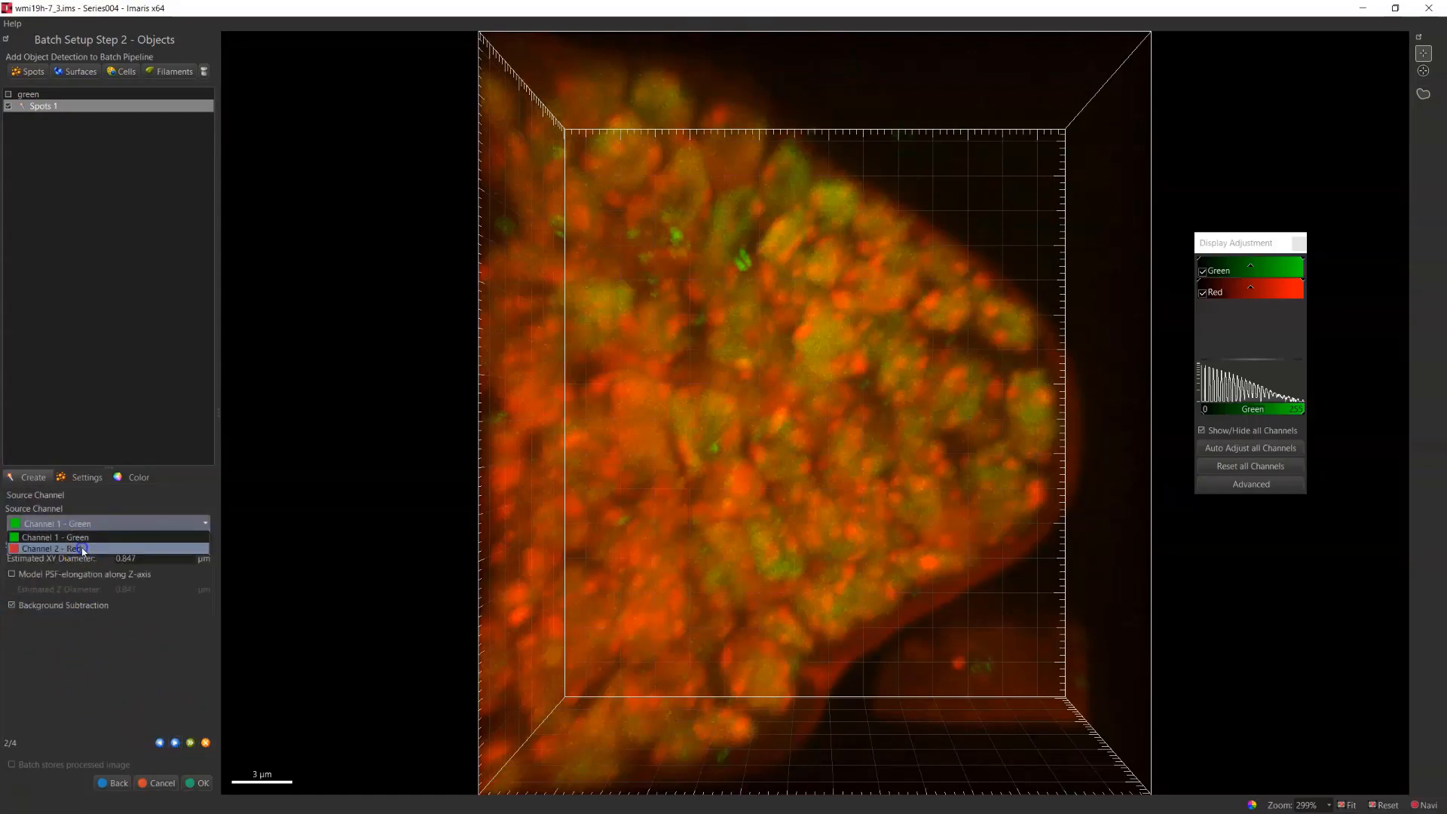
pyautogui.click(52, 549)
pyautogui.click(174, 743)
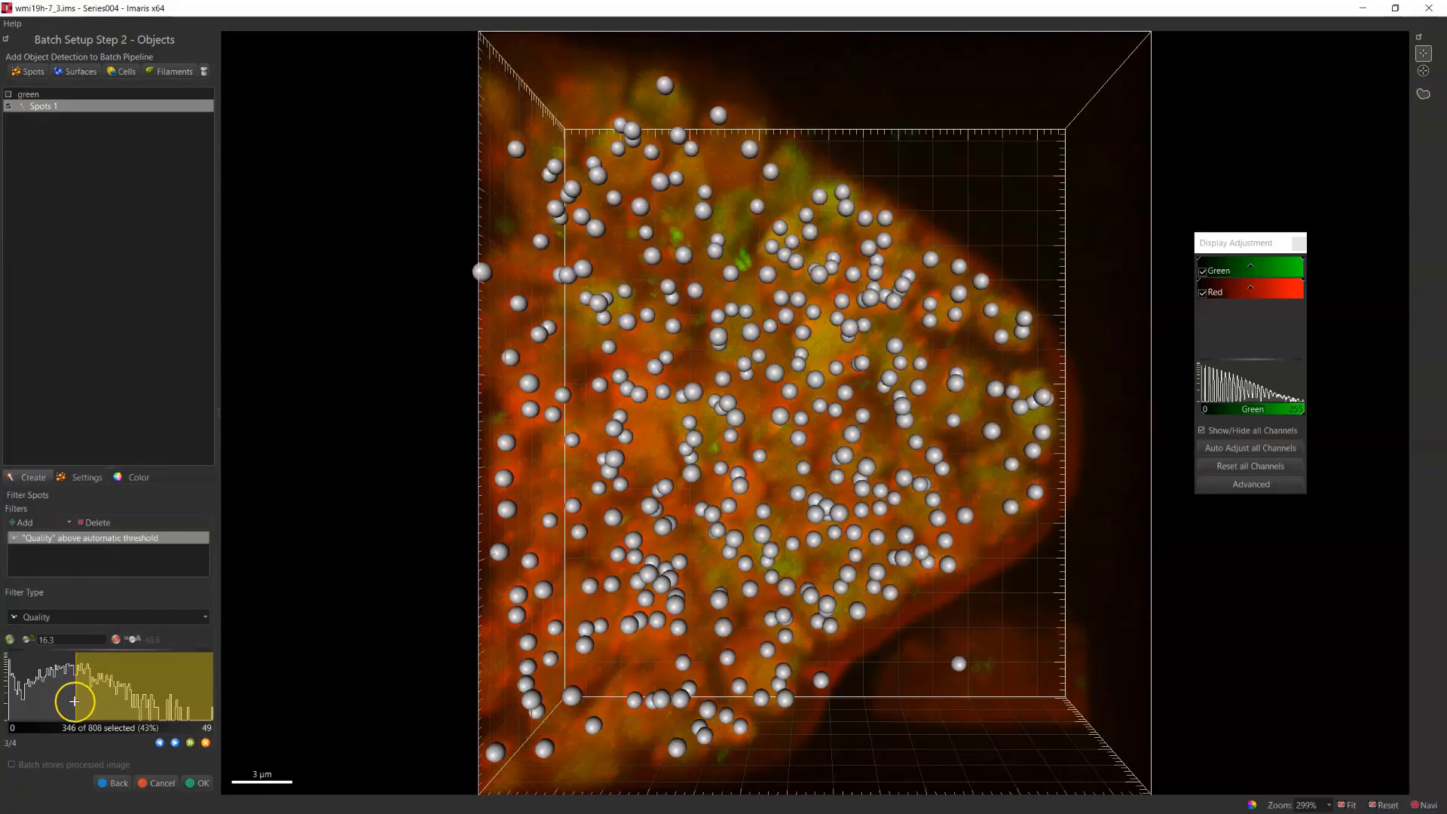
pyautogui.click(174, 743)
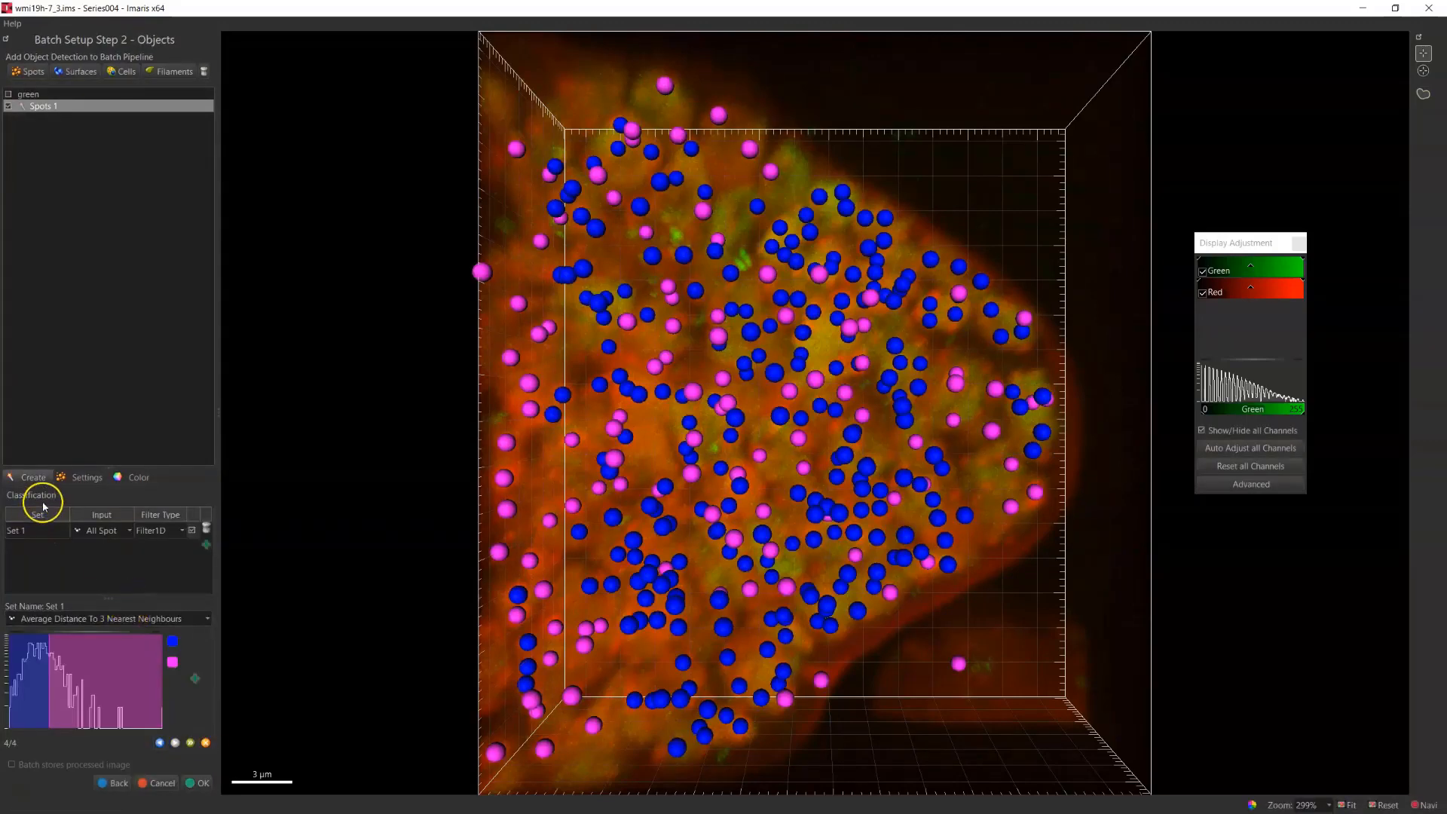
# Name the spot classification set green location and base it on the Shortest Distance to Surfaces Surfaces=green
pyautogui.doubleClick(41, 531)
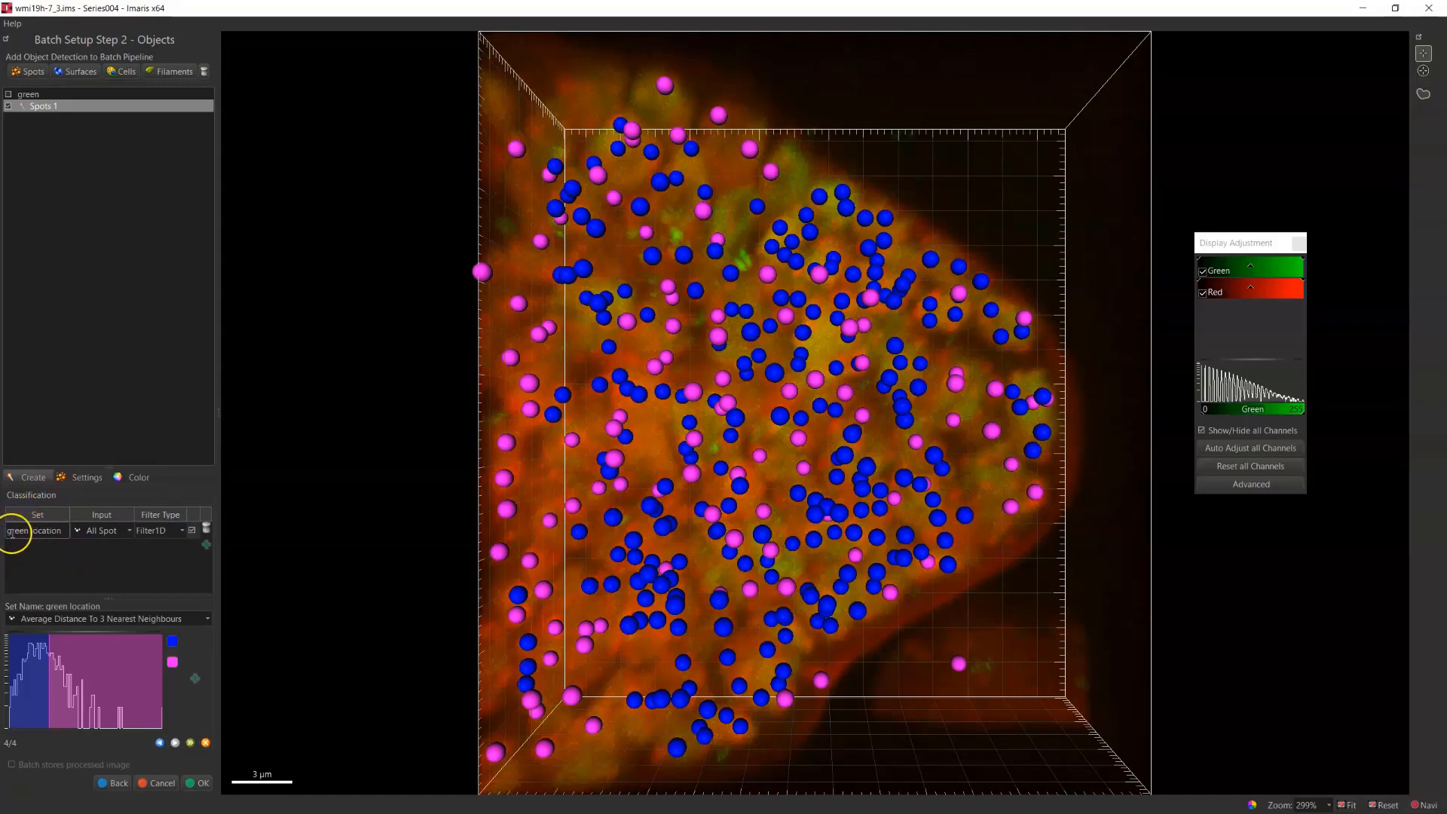
pyautogui.click(66, 619)
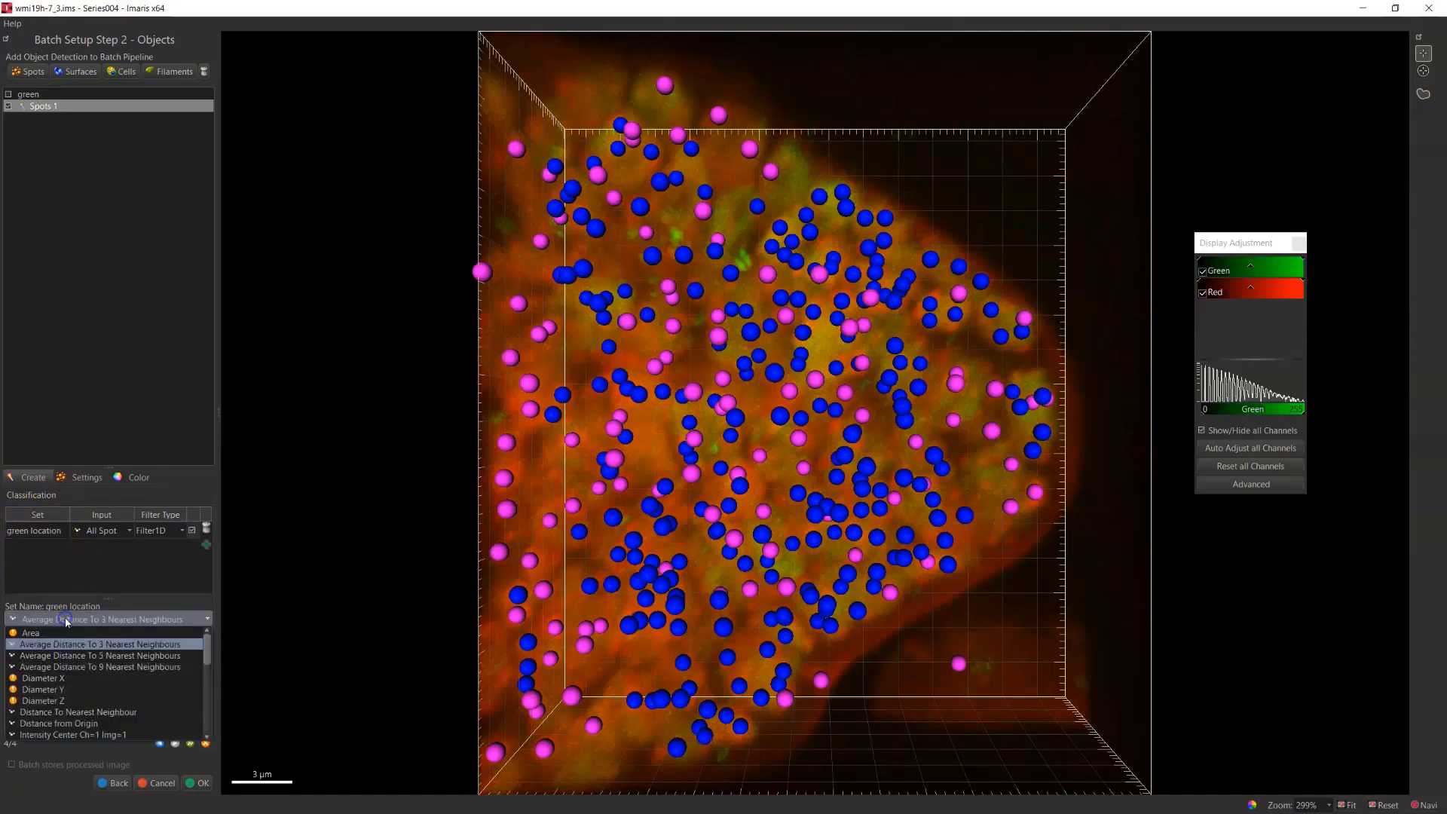
pyautogui.scroll(-7, 75, 656)
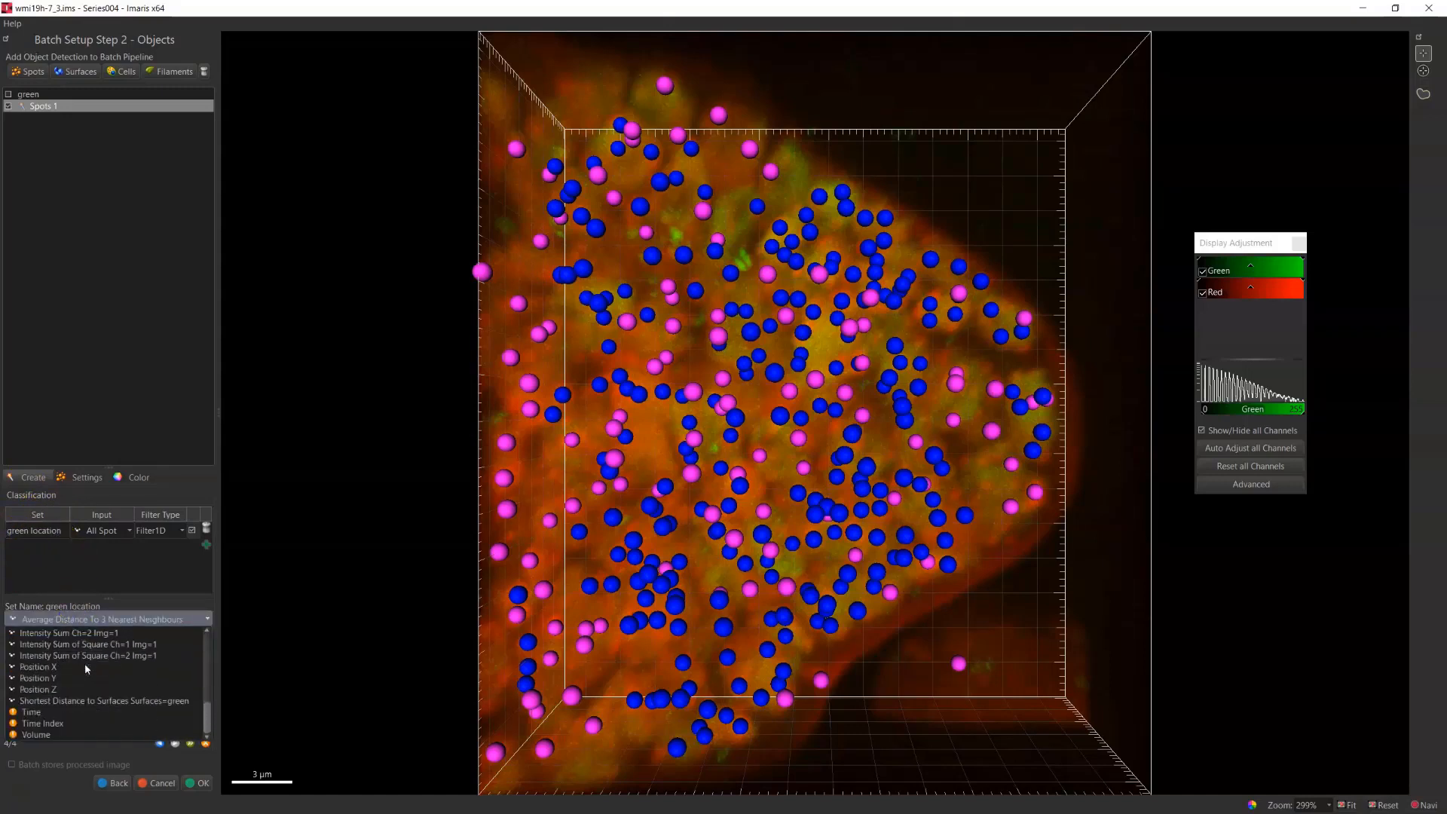
pyautogui.click(67, 701)
# Adjust the distance cutoff between the two spot classes on the histogram, ending slightly left of the middle of the zoomed range
pyautogui.moveTo(86, 653); pyautogui.dragTo(38, 661)
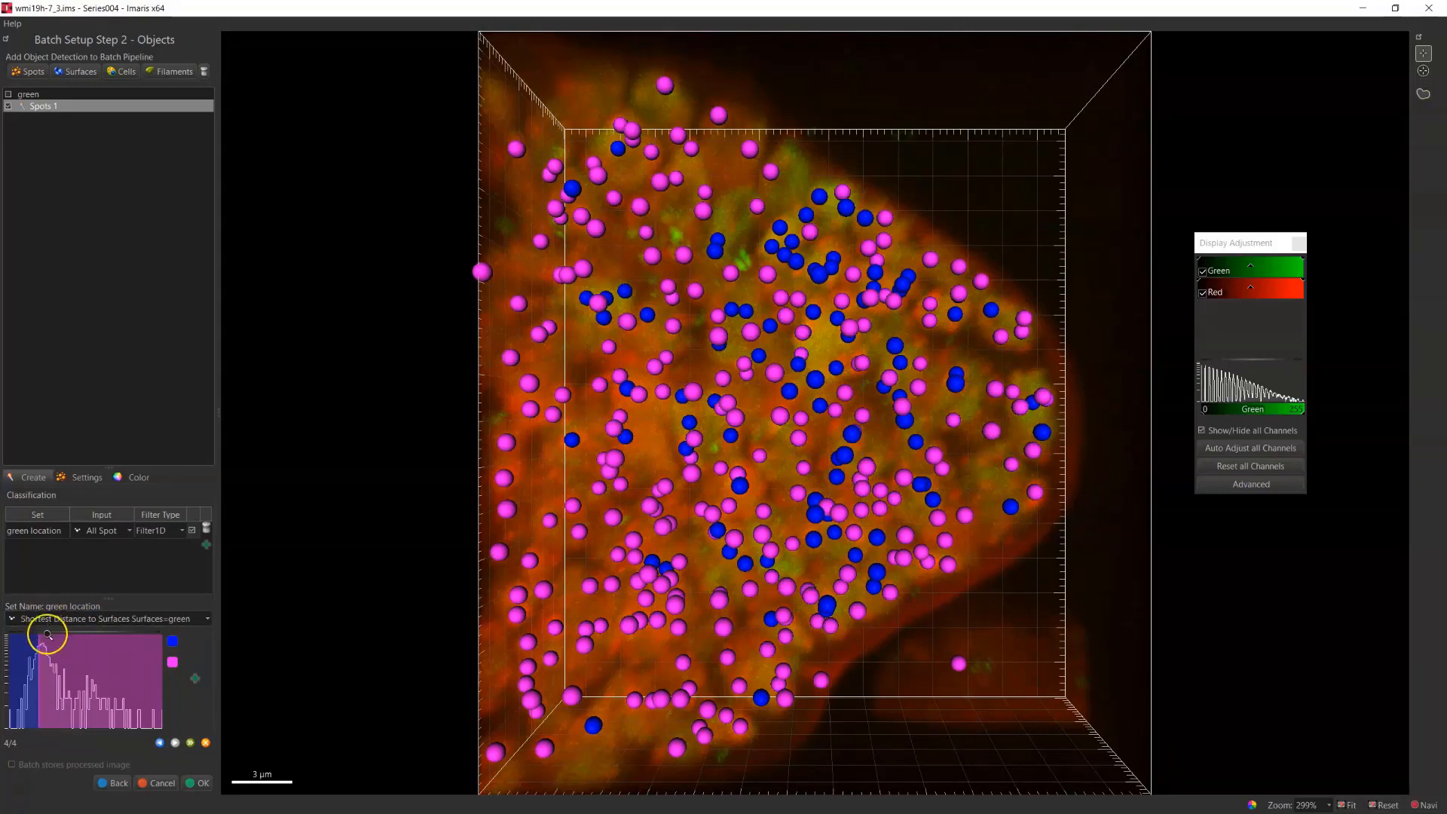
pyautogui.scroll(2, 42, 659)
pyautogui.scroll(3, 42, 659)
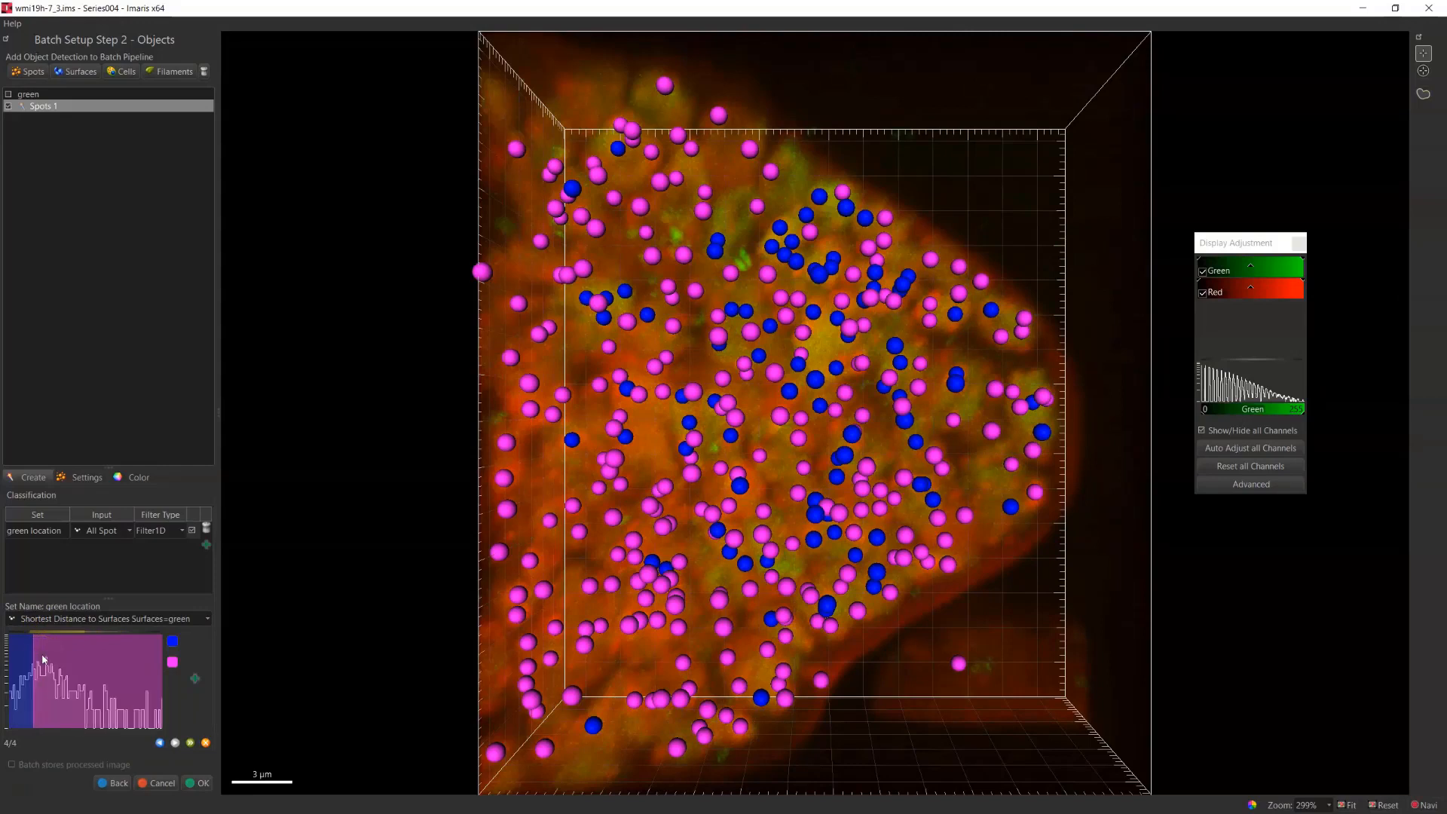
pyautogui.moveTo(30, 647); pyautogui.dragTo(68, 653)
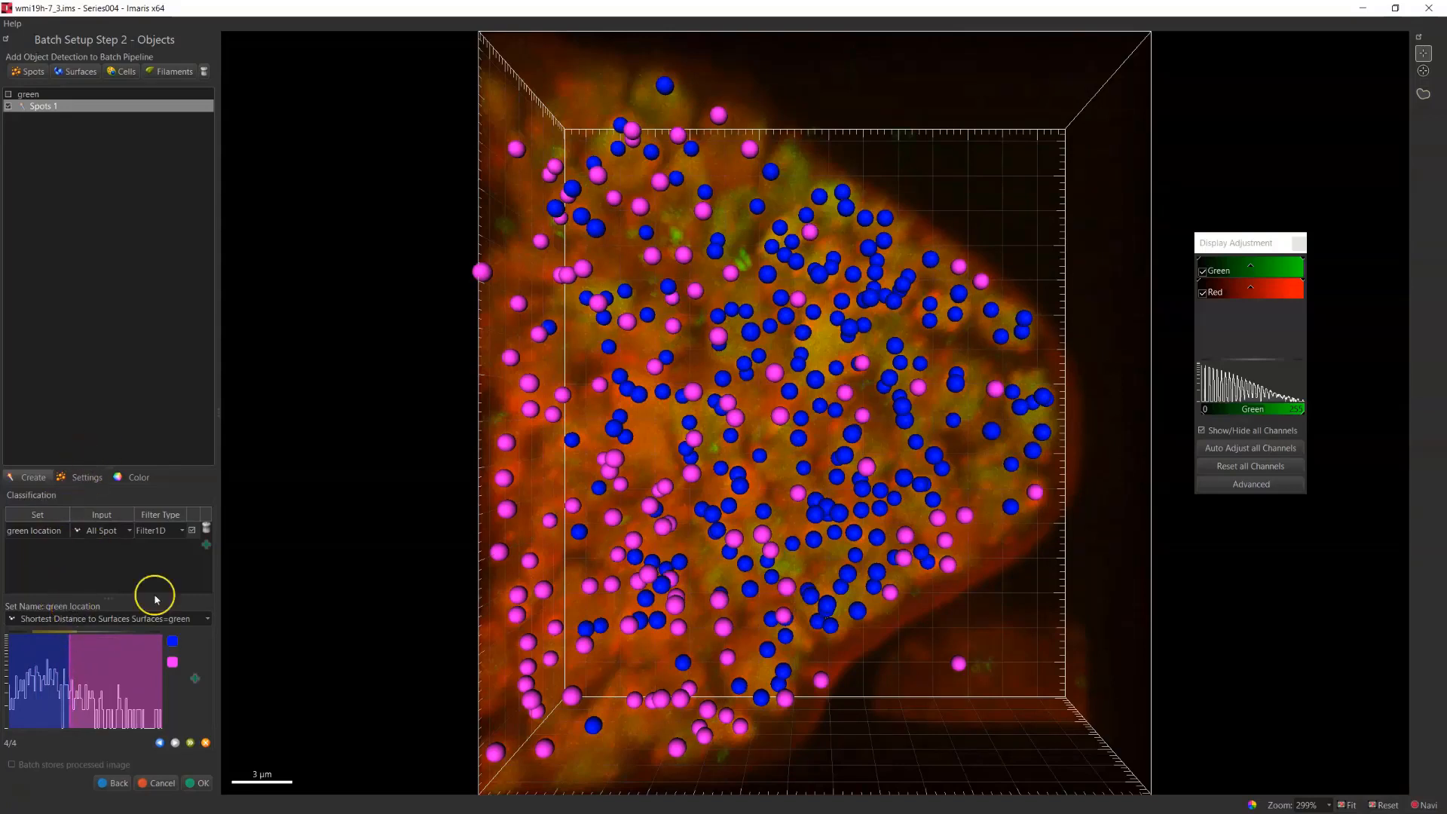
# Name the blue spot class inside and the magenta spot class outside in the green location classification
pyautogui.click(172, 642)
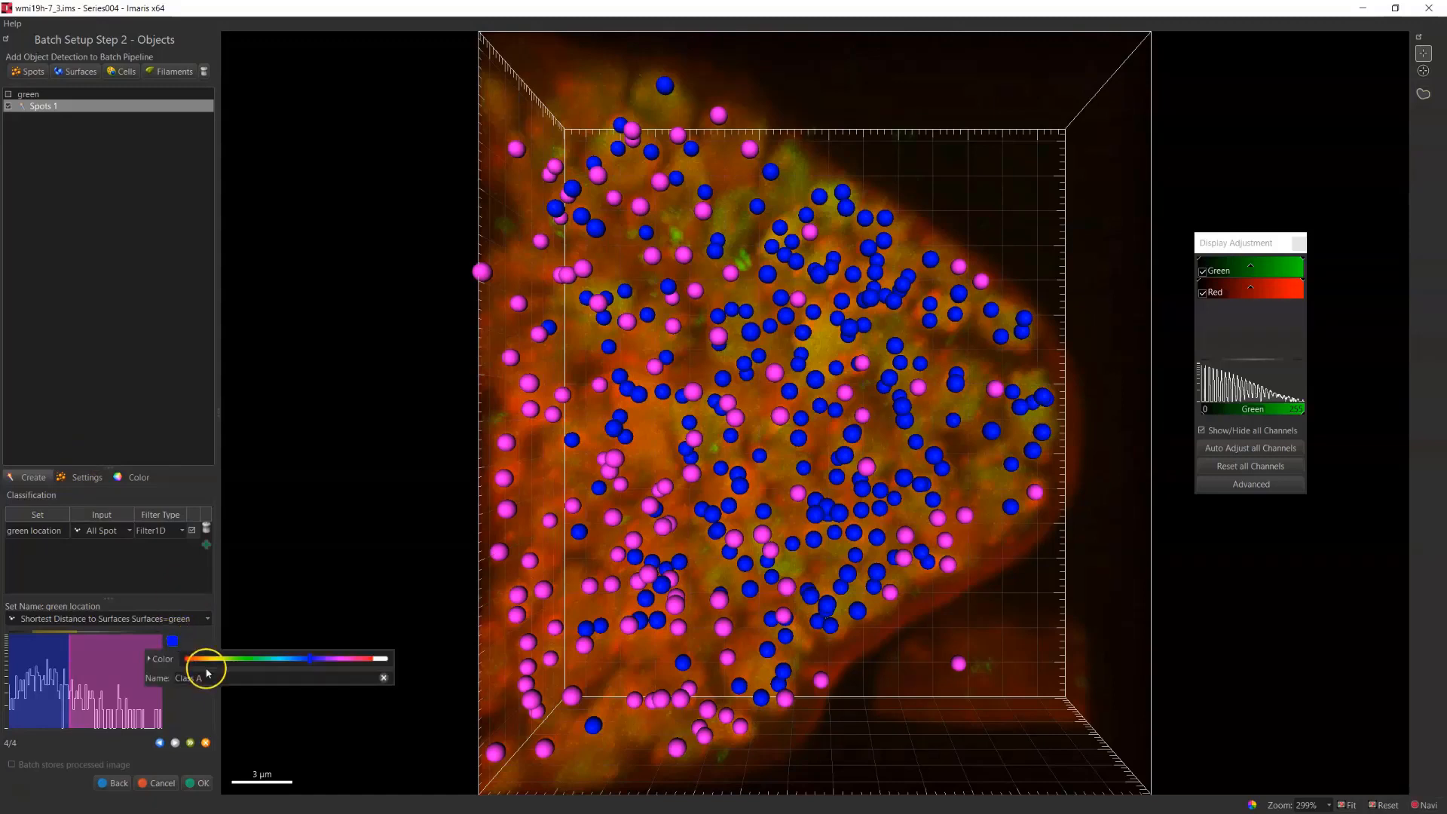
pyautogui.moveTo(214, 675); pyautogui.dragTo(127, 664)
pyautogui.press('Return')
pyautogui.click(173, 662)
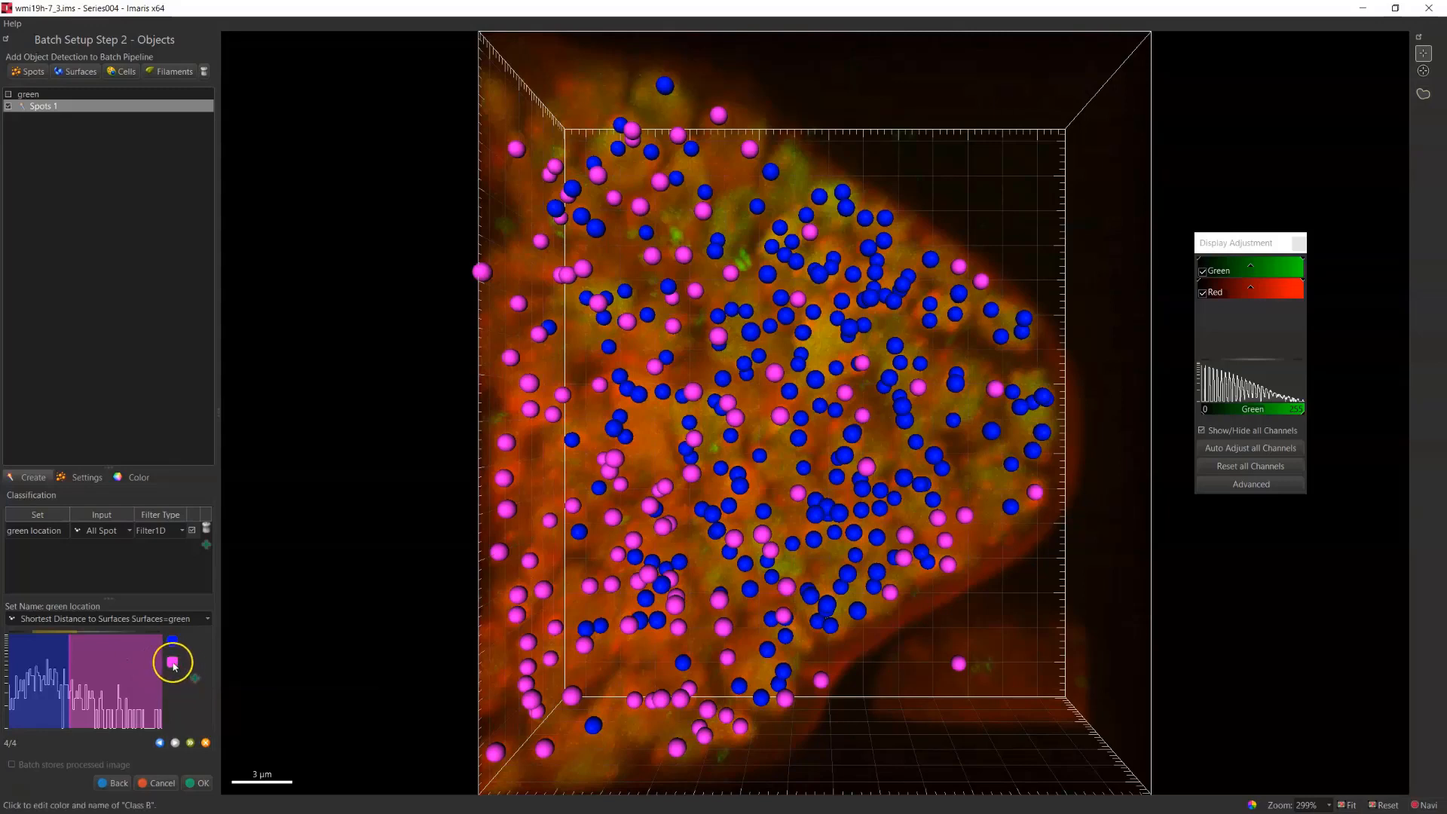
pyautogui.moveTo(211, 698); pyautogui.dragTo(123, 691)
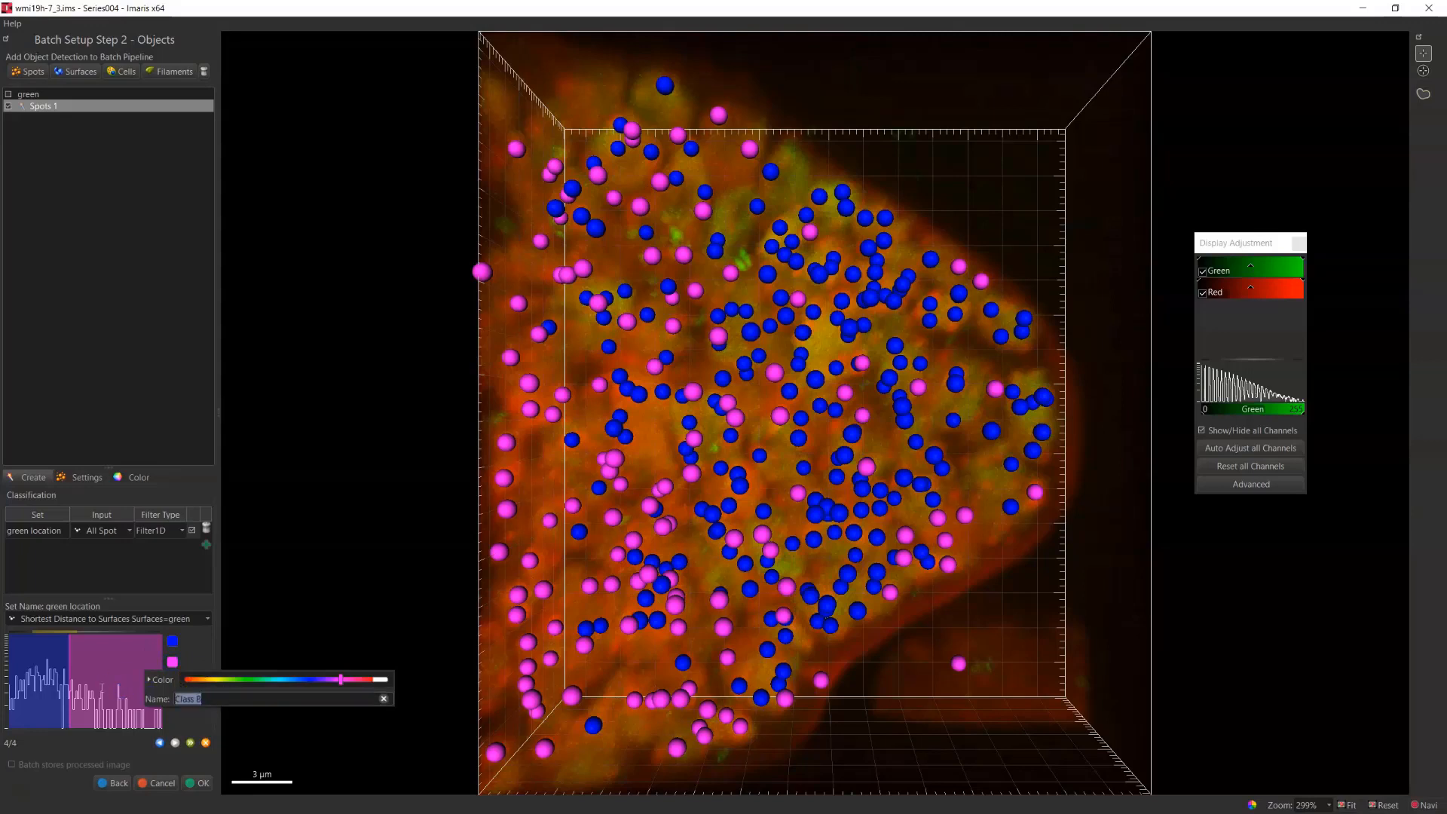
pyautogui.press('Return')
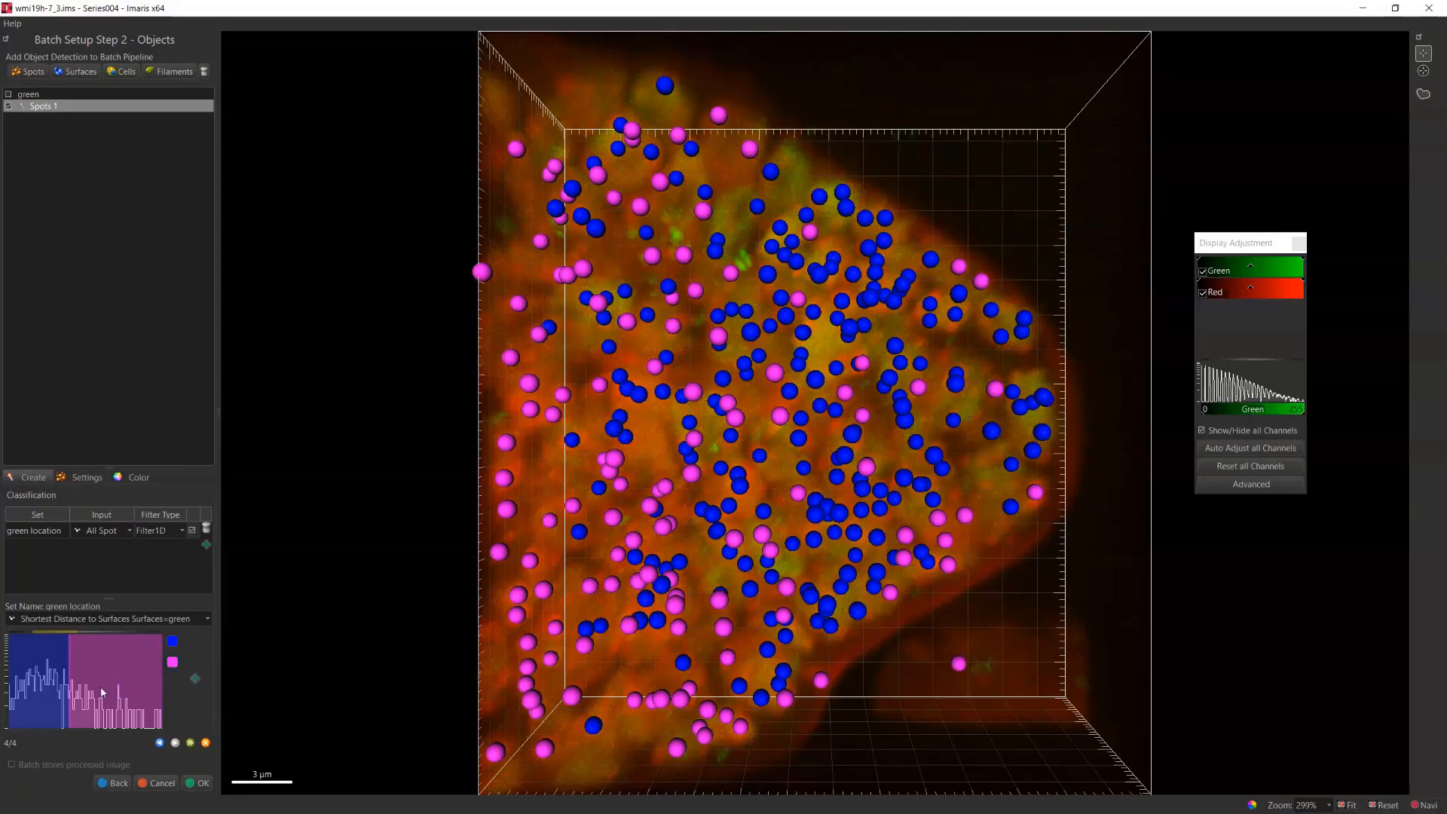
# Finish the spots creation, rename the detection red, and save the batch pipeline as coloc
pyautogui.click(191, 745)
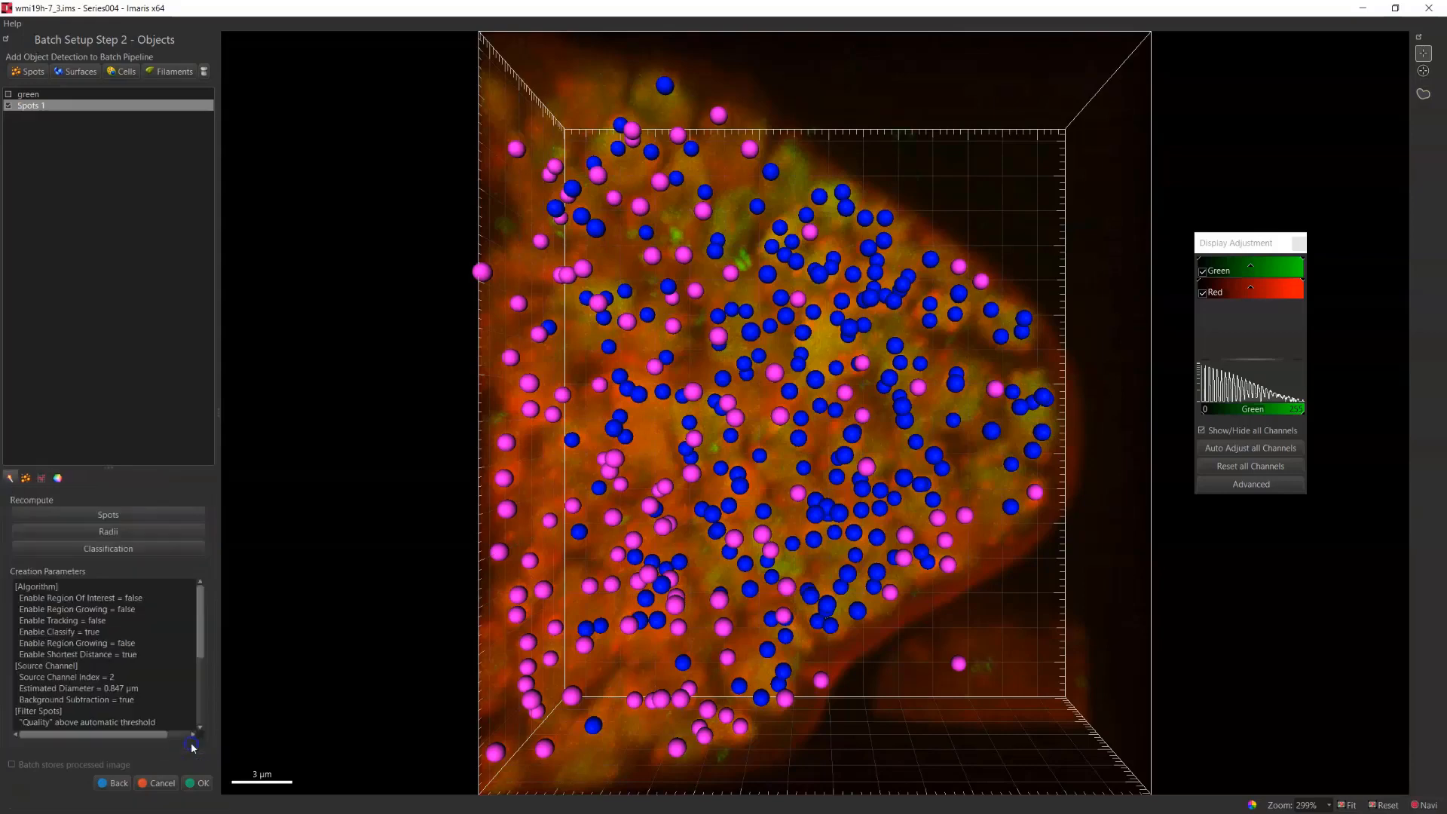
pyautogui.doubleClick(29, 107)
pyautogui.write('red')
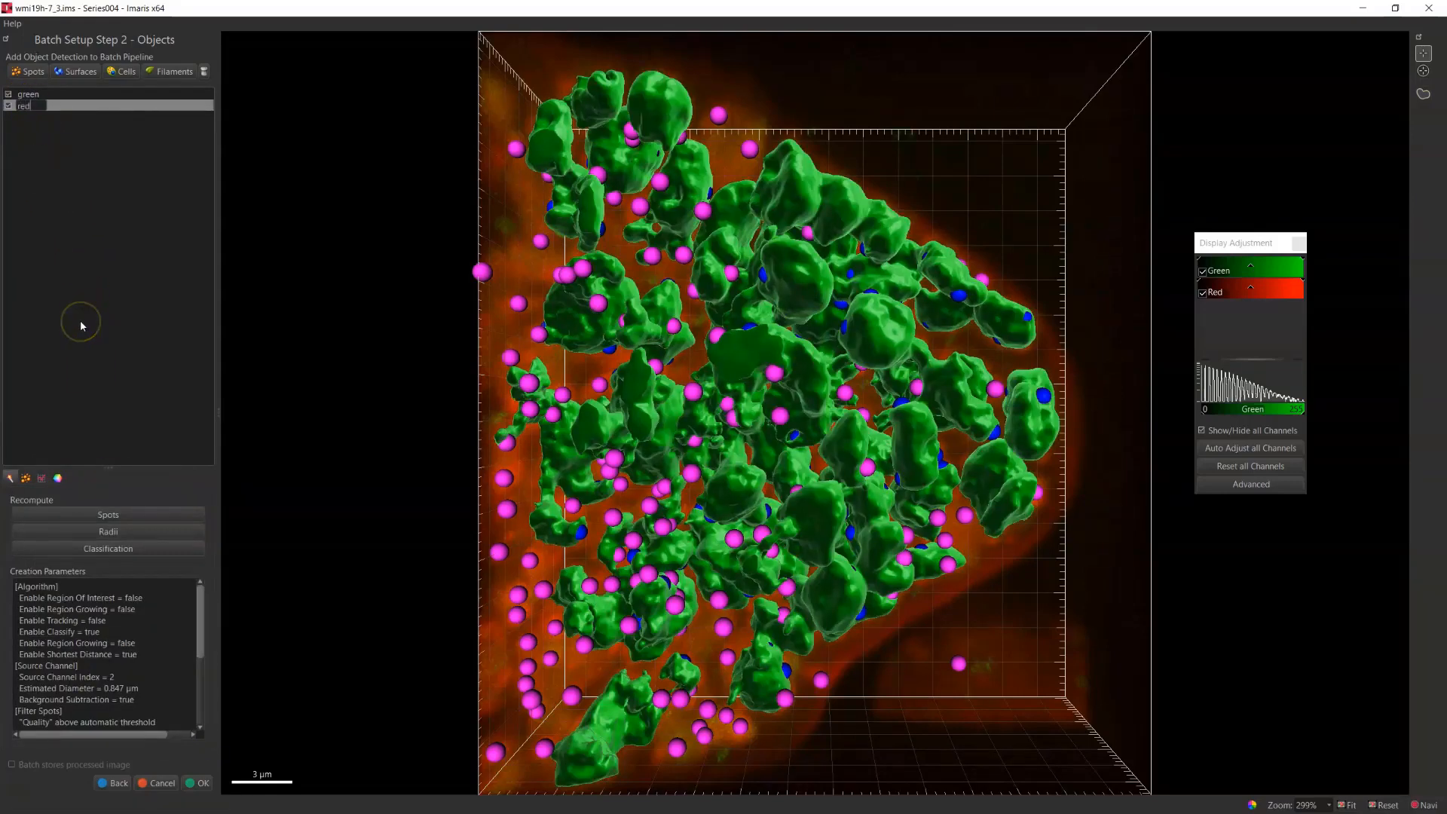
pyautogui.click(80, 322)
pyautogui.click(211, 782)
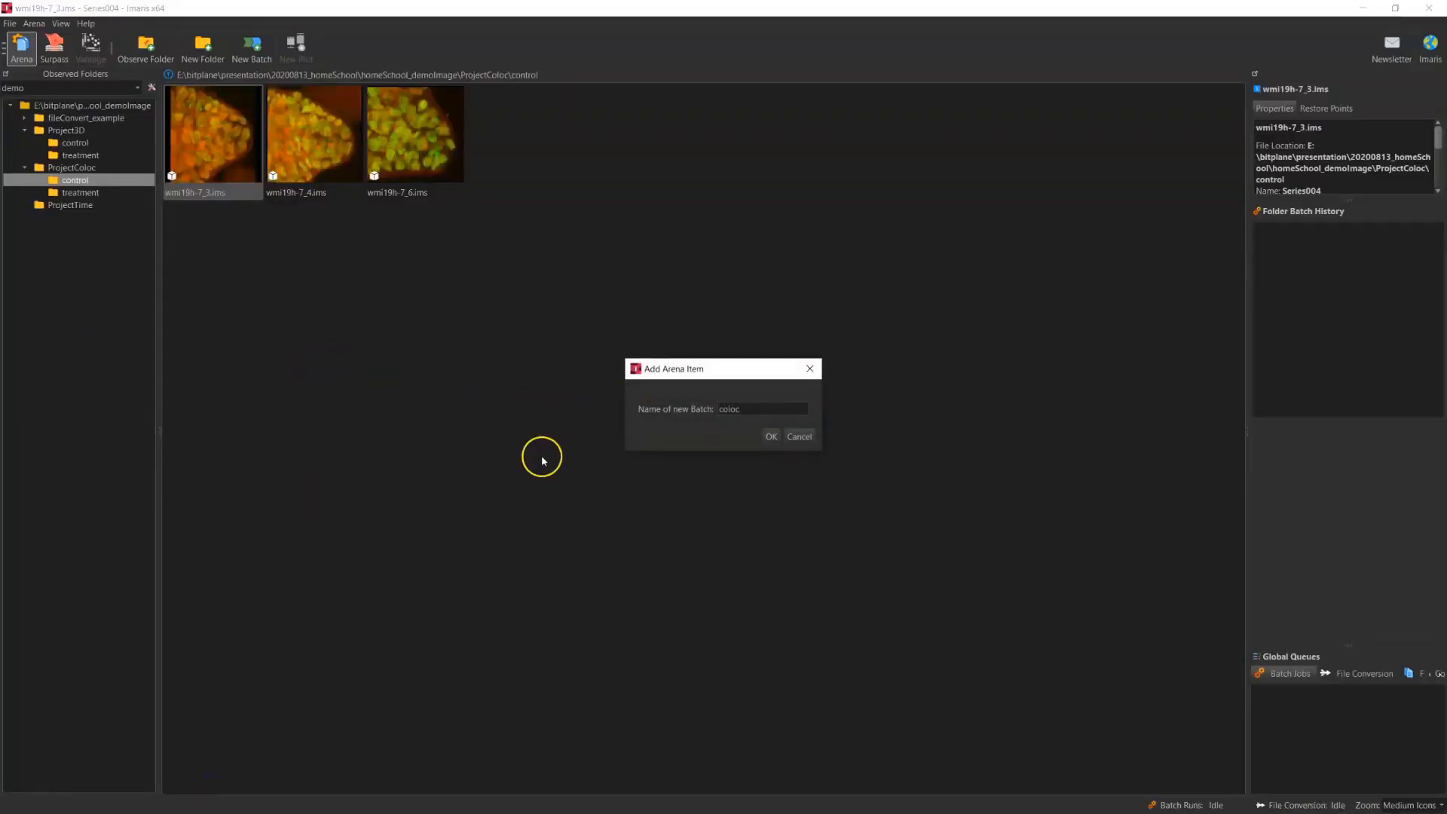
pyautogui.click(771, 437)
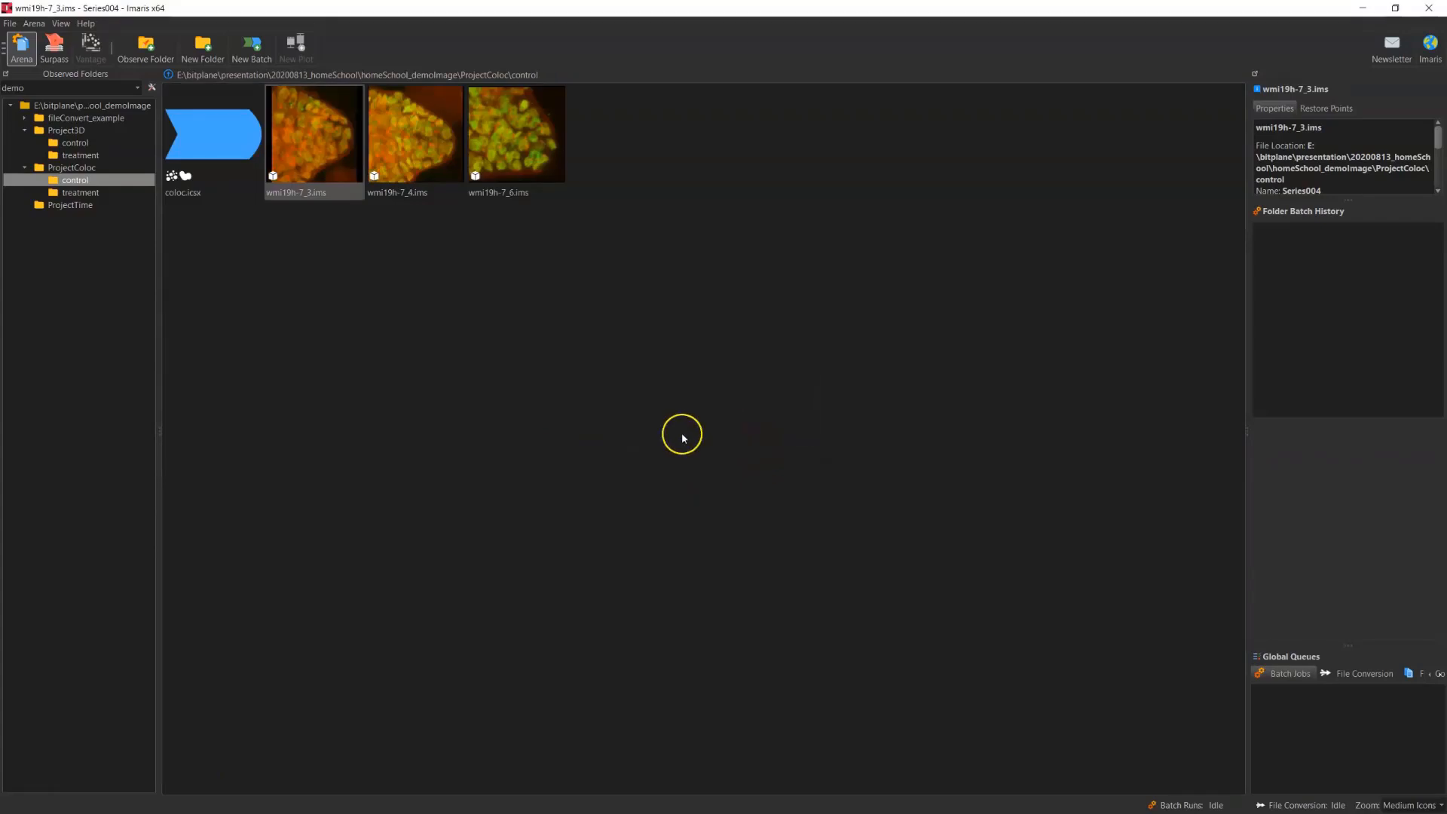
# Move coloc.icsx from the control subfolder up into the ProjectColoc folder
pyautogui.click(215, 125)
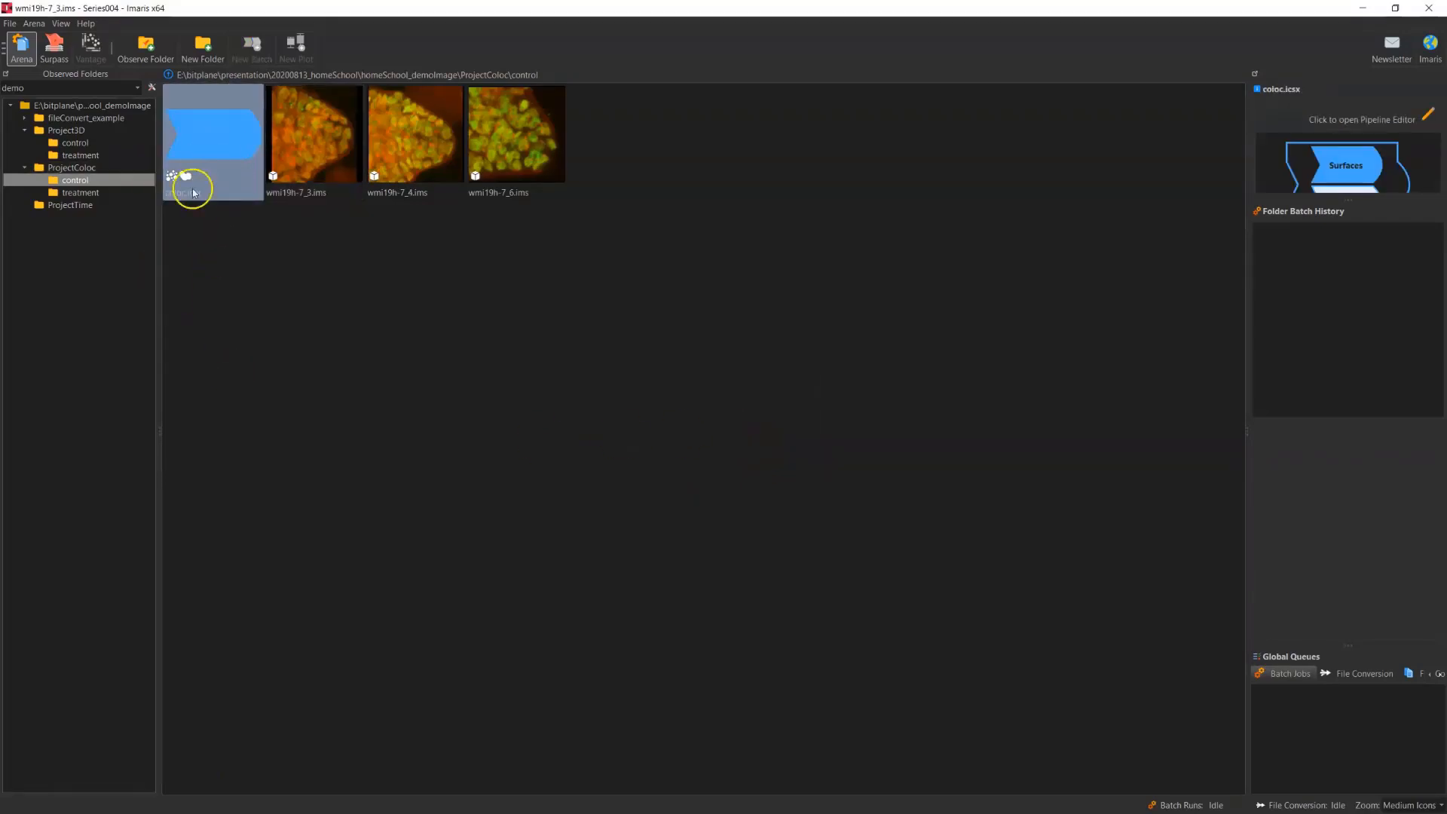
pyautogui.click(75, 181)
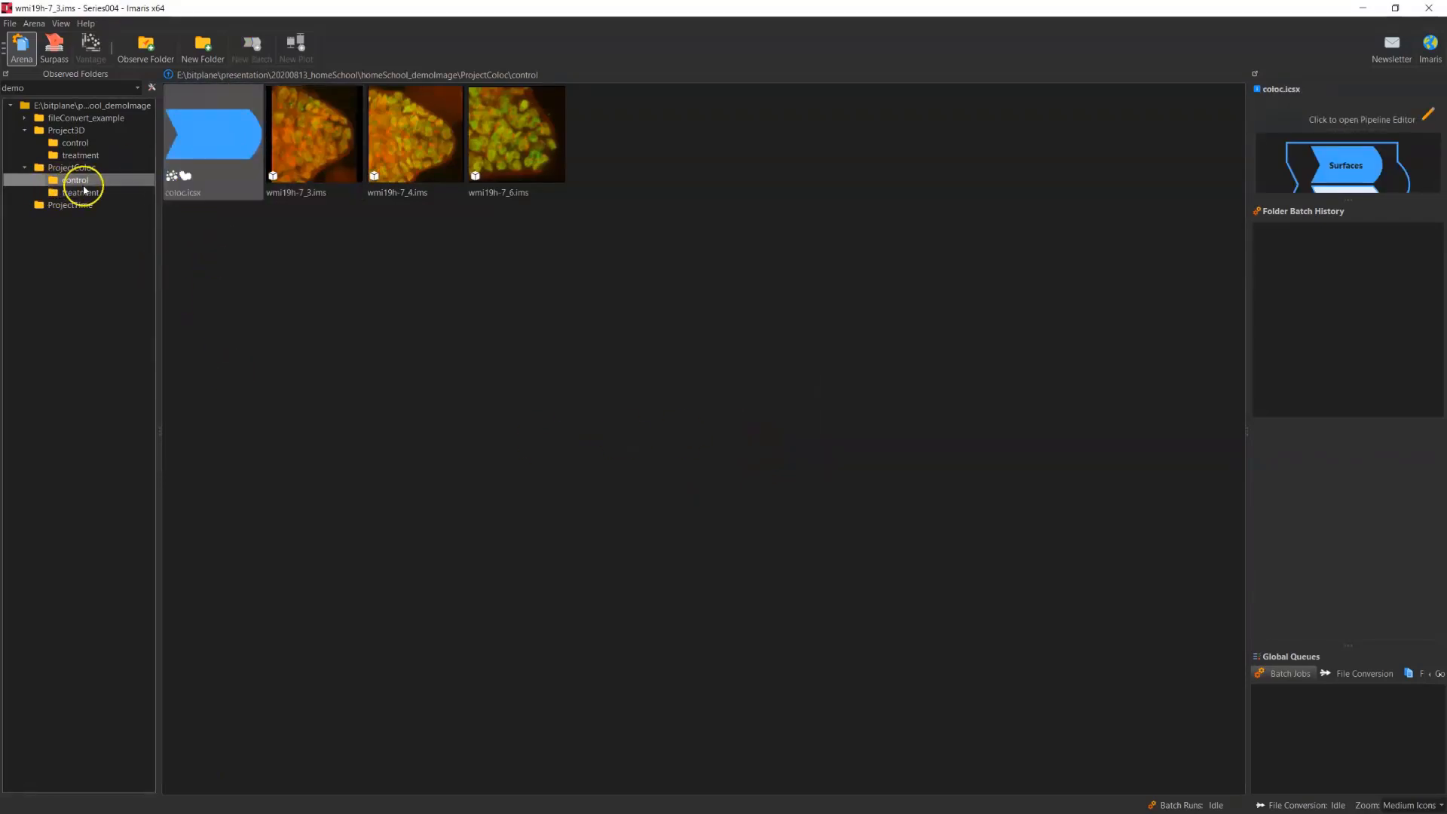
pyautogui.rightClick(208, 134)
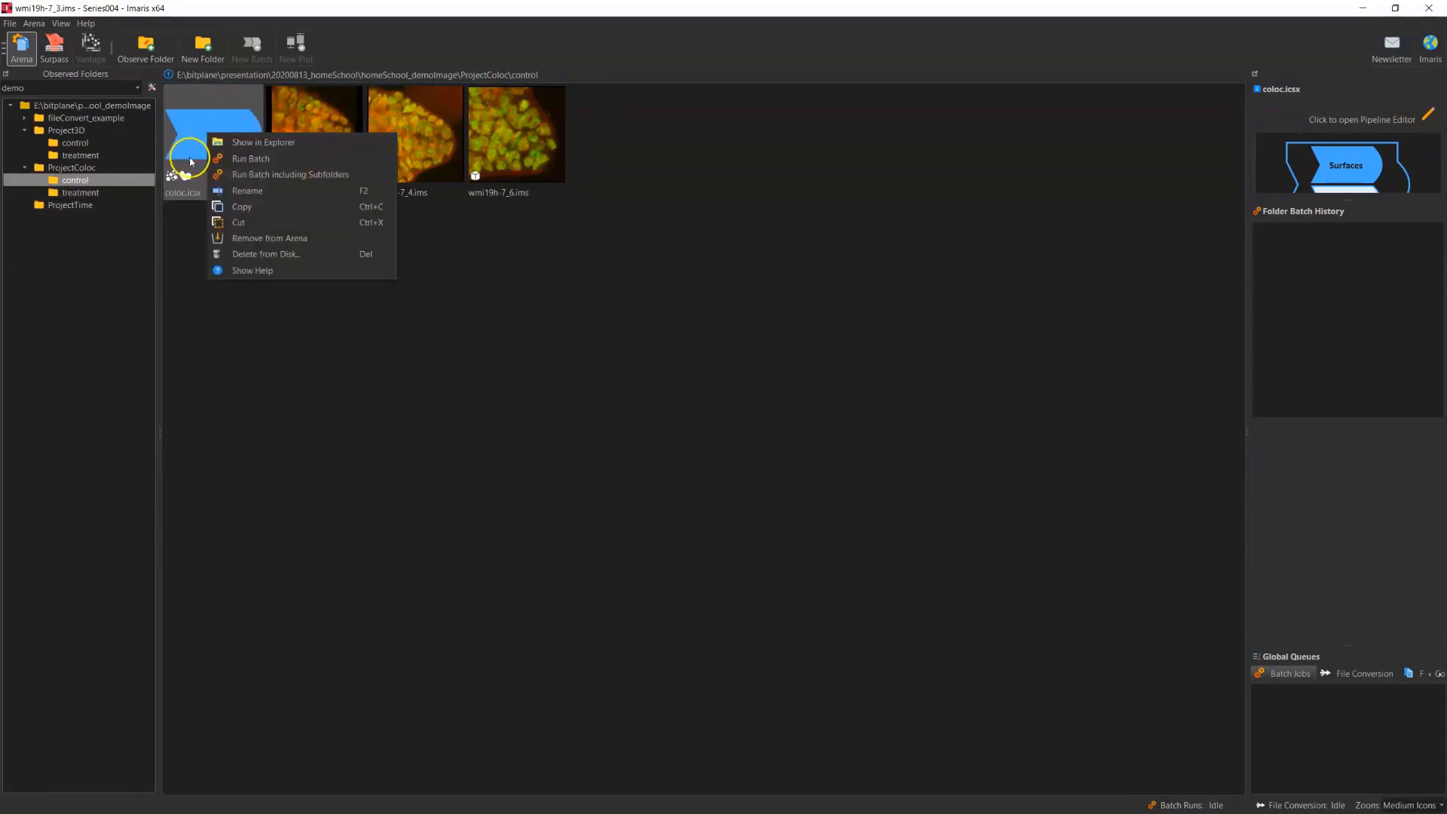
pyautogui.click(240, 221)
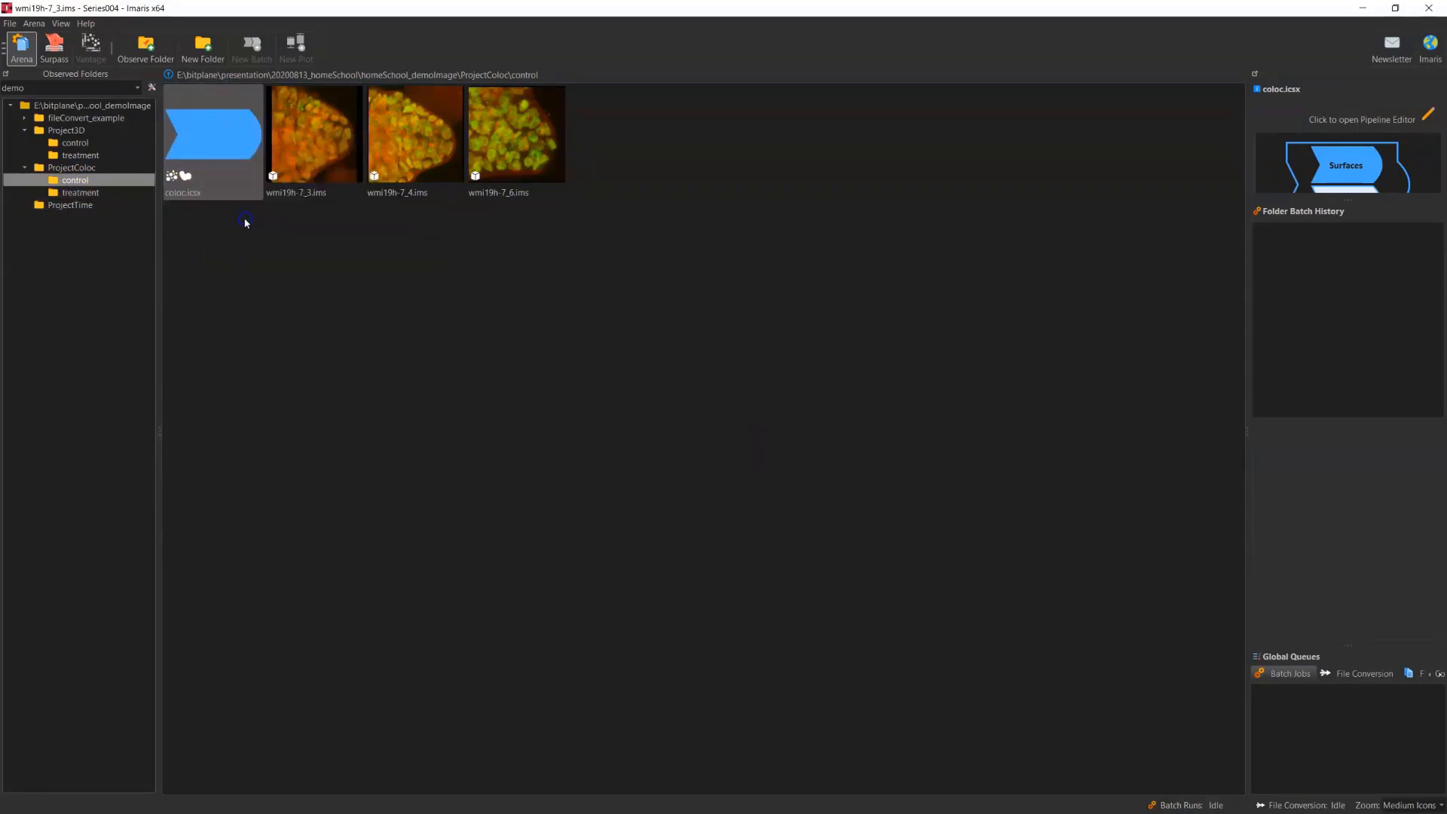
pyautogui.click(117, 166)
pyautogui.rightClick(301, 254)
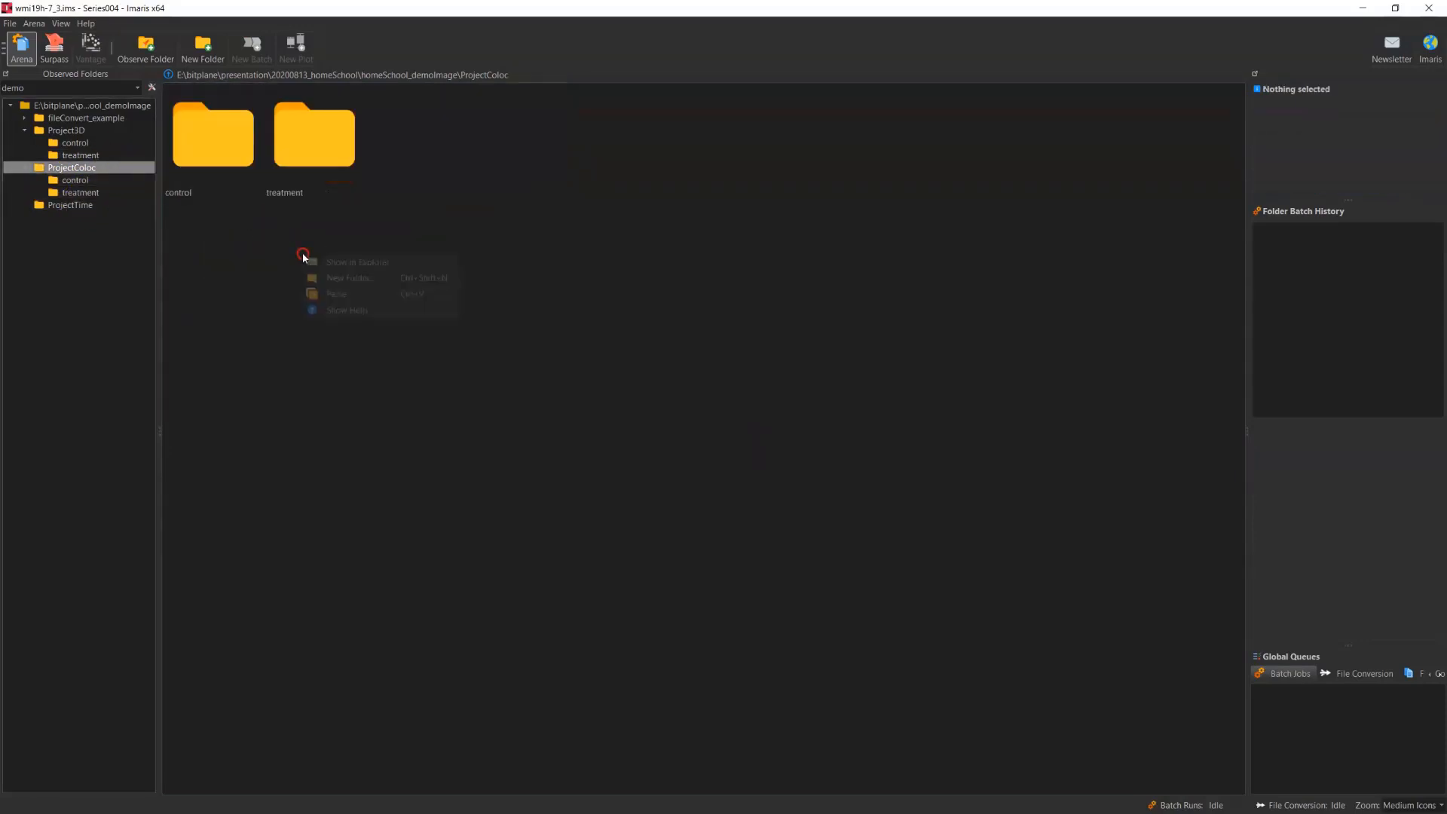
pyautogui.click(342, 294)
# Run the coloc batch on the ProjectColoc folder including its subfolders
pyautogui.rightClick(419, 142)
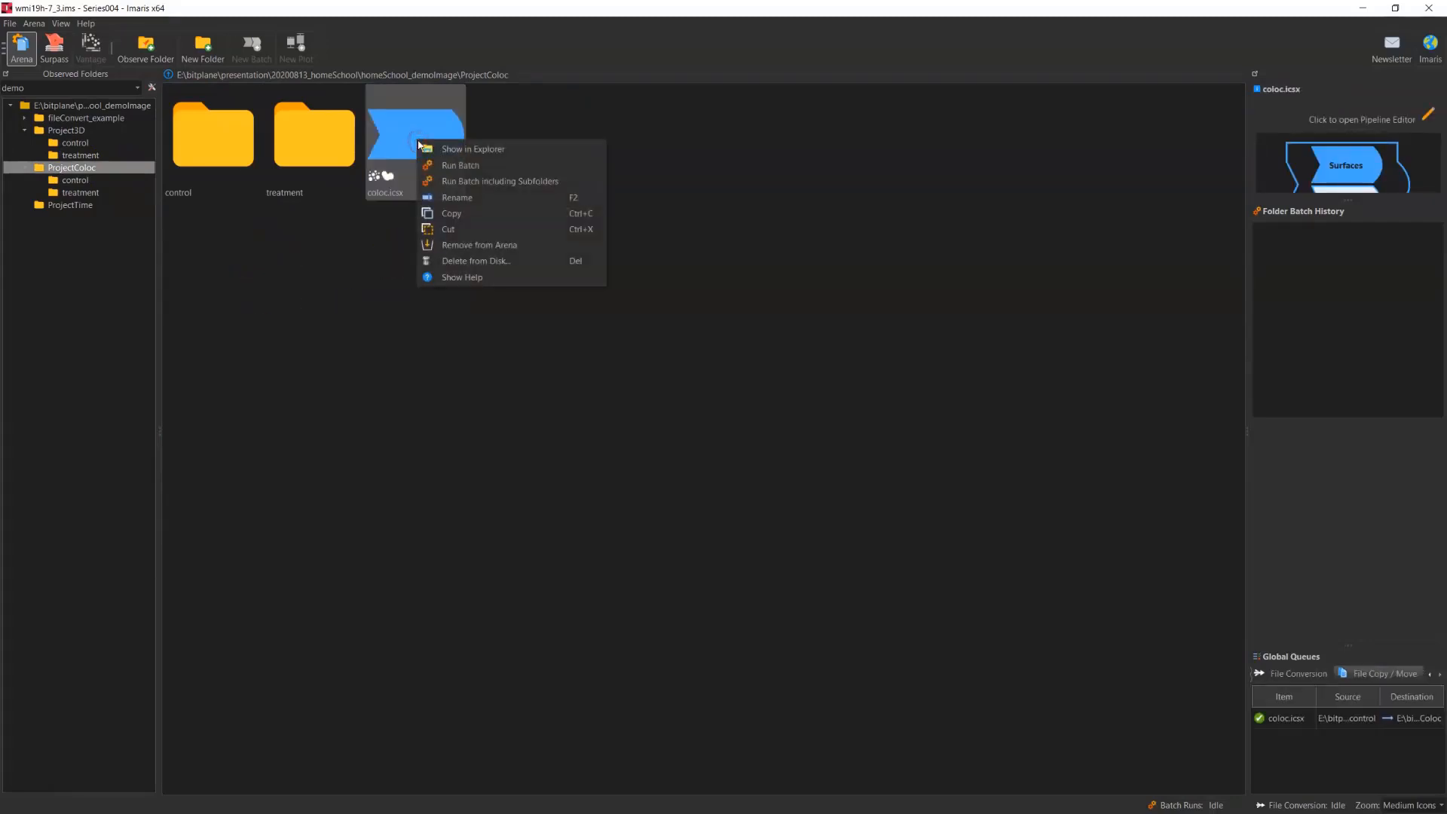
pyautogui.click(464, 182)
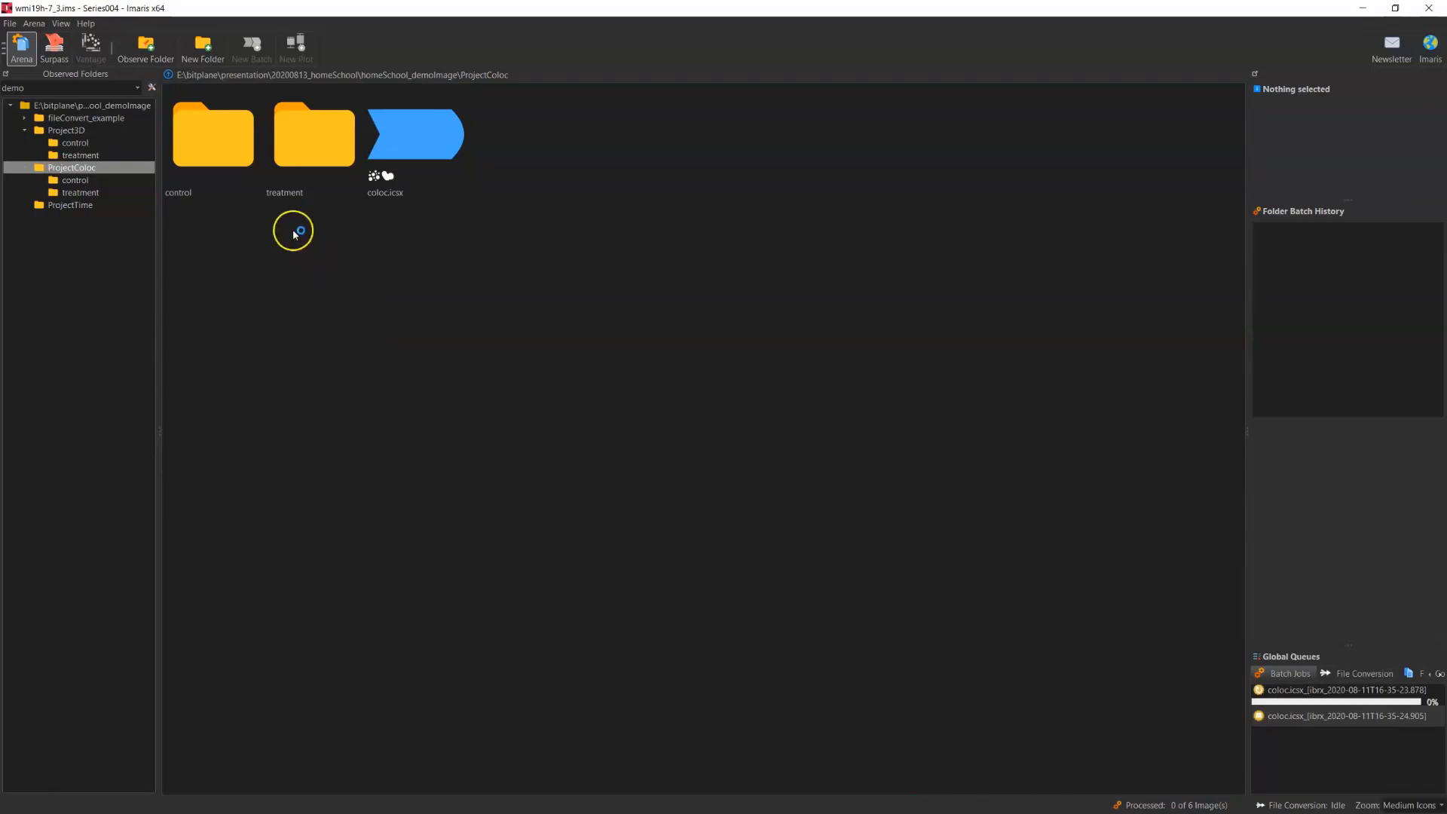
pyautogui.click(236, 148)
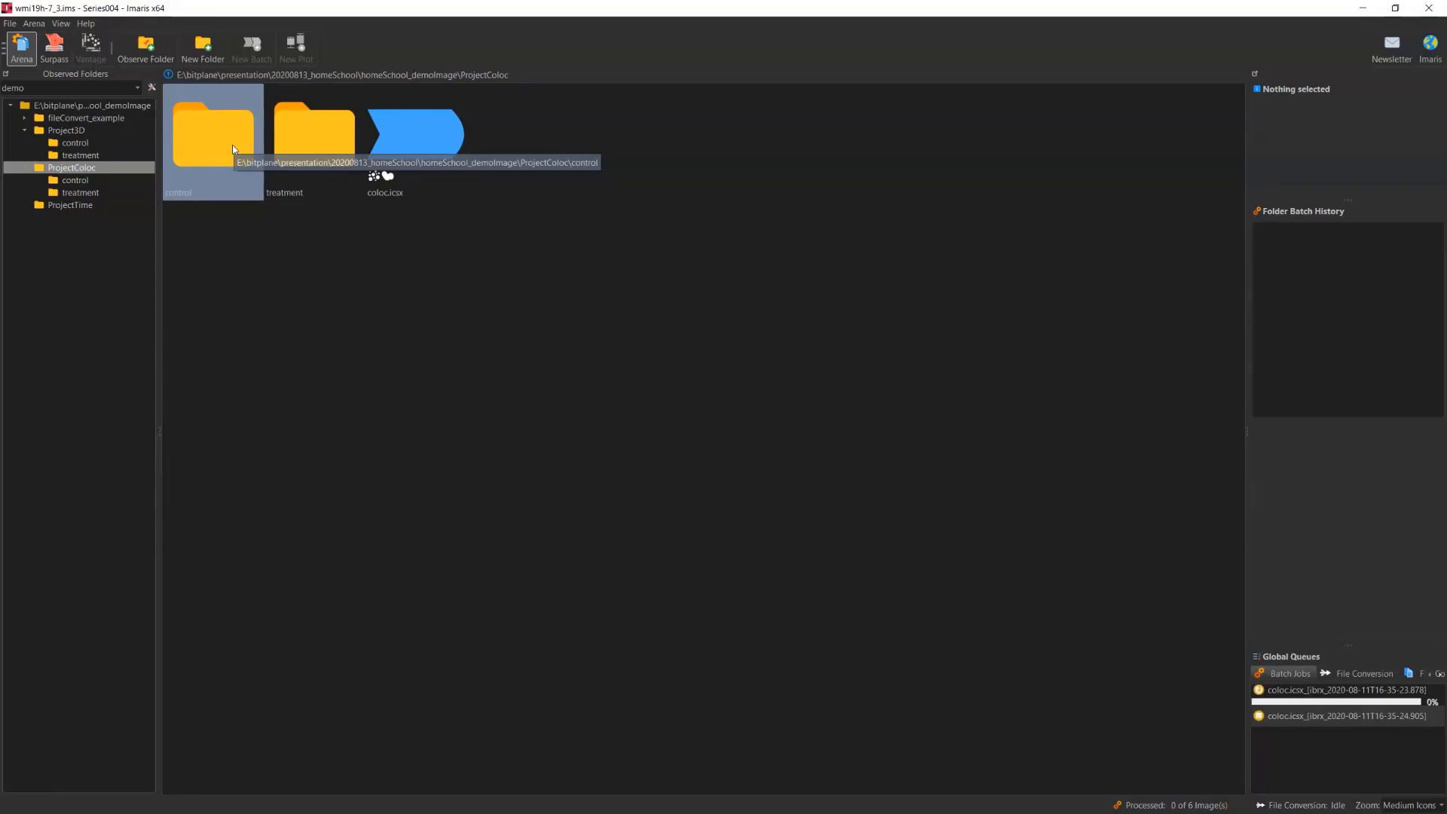
pyautogui.click(252, 283)
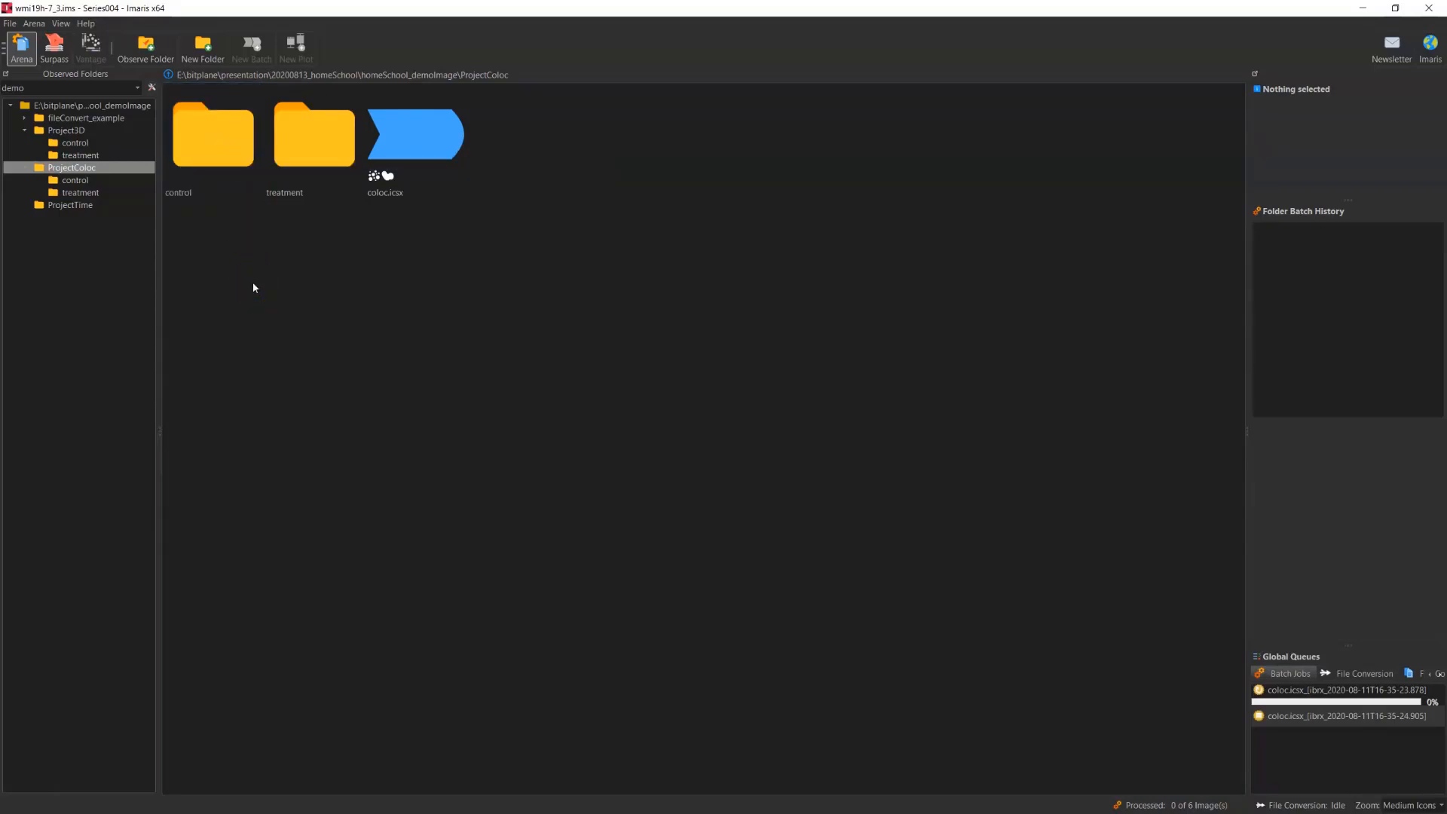
pyautogui.click(251, 275)
# Open the ProjectColoc control folder and plot the results of its coloc batch run in Vantage
pyautogui.doubleClick(224, 148)
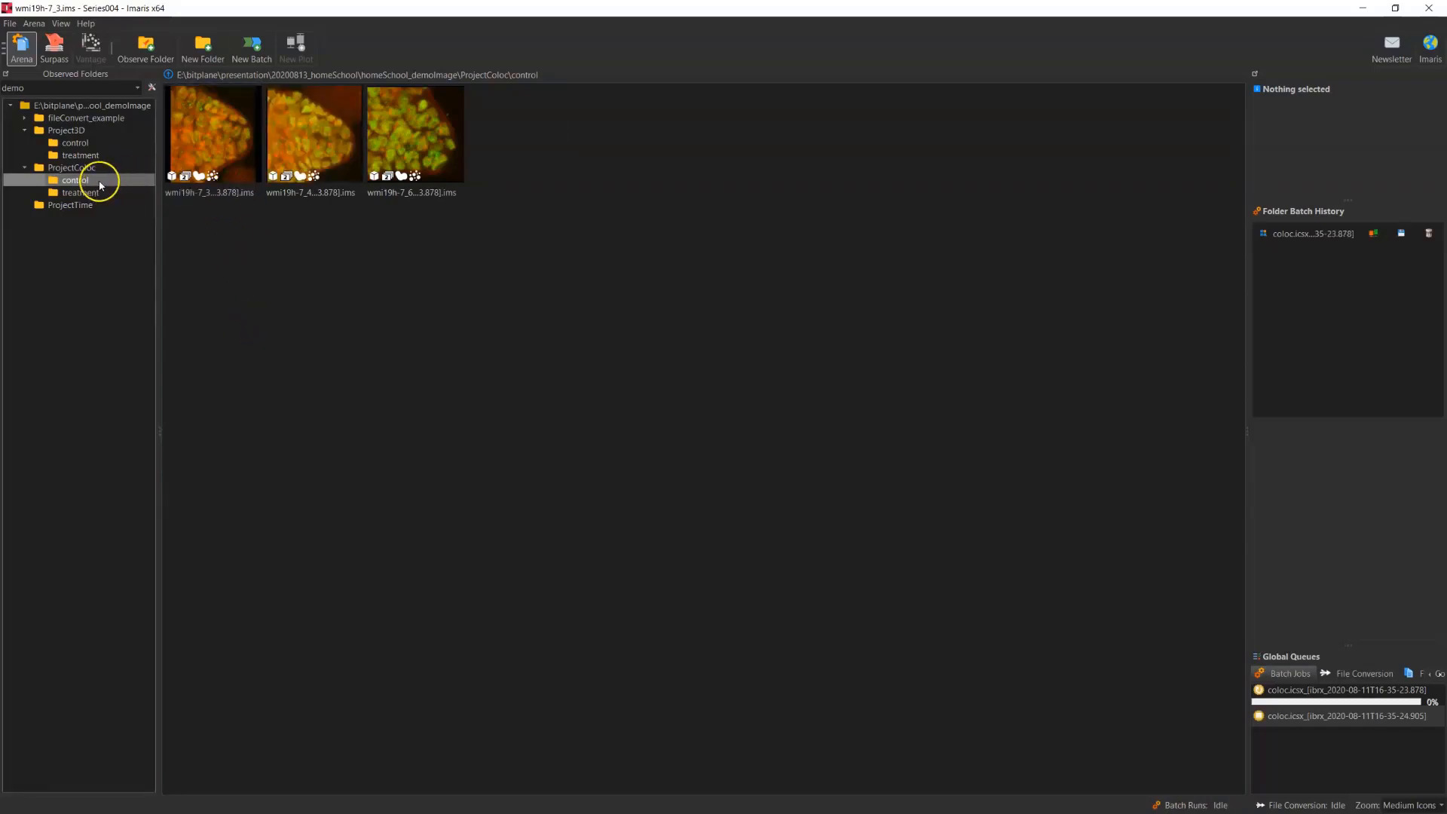
pyautogui.click(230, 161)
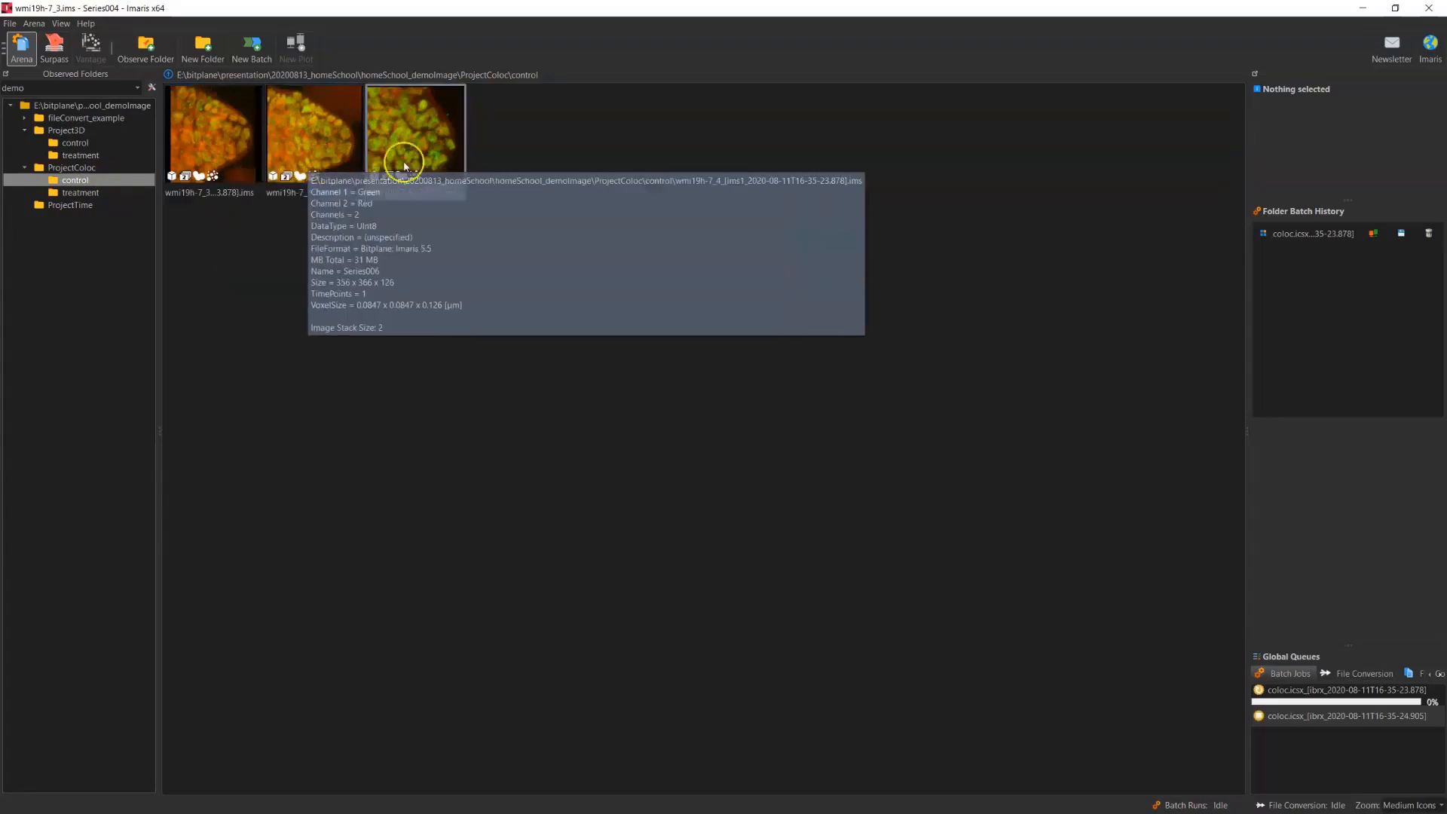
pyautogui.moveTo(200, 181)
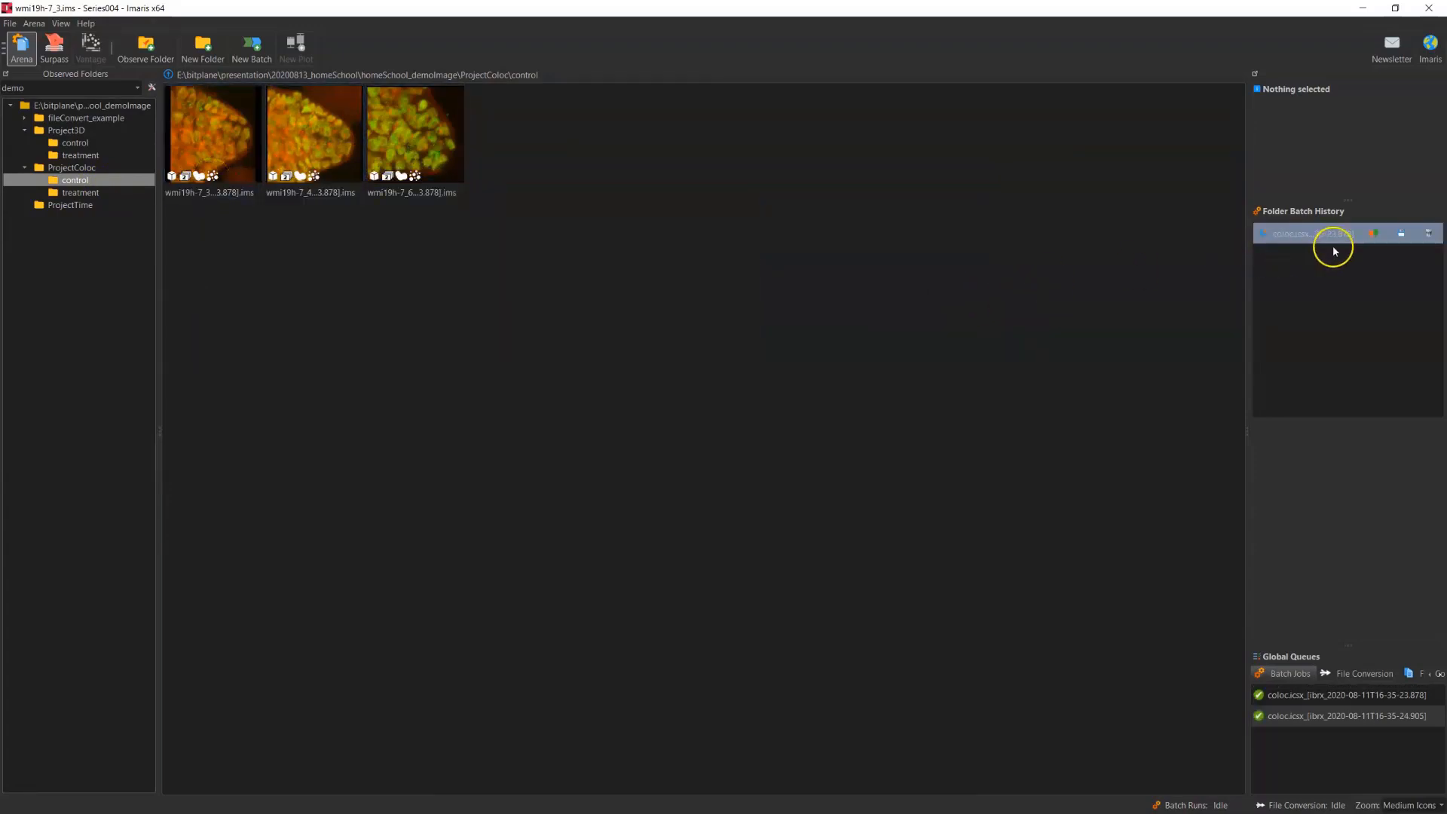
pyautogui.click(1374, 235)
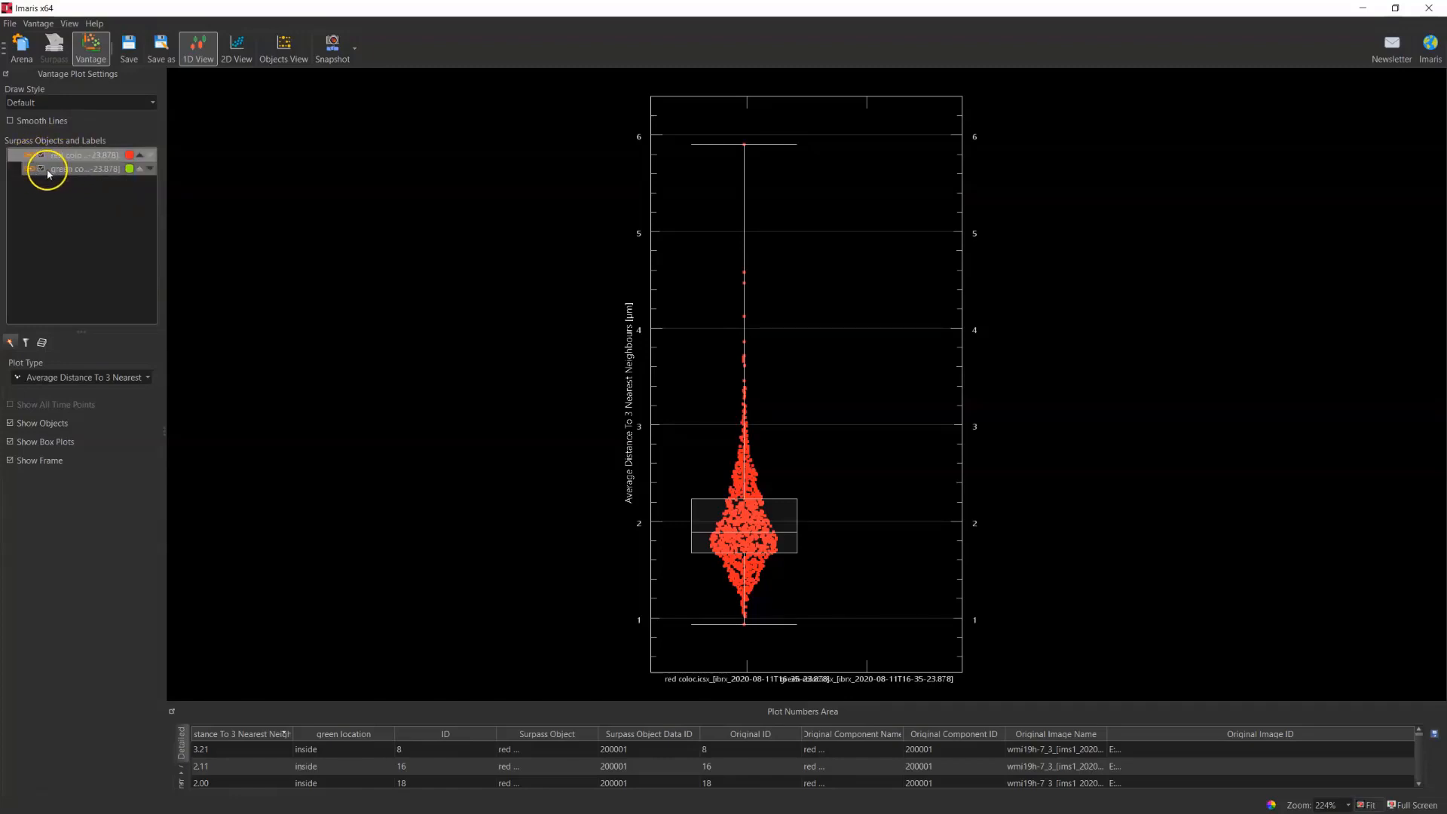
# Exclude the green surfaces from the plot and set the plot type to Intensity Mean Ch=1 Img=1
pyautogui.click(42, 169)
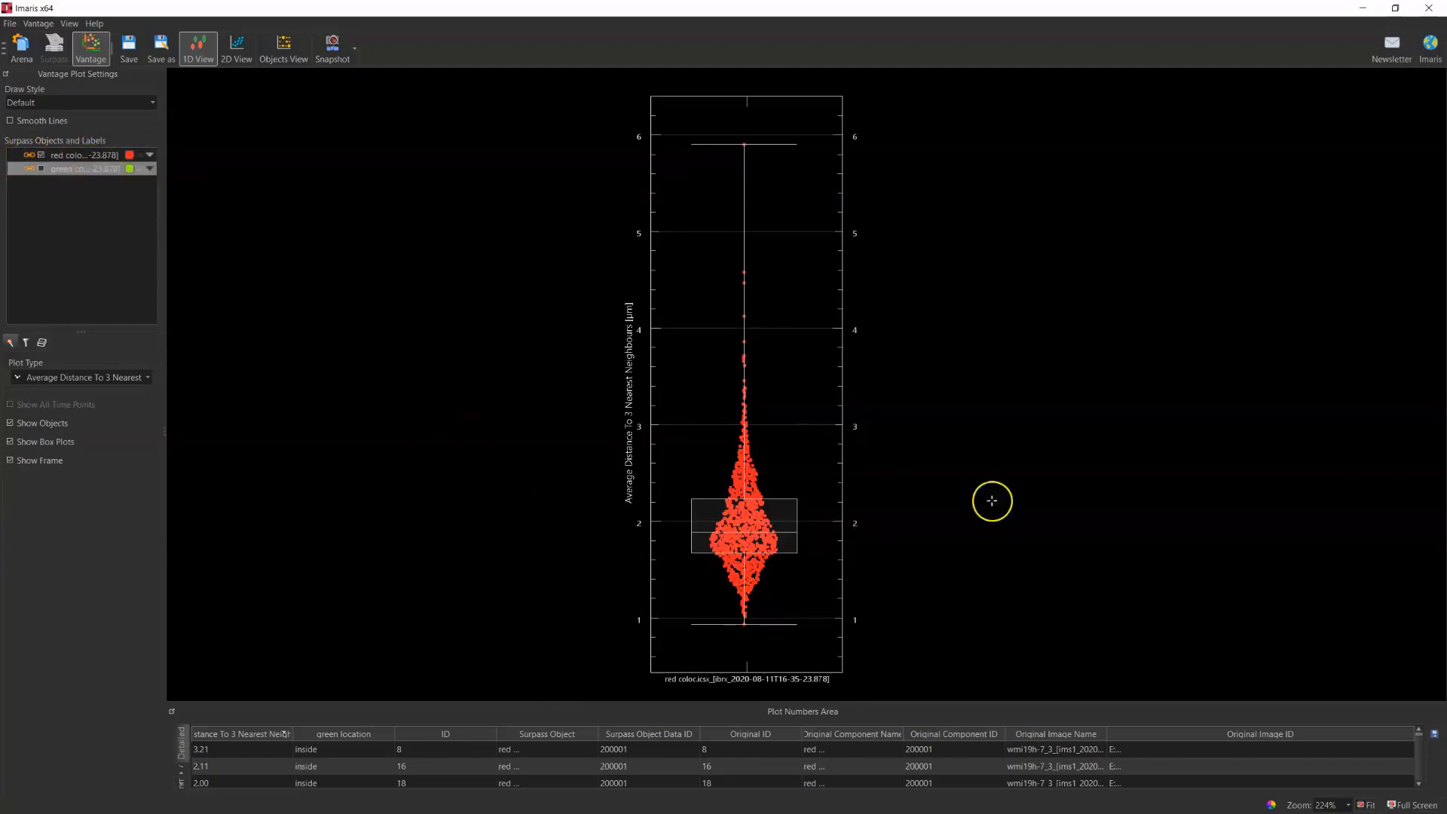
pyautogui.click(88, 378)
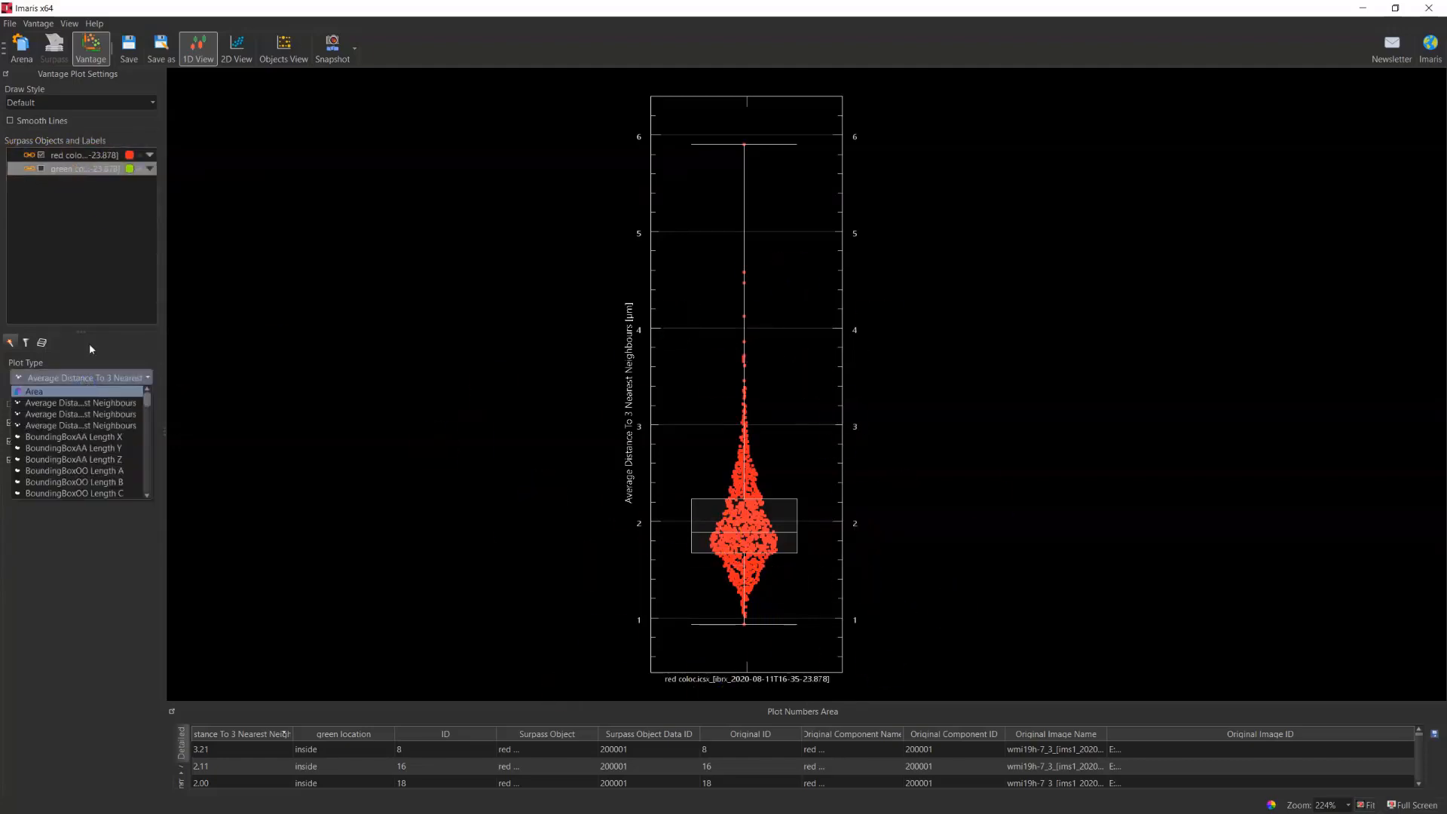
pyautogui.scroll(-5, 65, 458)
pyautogui.scroll(3, 64, 458)
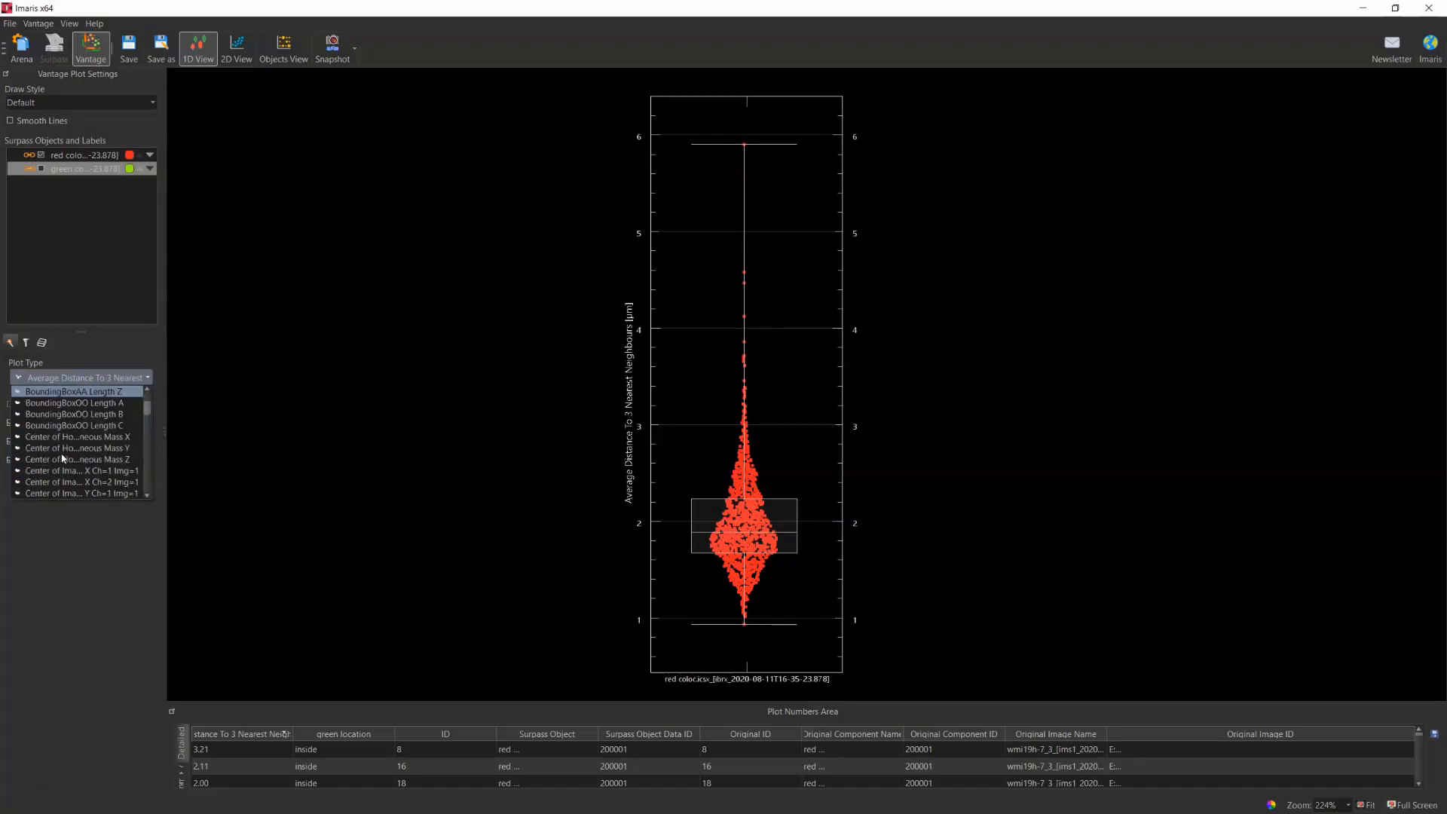
pyautogui.scroll(-5, 63, 459)
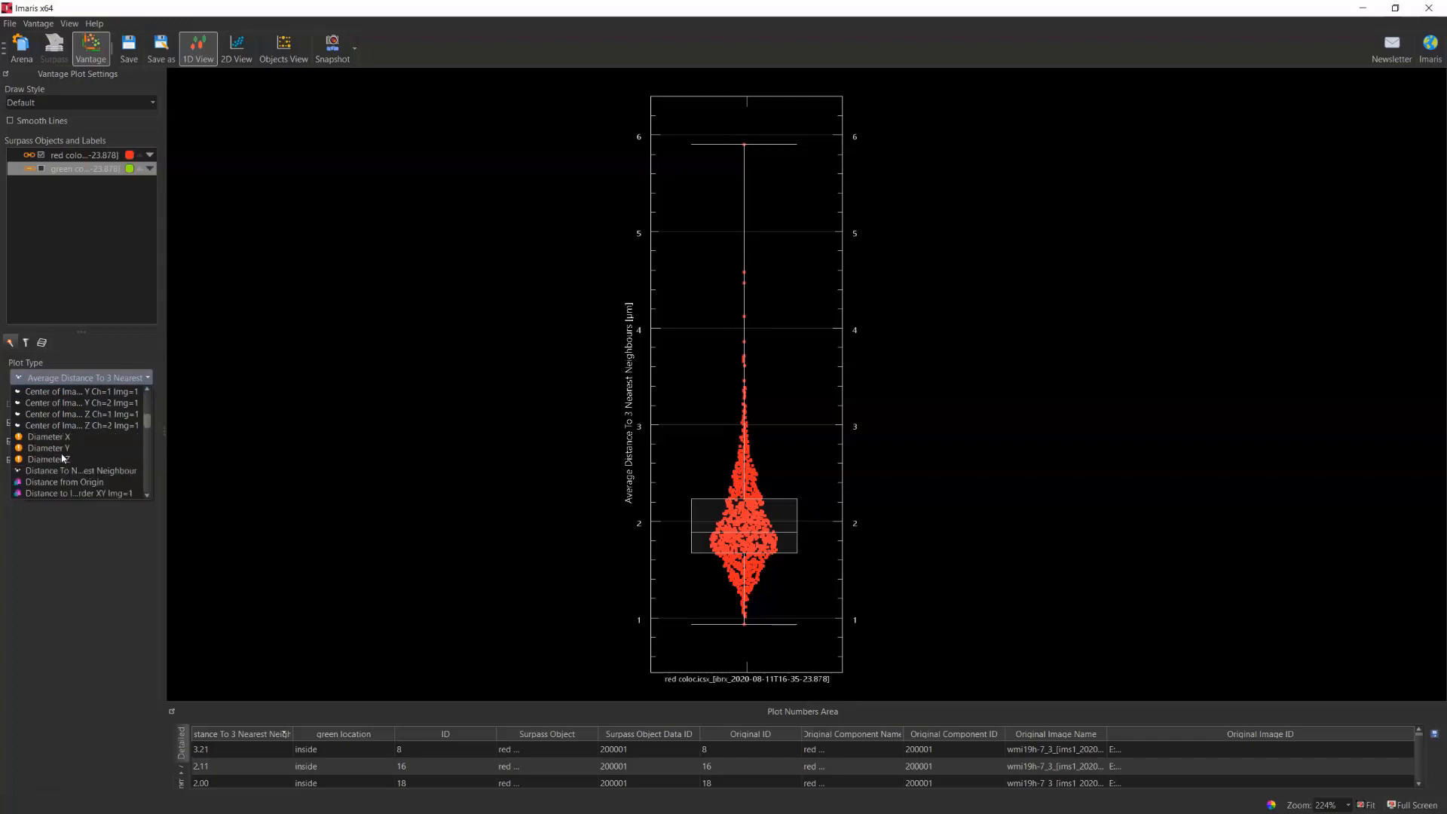
pyautogui.scroll(-5, 63, 459)
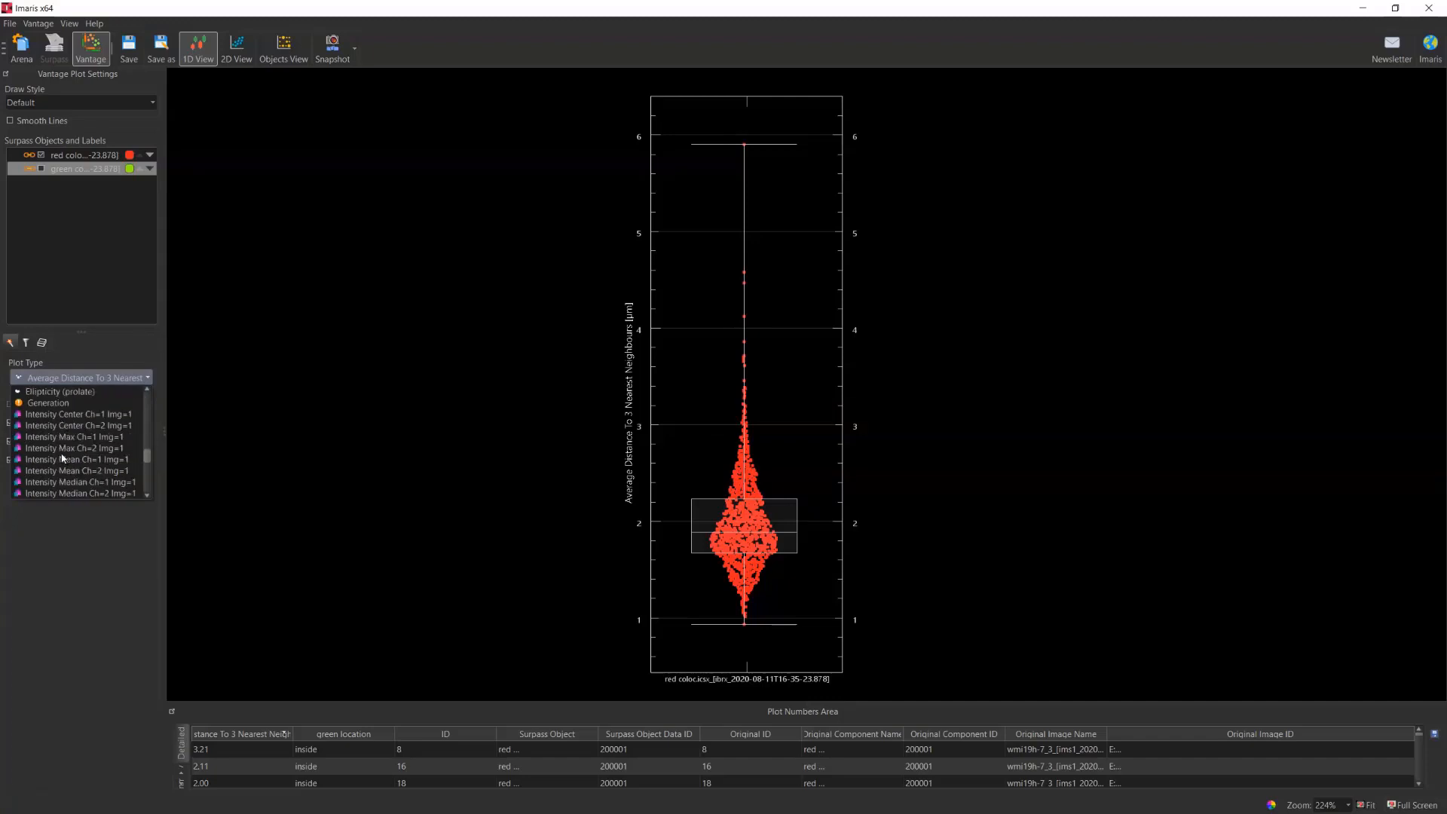
pyautogui.scroll(-1, 63, 457)
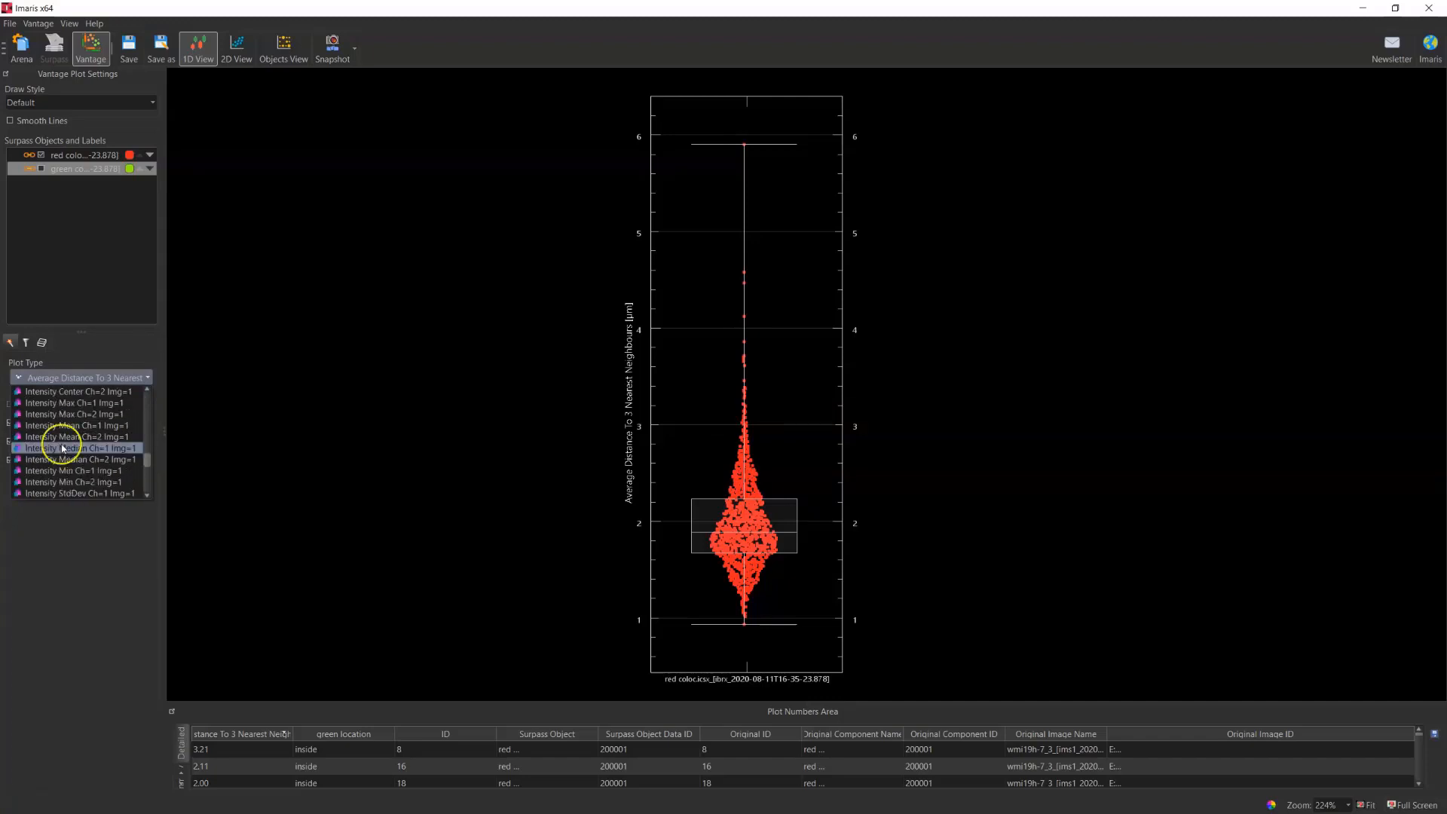
pyautogui.click(49, 427)
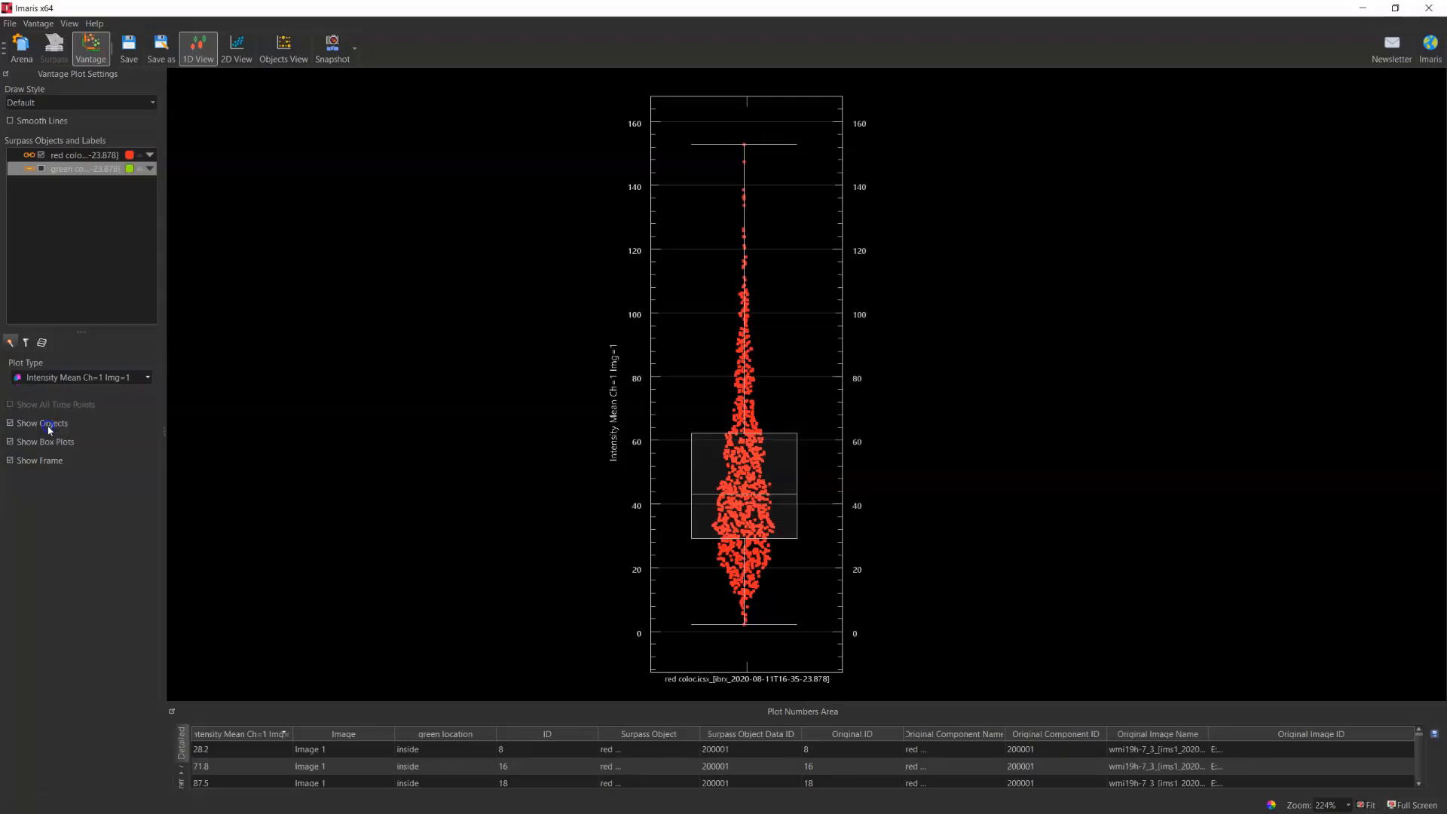
# Split the red spots plot into the green location inside and outside classes, and enlarge the settings and plot numbers areas
pyautogui.click(47, 154)
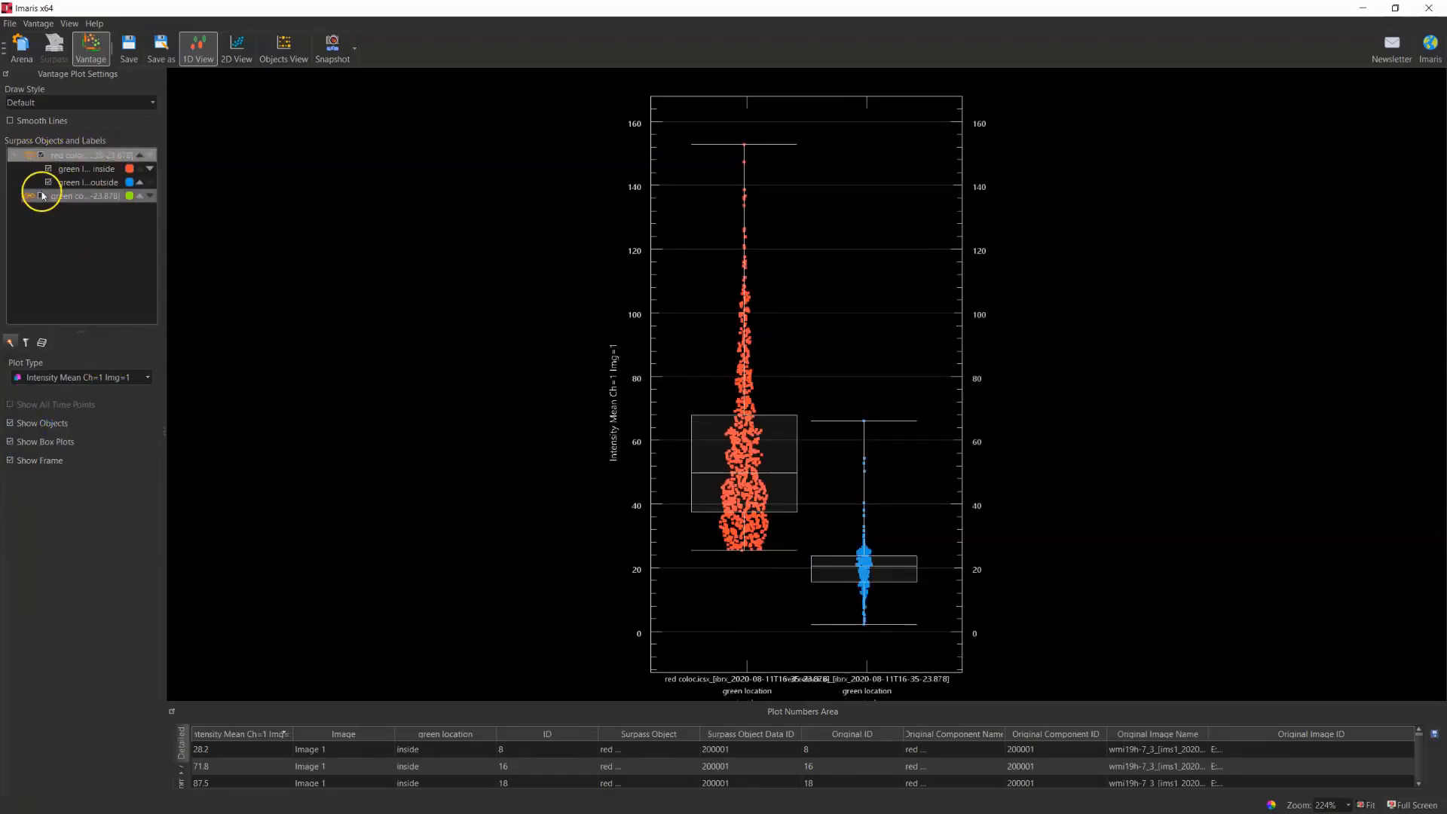
pyautogui.click(30, 155)
pyautogui.click(30, 155)
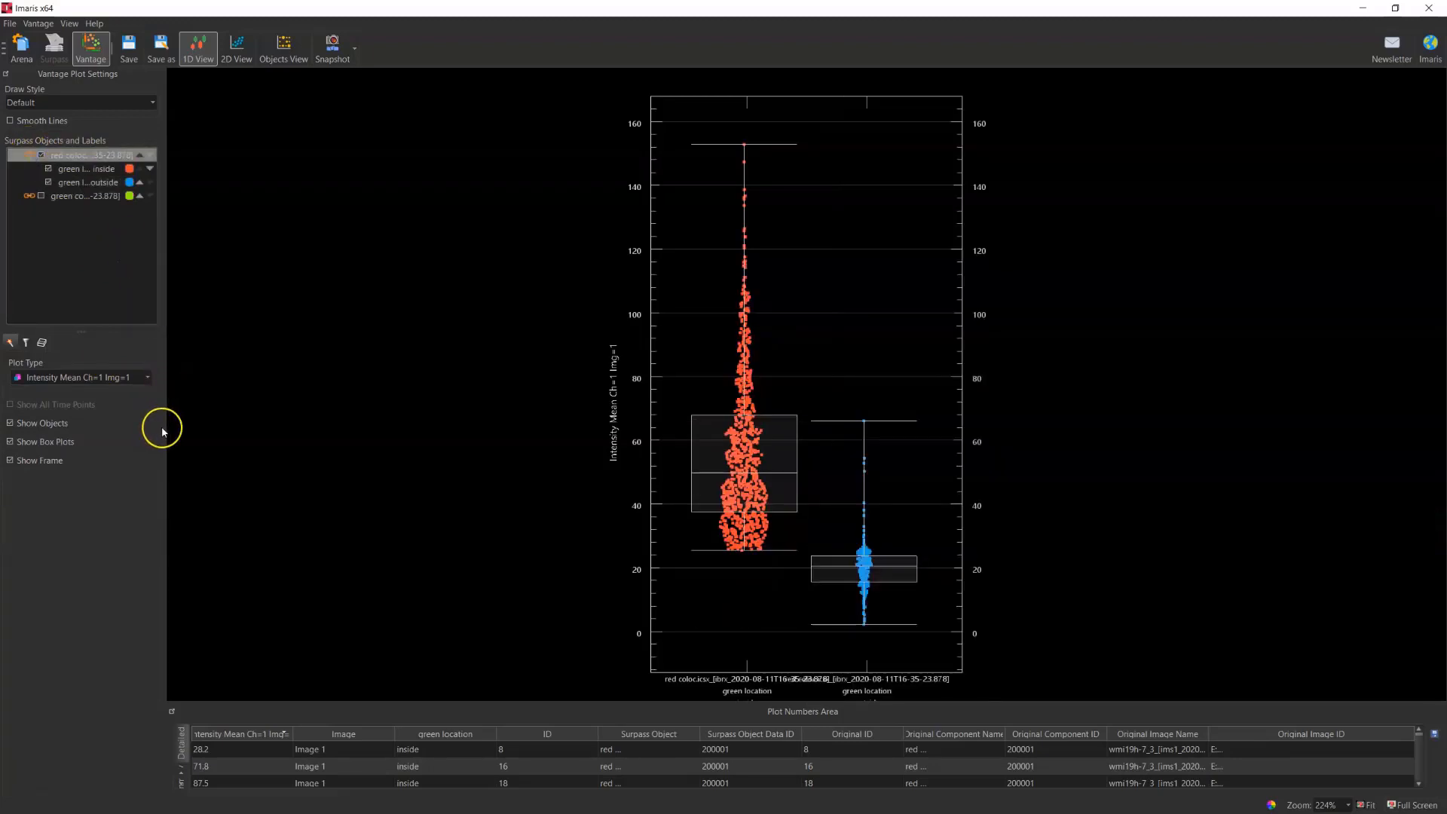
pyautogui.moveTo(164, 430); pyautogui.dragTo(306, 434)
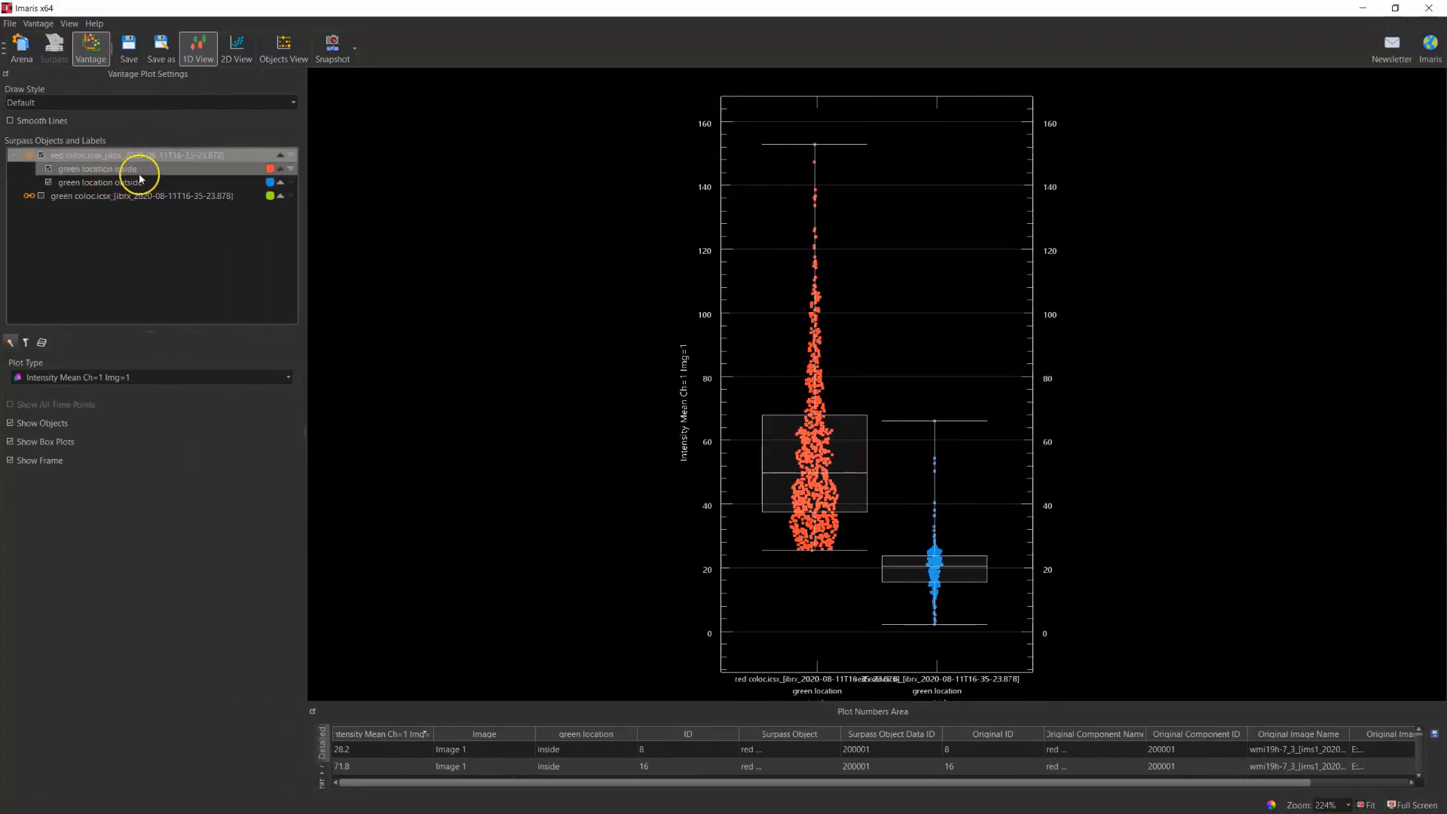
pyautogui.click(30, 155)
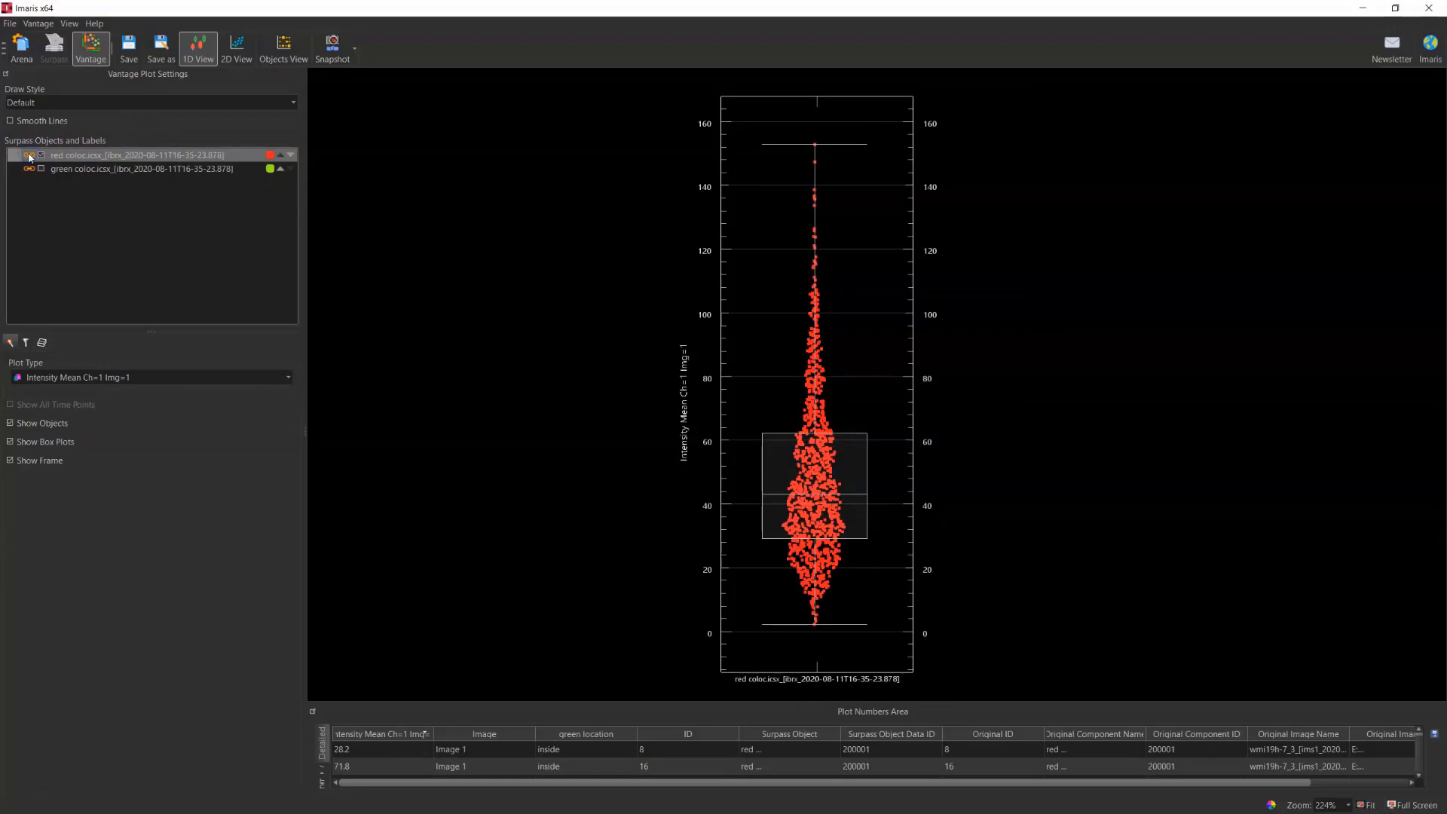
pyautogui.click(30, 155)
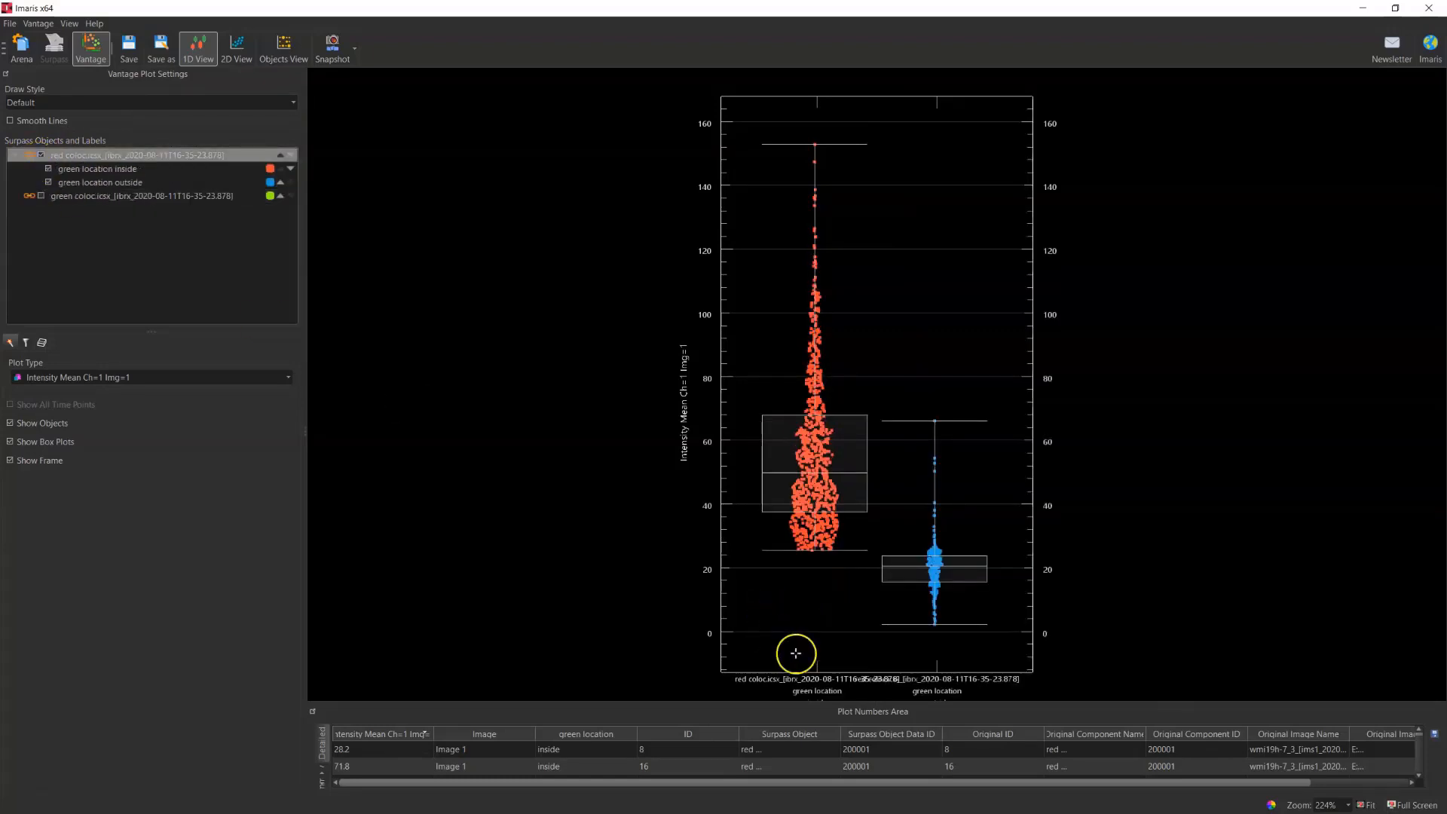
pyautogui.moveTo(891, 702); pyautogui.dragTo(883, 469)
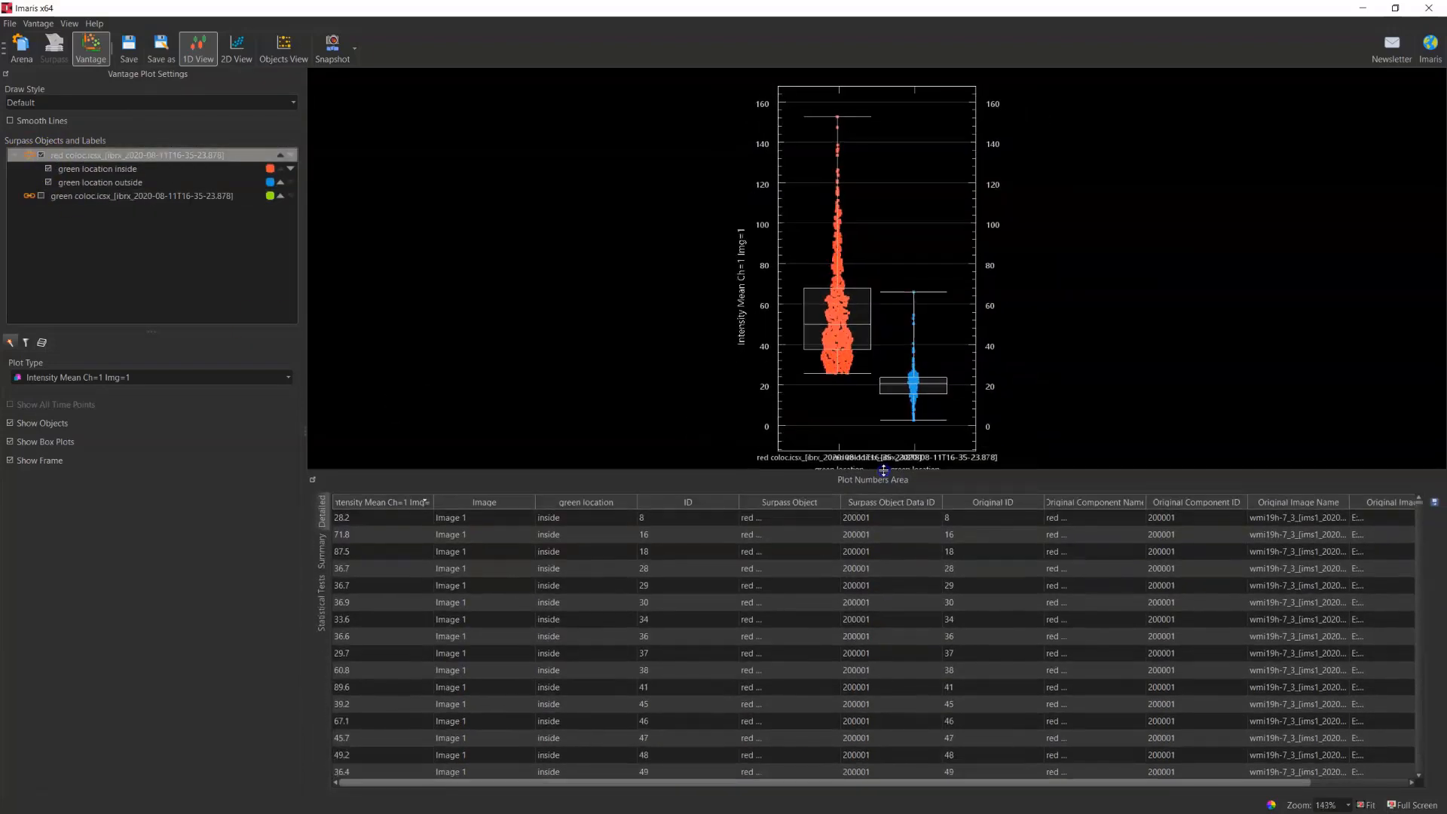
pyautogui.click(557, 587)
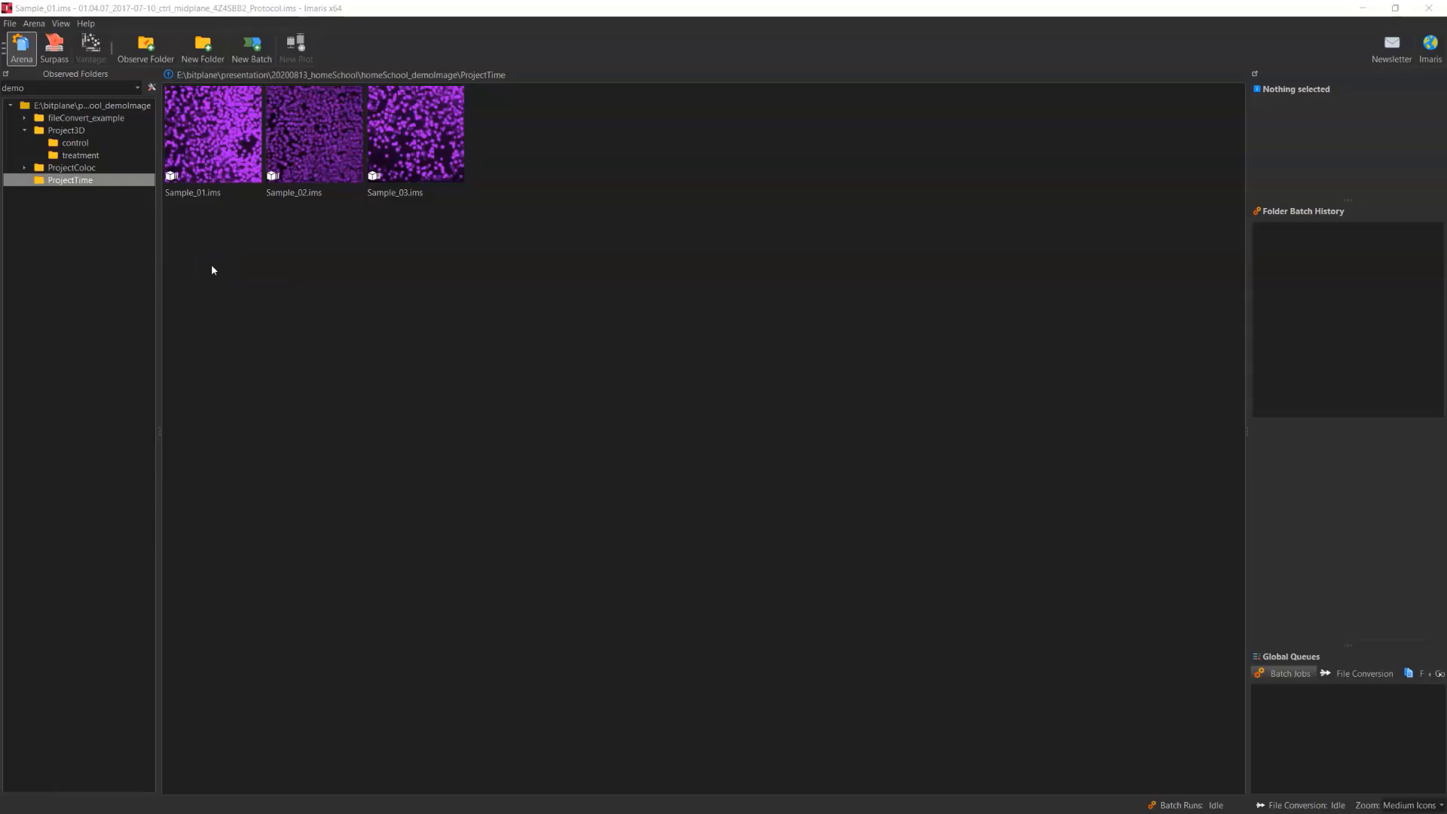
# Open Sample_01.ims from the ProjectTime folder and play through its time series
pyautogui.click(212, 293)
pyautogui.click(195, 147)
pyautogui.click(201, 202)
pyautogui.doubleClick(205, 148)
pyautogui.click(462, 400)
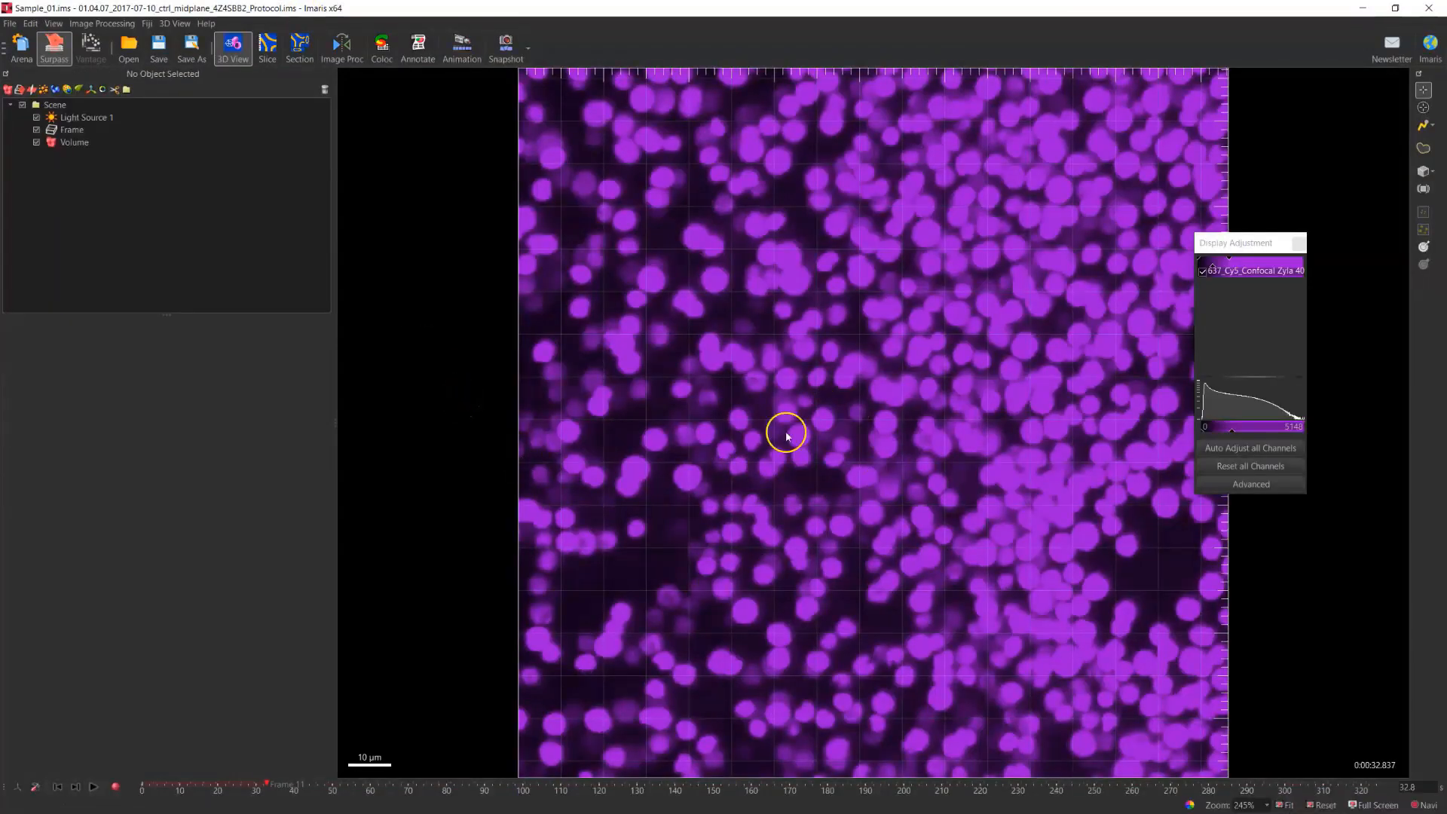
pyautogui.click(90, 787)
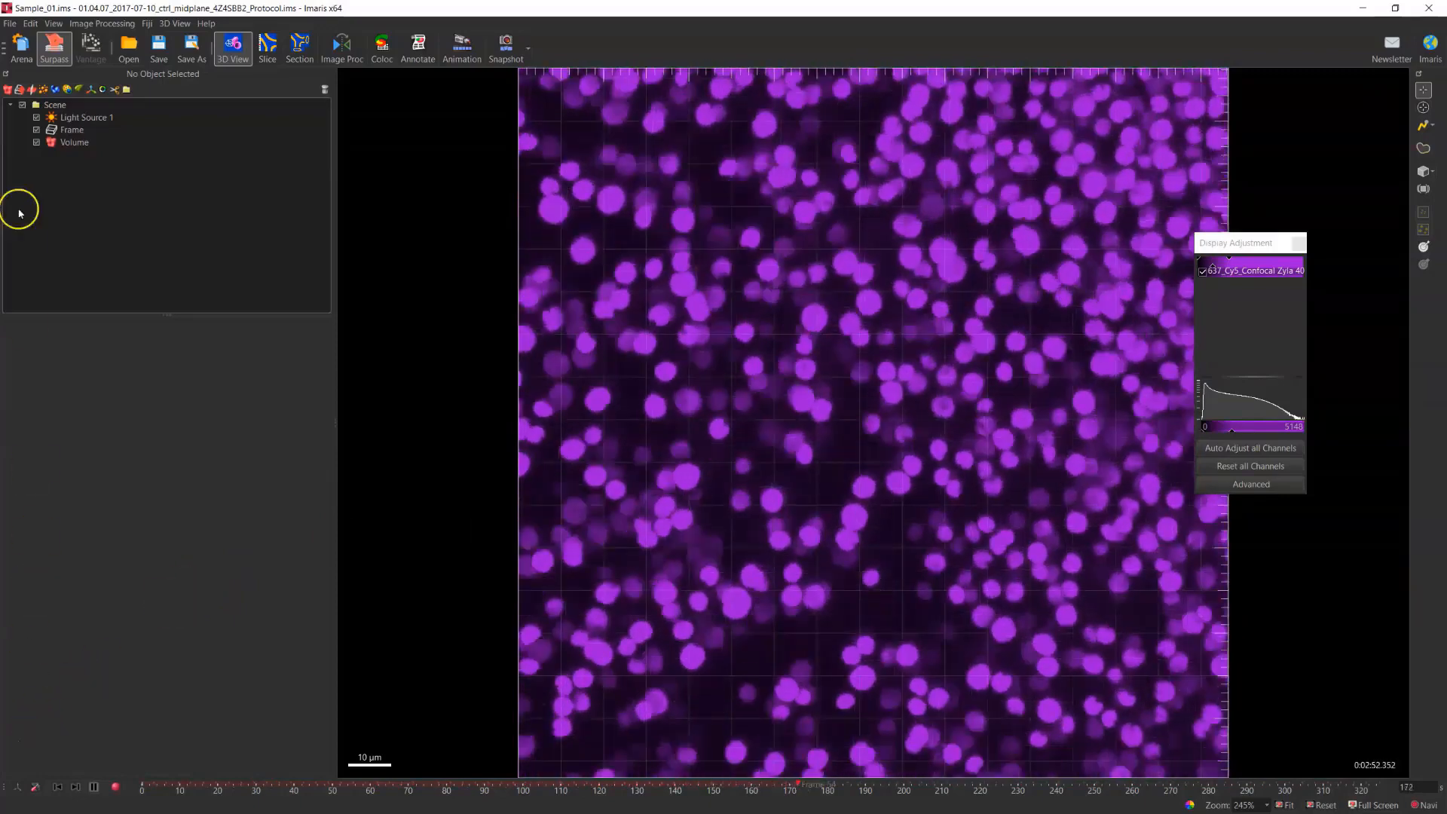
# Start a new batch on Sample_01.ims, skip the image processing stage, add a Spots object, and stop the time playback
pyautogui.click(18, 63)
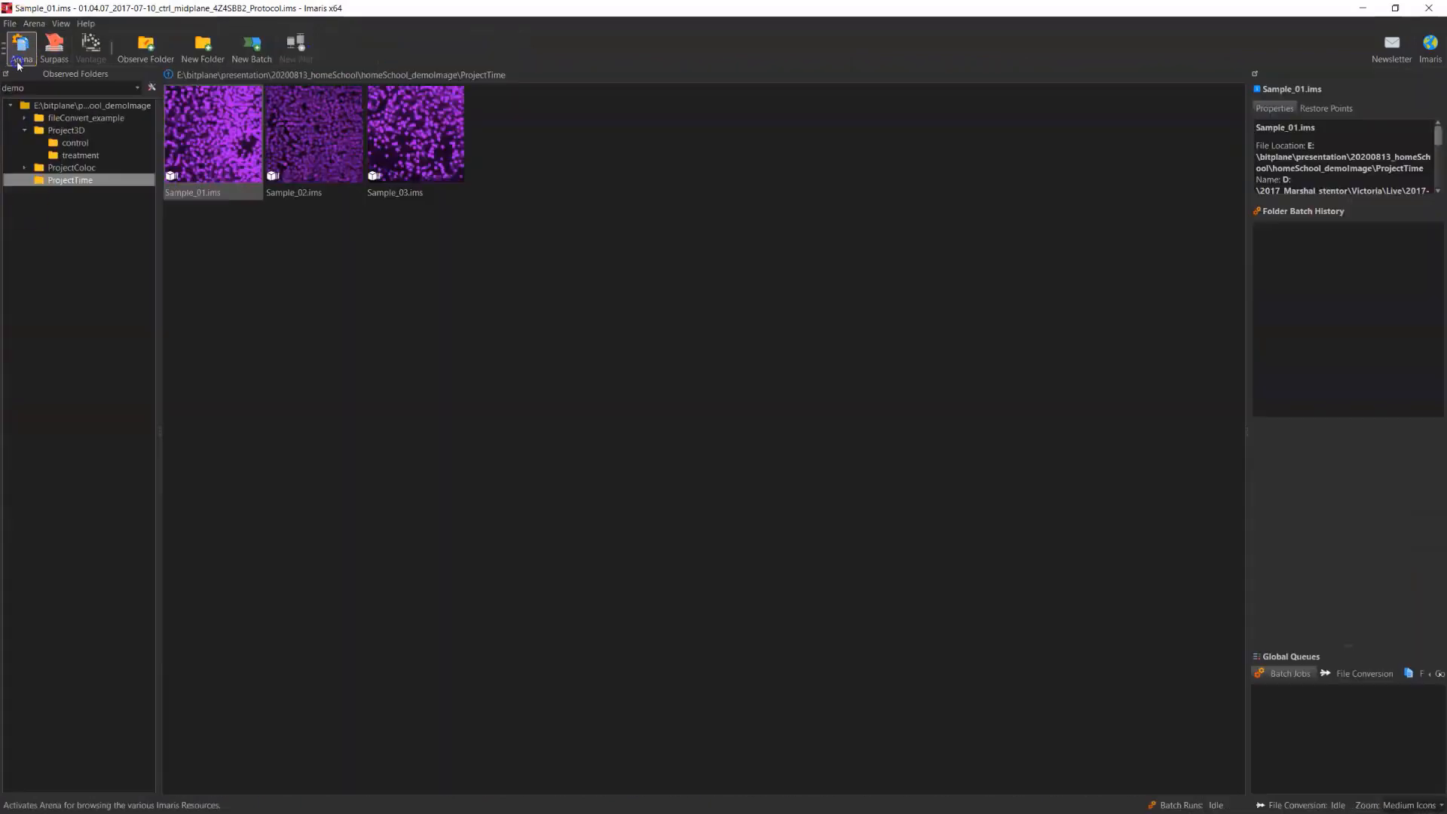
pyautogui.click(204, 173)
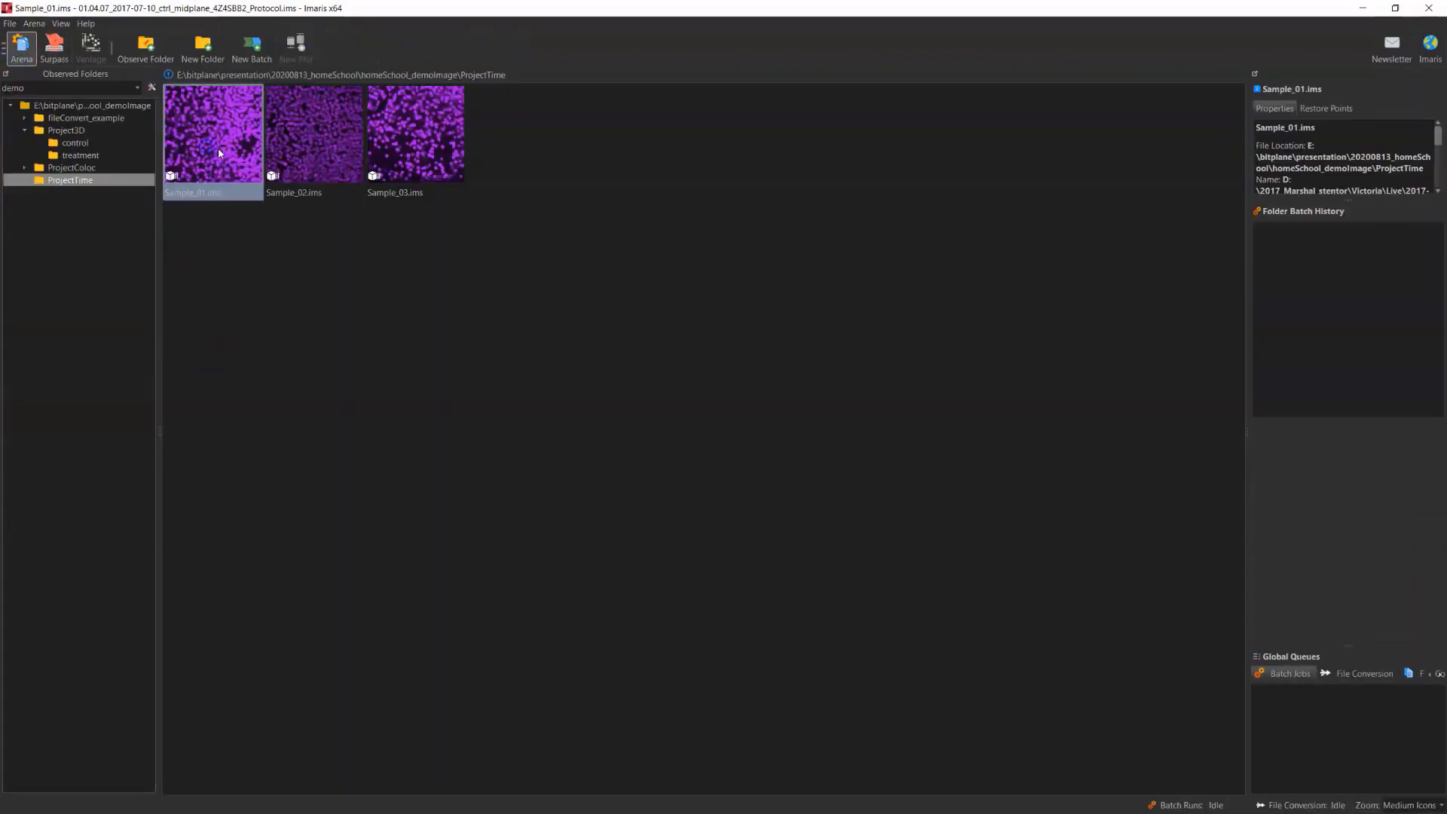
pyautogui.click(252, 56)
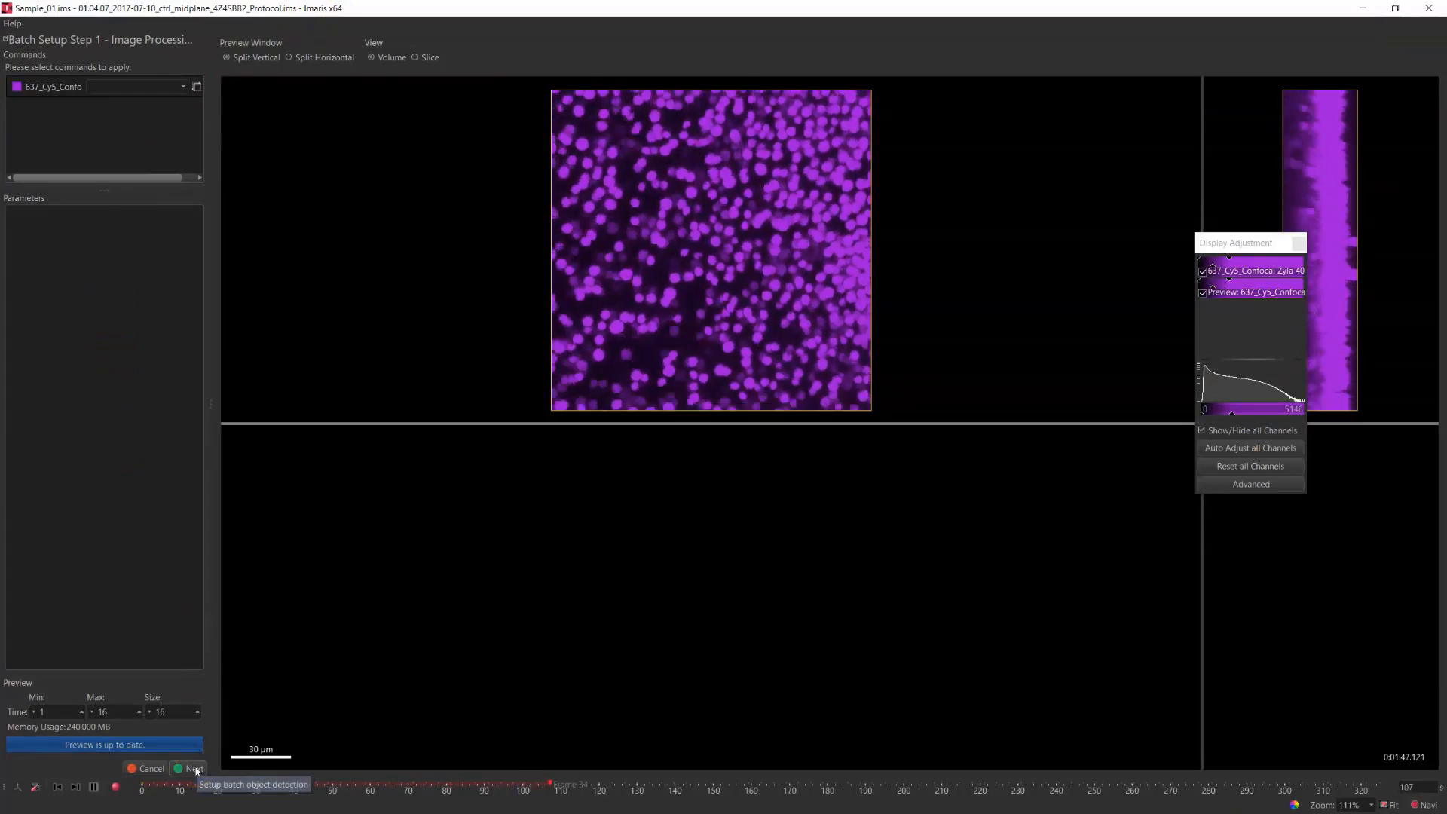
pyautogui.click(193, 769)
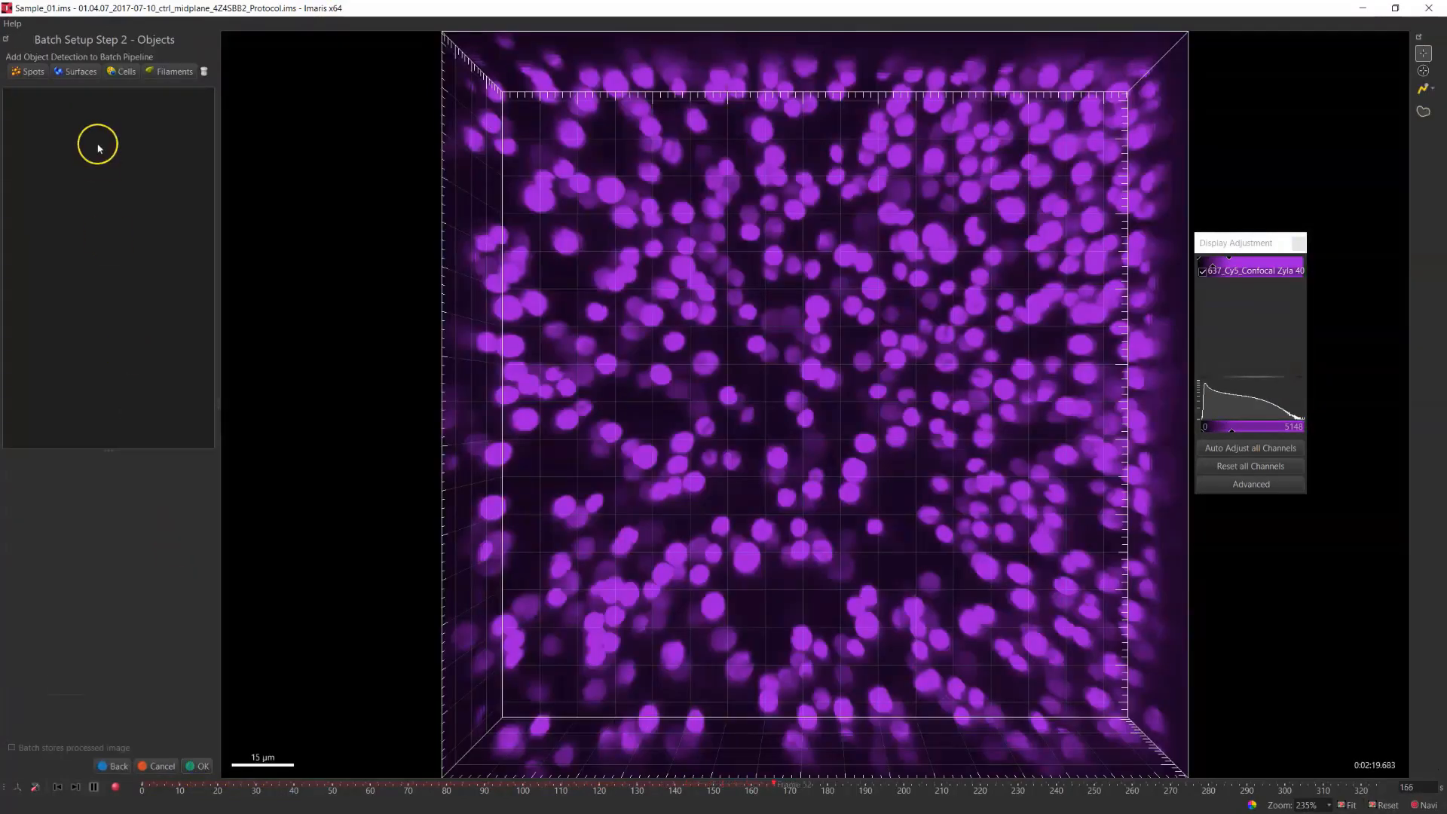
pyautogui.click(28, 75)
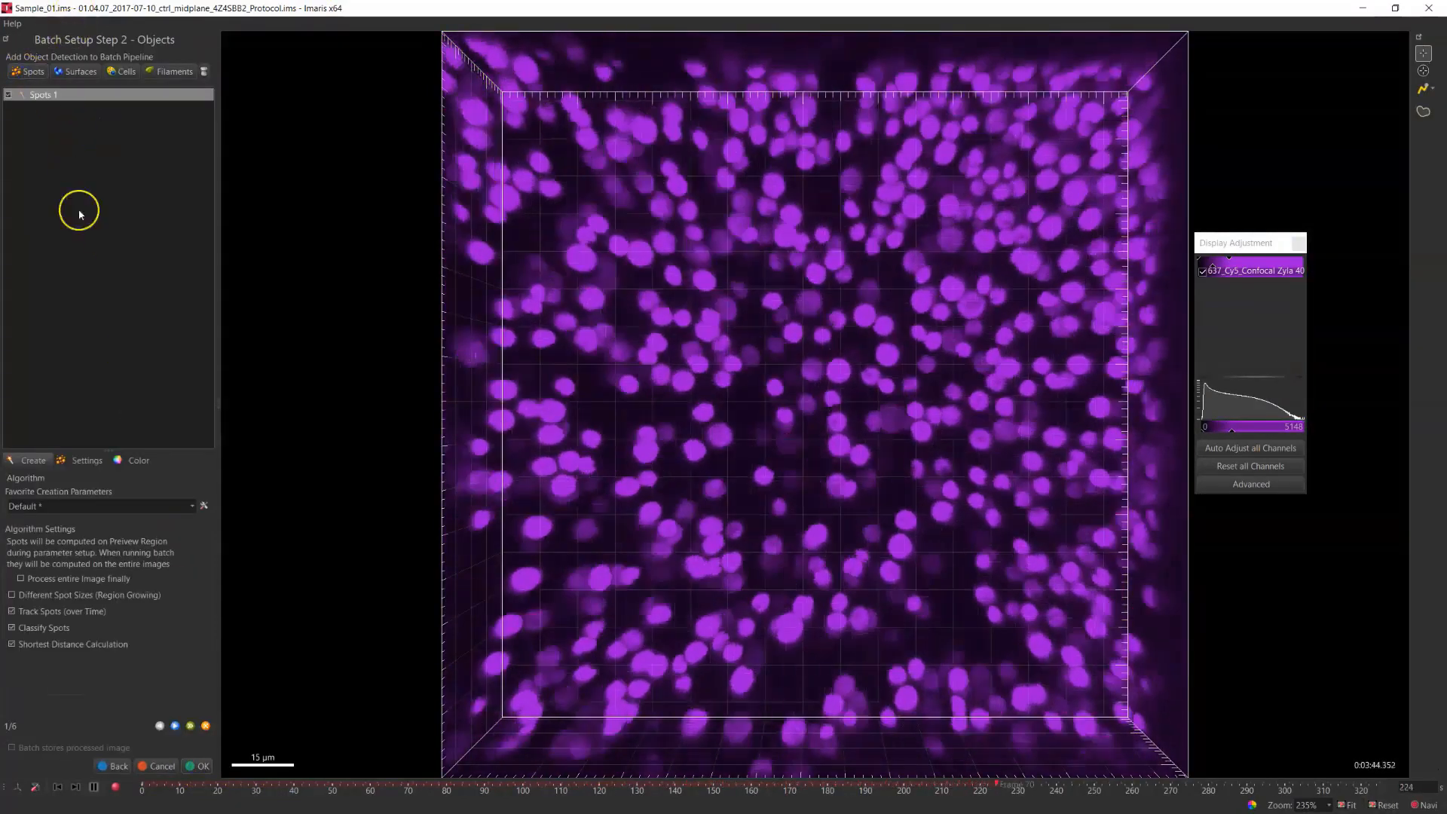
pyautogui.click(91, 788)
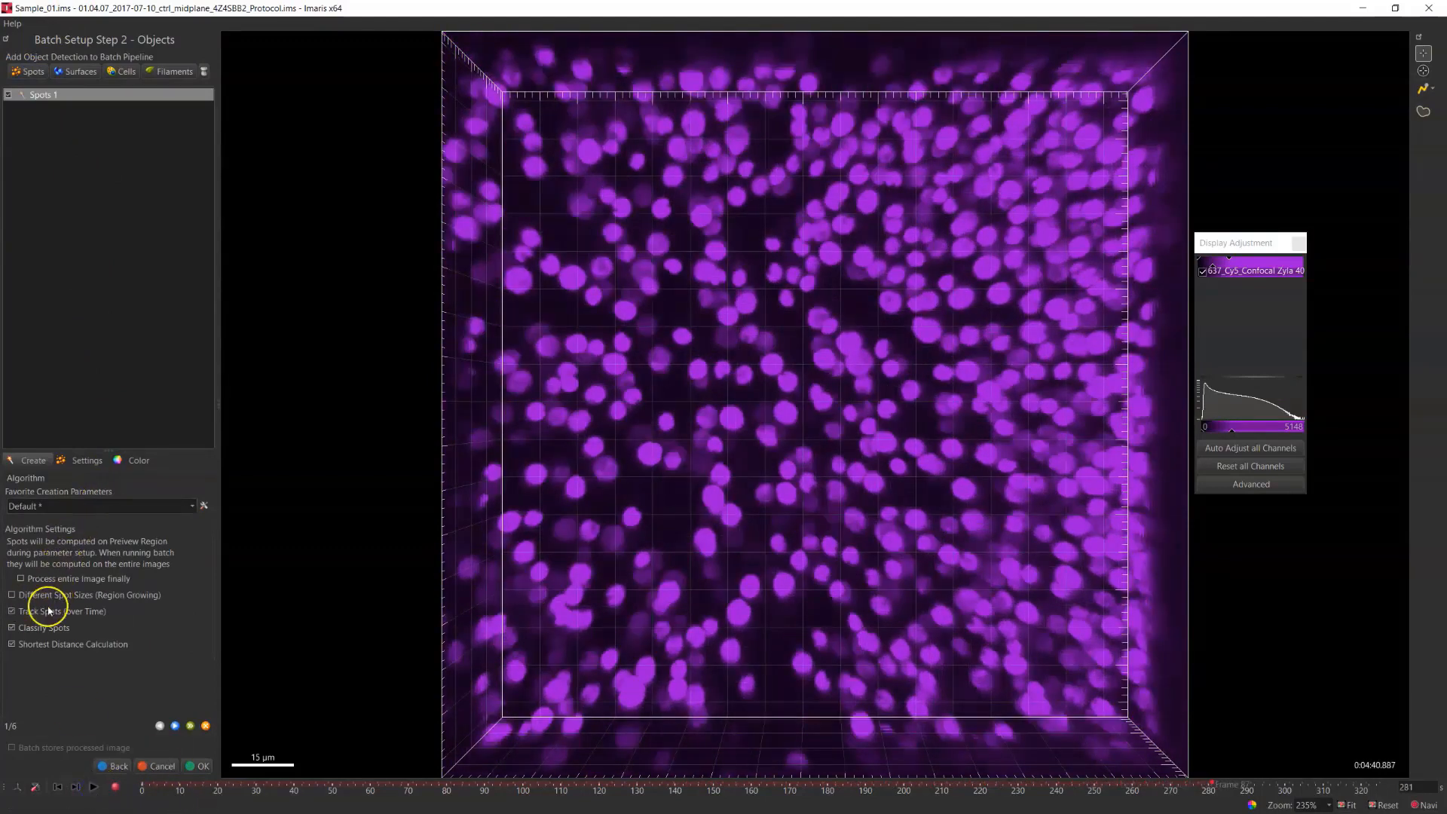
# Disable the shortest distance calculation, detect the spots with the default source settings, and filter them by Quality above 336
pyautogui.click(31, 647)
pyautogui.click(174, 727)
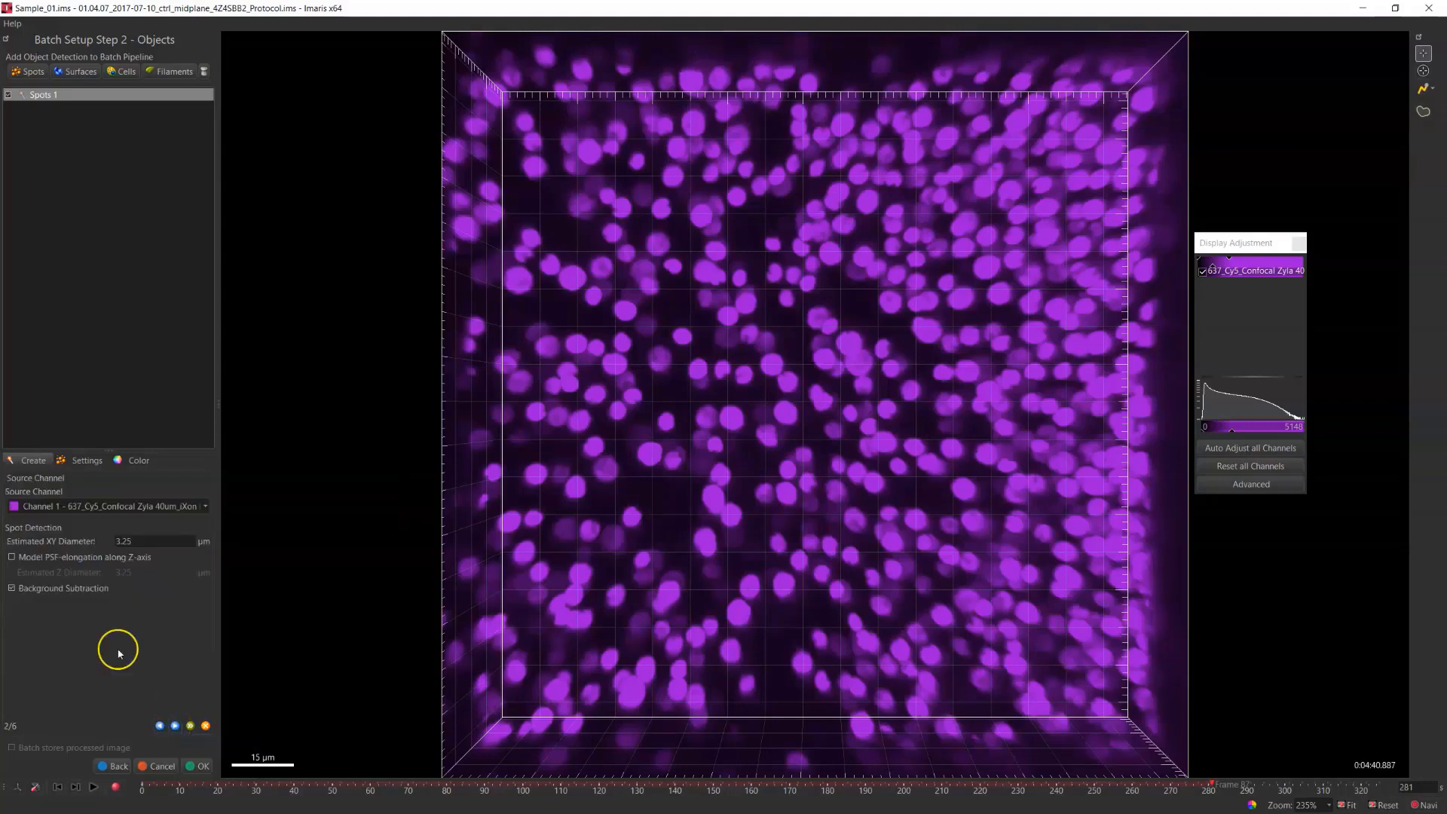
pyautogui.click(174, 726)
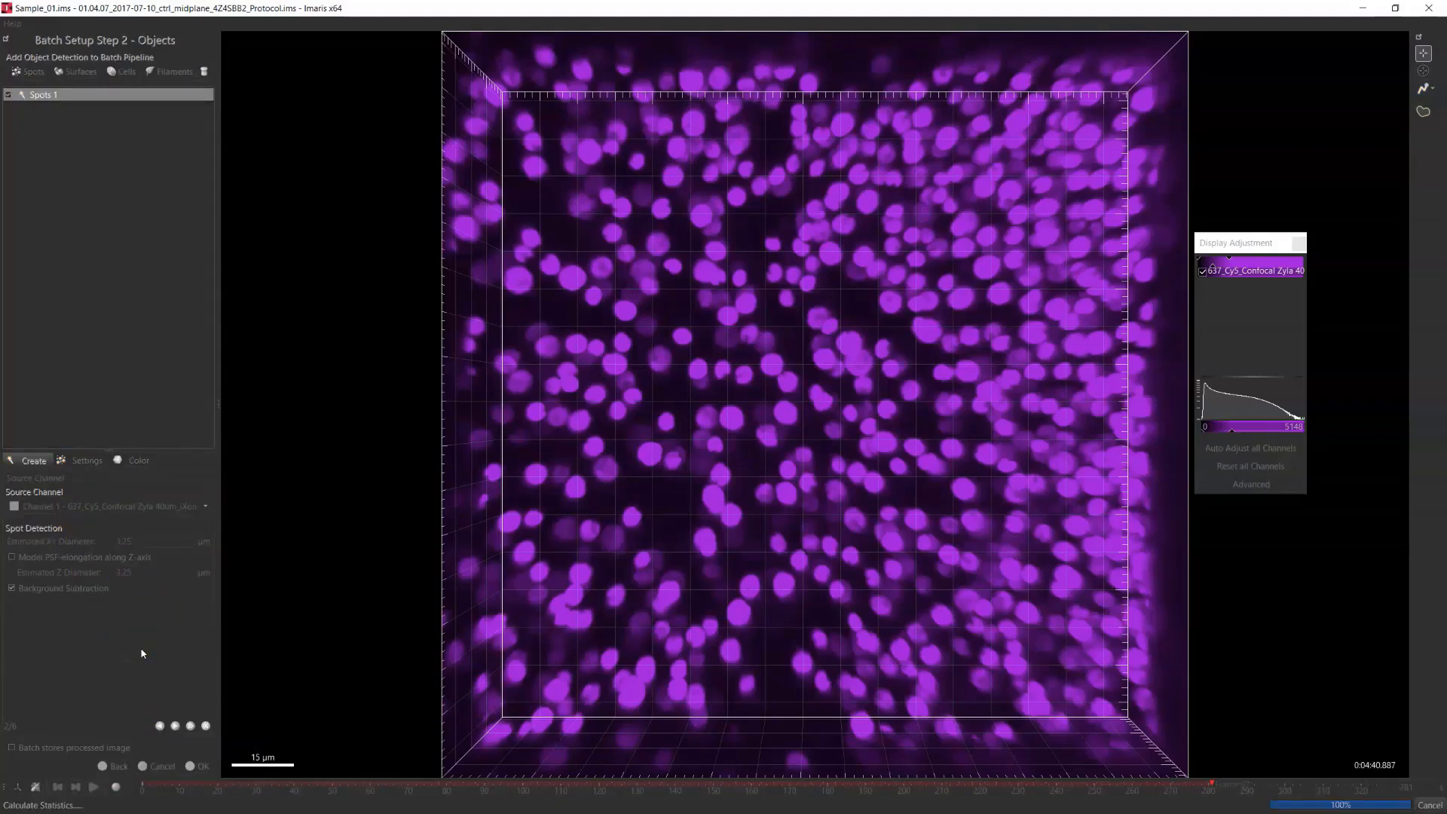
pyautogui.moveTo(78, 663); pyautogui.dragTo(63, 684)
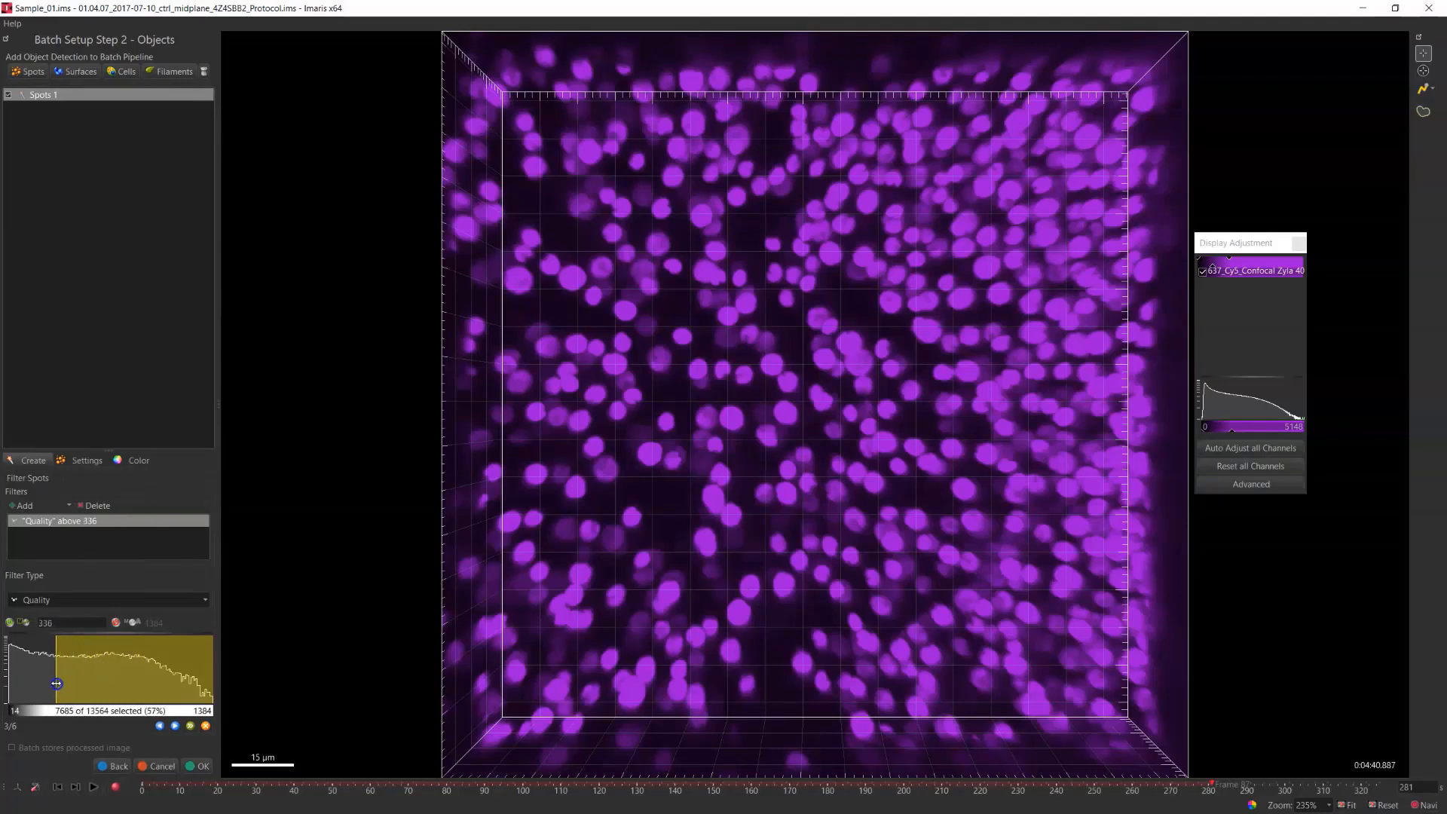
pyautogui.click(174, 726)
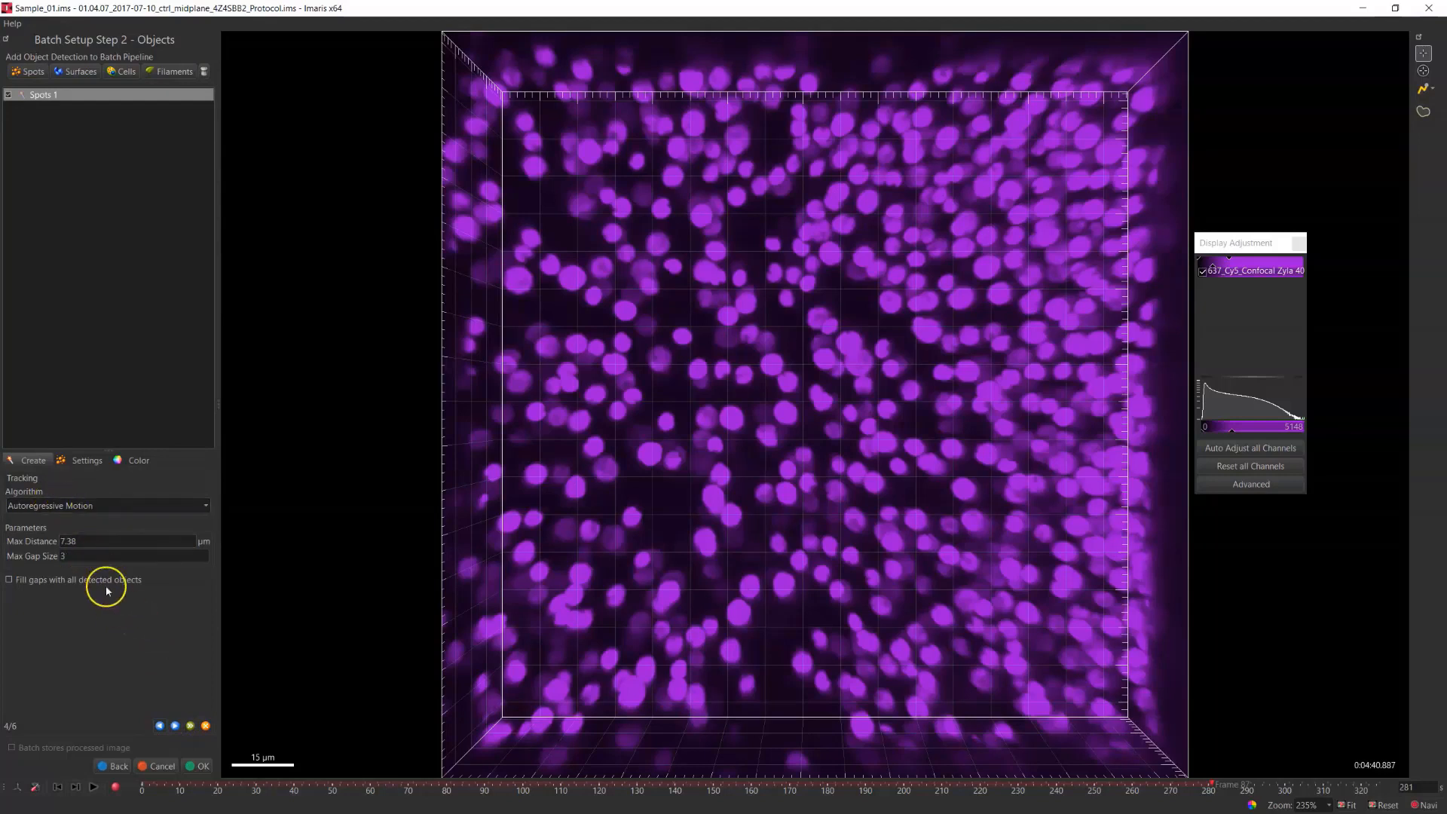
# Track the spots with the Autoregressive Motion algorithm and filter the tracks by Track Duration above about 23.8 s
pyautogui.click(98, 505)
pyautogui.click(83, 520)
pyautogui.click(174, 726)
pyautogui.moveTo(123, 662)
pyautogui.mouseDown()
pyautogui.moveTo(68, 669)
pyautogui.moveTo(100, 668)
pyautogui.mouseUp()
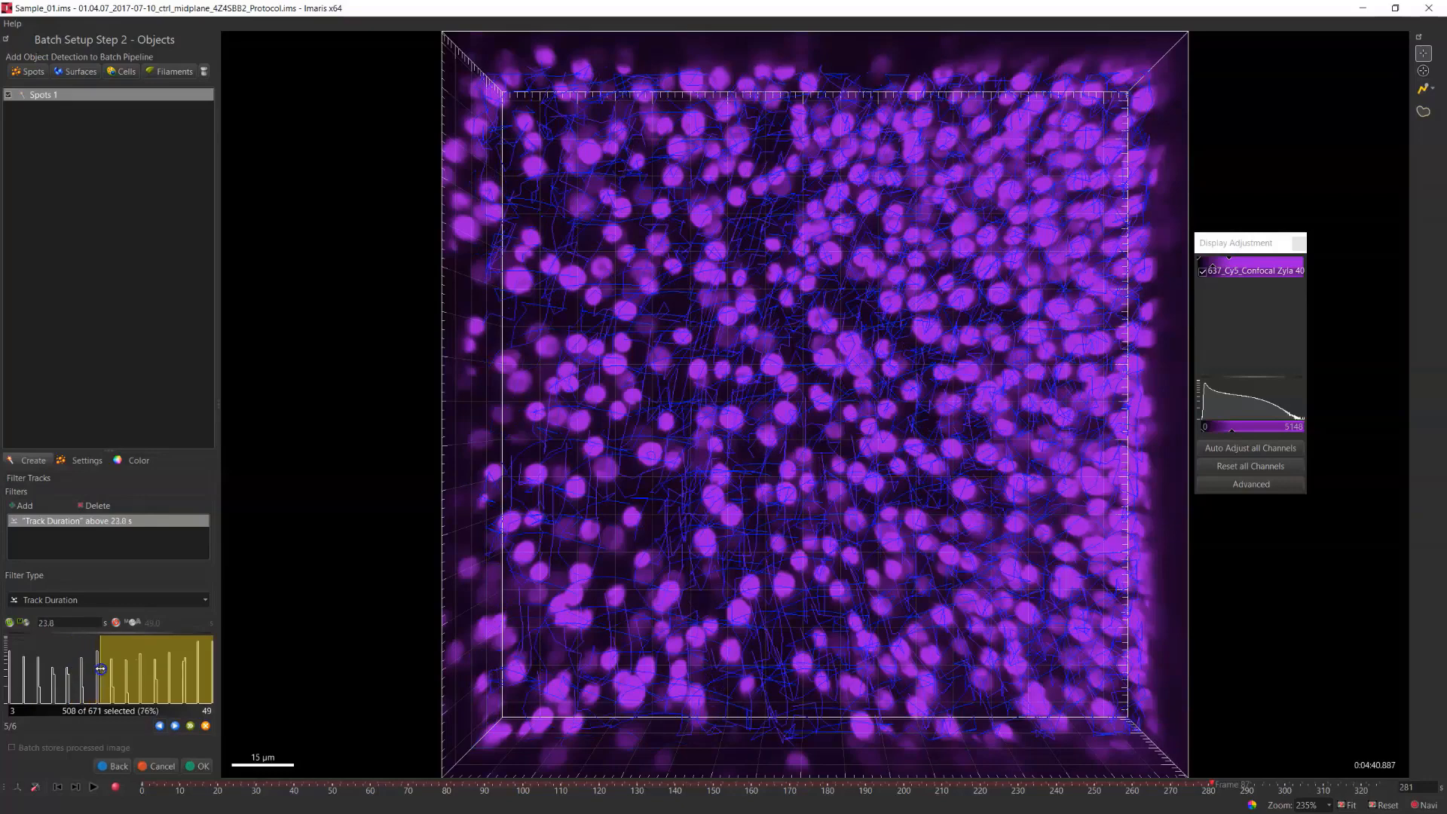
pyautogui.moveTo(108, 663); pyautogui.dragTo(104, 663)
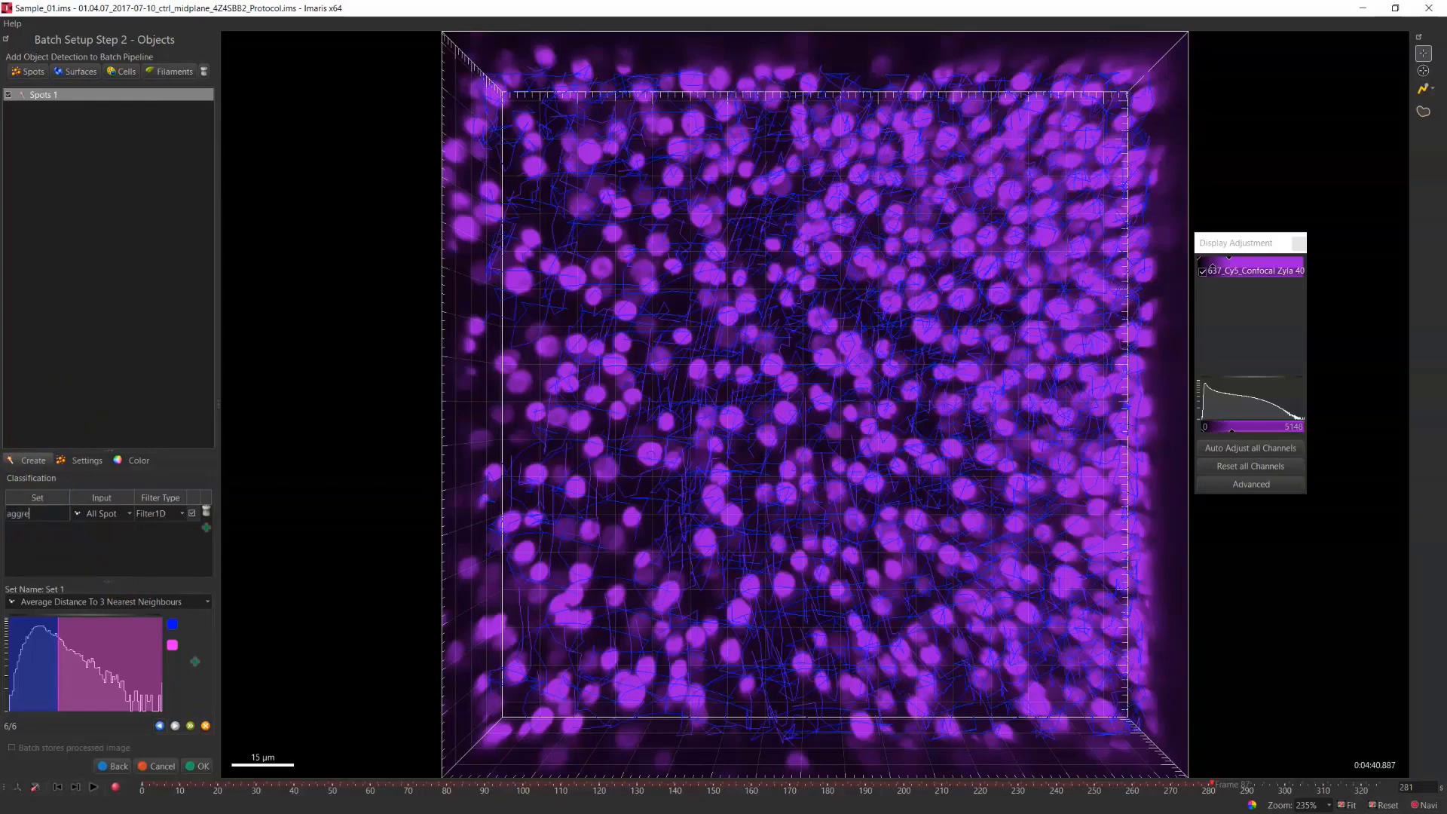
# Name the first classification set aggregation and split all spots at an Average Distance To 3 Nearest Neighbours of 7.02
pyautogui.click(89, 552)
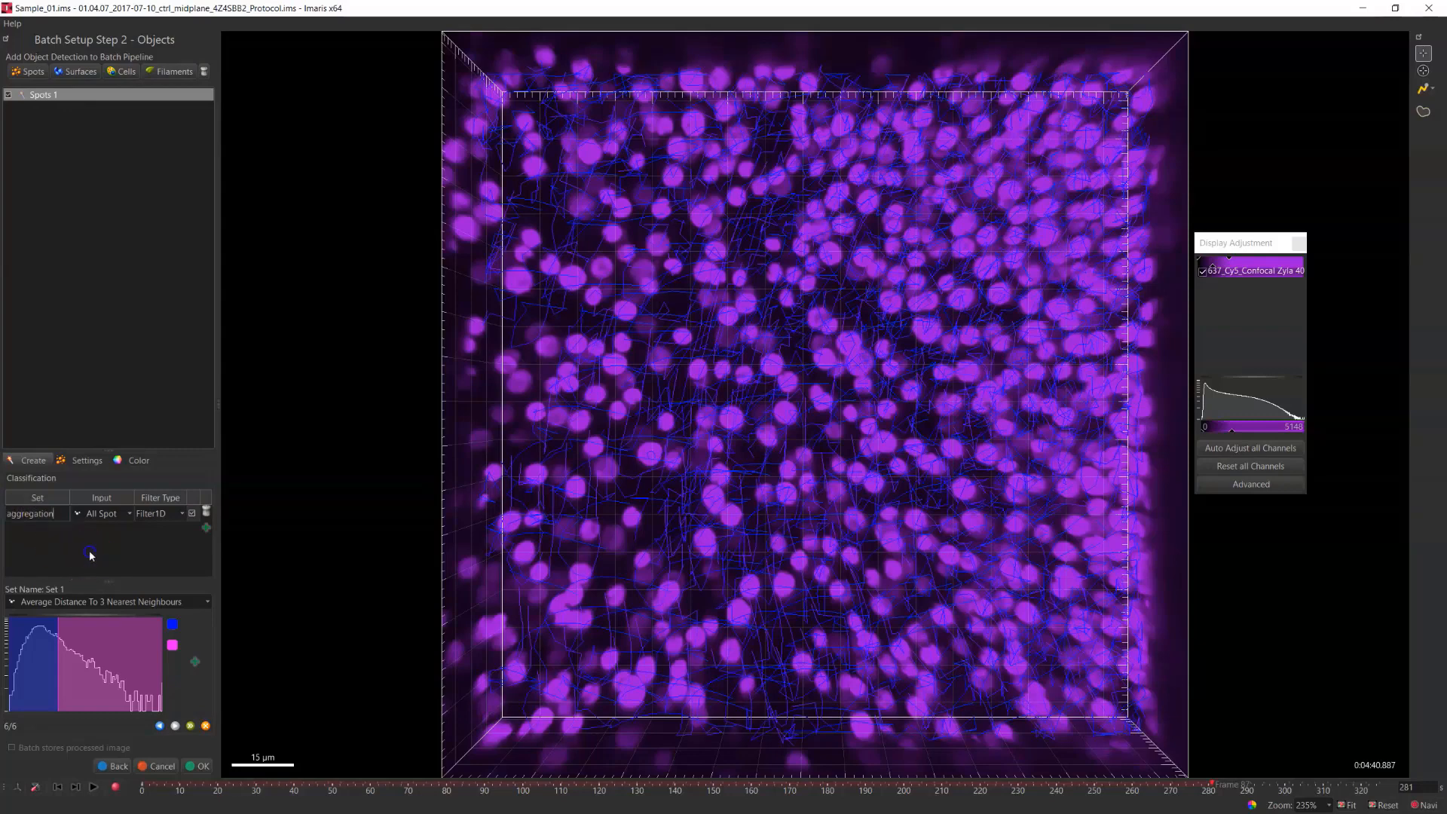
pyautogui.click(125, 514)
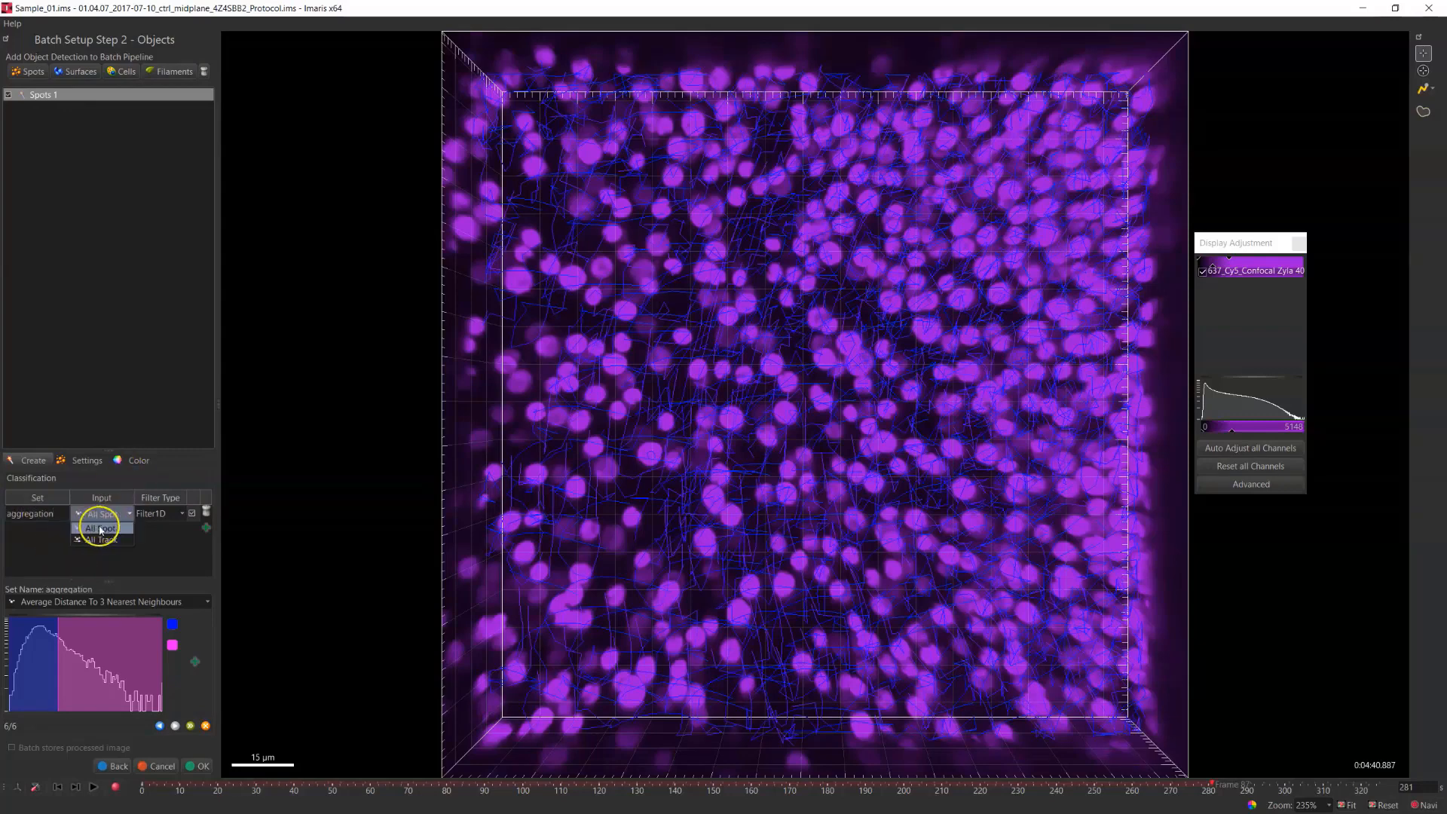
pyautogui.click(129, 511)
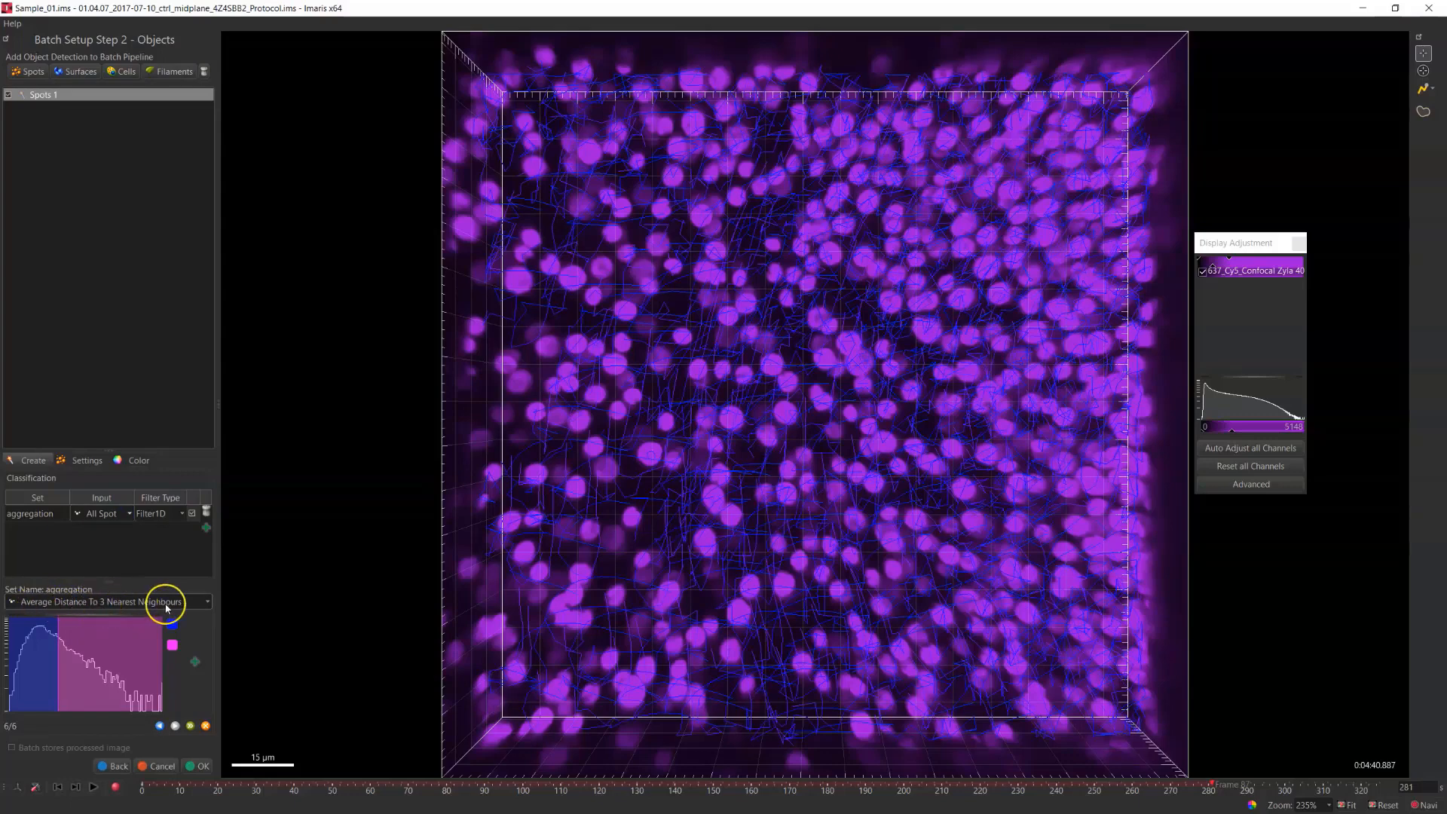
pyautogui.moveTo(63, 658); pyautogui.dragTo(48, 665)
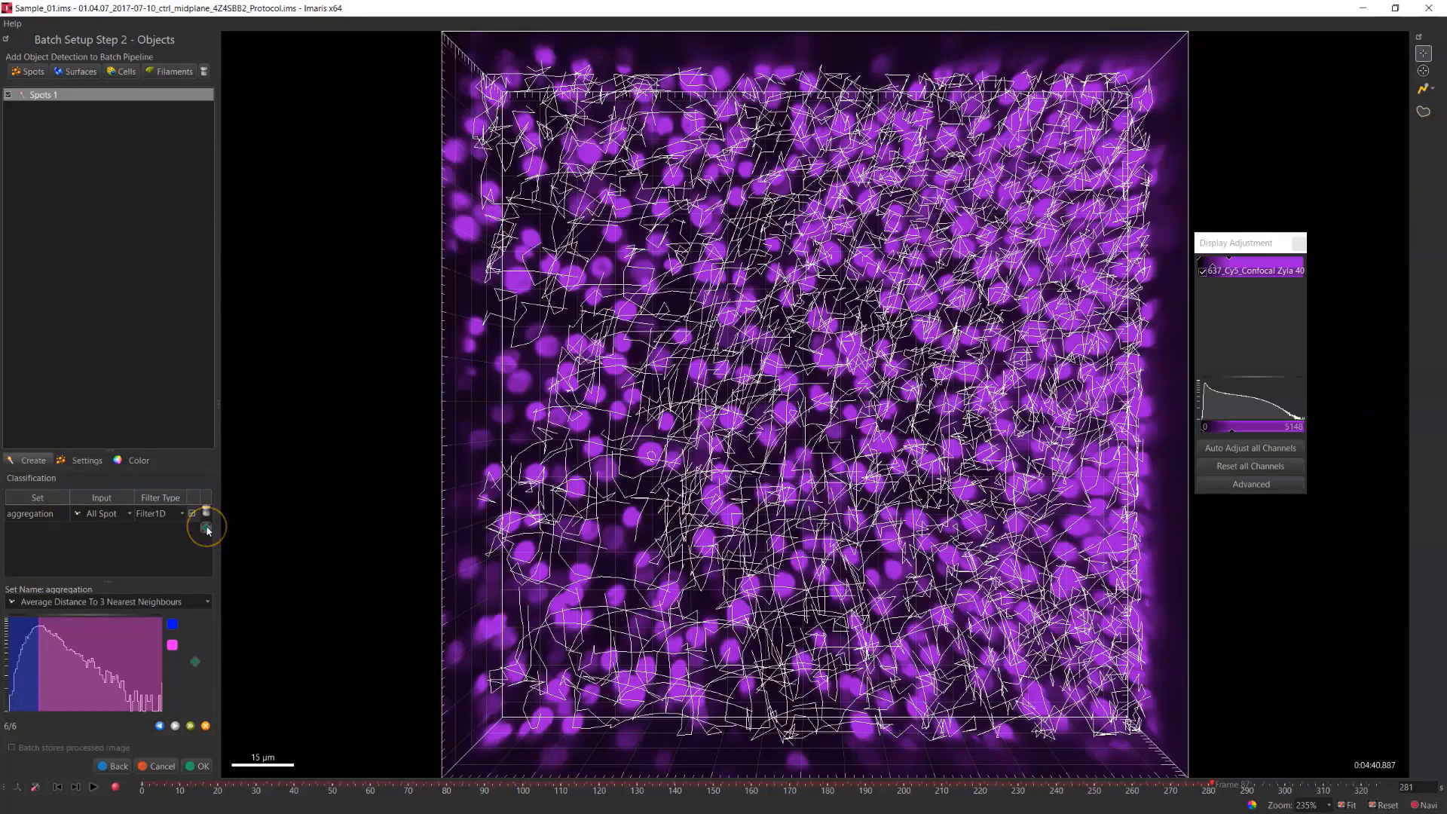
# Name the aggregation set's lower class dense and its upper class not dense
pyautogui.click(173, 625)
pyautogui.moveTo(219, 661); pyautogui.dragTo(122, 654)
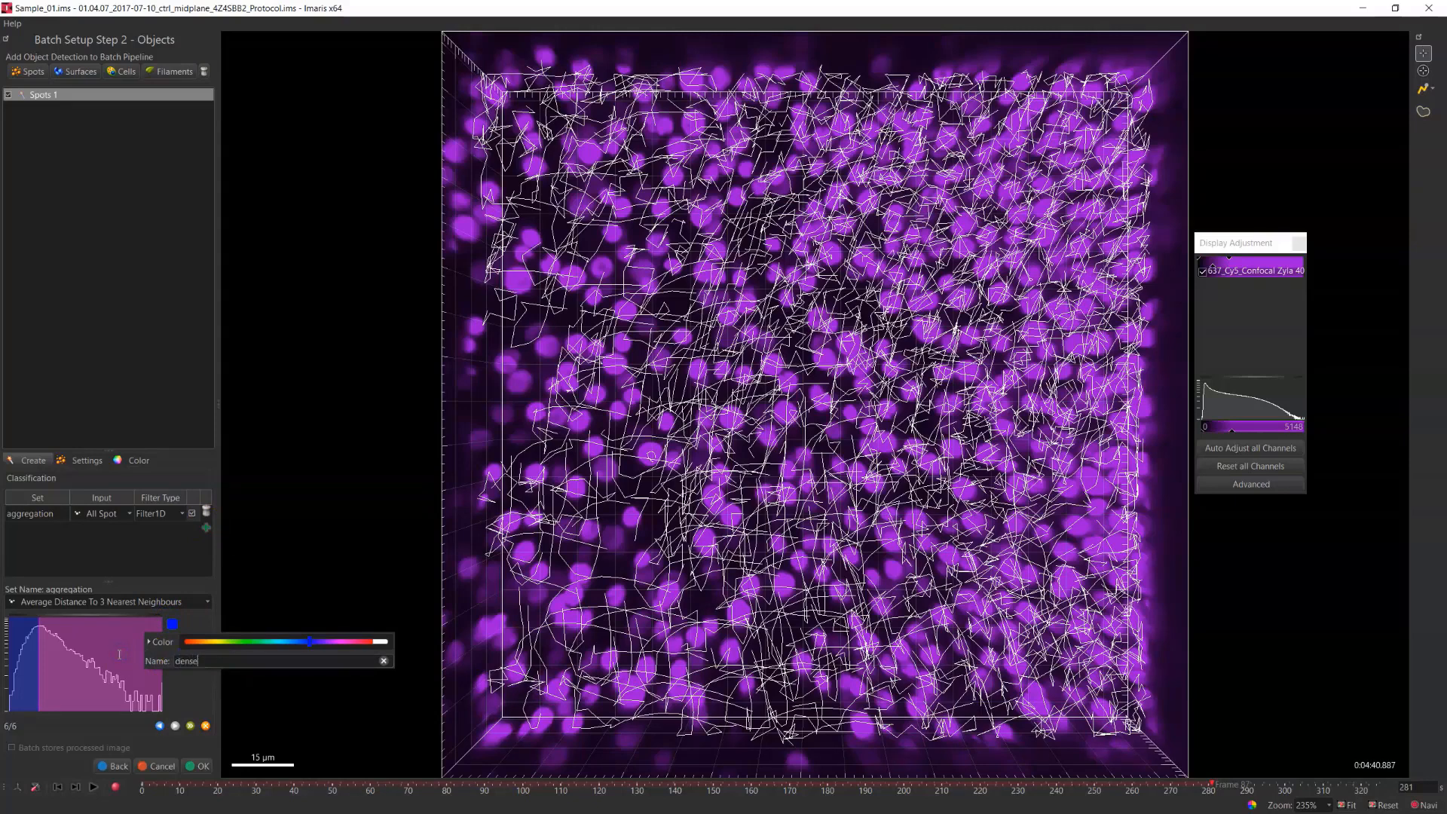
pyautogui.click(171, 673)
pyautogui.click(173, 646)
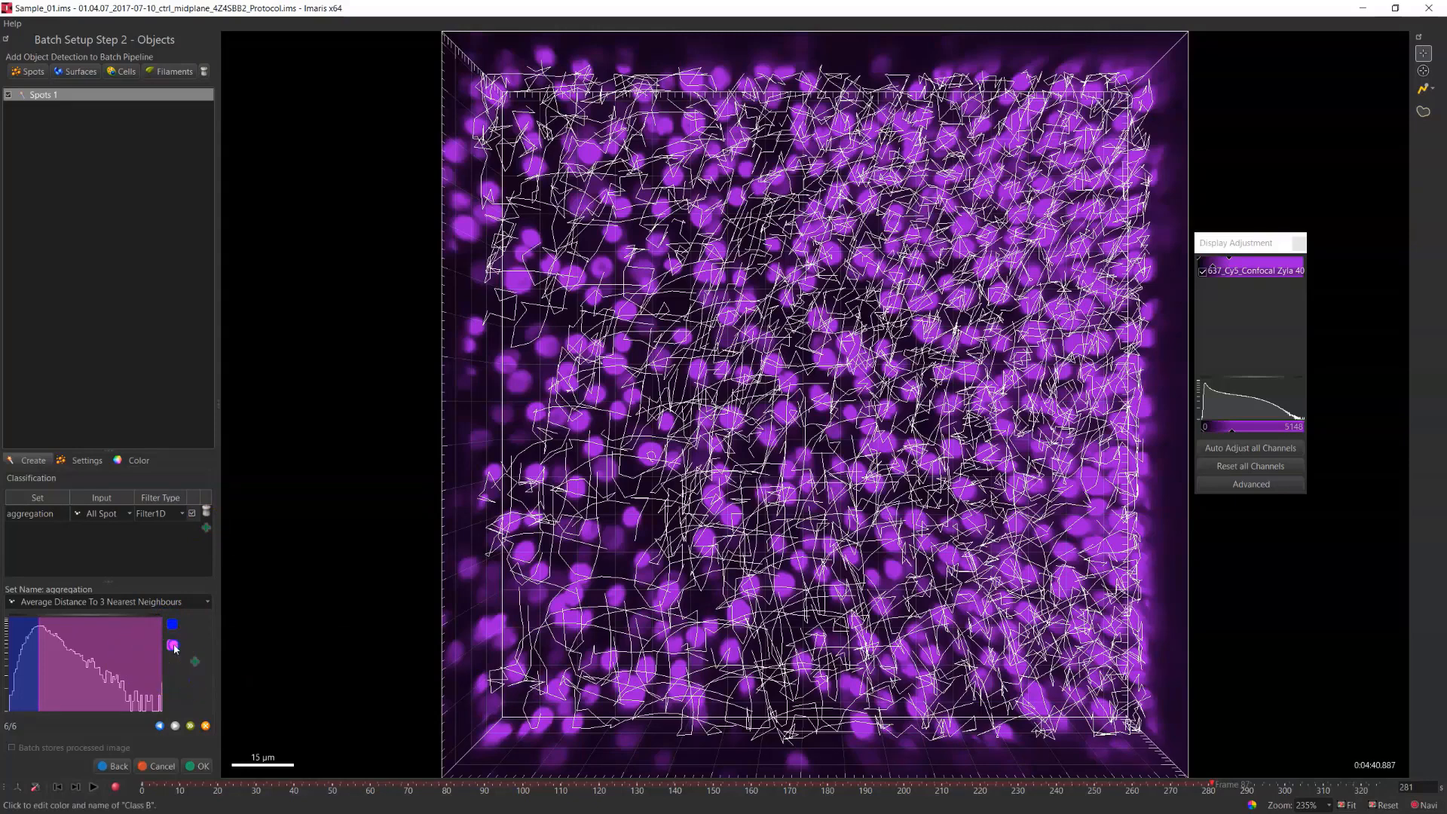
pyautogui.moveTo(205, 680); pyautogui.dragTo(85, 670)
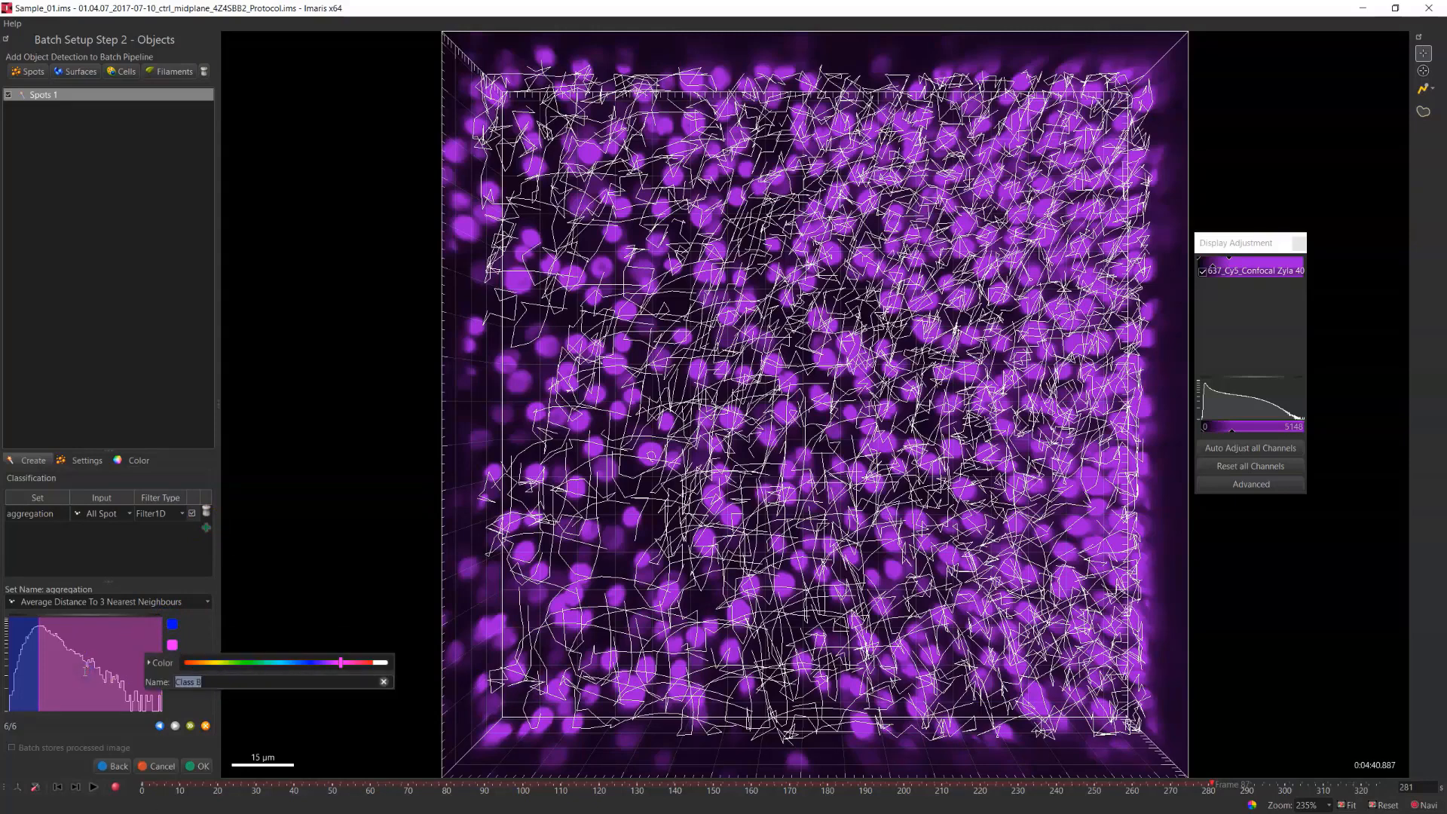
pyautogui.write('not dense')
pyautogui.press('Return')
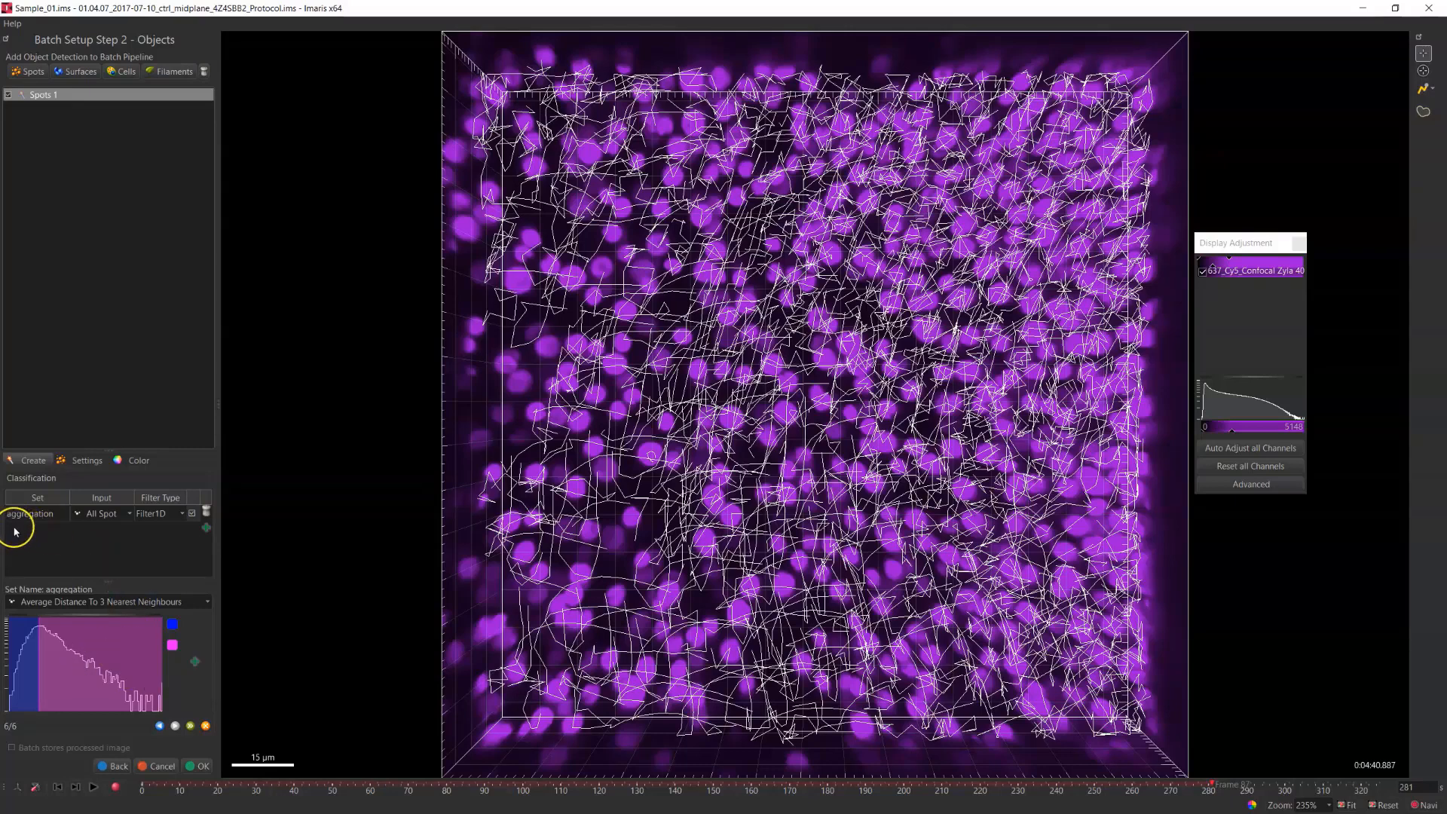
# Add a second classification set named speed that uses All Track as its input
pyautogui.click(208, 530)
pyautogui.doubleClick(39, 530)
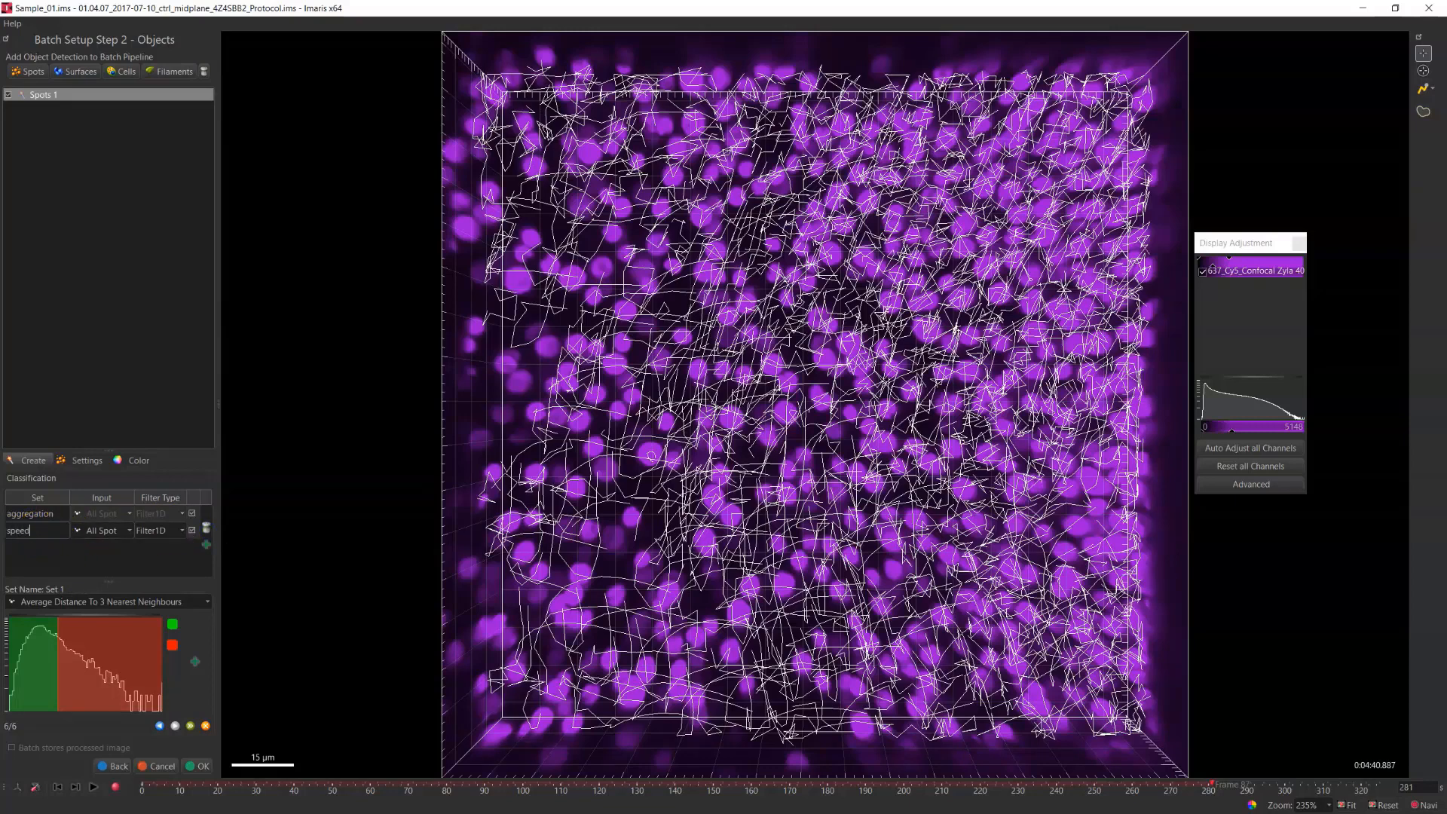
pyautogui.write('speed')
pyautogui.click(90, 558)
pyautogui.click(108, 532)
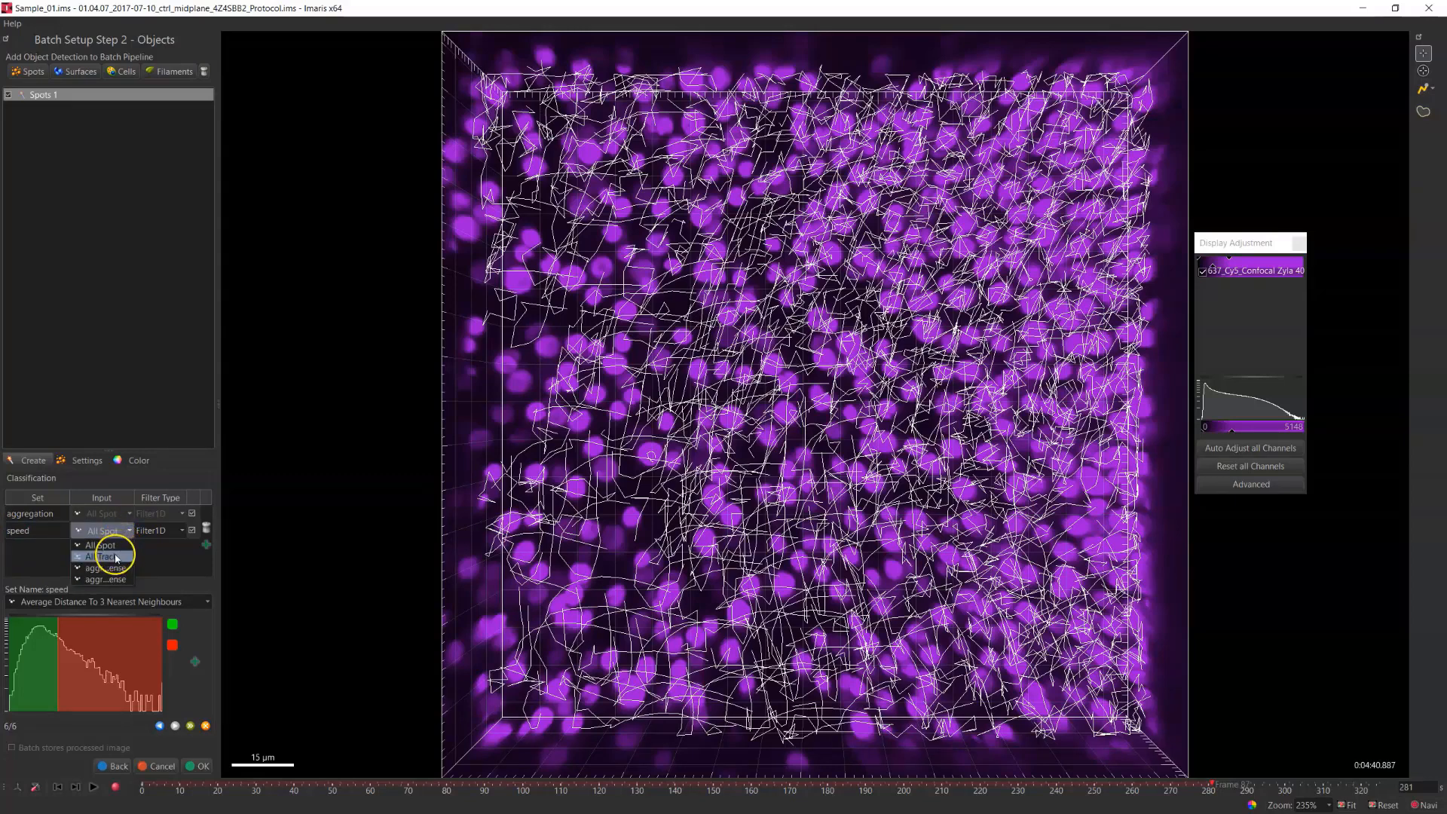
pyautogui.click(109, 559)
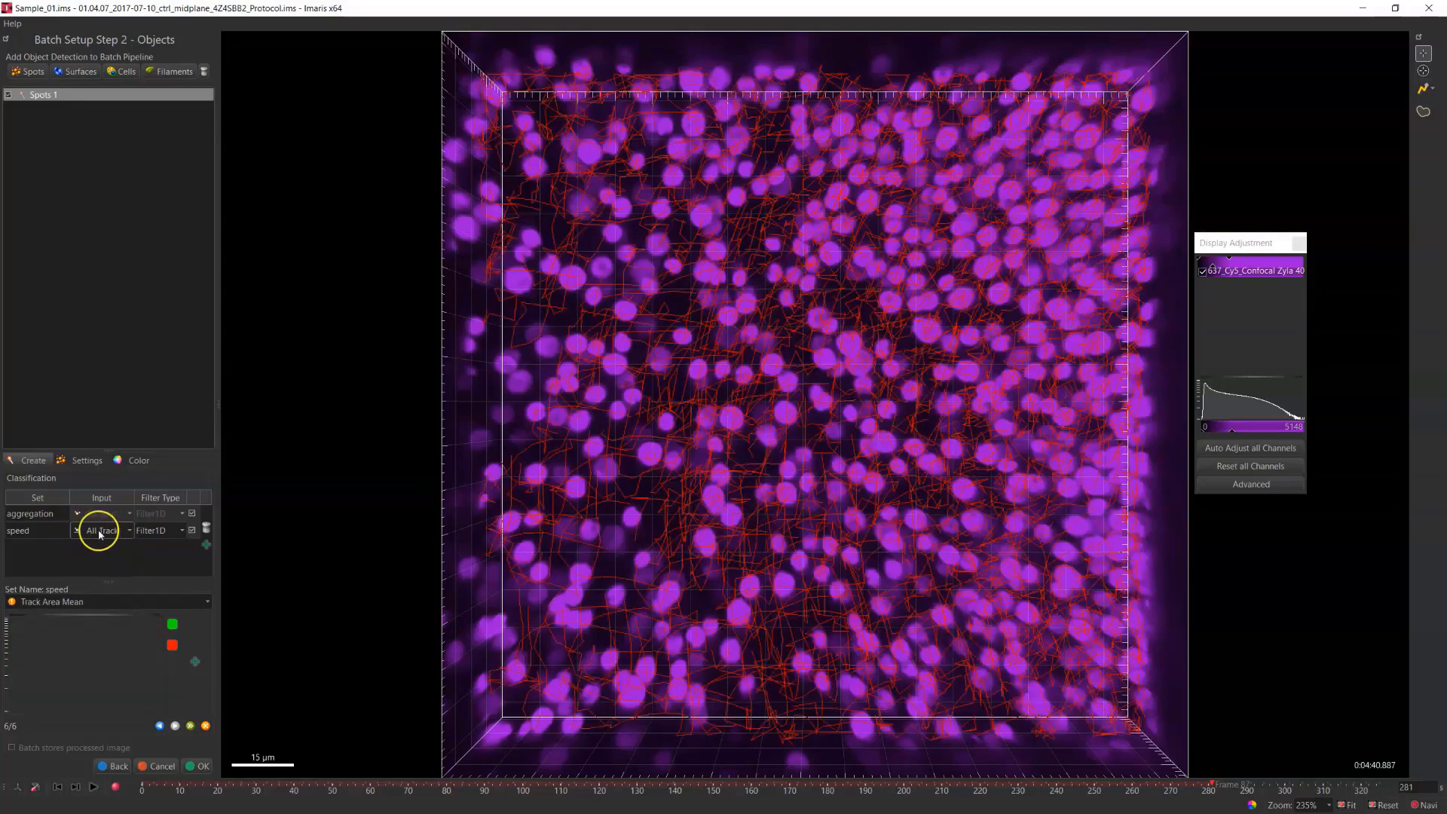
# Classify the speed set by Track Speed Mean with the threshold at 1.01 µm/s
pyautogui.click(88, 601)
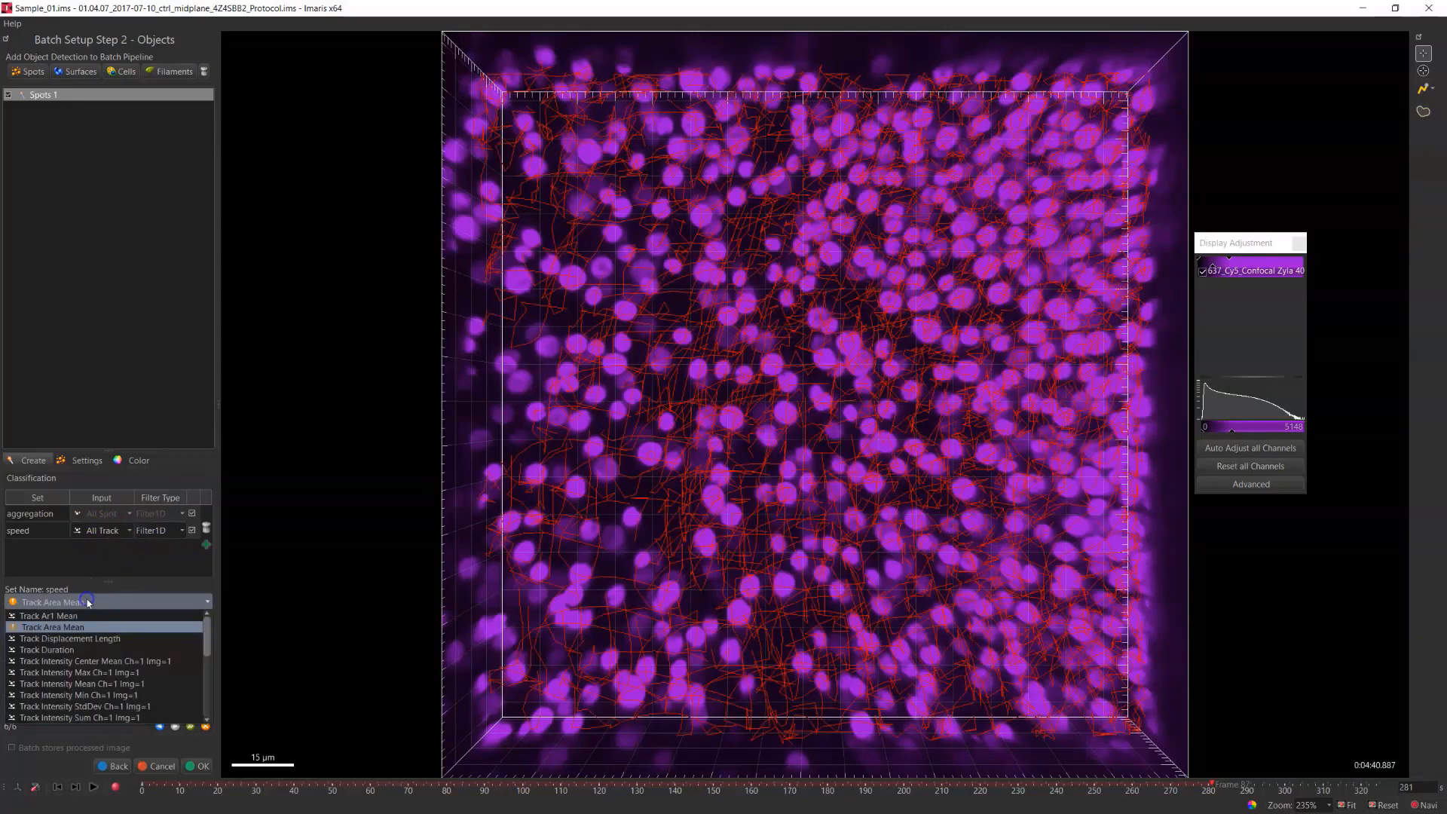
pyautogui.click(95, 651)
pyautogui.scroll(-3, 134, 683)
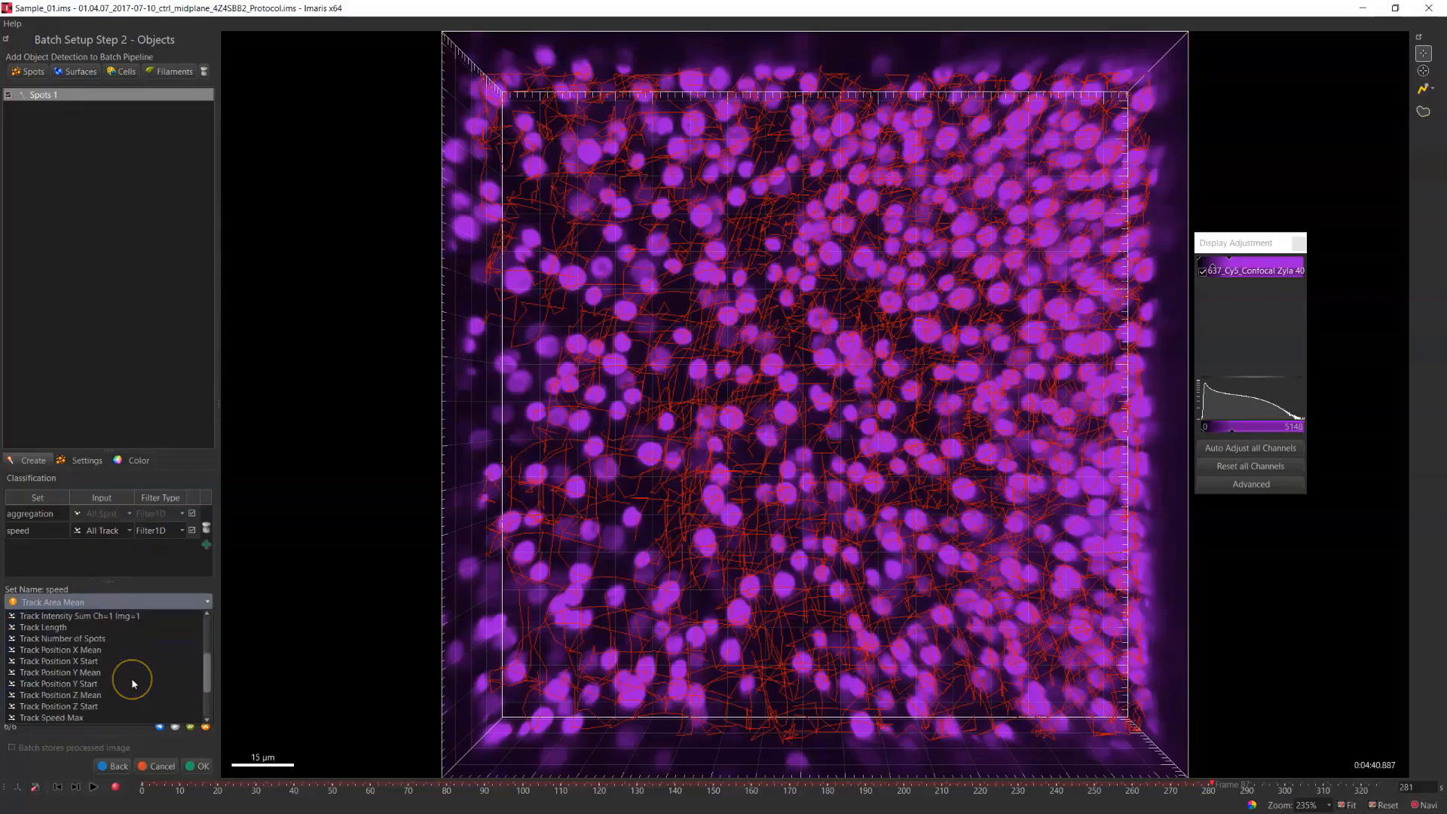
pyautogui.scroll(-2, 133, 683)
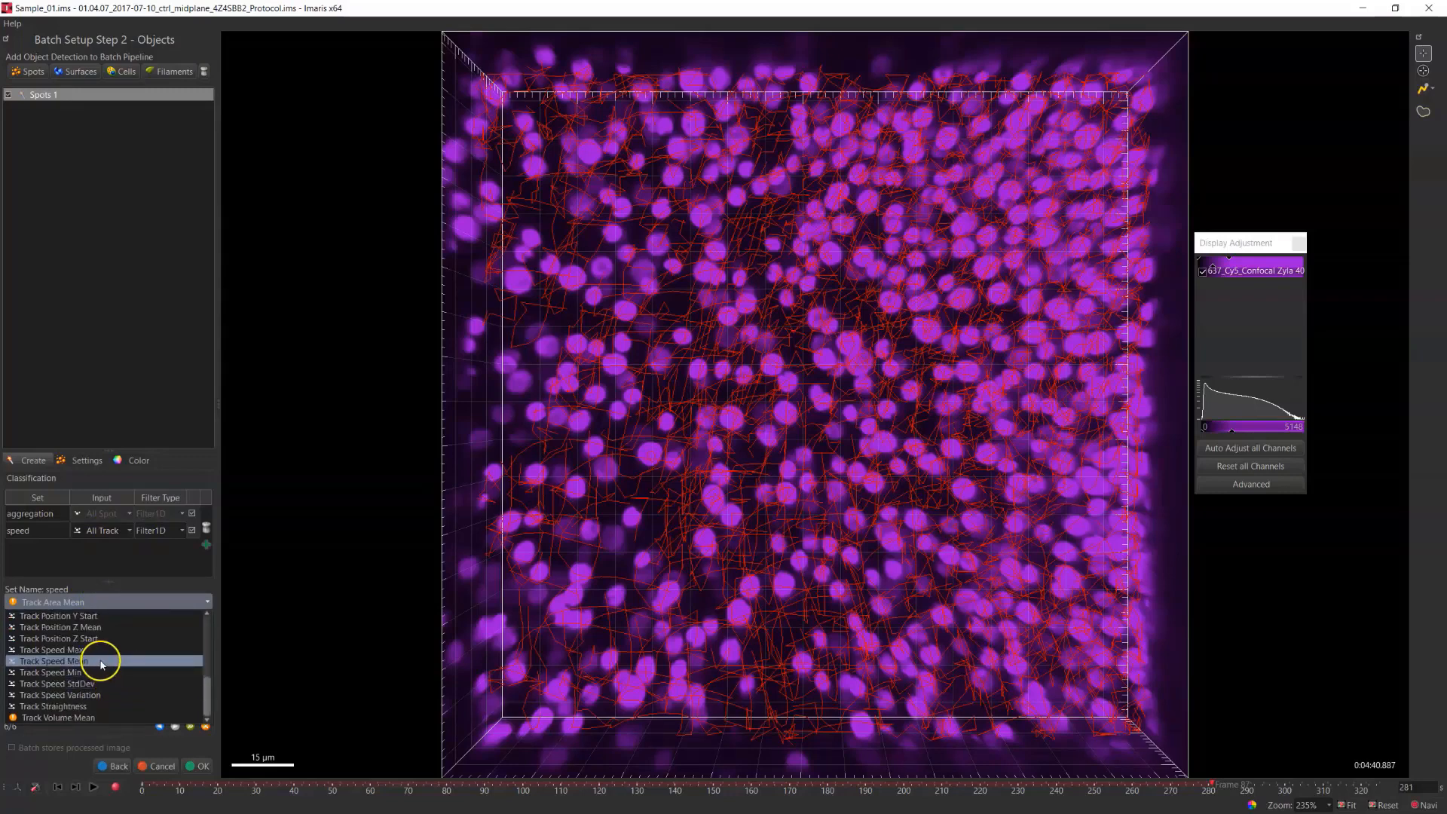
pyautogui.click(102, 664)
pyautogui.moveTo(94, 650); pyautogui.dragTo(93, 649)
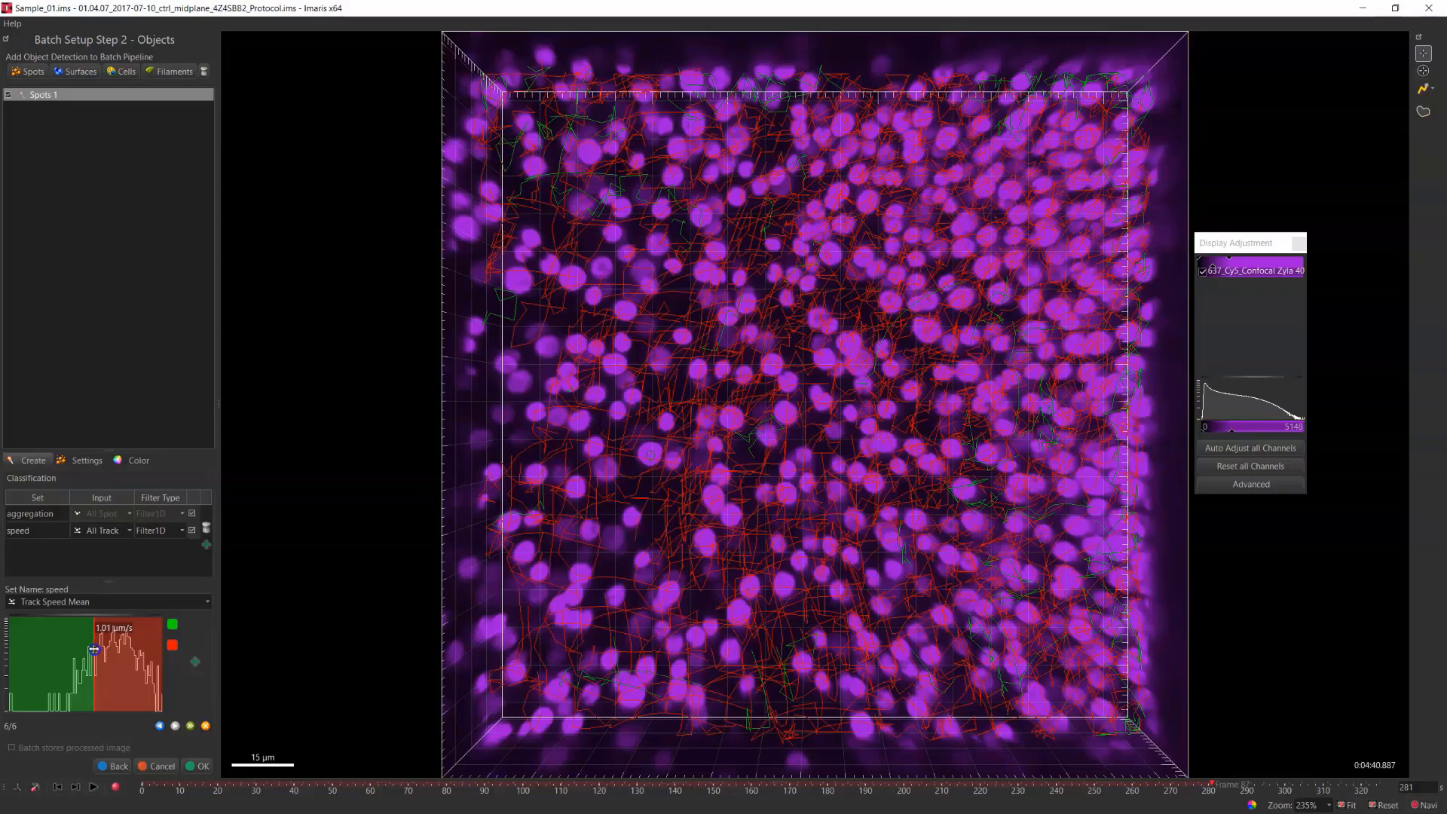
# Name the speed set's lower class slow and its upper class fast
pyautogui.click(172, 624)
pyautogui.moveTo(205, 661); pyautogui.dragTo(138, 658)
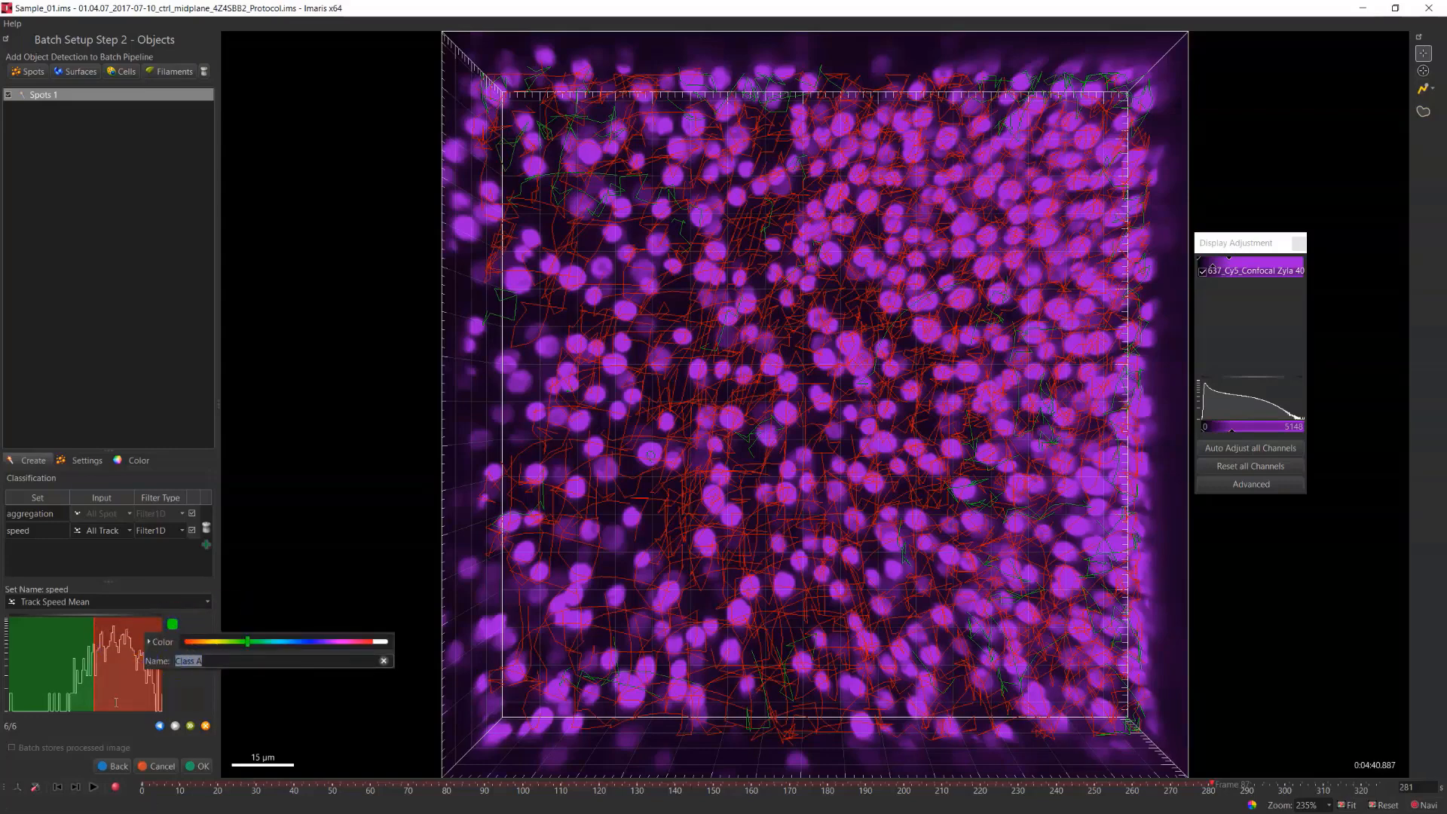
pyautogui.click(193, 691)
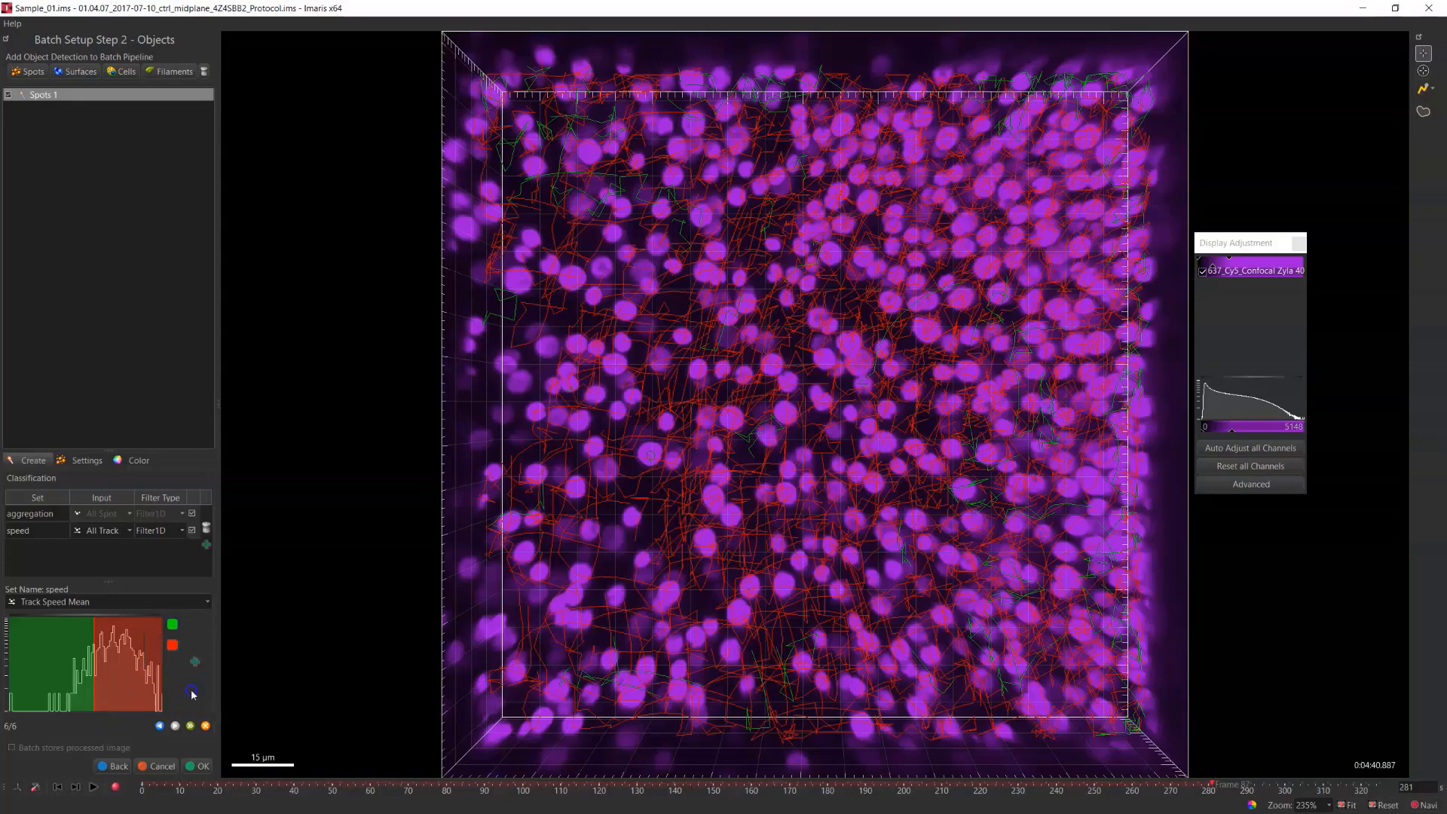
pyautogui.click(173, 646)
pyautogui.moveTo(207, 673); pyautogui.dragTo(100, 679)
pyautogui.write('fast')
pyautogui.click(194, 703)
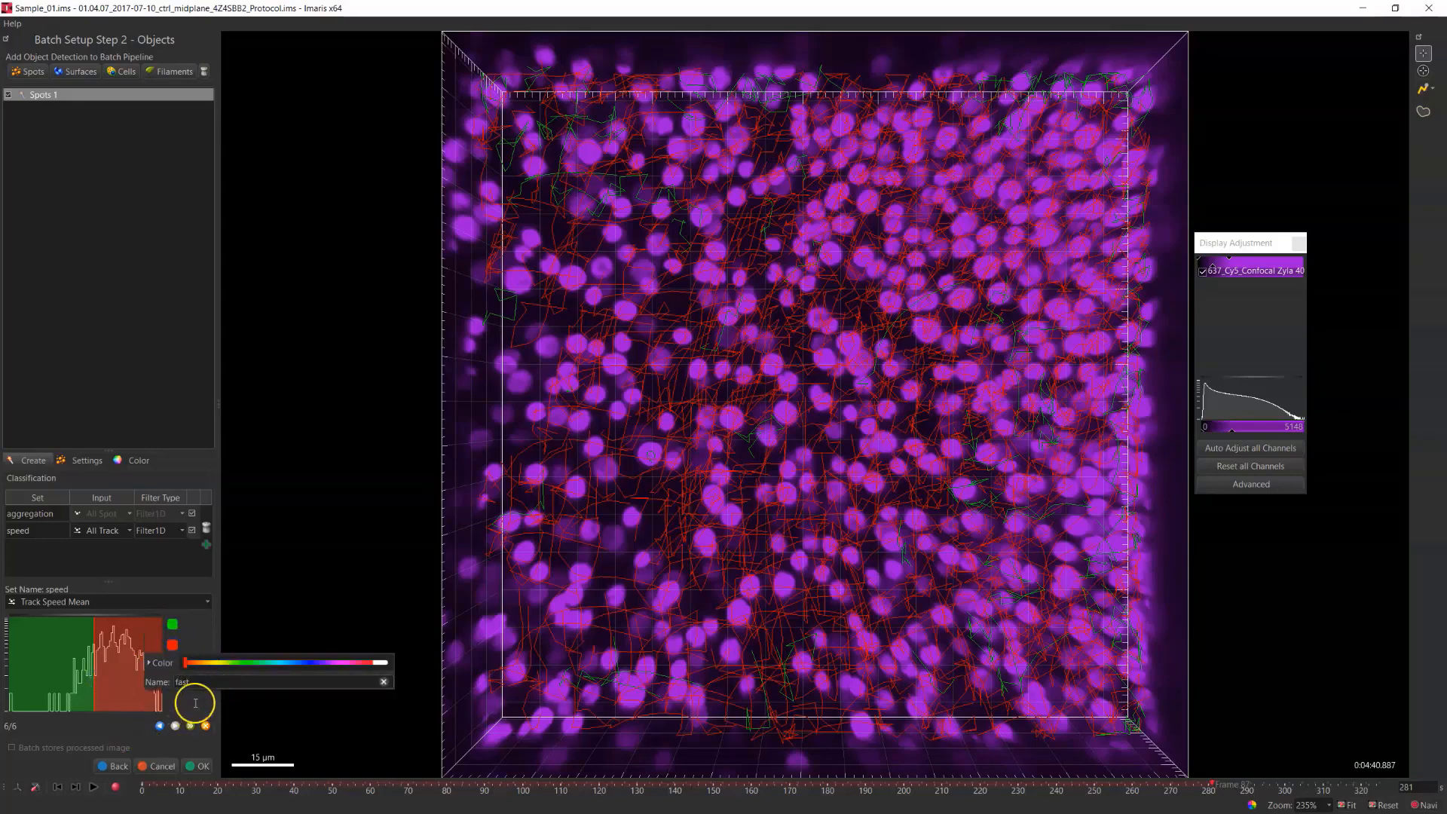
# Finish the spots creation, review its creation parameters down to the speed threshold, and accept the batch setup
pyautogui.click(189, 722)
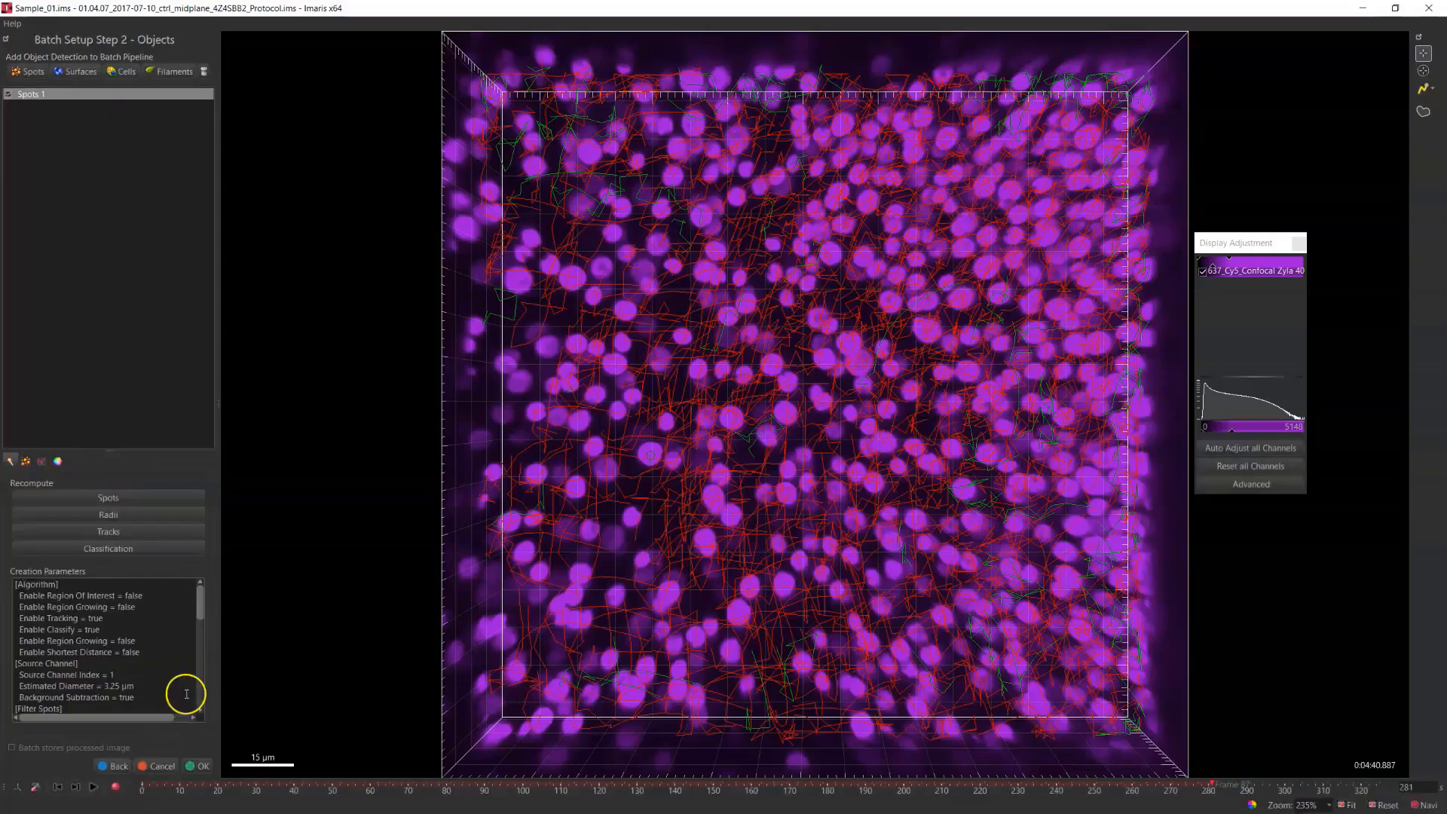
pyautogui.moveTo(201, 599); pyautogui.dragTo(203, 704)
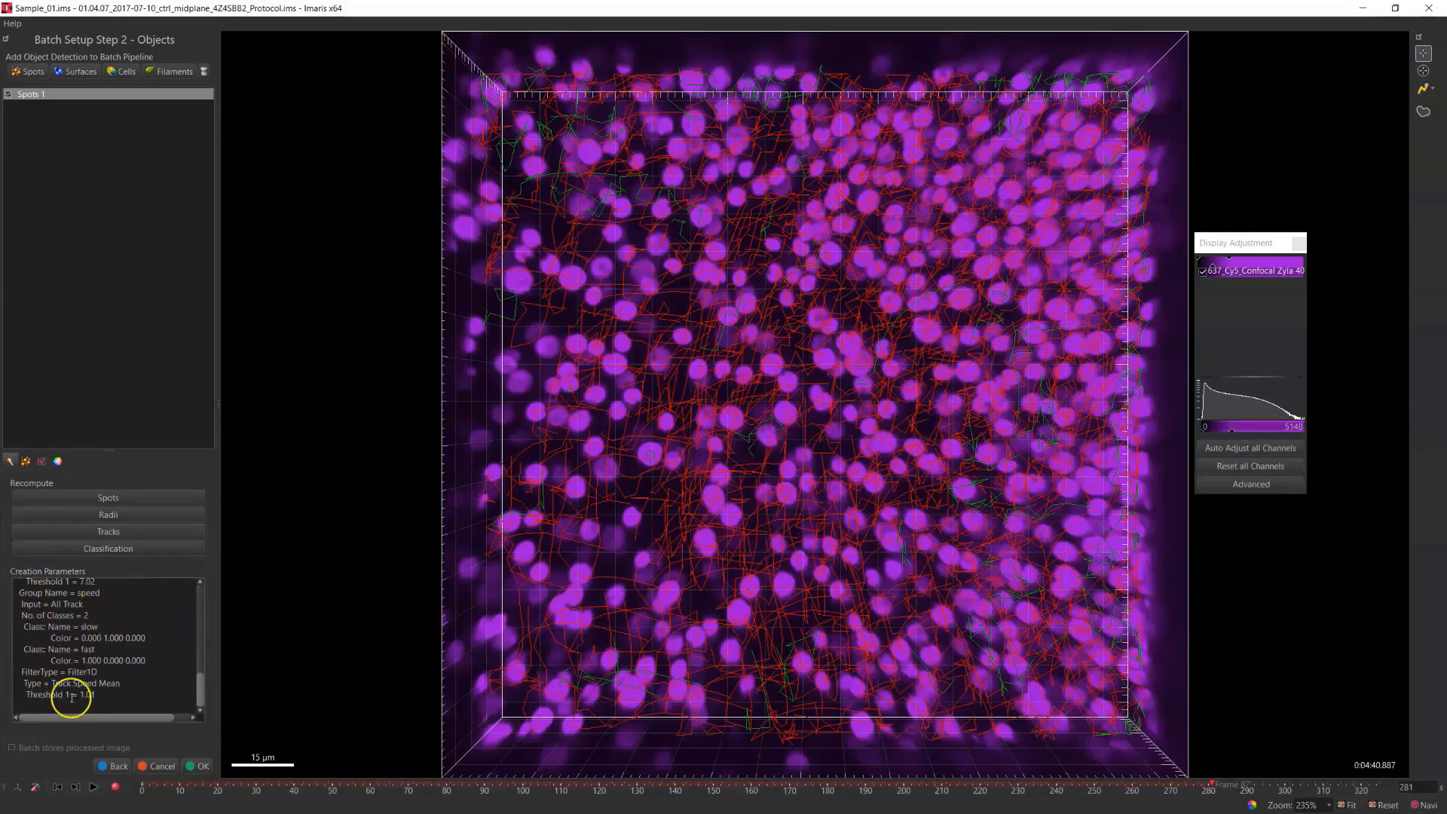
pyautogui.click(200, 766)
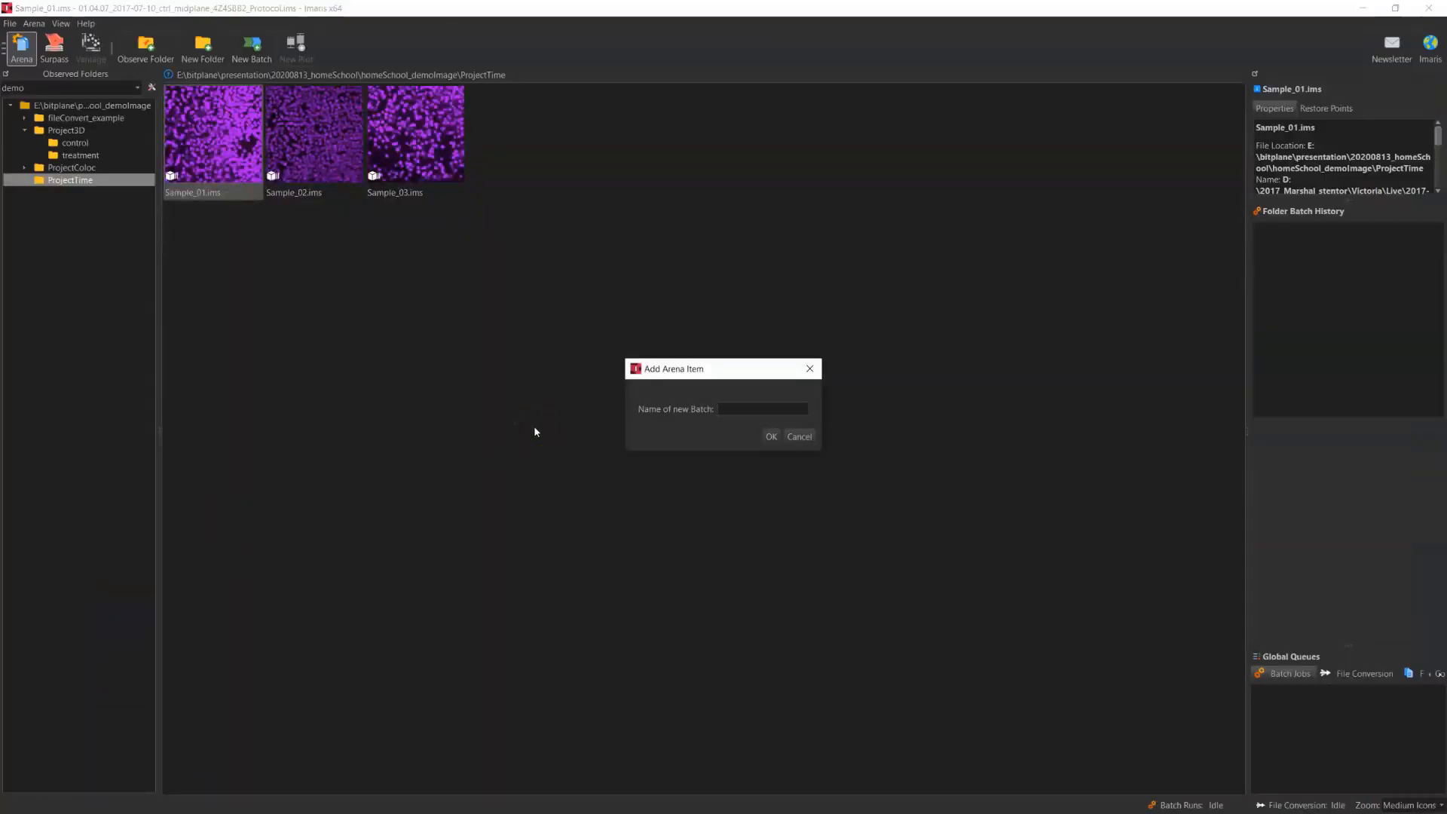
# Name the new batch time and run it on the ProjectTime images
pyautogui.write('time')
pyautogui.click(774, 435)
pyautogui.click(206, 136)
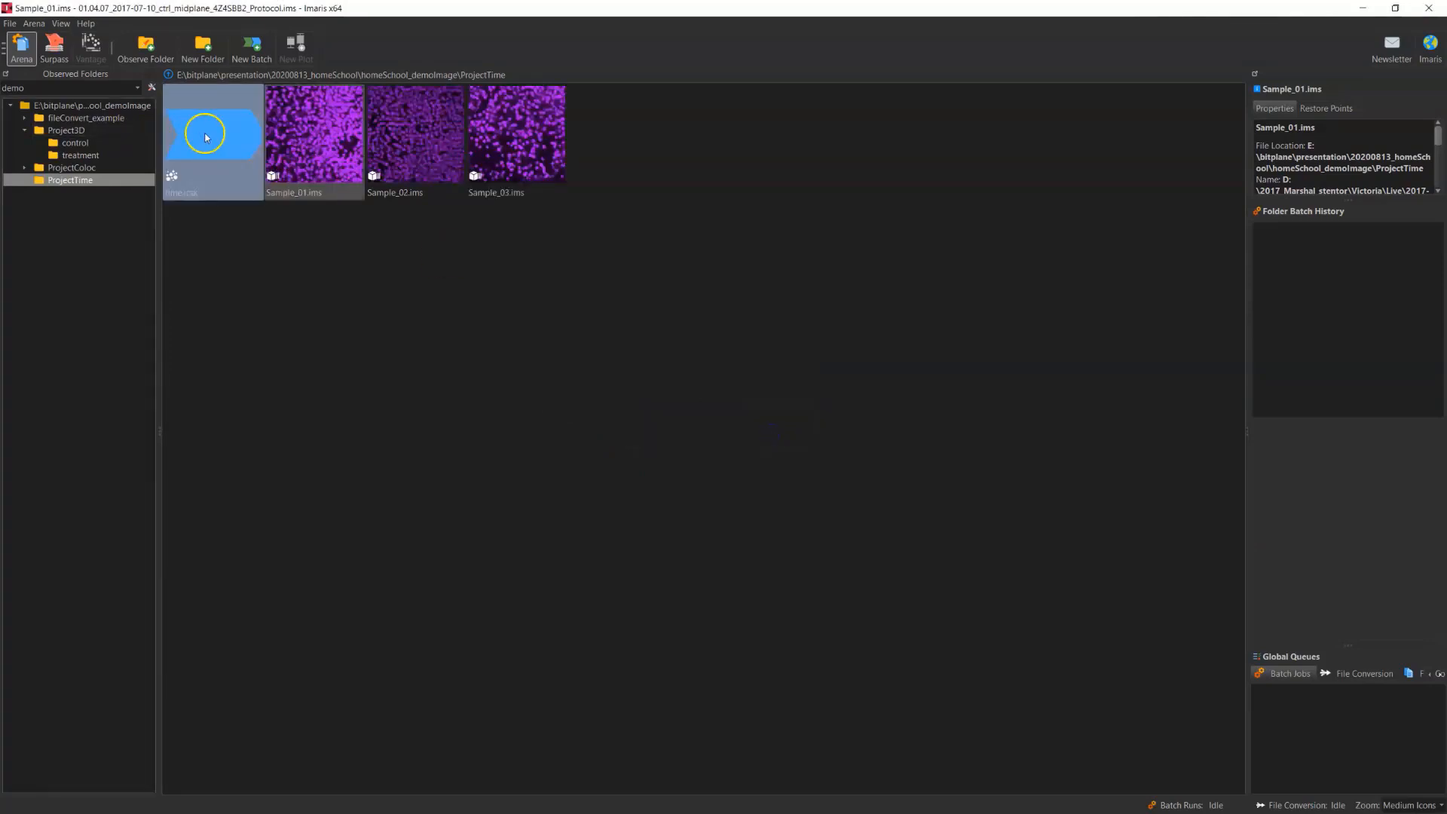
pyautogui.rightClick(208, 143)
pyautogui.click(251, 165)
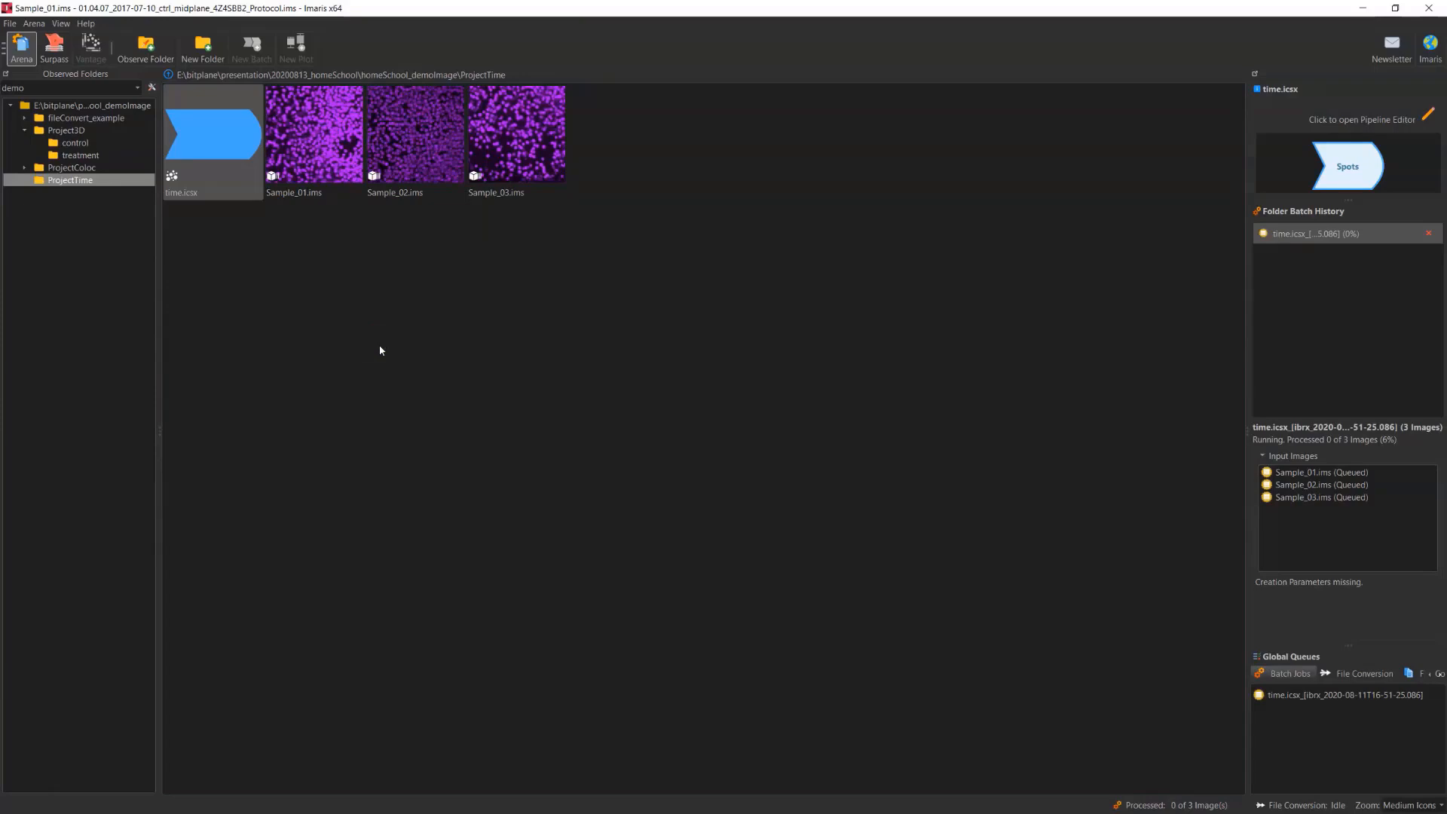
pyautogui.click(380, 350)
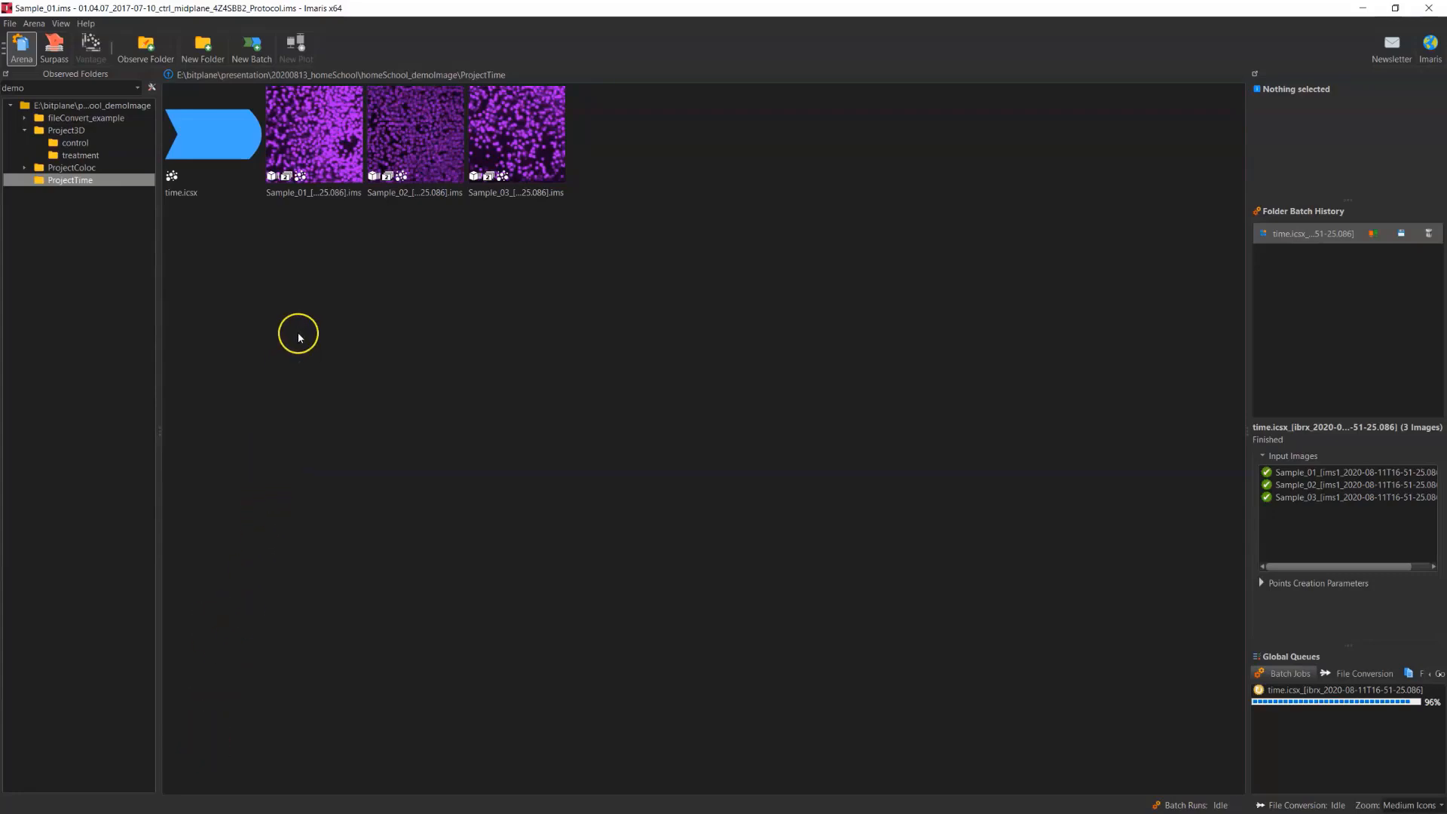
# Open the processed Sample_01 image and show the overall statistics of its batch-created spots
pyautogui.click(319, 128)
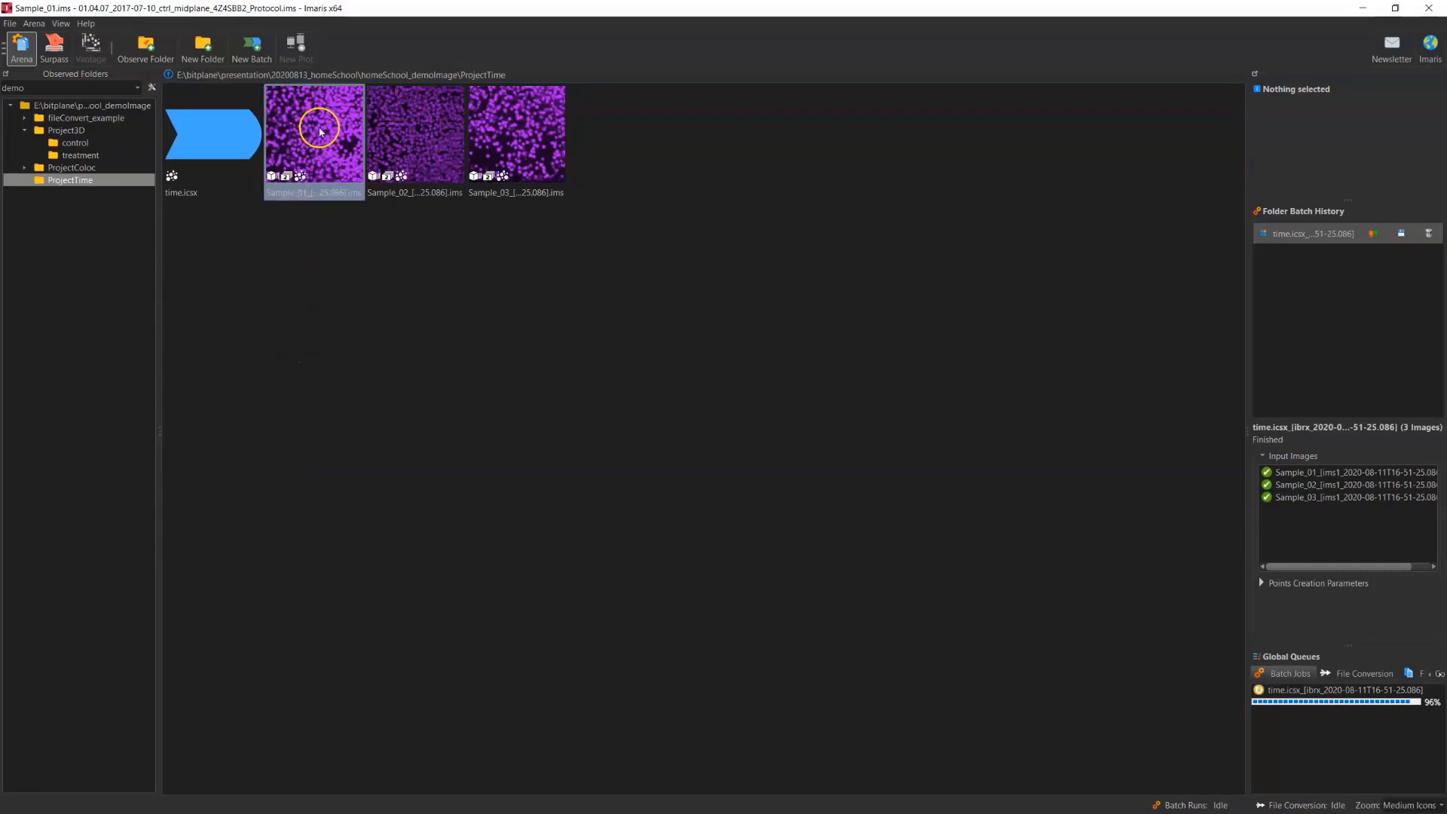
pyautogui.doubleClick(316, 129)
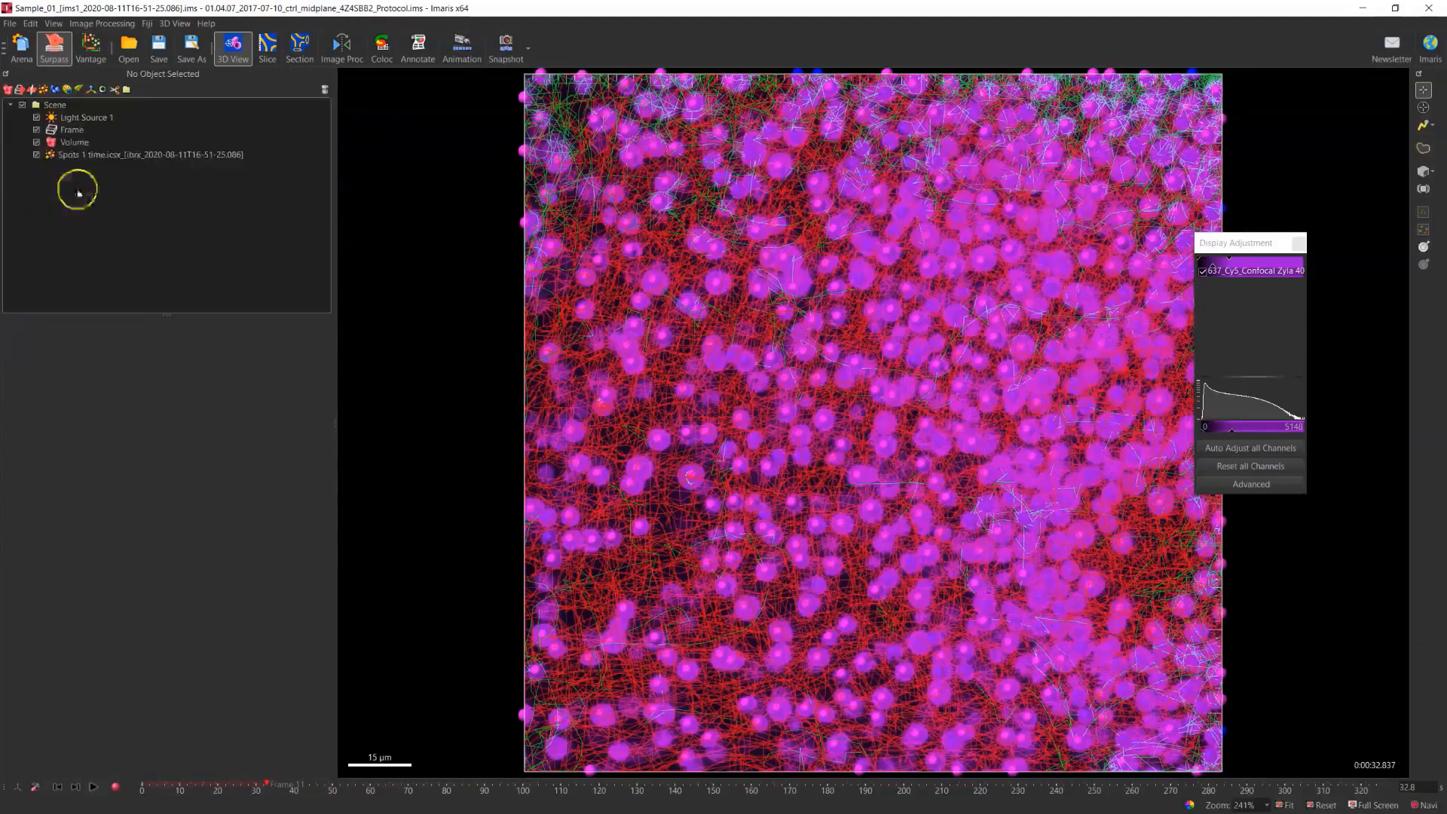
pyautogui.click(120, 155)
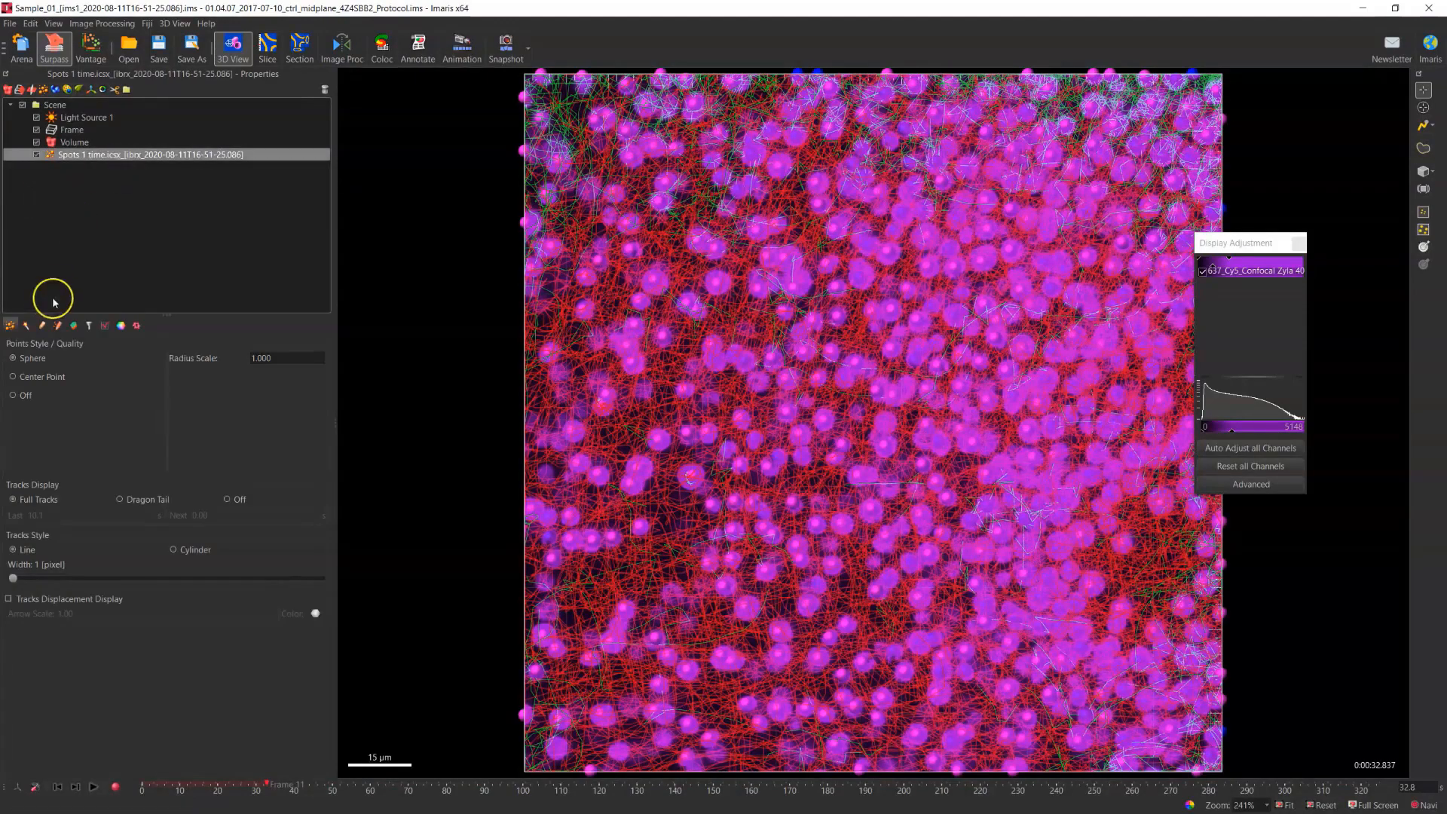
pyautogui.click(105, 325)
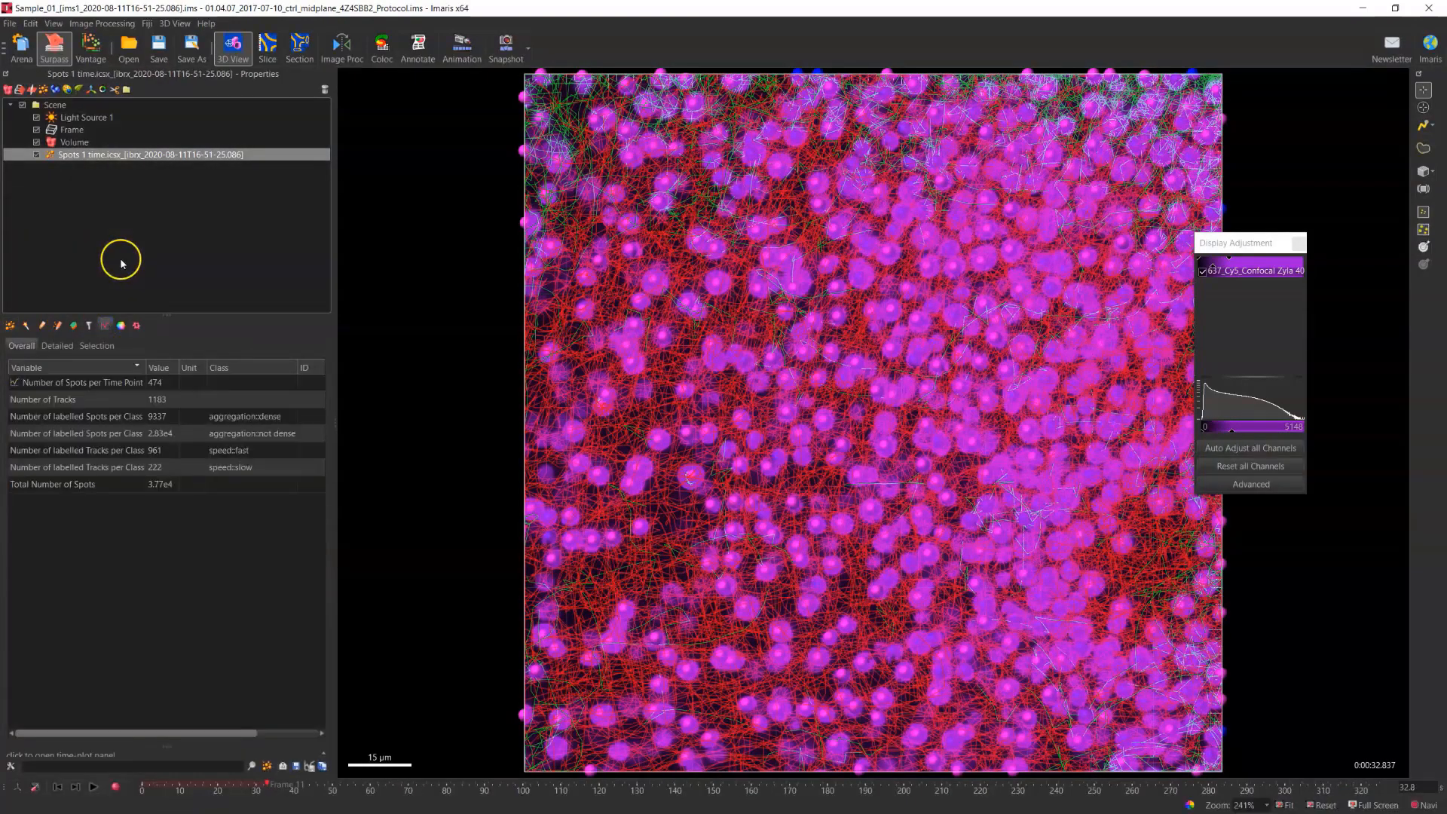
# Widen the Variable column and examine the labelled spots per aggregation class and labelled tracks per speed class
pyautogui.click(104, 418)
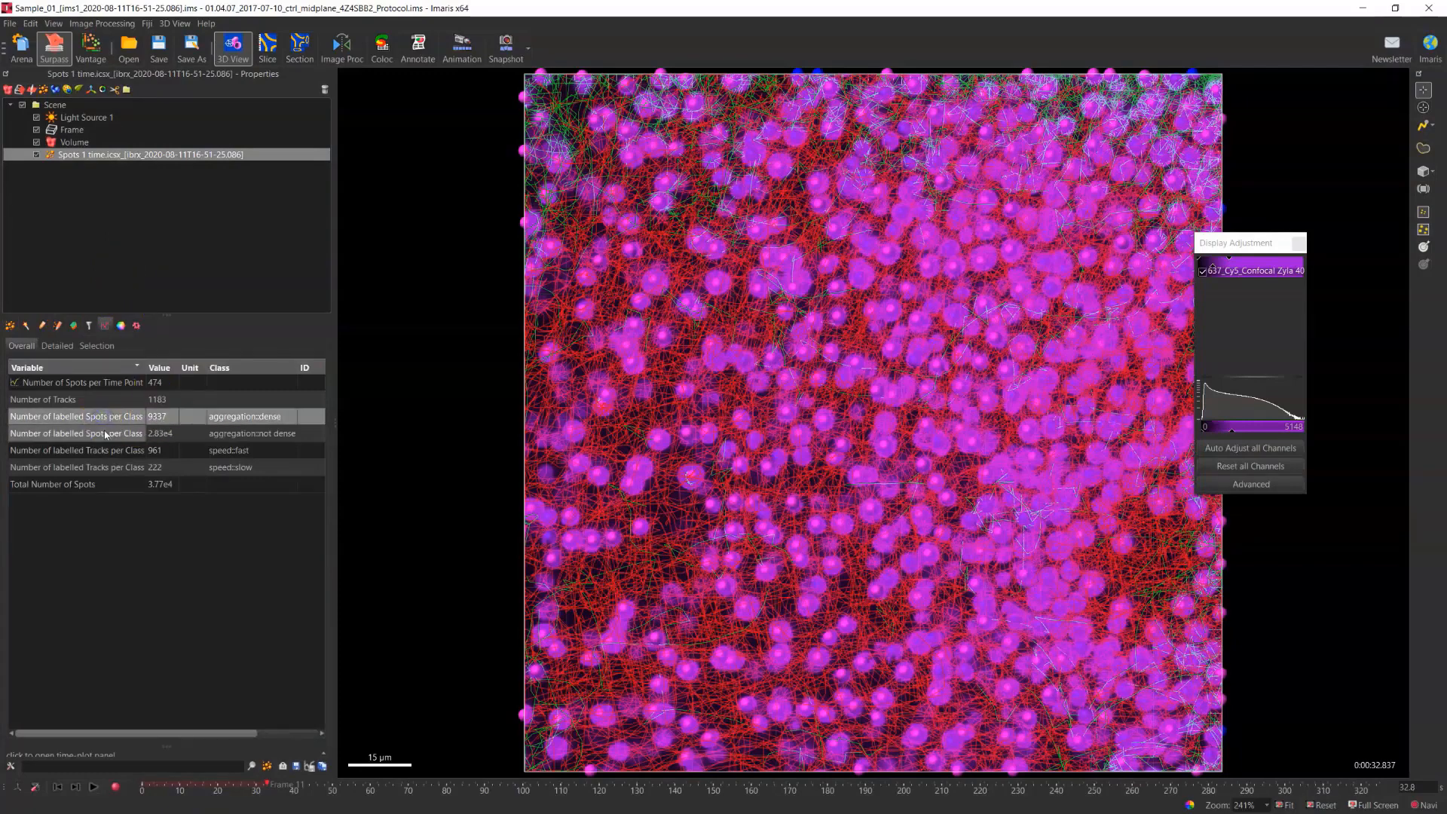
pyautogui.click(106, 452)
pyautogui.keyDown('ctrl'); pyautogui.click(118, 422); pyautogui.keyUp('ctrl')
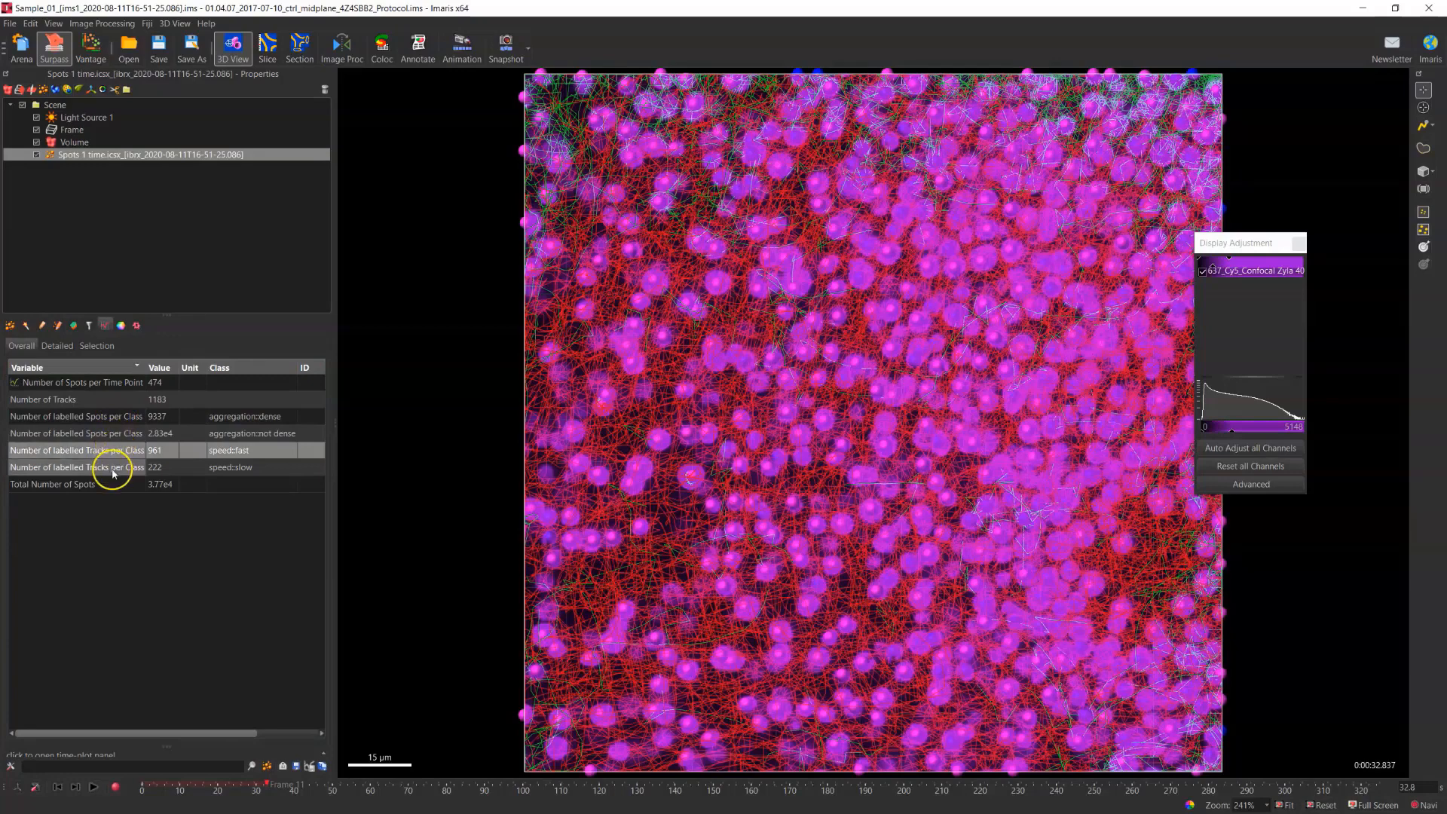
pyautogui.keyDown('ctrl'); pyautogui.click(141, 406); pyautogui.keyUp('ctrl')
pyautogui.doubleClick(146, 368)
pyautogui.click(108, 451)
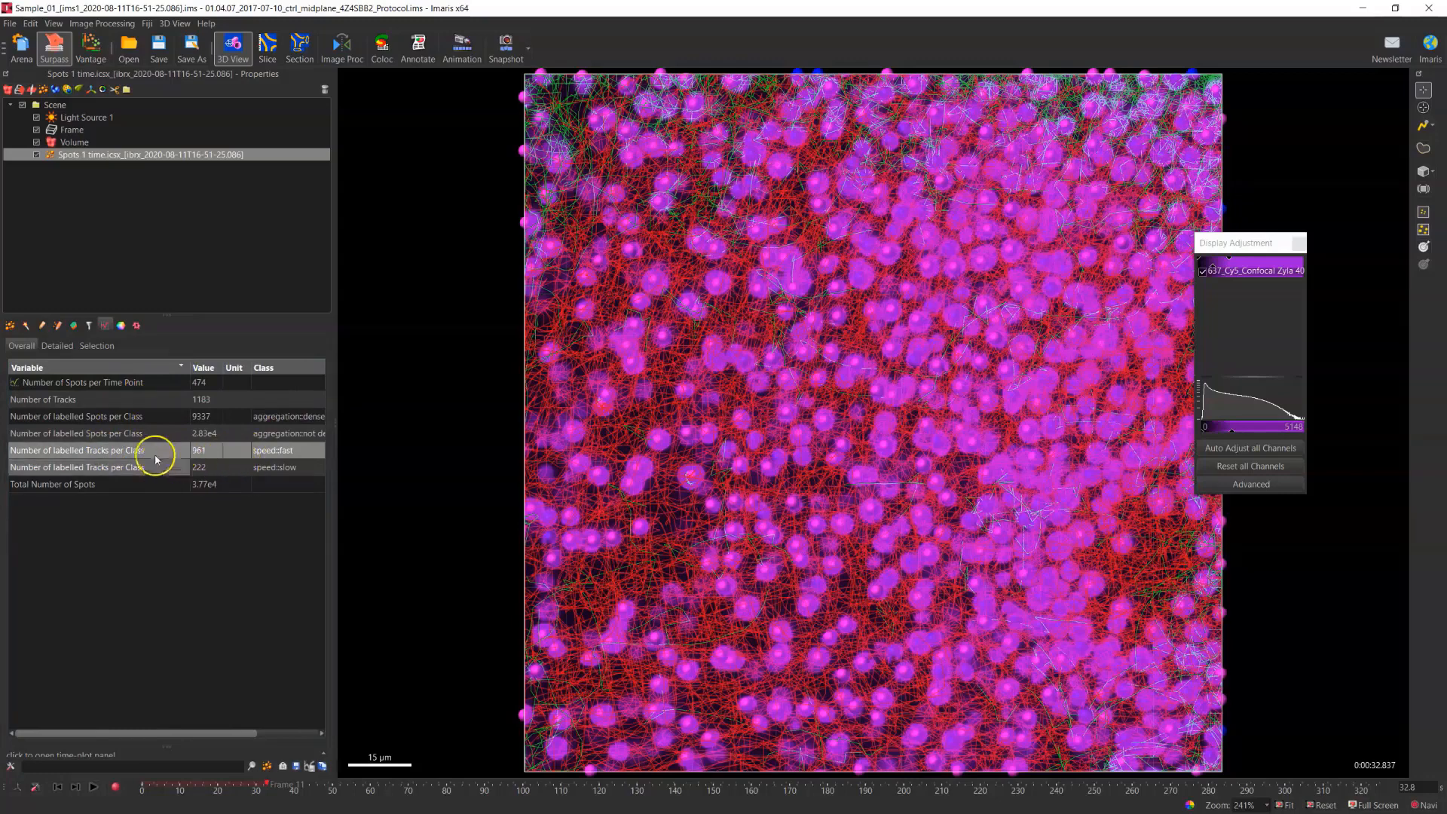
# Return to Arena and plot the time batch results in Vantage, showing only the aggregation dense and not dense classes
pyautogui.click(12, 50)
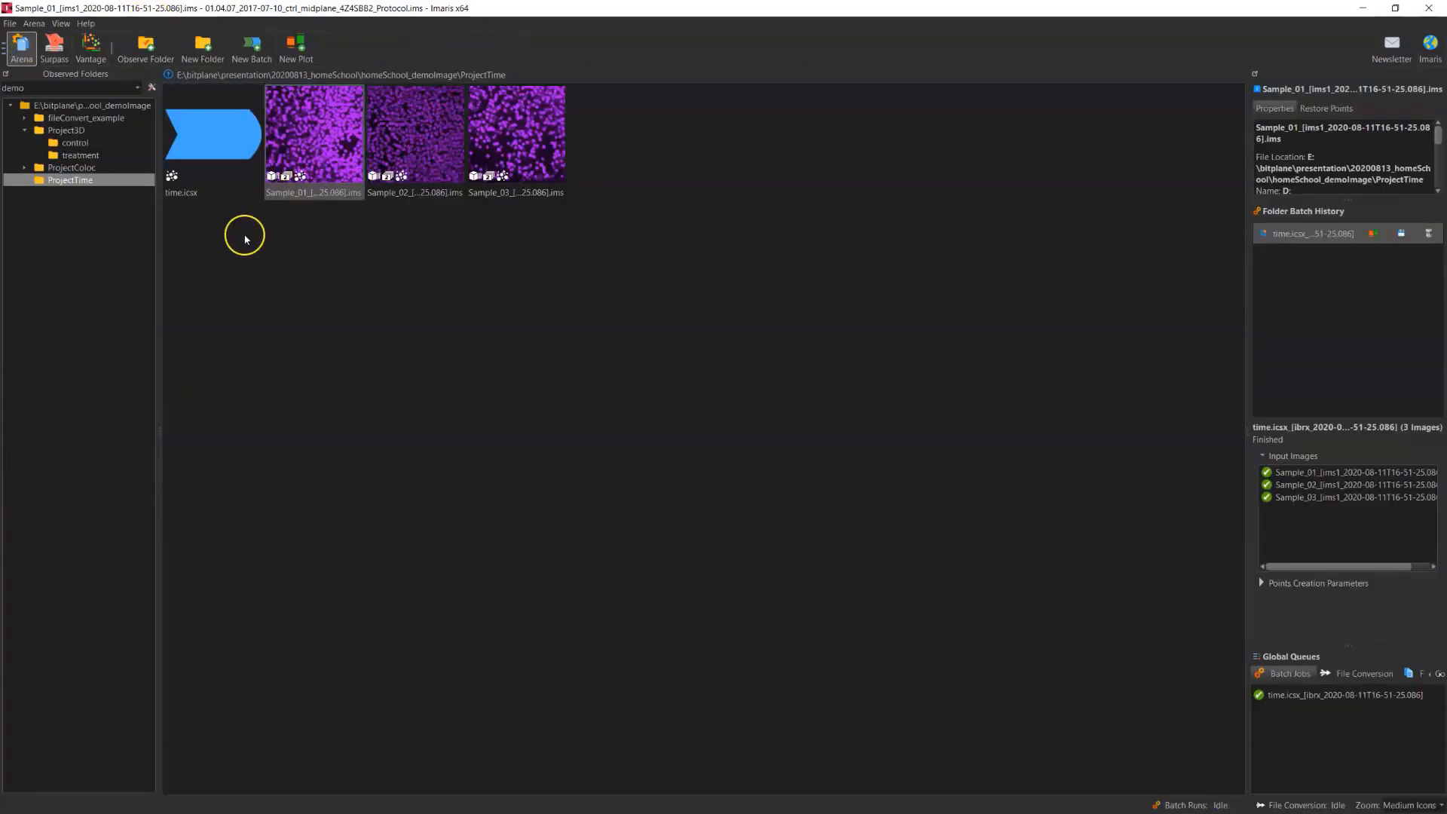
pyautogui.click(1375, 239)
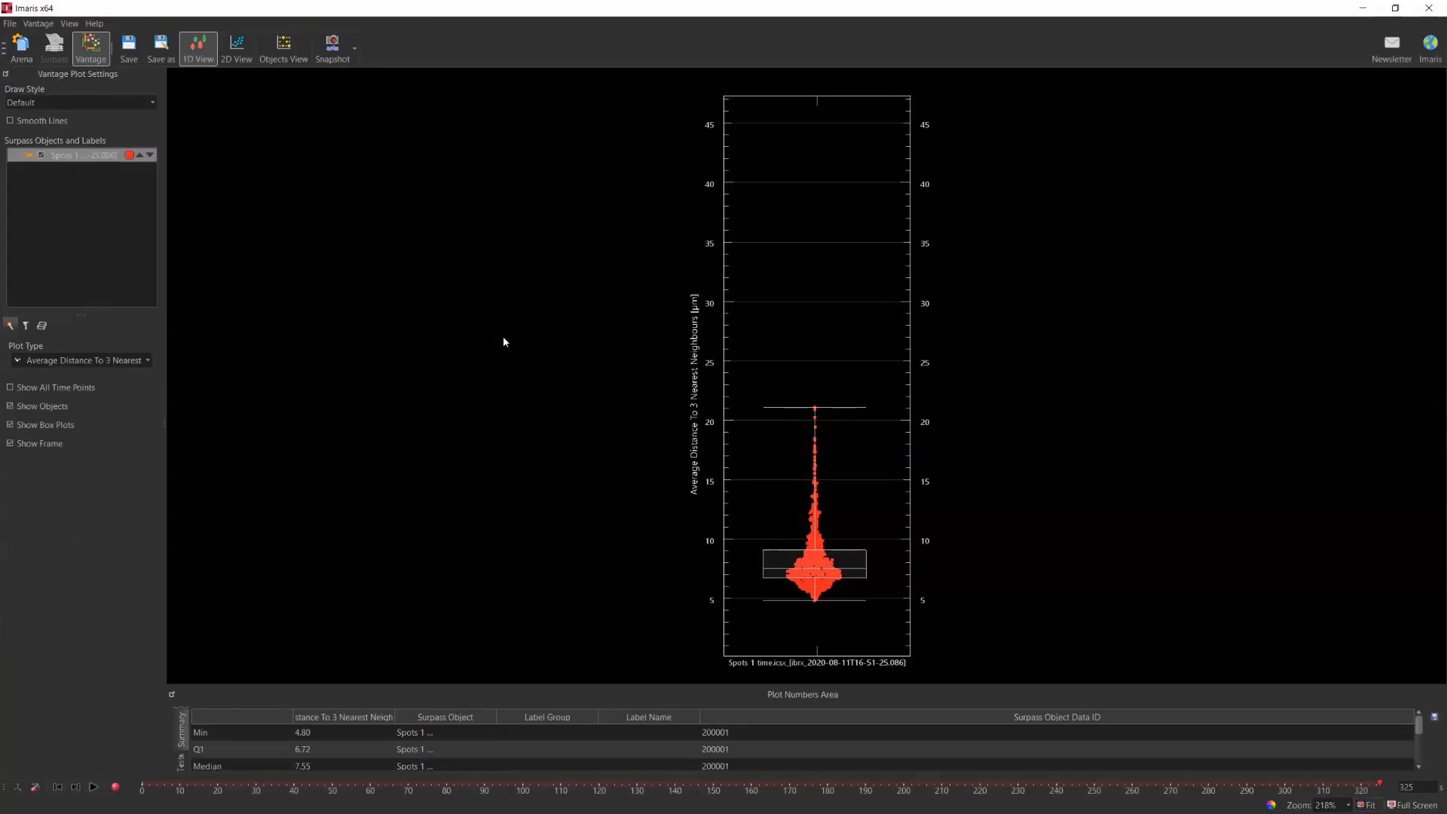
pyautogui.click(29, 155)
pyautogui.click(45, 197)
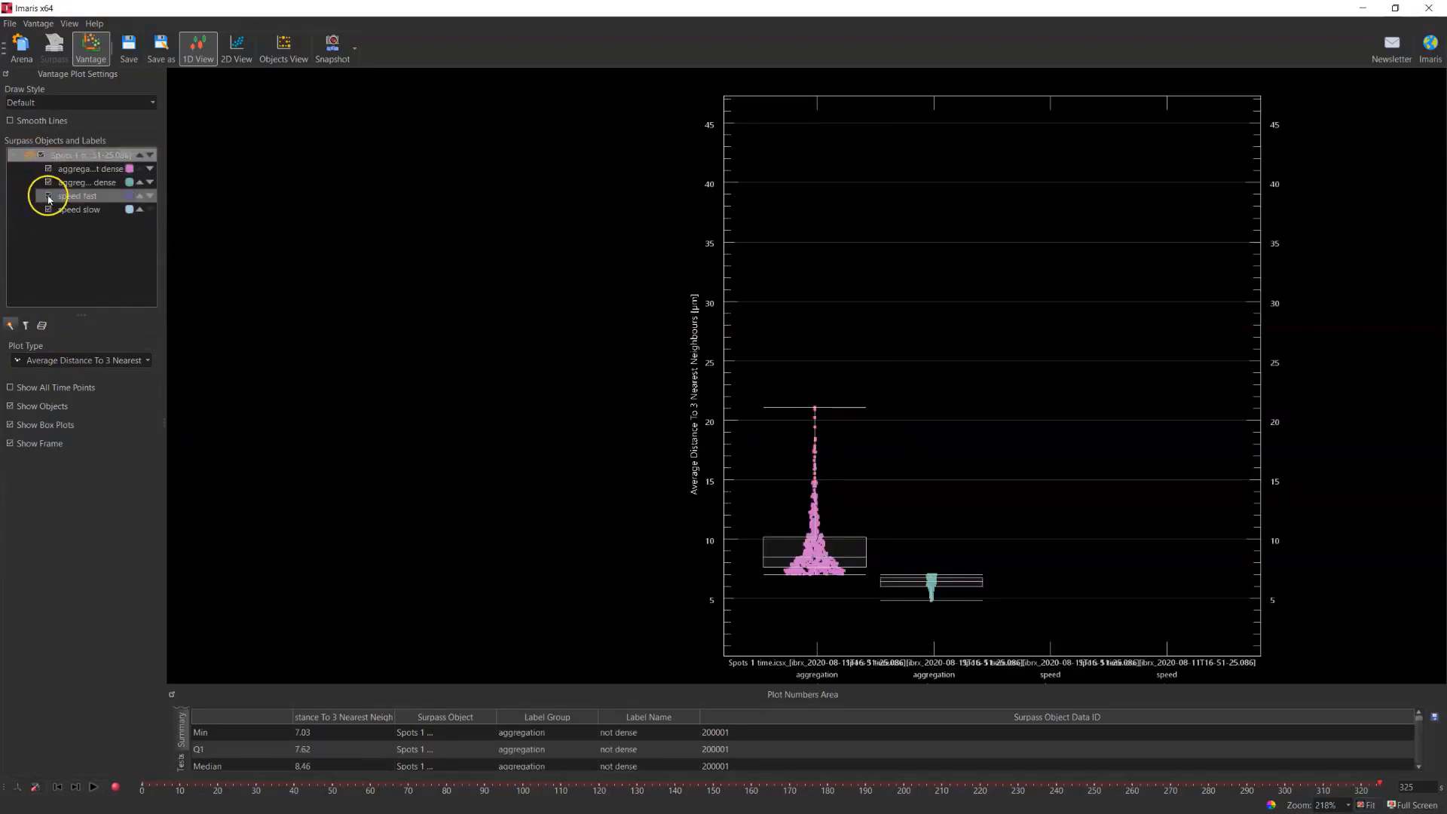
pyautogui.click(47, 210)
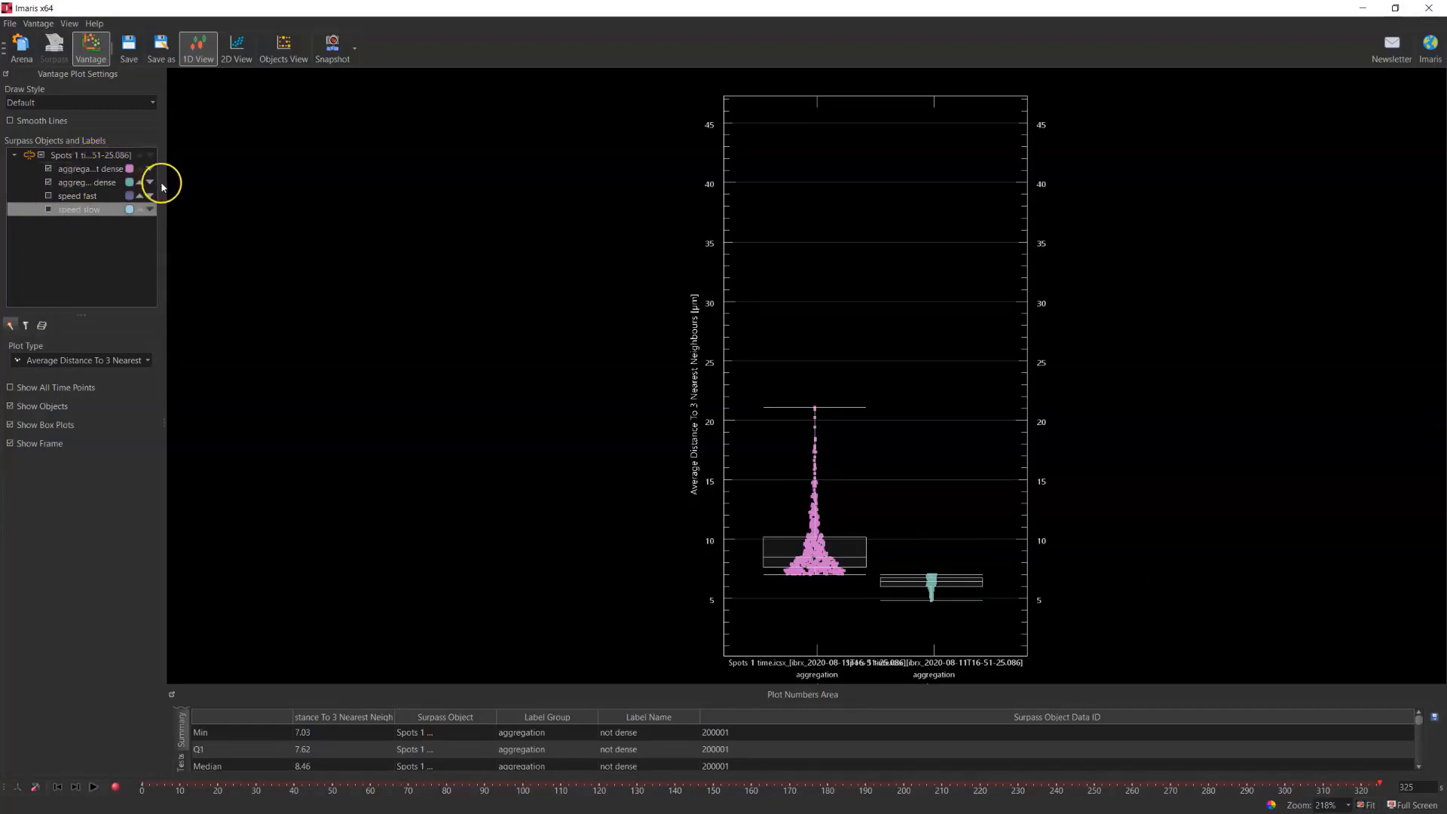
pyautogui.moveTo(168, 425); pyautogui.dragTo(289, 430)
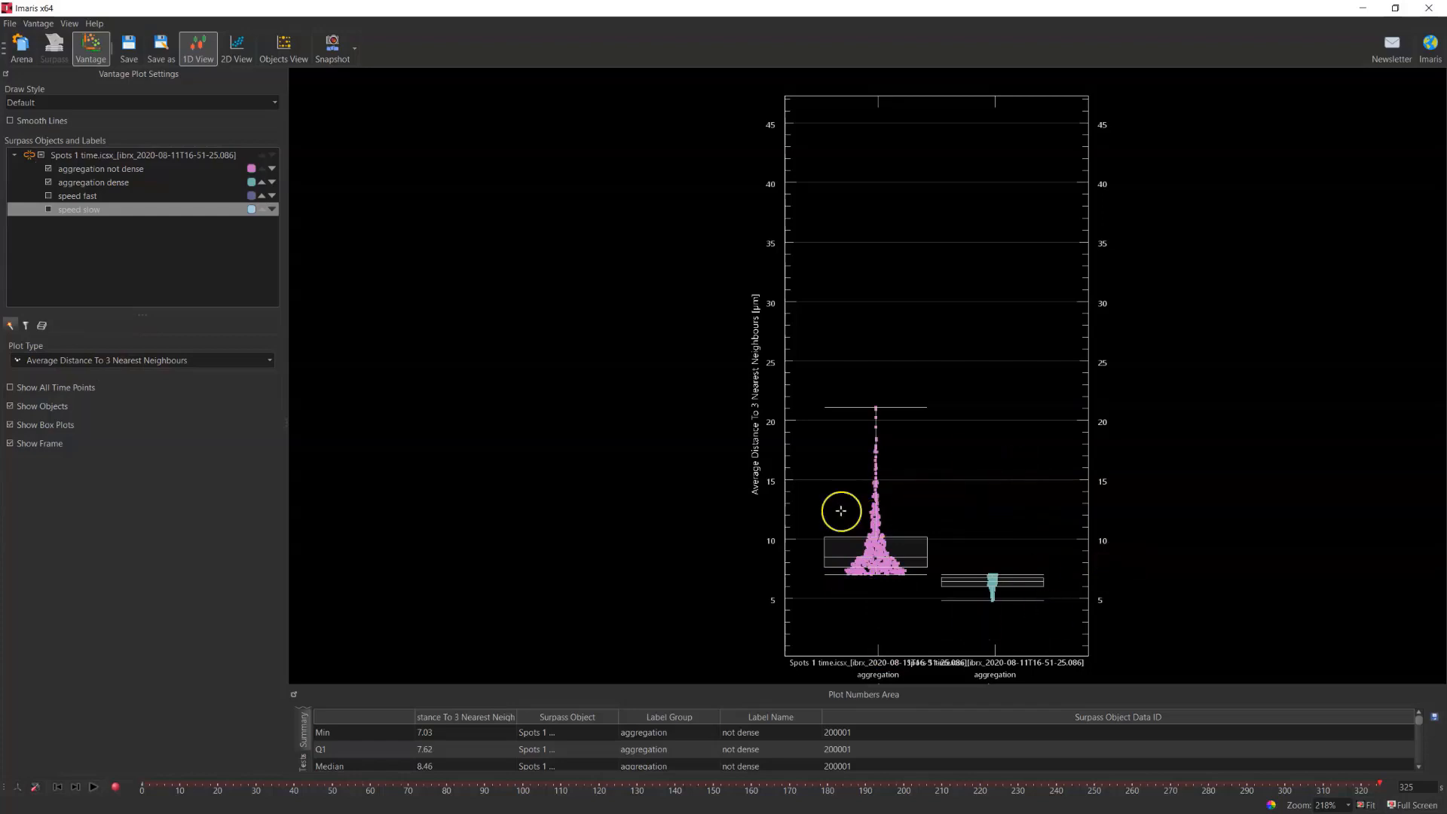
# Change the plot type to Intensity Mean Ch=1 Img=1 for the aggregation classes
pyautogui.click(115, 367)
pyautogui.scroll(-2, 129, 414)
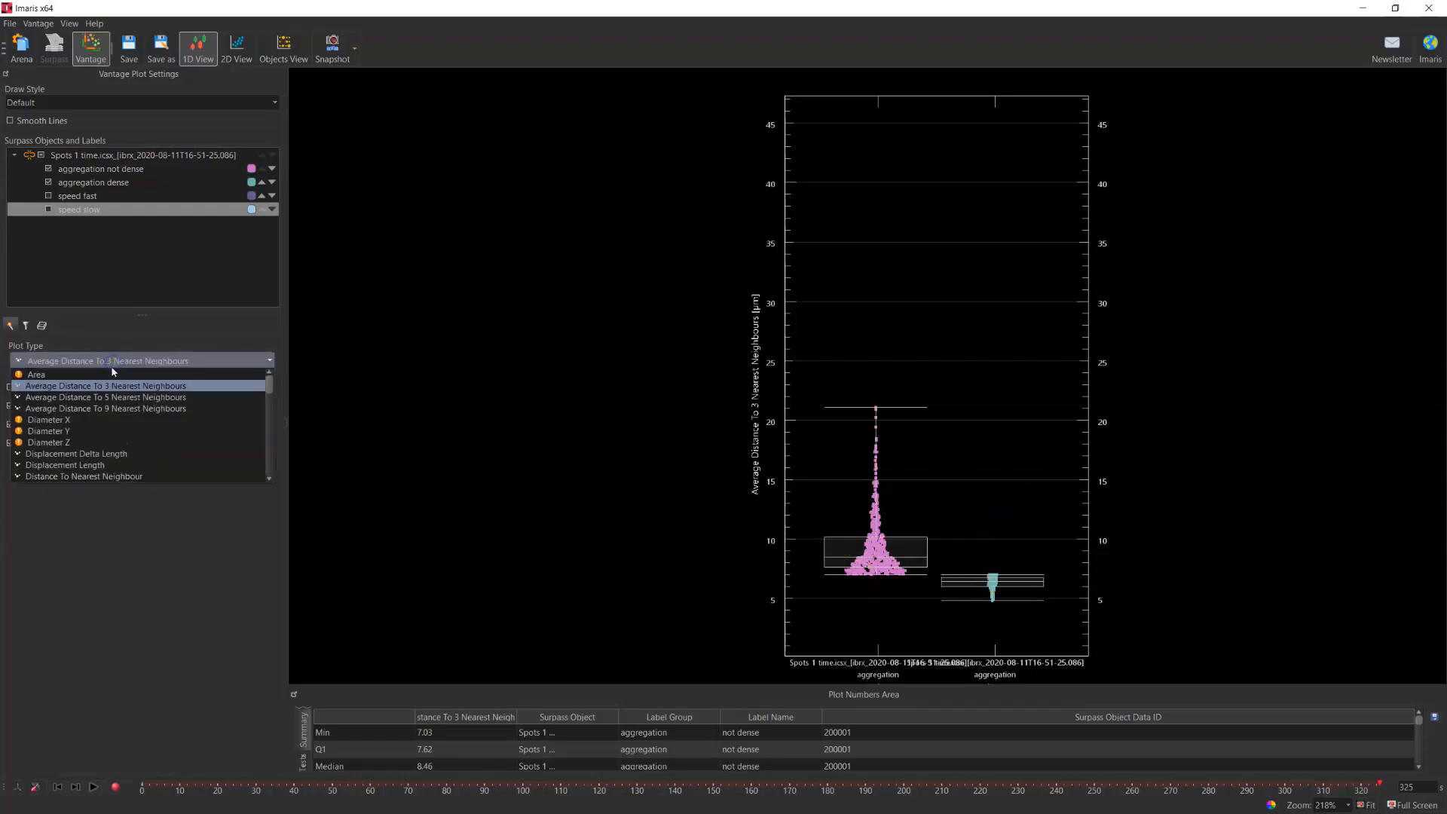
pyautogui.scroll(-2, 132, 425)
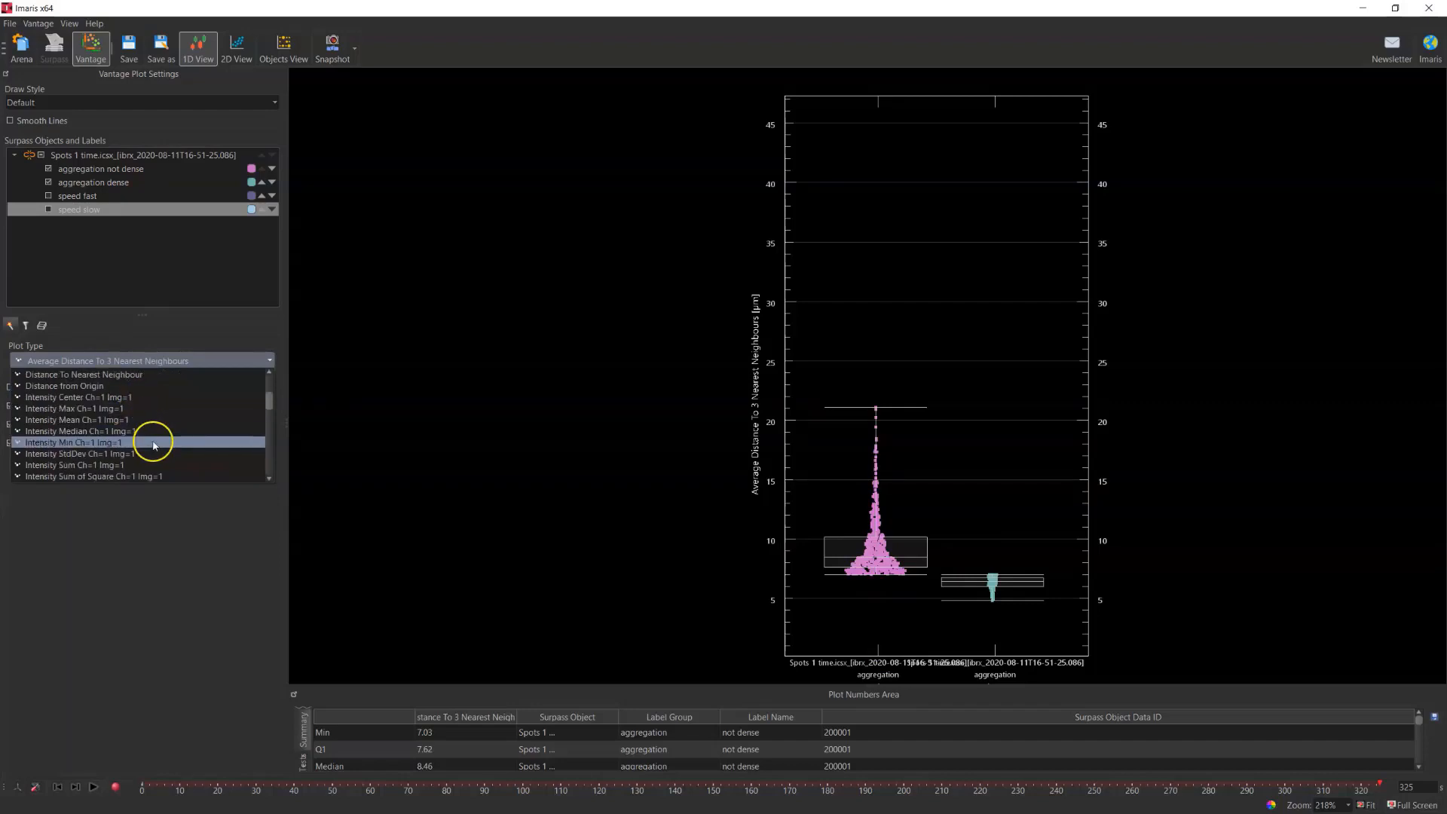
pyautogui.click(126, 422)
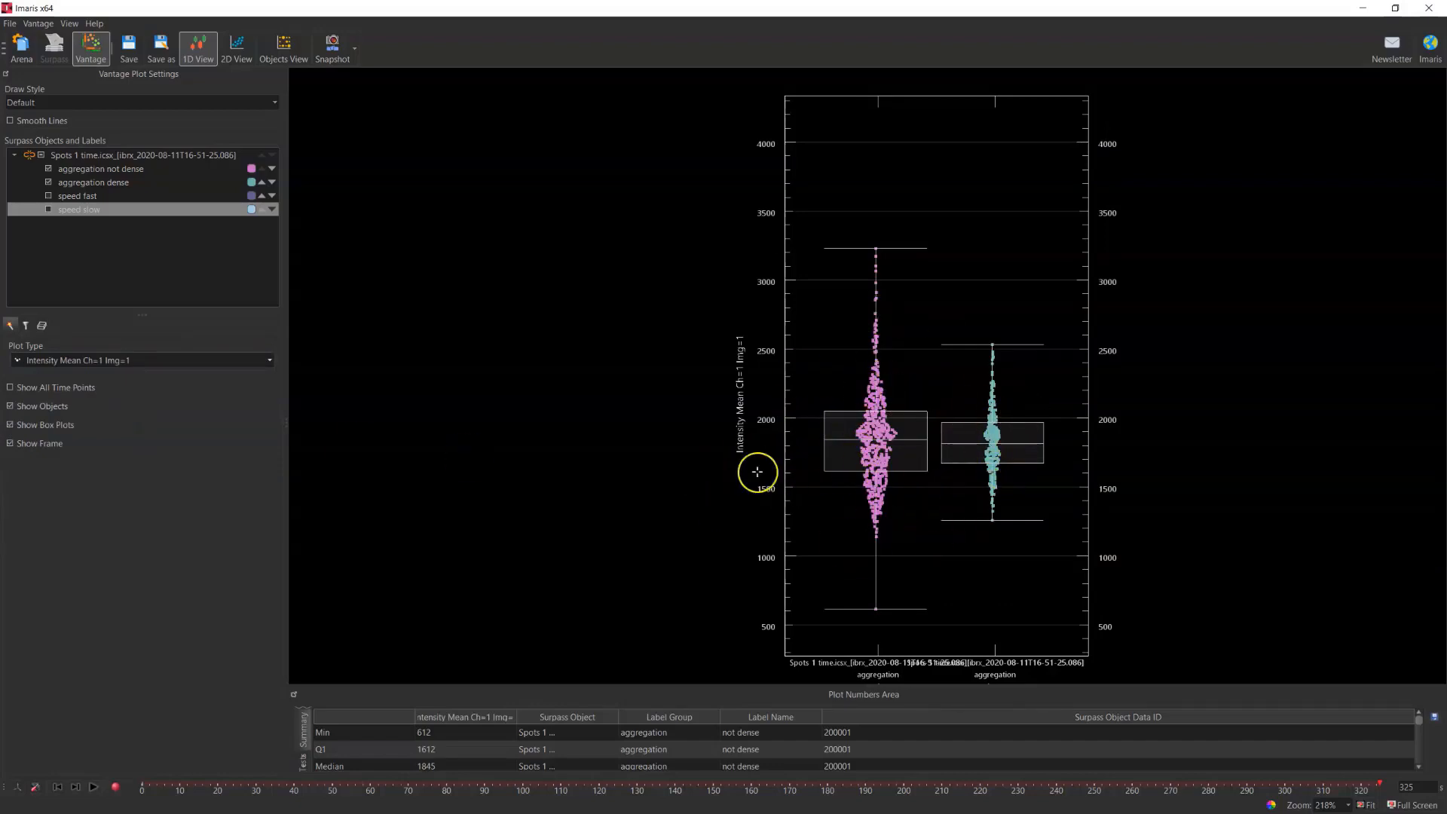
# Enlarge the plot numbers area and review the Wilcoxon-Test and t-Test reports comparing the two aggregation classes, then shrink it back
pyautogui.moveTo(894, 687); pyautogui.dragTo(905, 541)
pyautogui.click(304, 671)
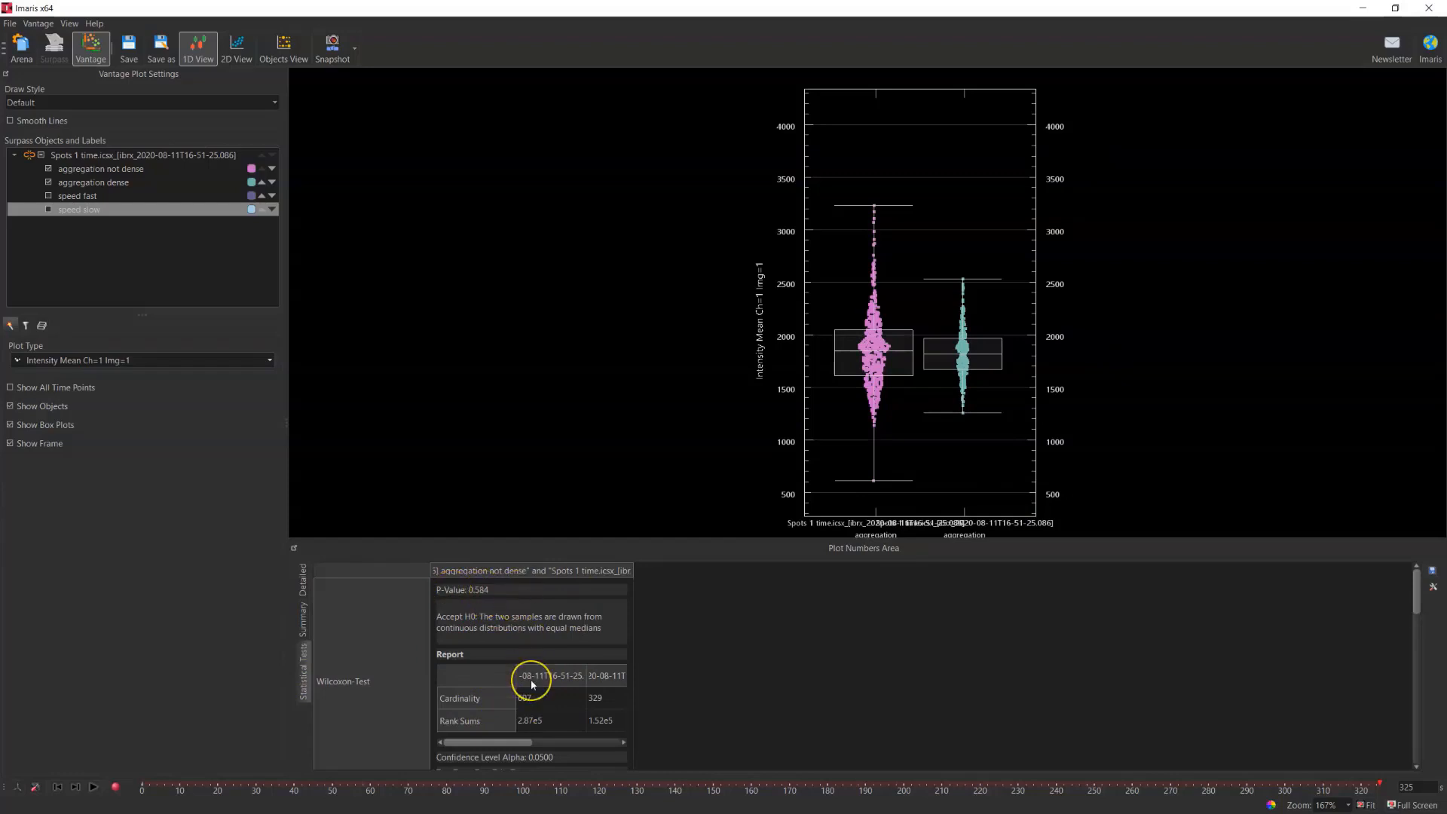
pyautogui.scroll(-3, 532, 686)
pyautogui.scroll(-1, 532, 686)
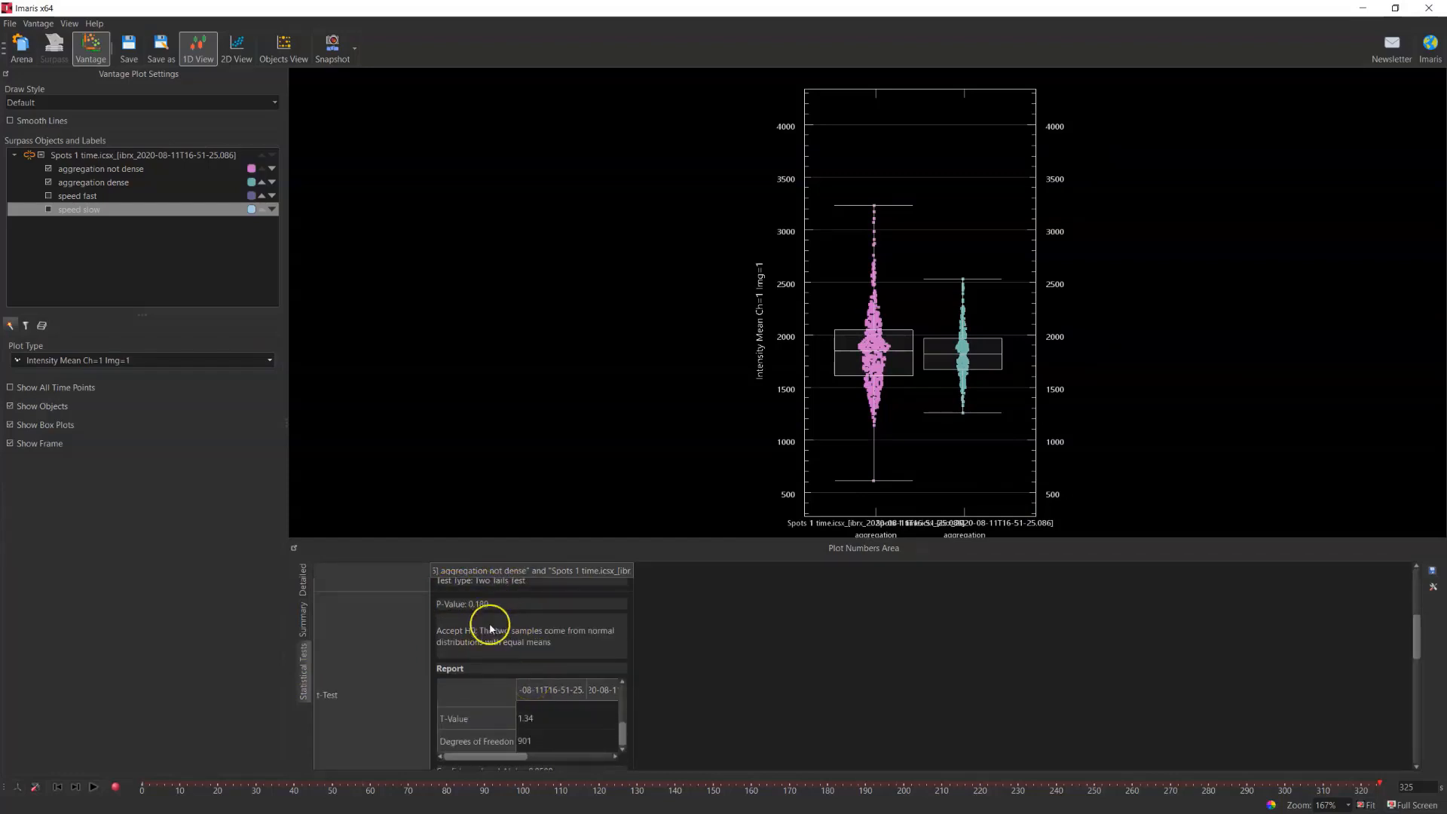
pyautogui.moveTo(912, 539); pyautogui.dragTo(929, 735)
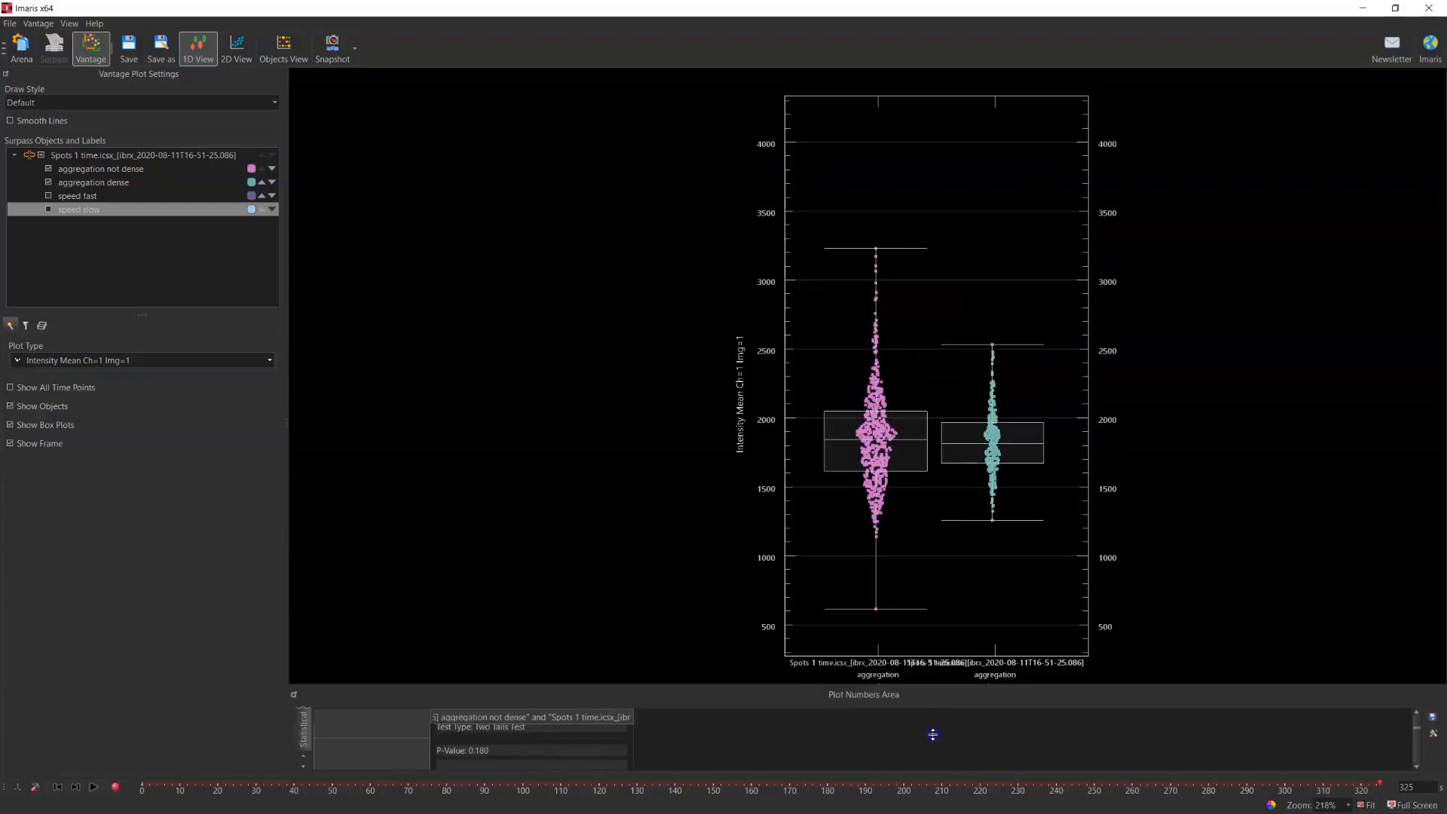
# Show the speed fast and speed slow classes in the plot and hide both aggregation classes
pyautogui.click(48, 196)
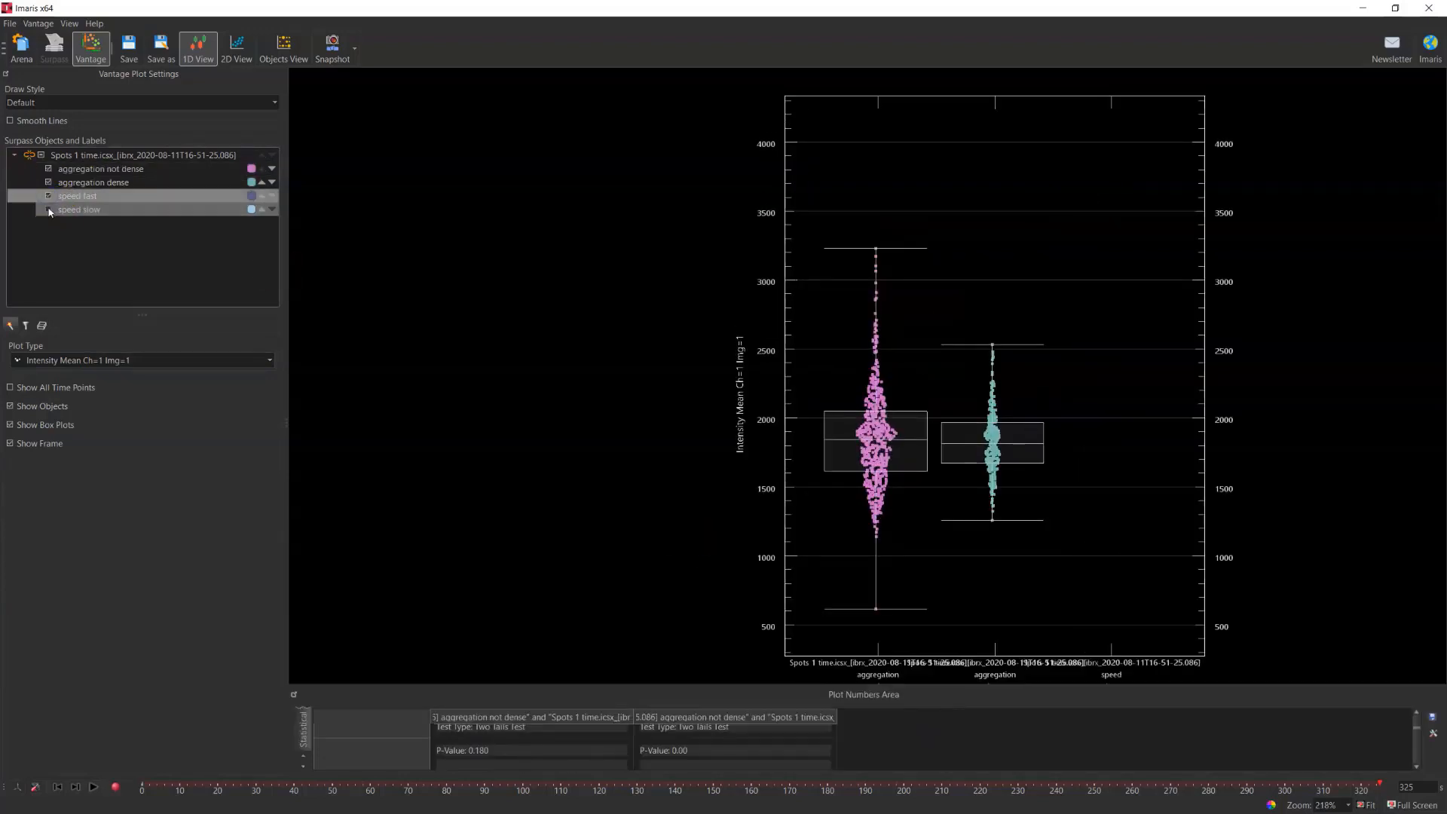
pyautogui.click(48, 208)
pyautogui.click(49, 182)
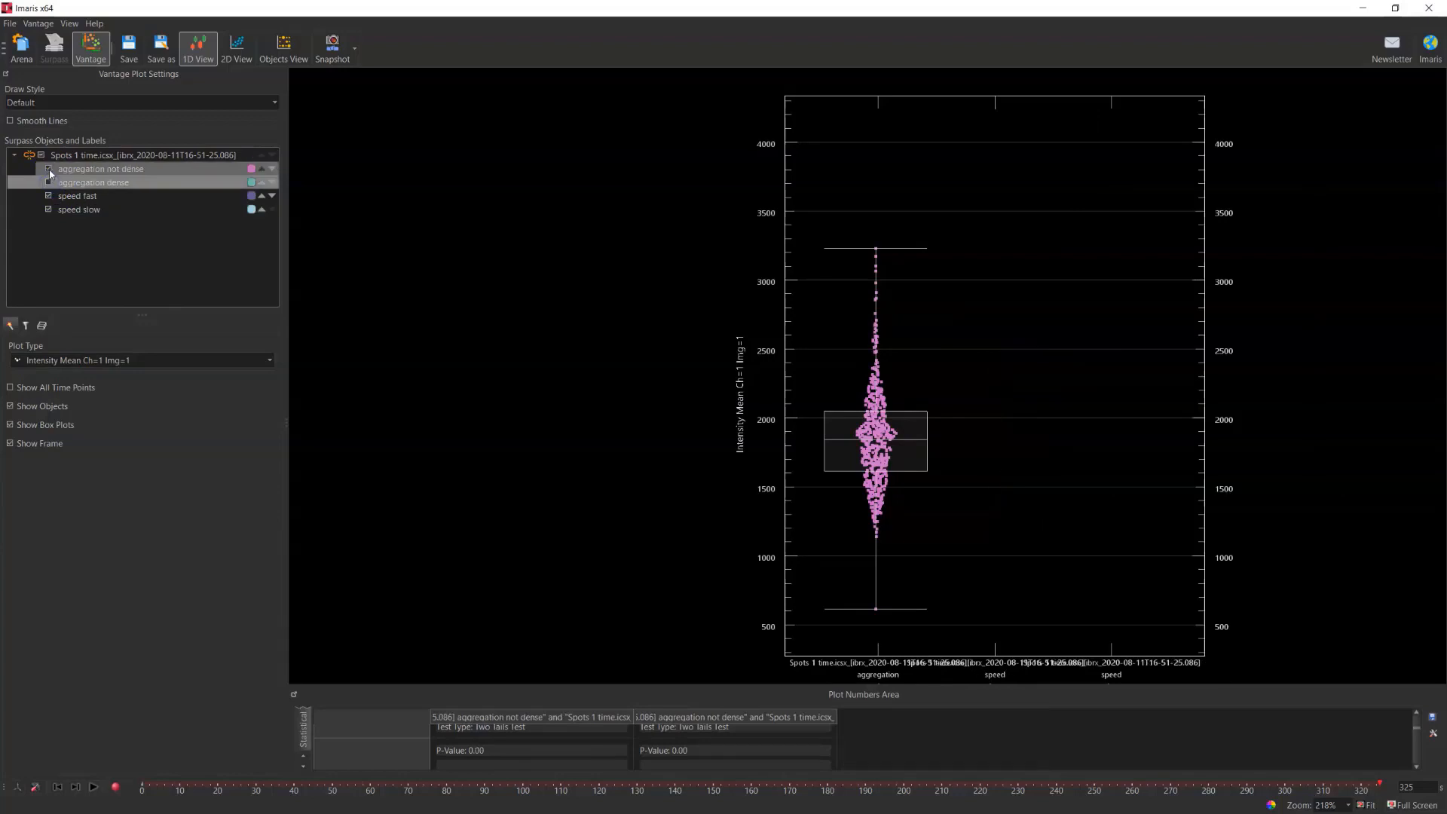
pyautogui.click(49, 169)
pyautogui.click(106, 195)
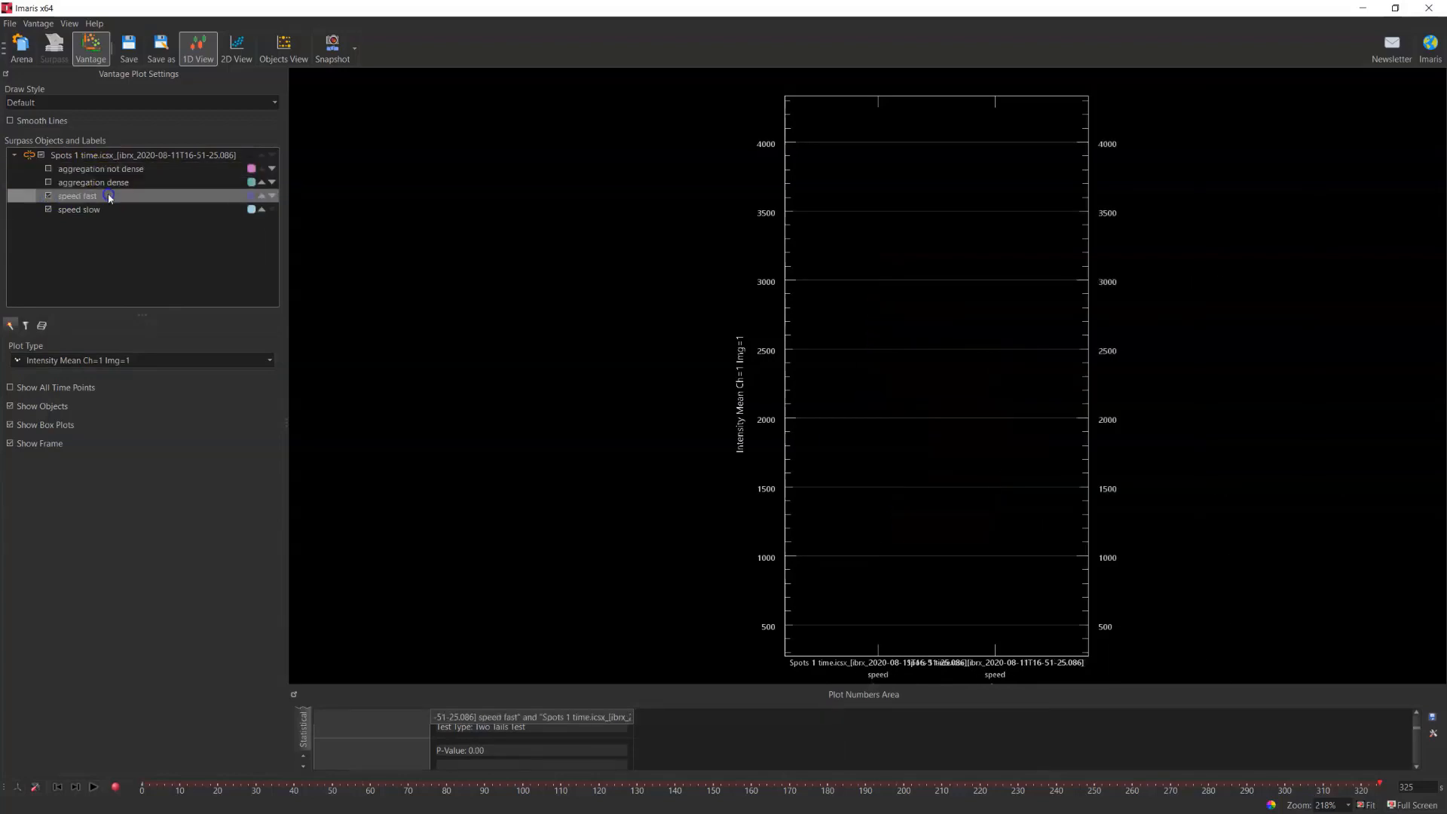
# Plot Track Intensity Mean Ch=1 Img=1 for the speed classes, and return to Arena without saving the plot
pyautogui.click(96, 376)
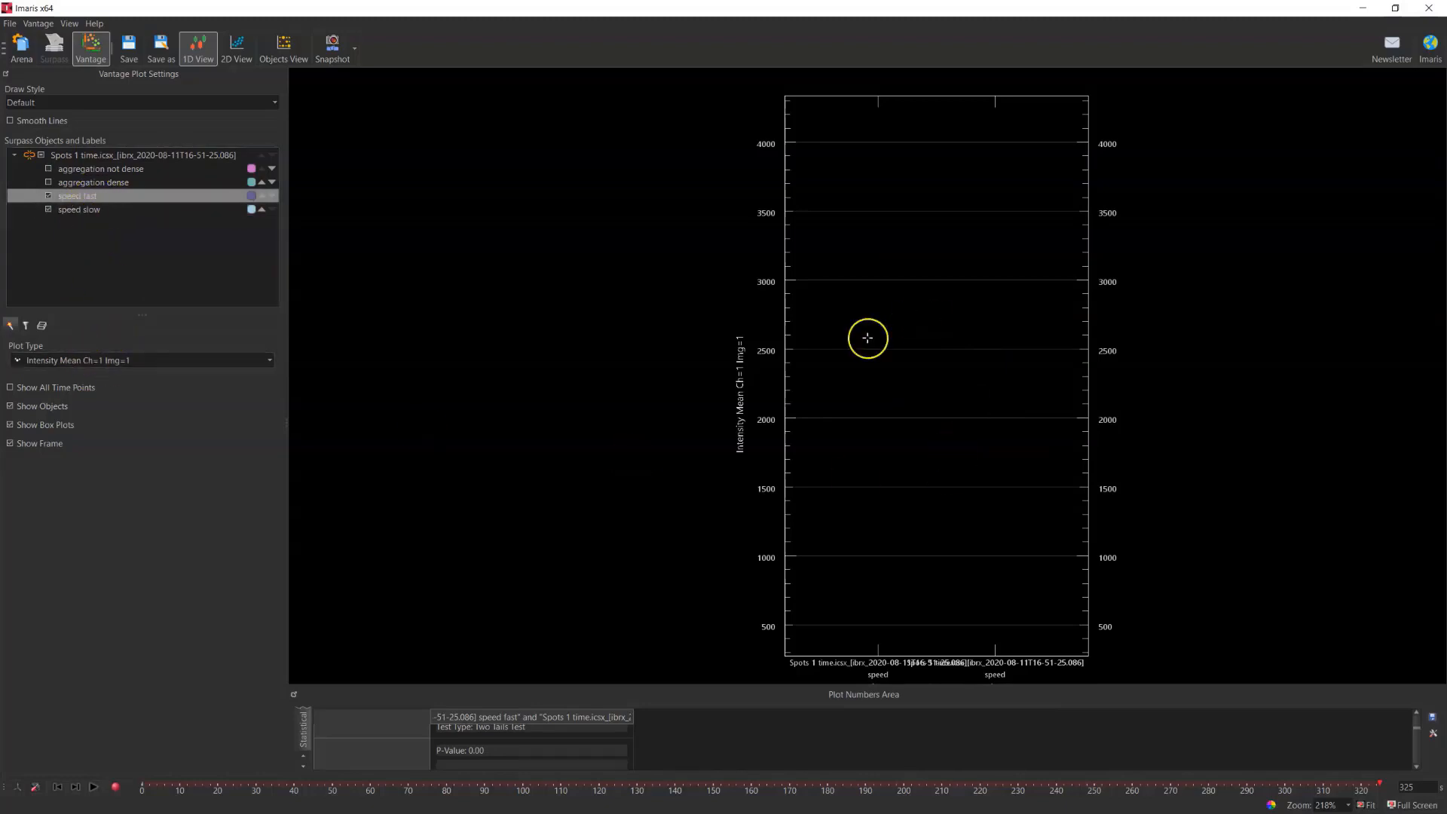
pyautogui.click(89, 361)
pyautogui.scroll(-5, 143, 410)
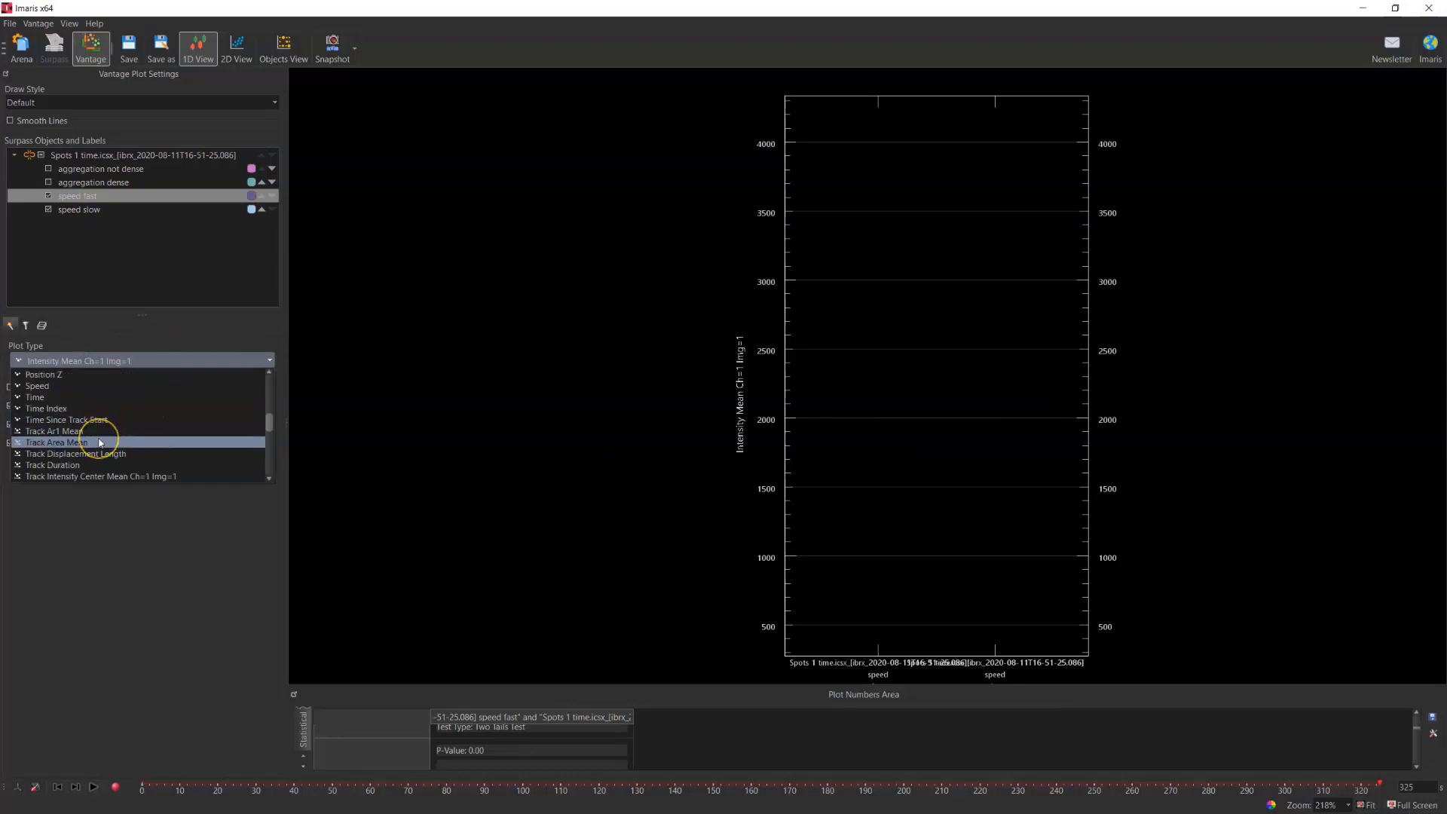
pyautogui.scroll(-2, 98, 437)
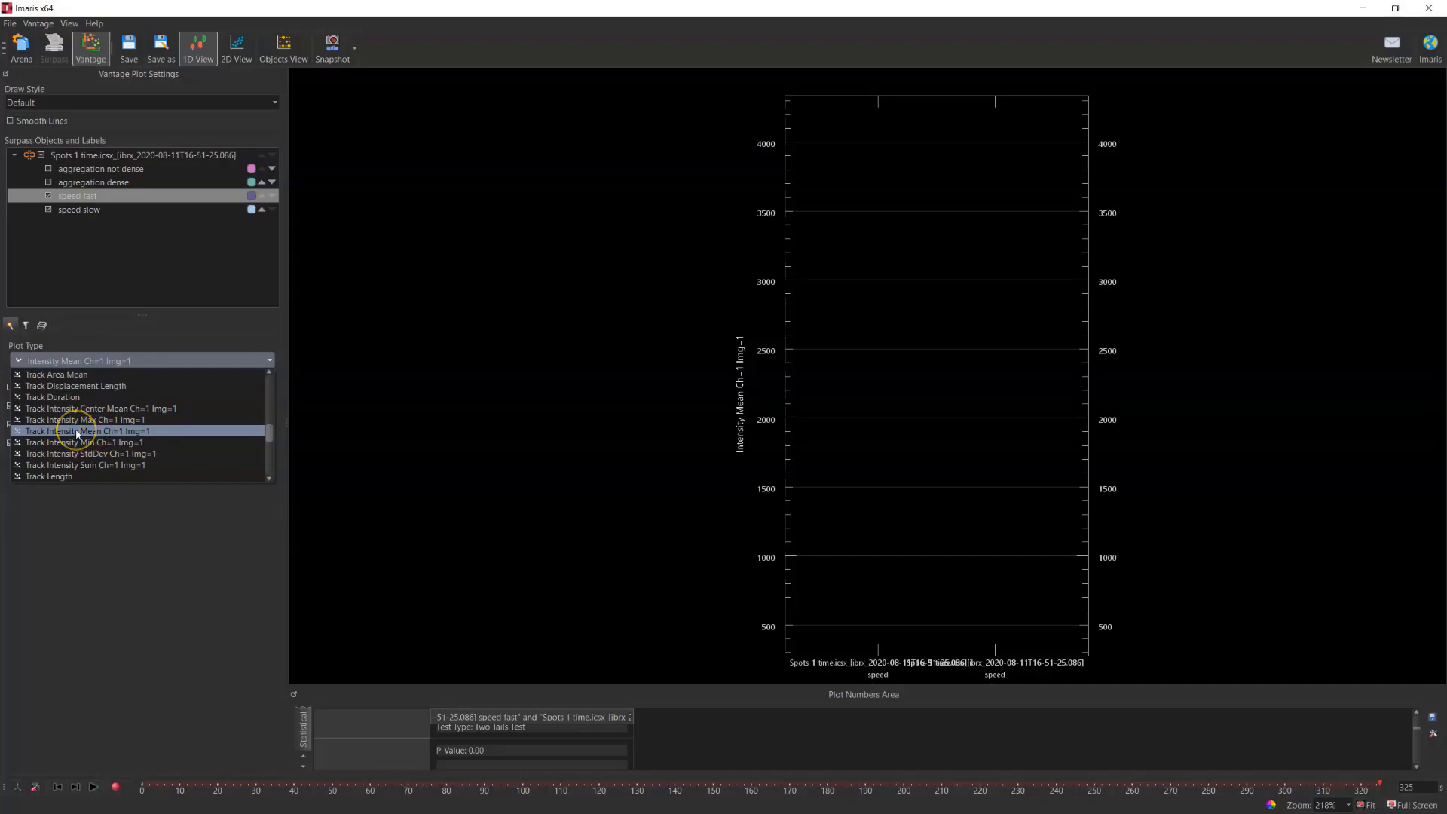
pyautogui.click(78, 432)
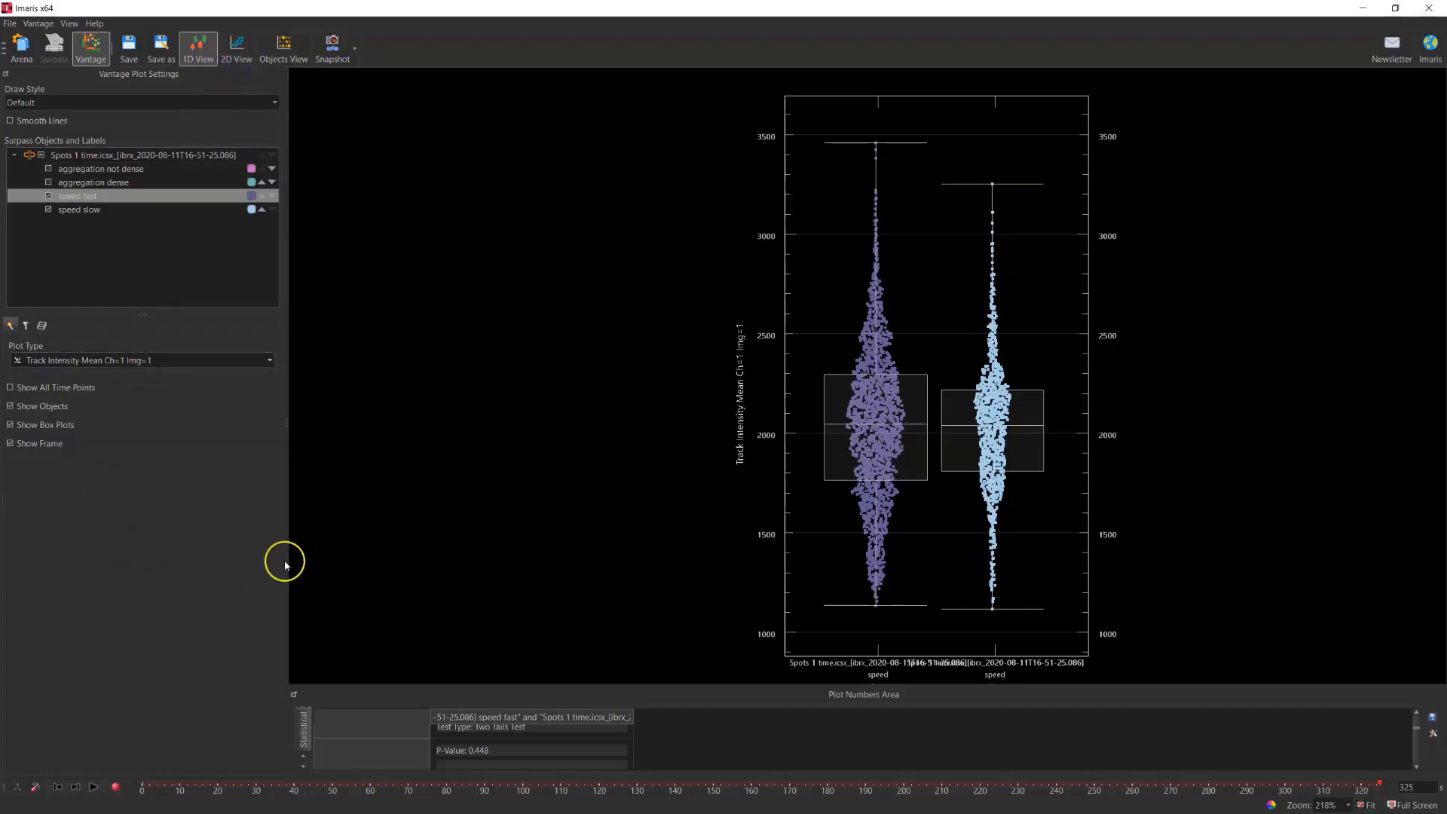
pyautogui.click(23, 45)
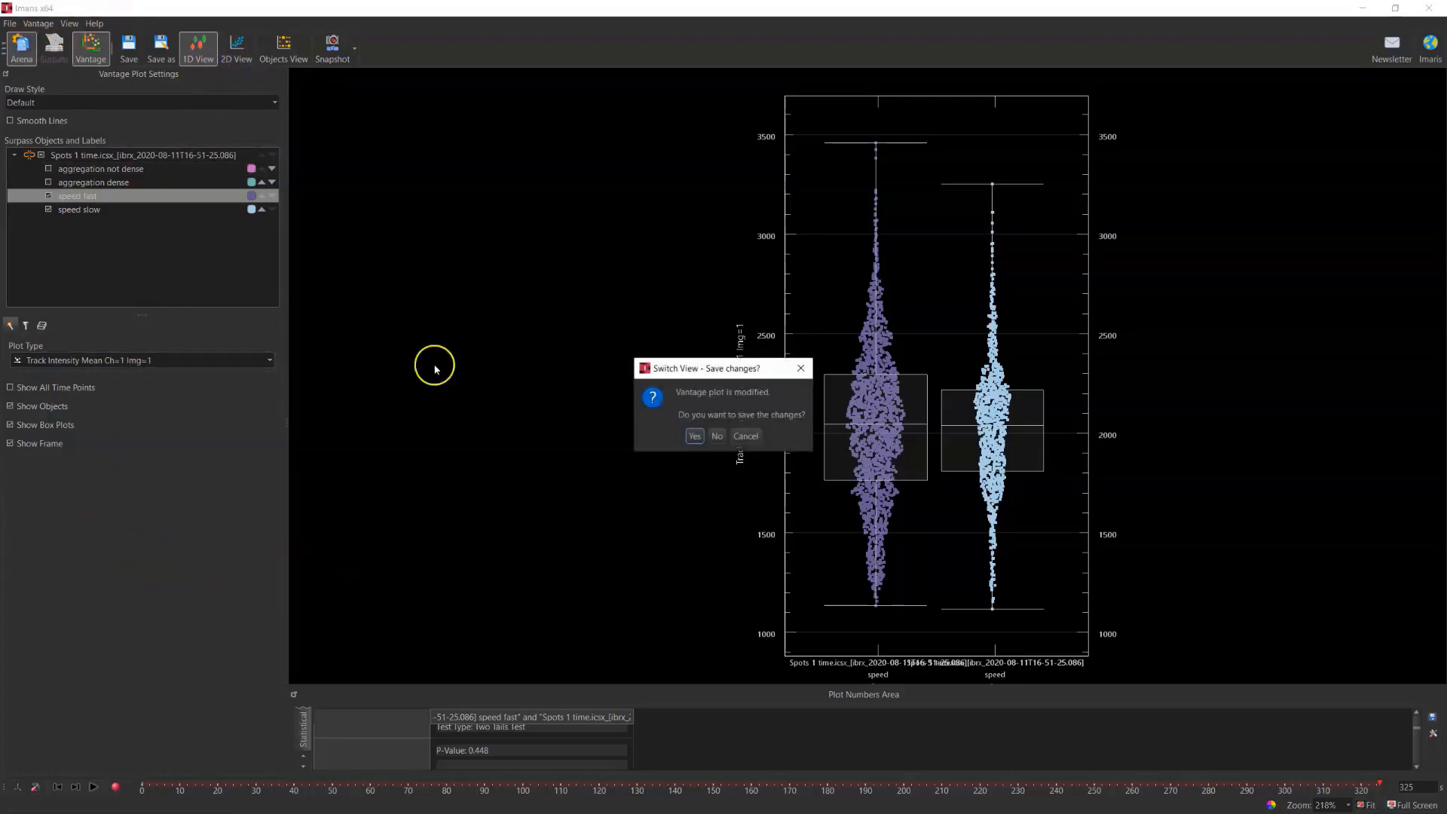
pyautogui.click(717, 436)
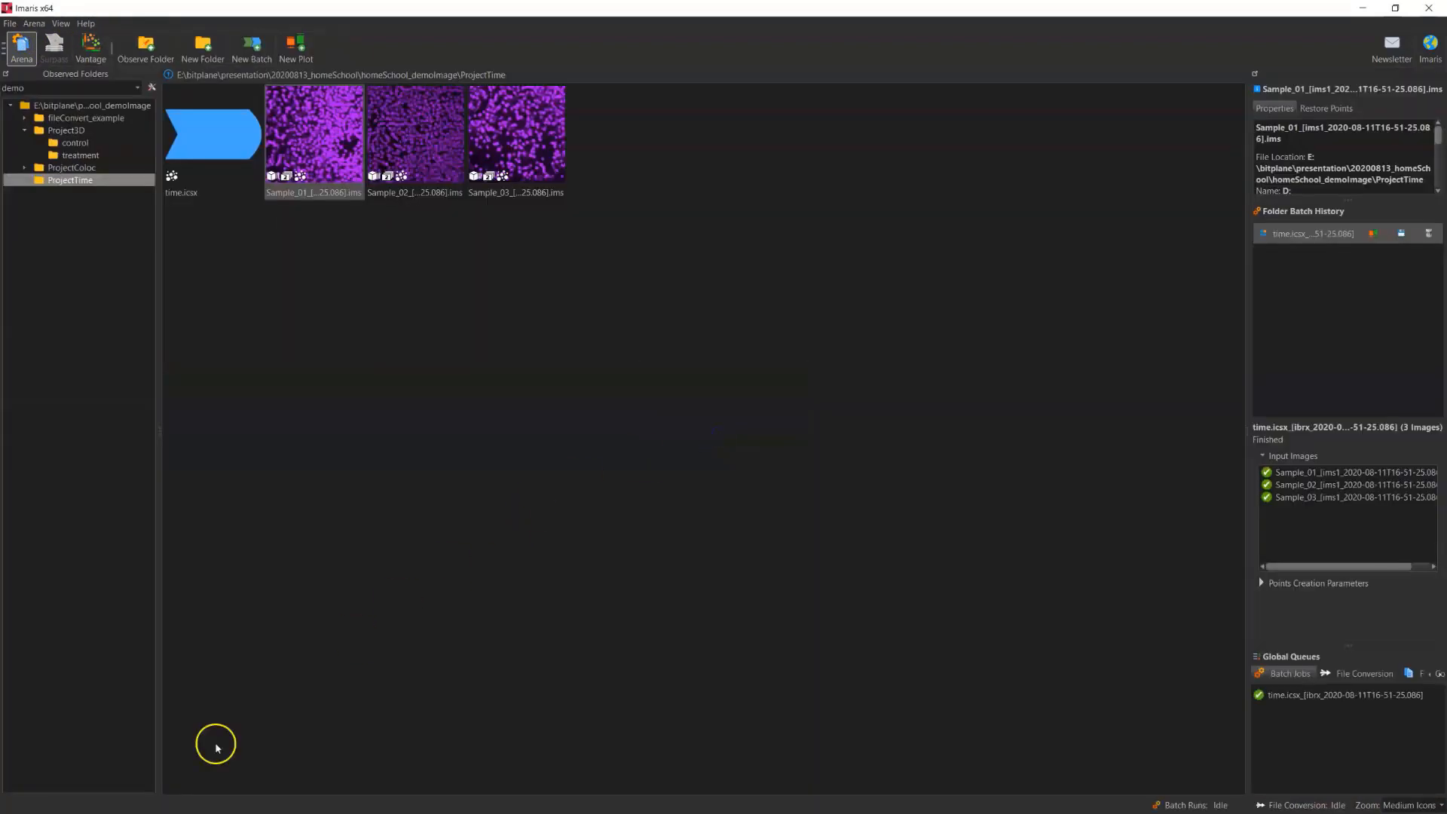
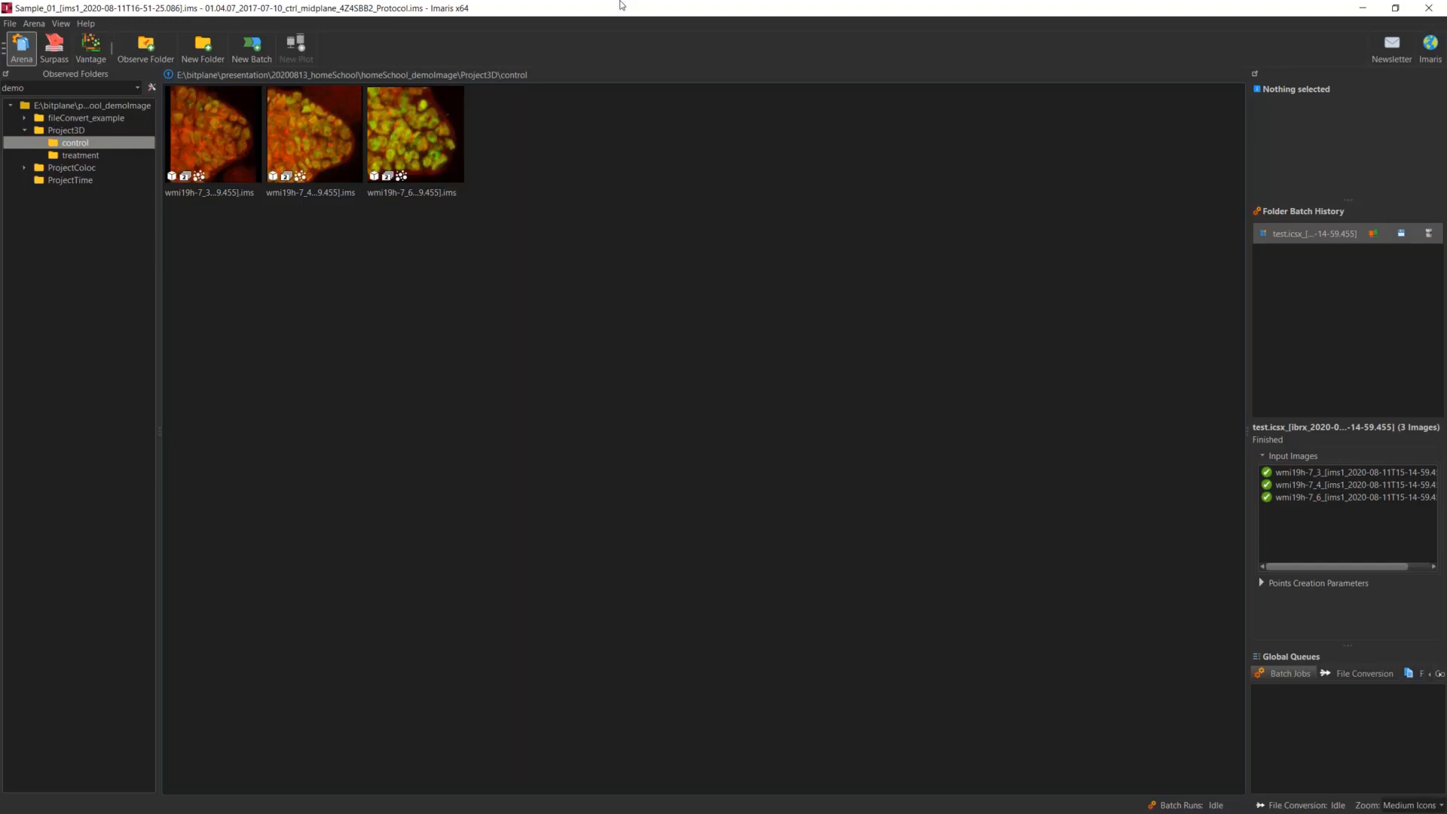
# Show the restore points of control image wmi19h-7_3 and enlarge their area to examine its applied image processing, objects and file details
pyautogui.moveTo(274, 181)
pyautogui.click(214, 136)
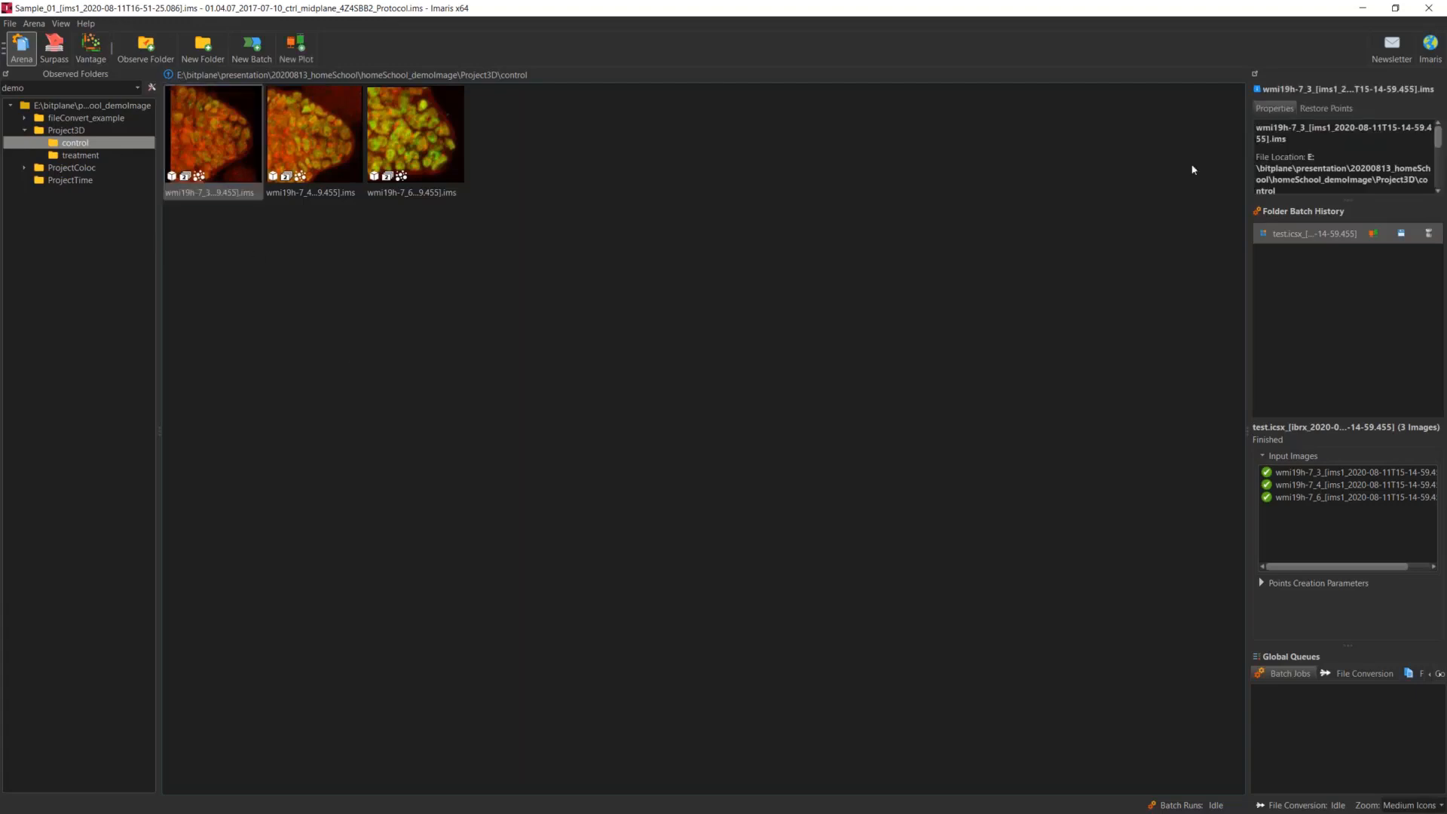
pyautogui.click(1326, 108)
pyautogui.click(1357, 234)
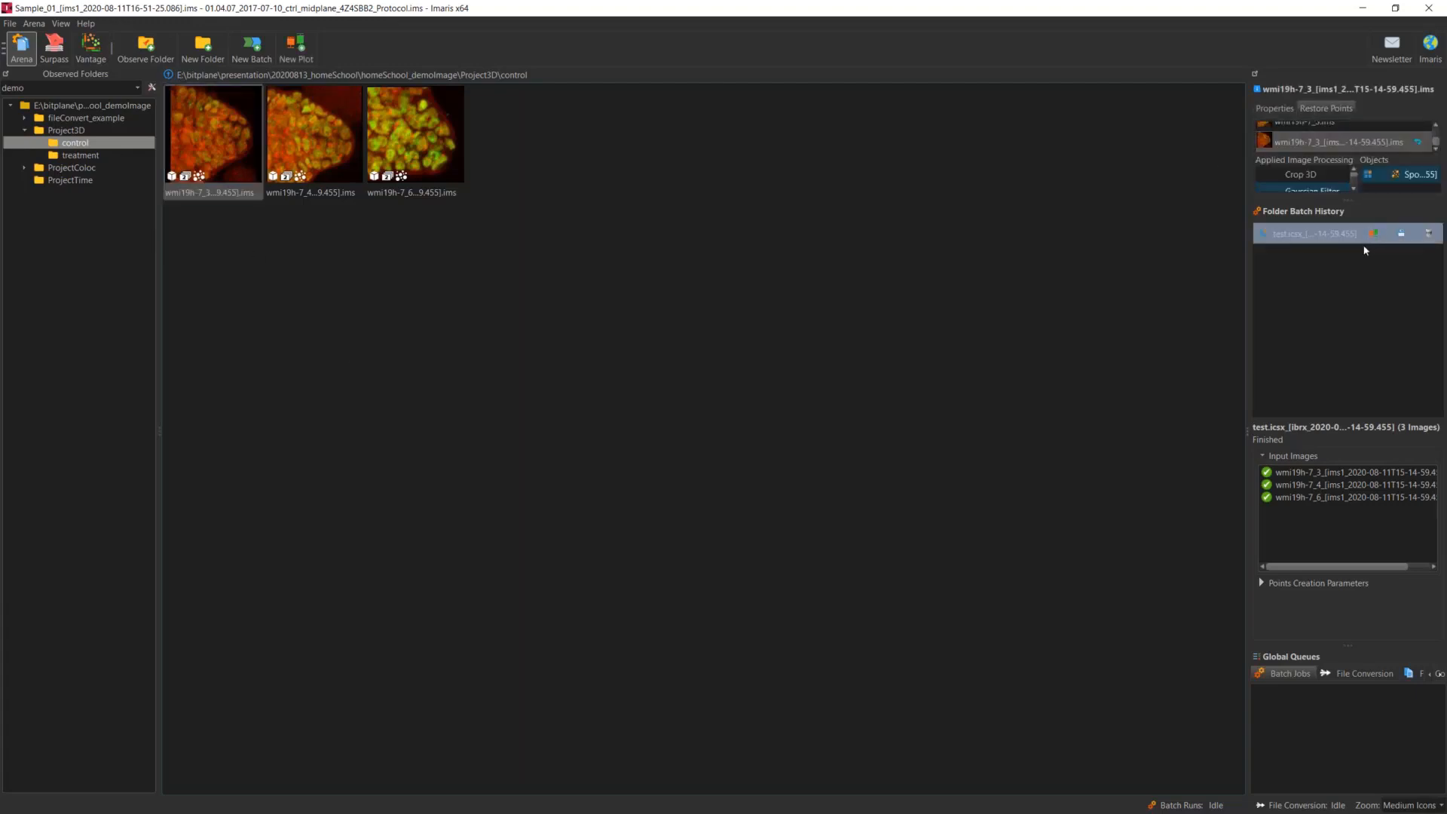
pyautogui.moveTo(1248, 202); pyautogui.dragTo(1086, 203)
pyautogui.moveTo(1271, 201); pyautogui.dragTo(1276, 333)
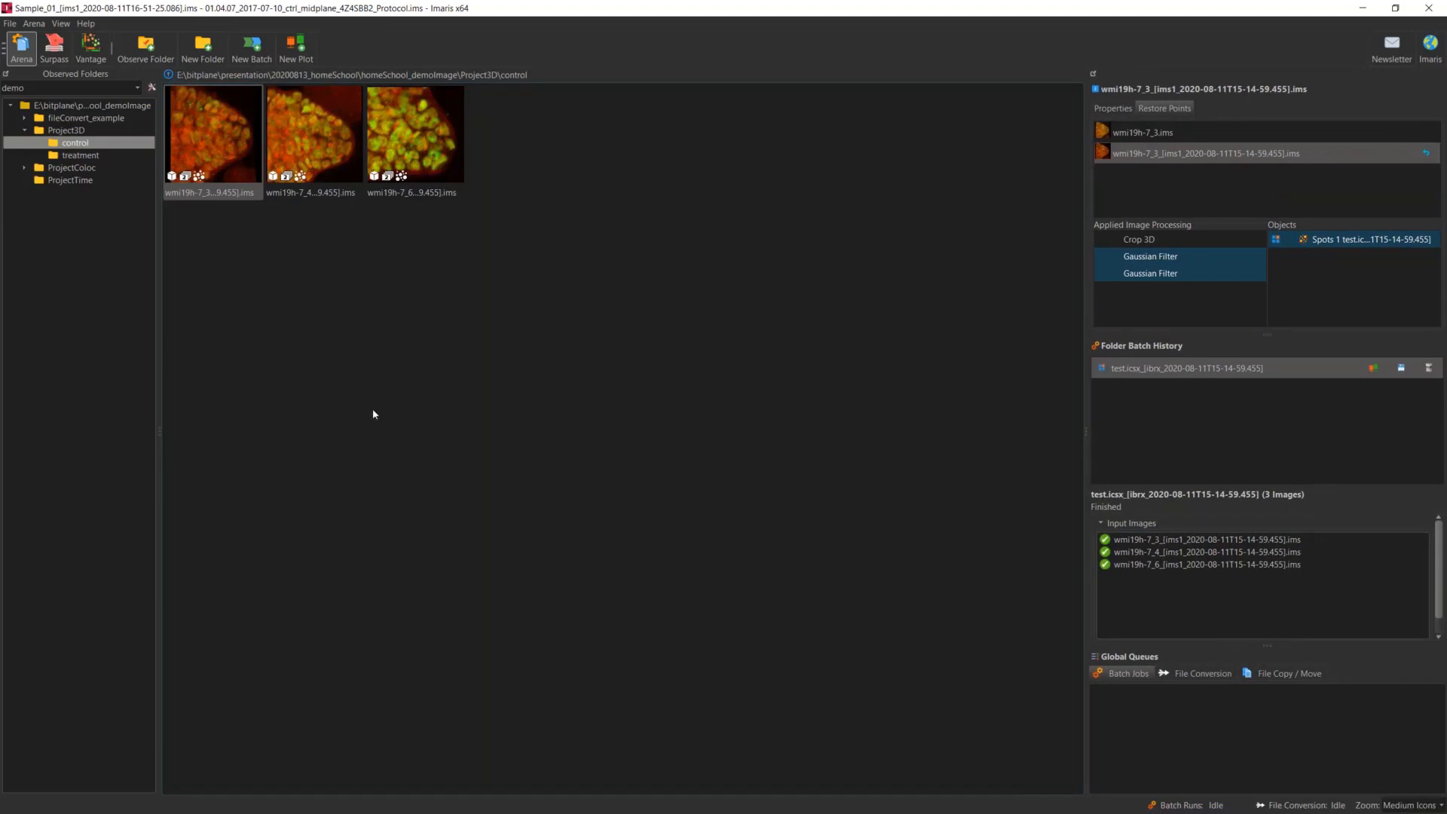
pyautogui.click(199, 176)
pyautogui.moveTo(197, 141)
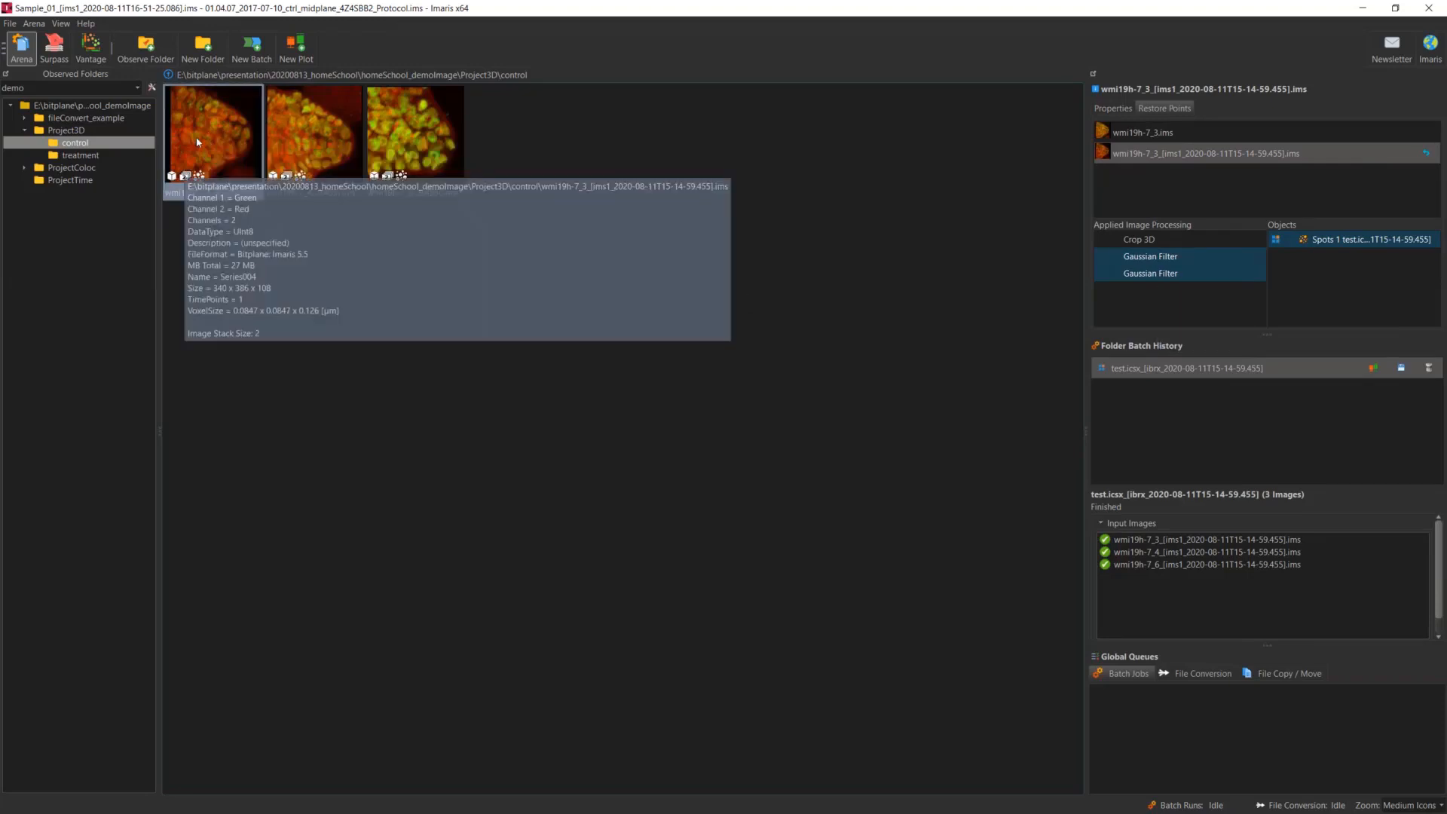
# Open the batch-processed wmi19h-7_3 control image, hide its spots to inspect the filtered volume, and return to Arena
pyautogui.doubleClick(253, 153)
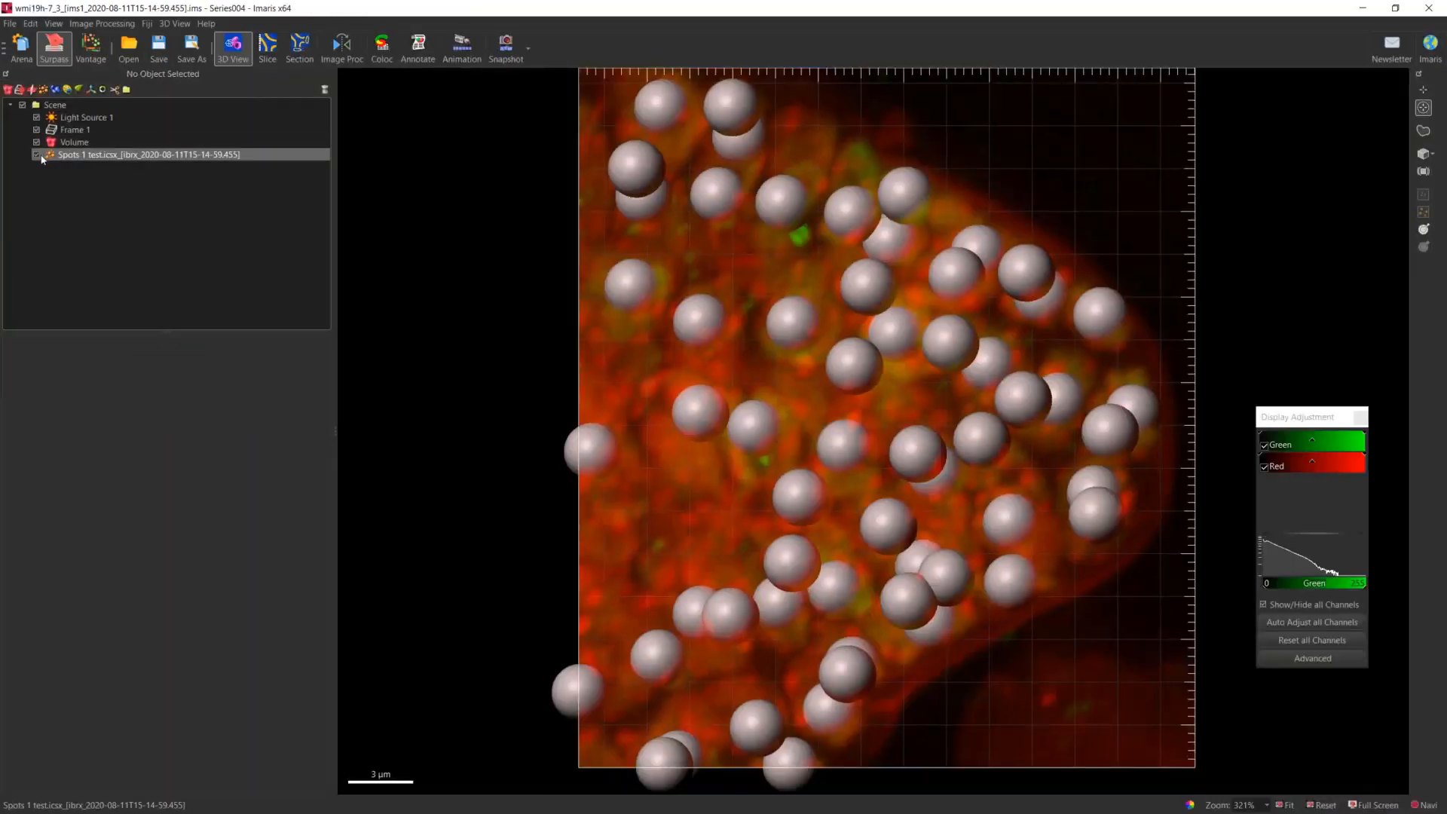
pyautogui.click(37, 155)
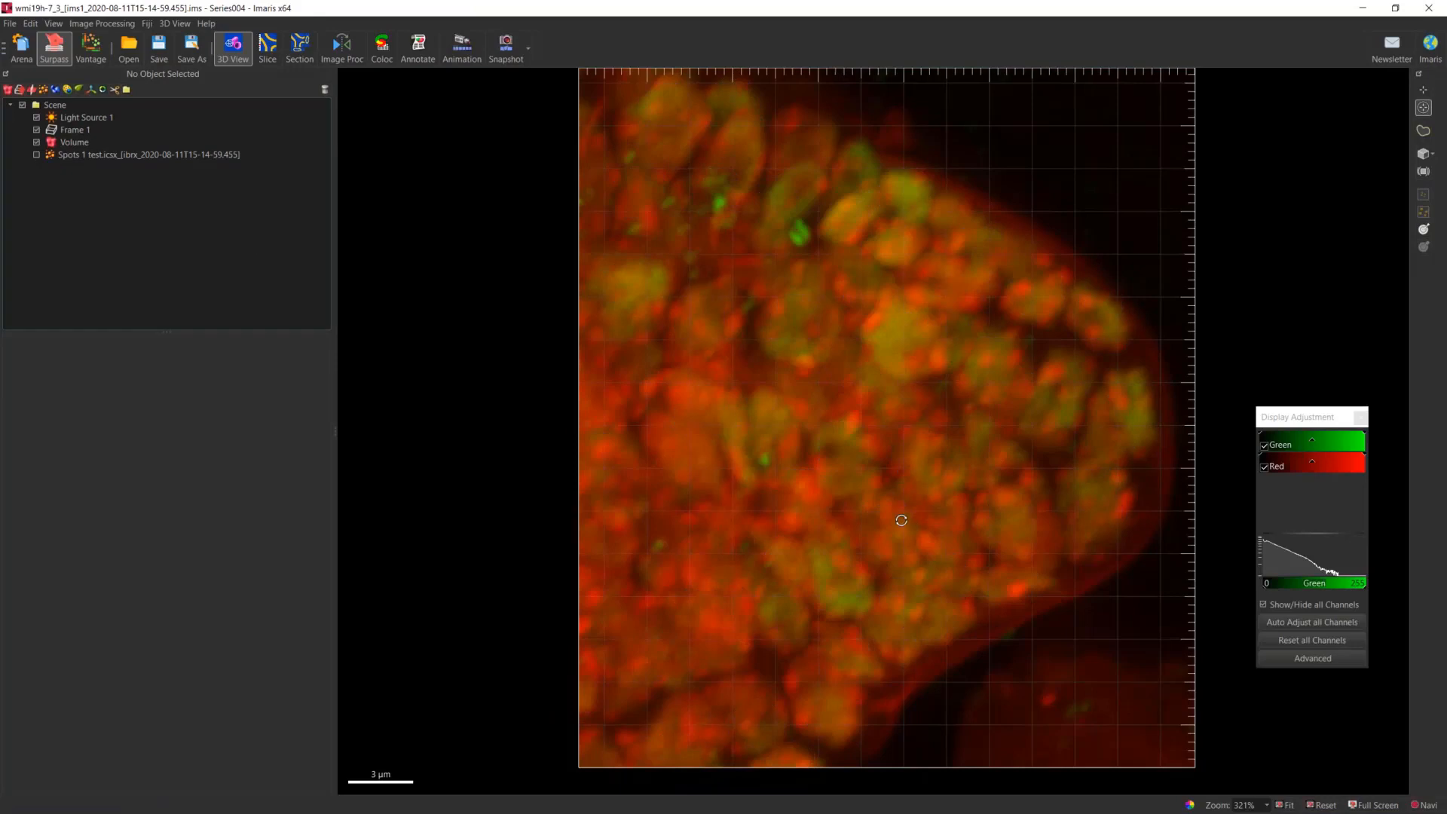
pyautogui.moveTo(901, 521); pyautogui.dragTo(909, 431)
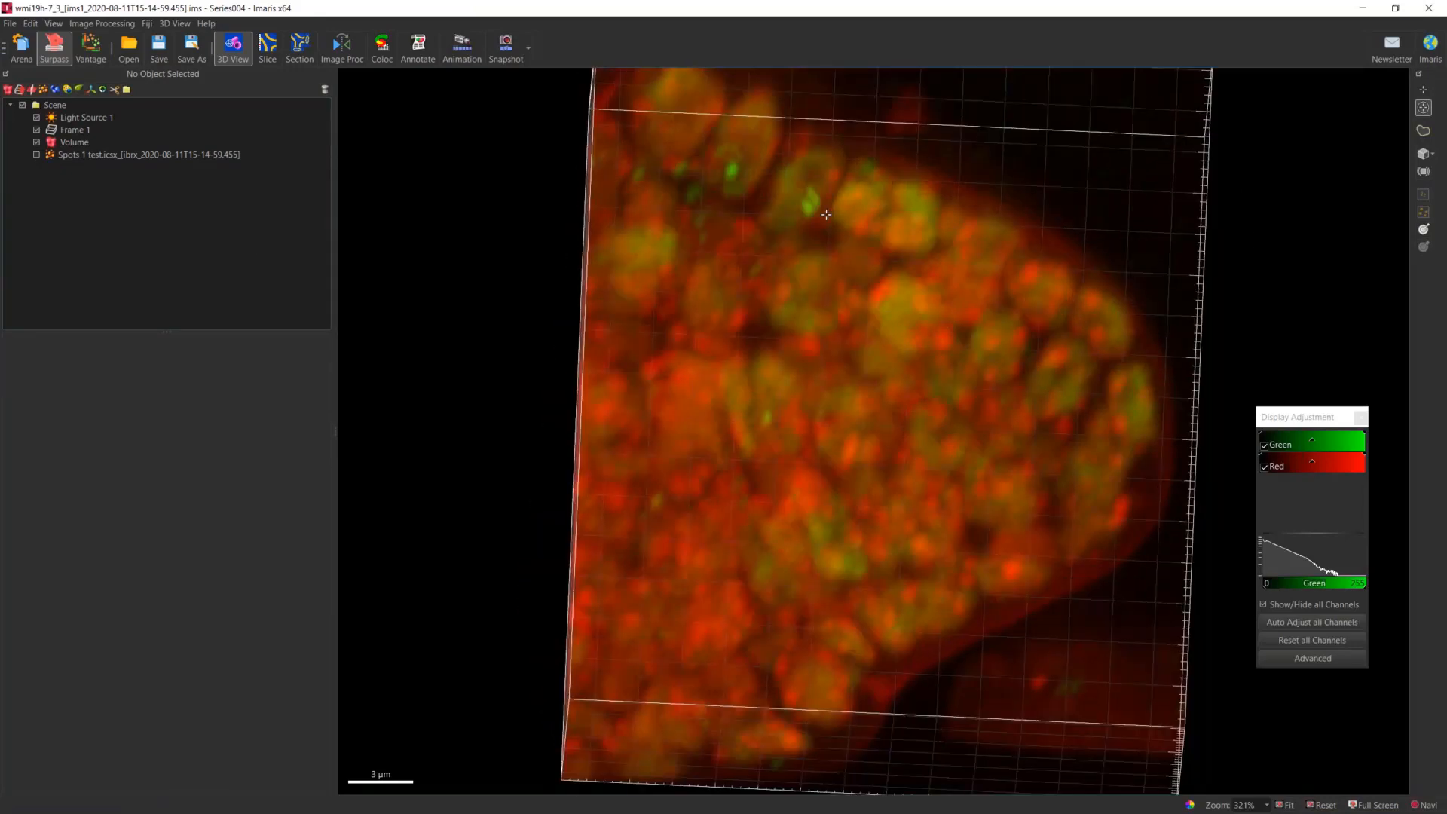
pyautogui.click(21, 51)
pyautogui.click(718, 447)
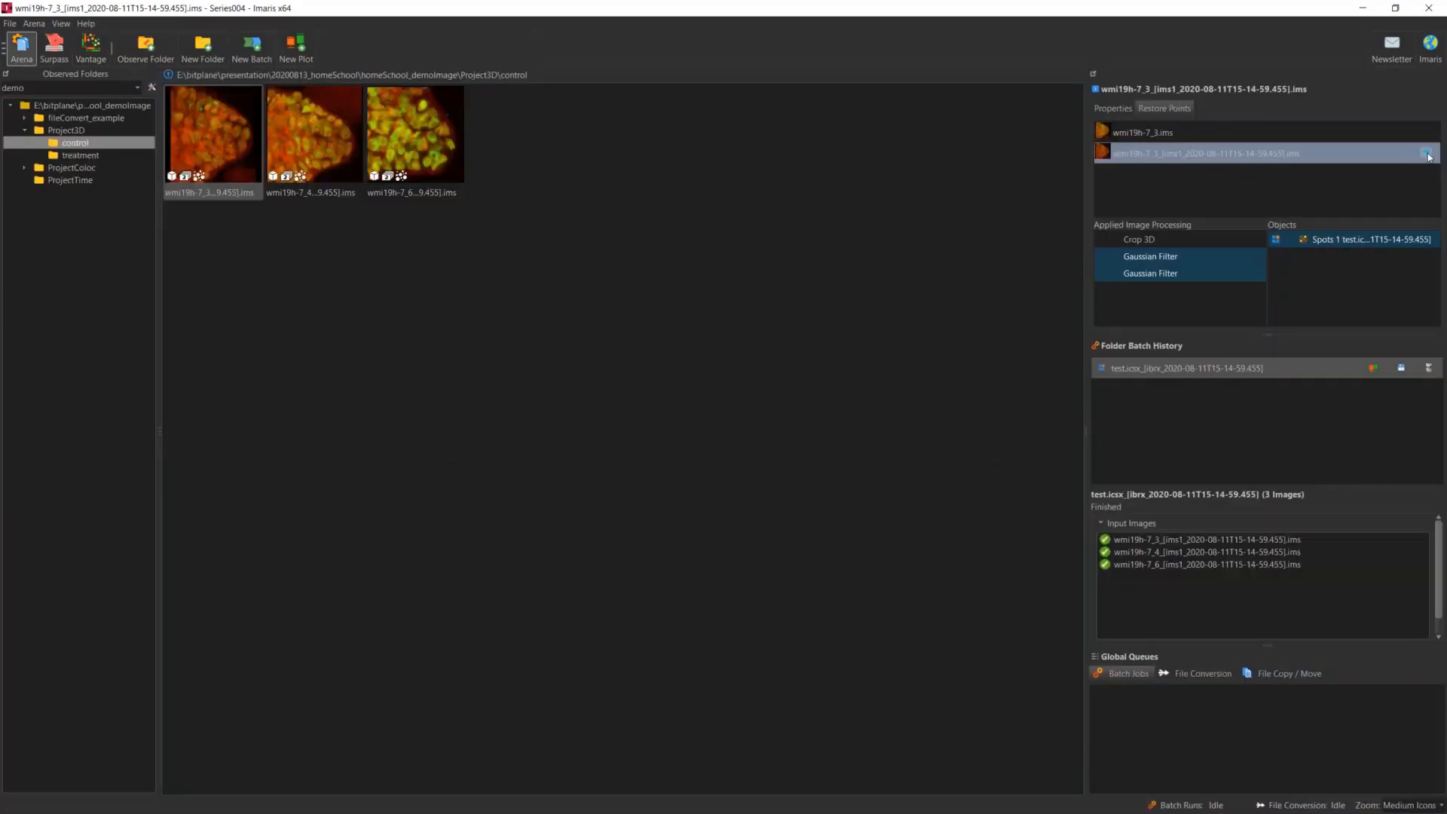
# Revert the batch-processed wmi19h-7_3 restore point to the original wmi19h-7_3.ims and open that image to inspect its volume closely
pyautogui.click(1427, 154)
pyautogui.click(746, 442)
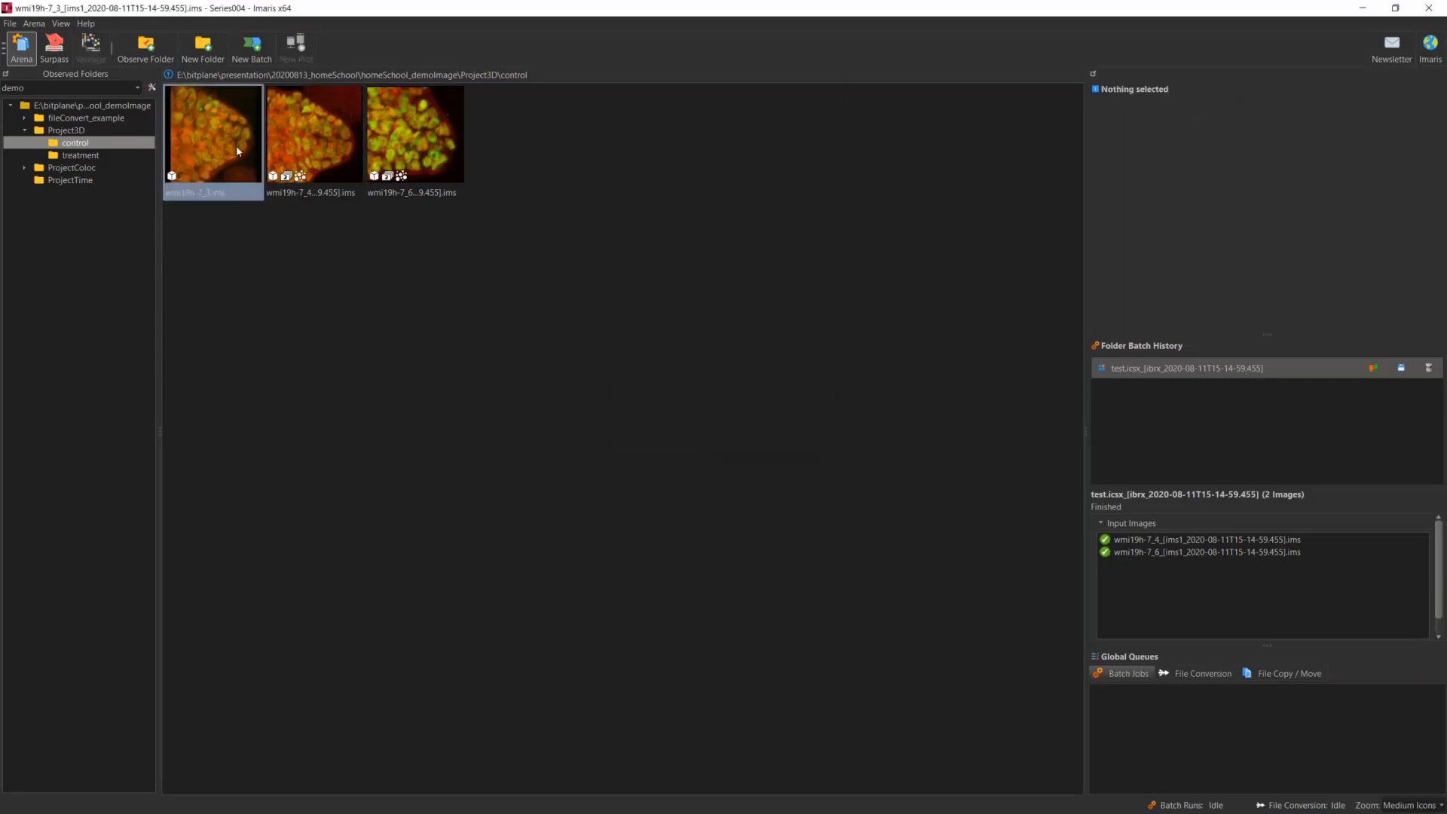
pyautogui.doubleClick(237, 146)
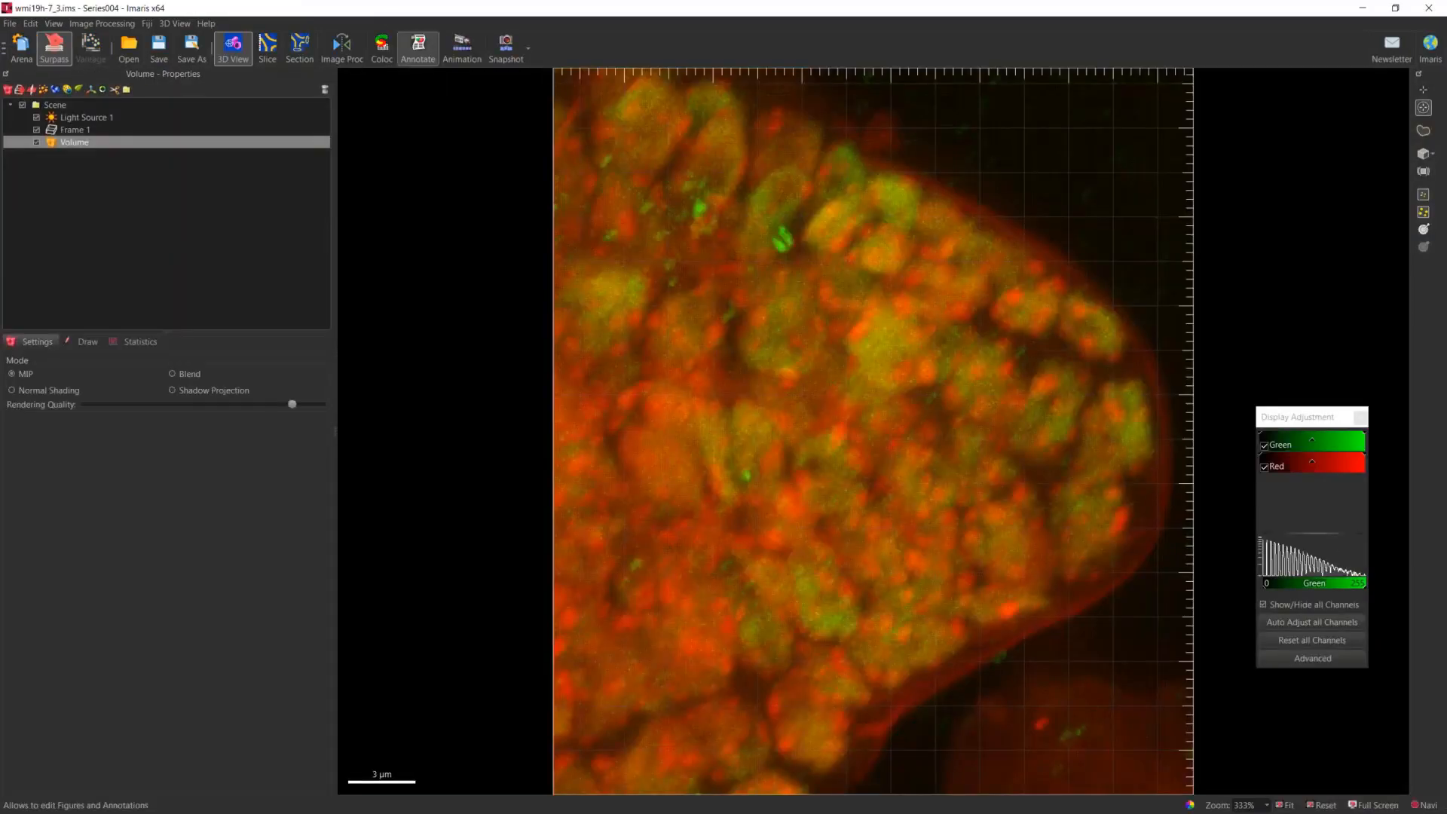
pyautogui.moveTo(916, 366)
pyautogui.mouseDown()
pyautogui.moveTo(770, 461)
pyautogui.moveTo(896, 376)
pyautogui.mouseUp()
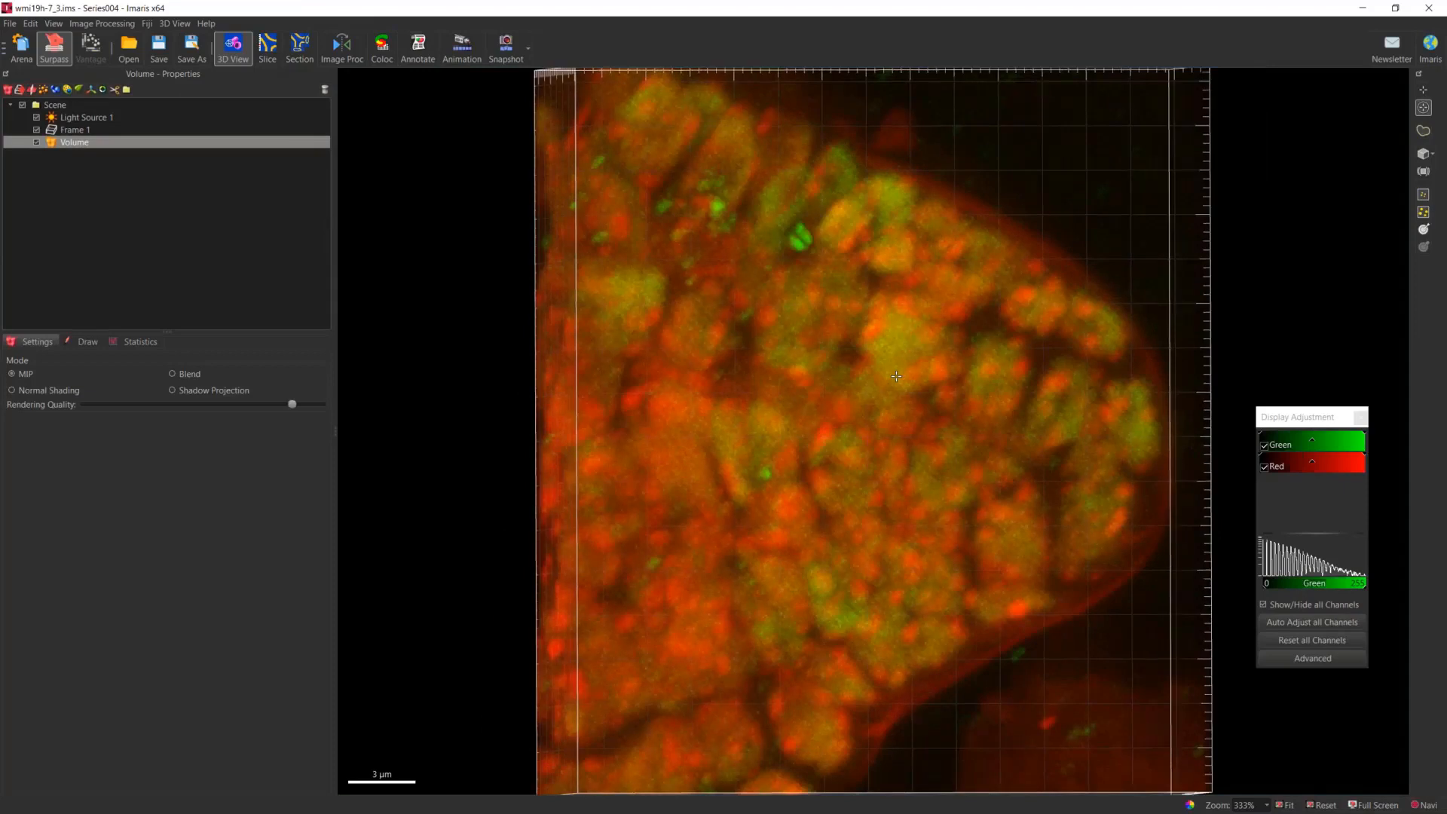
pyautogui.scroll(3, 897, 376)
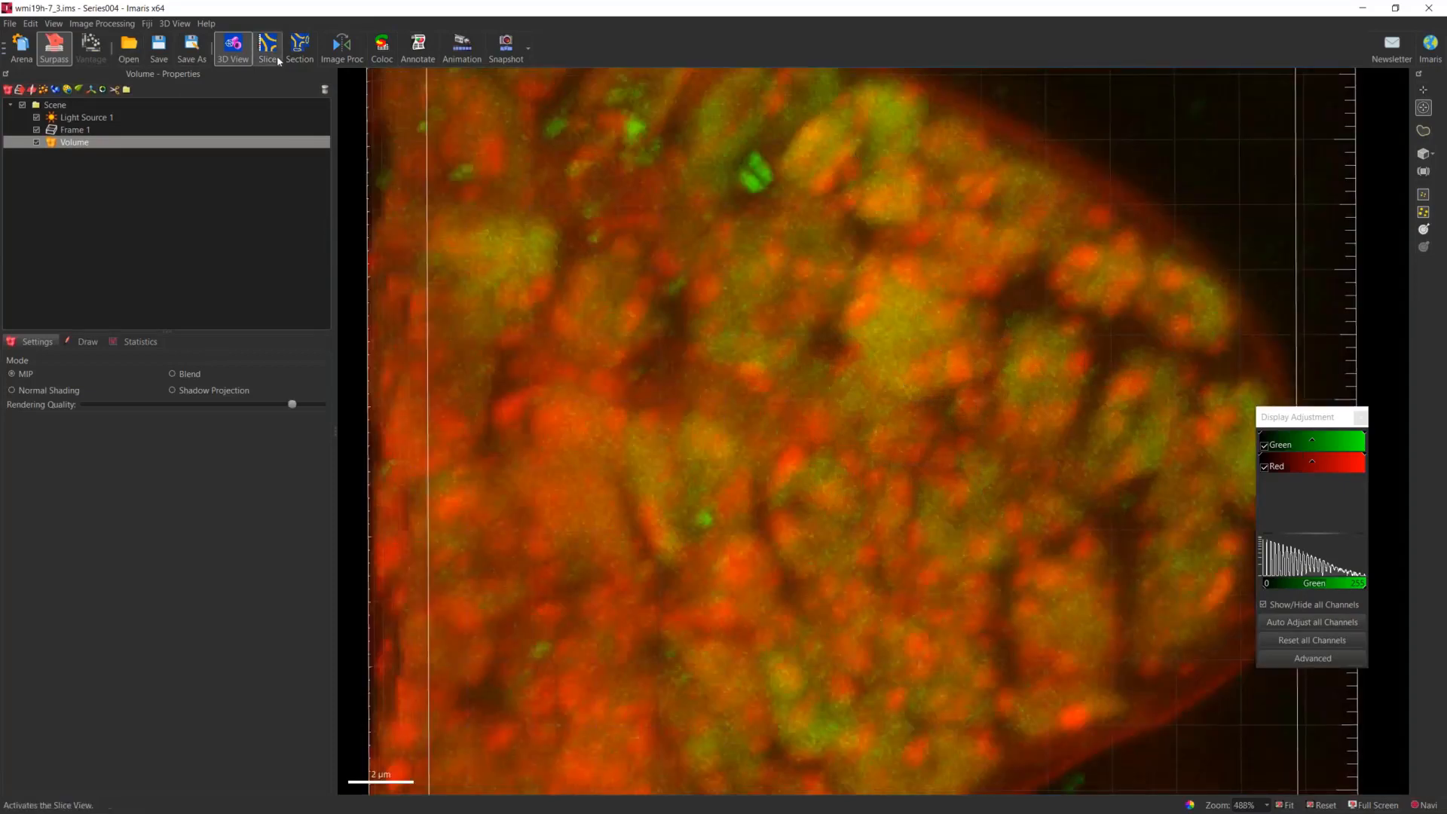
# Preview a Gaussian Filter on the green channel in Image Processing and brighten the Preview: Green channel to compare it with the original
pyautogui.click(335, 54)
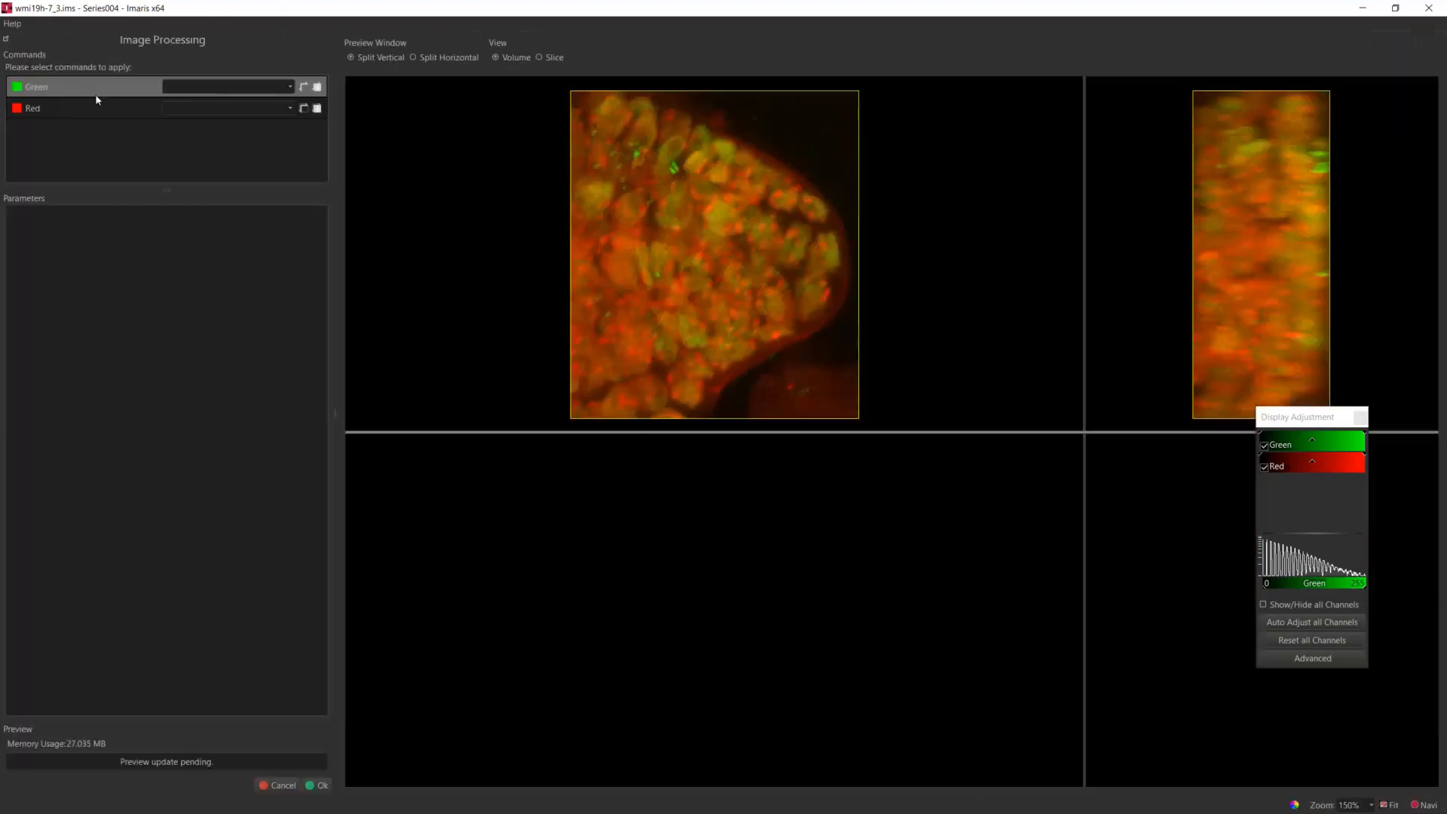
pyautogui.click(215, 89)
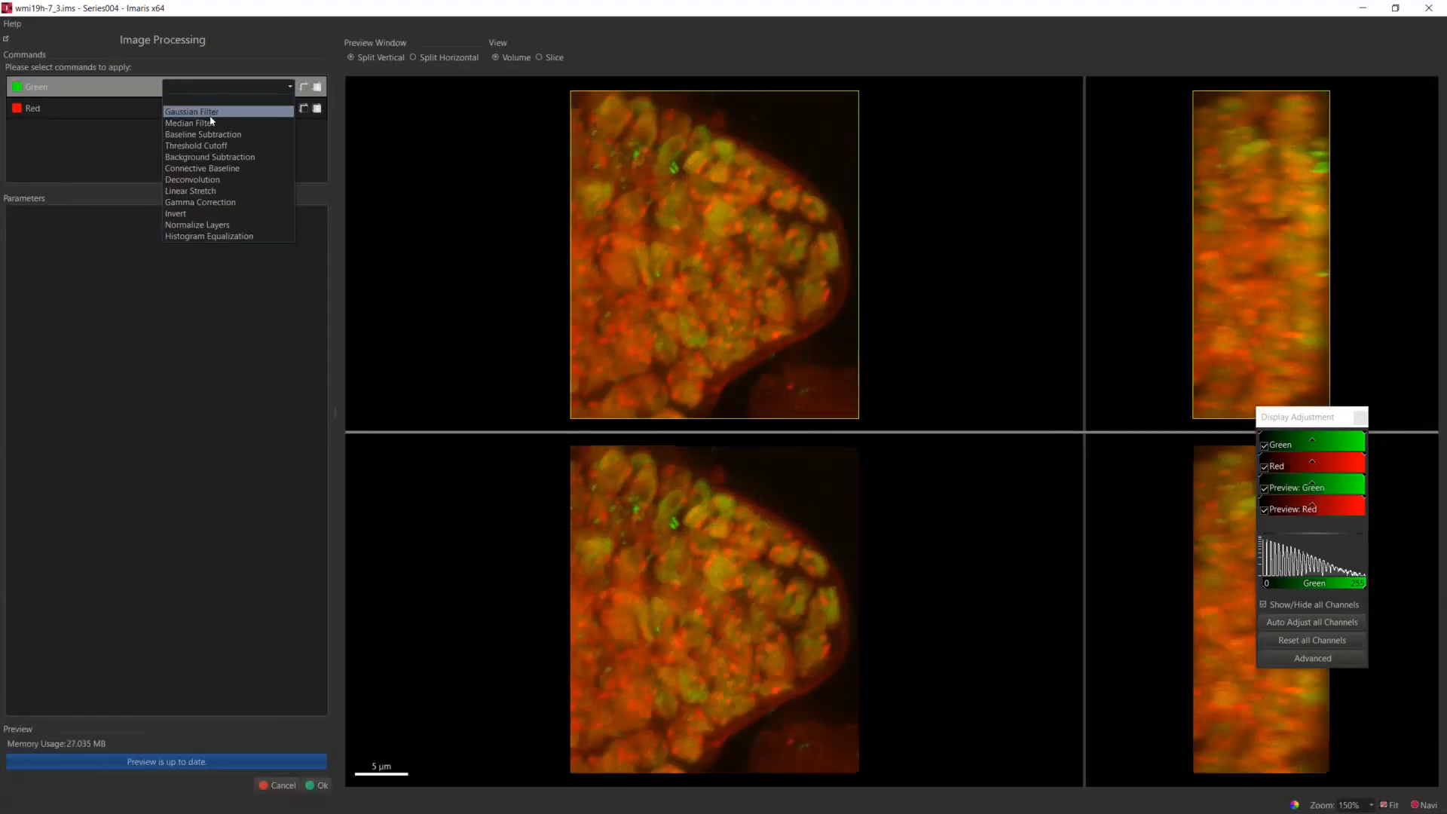
pyautogui.click(213, 112)
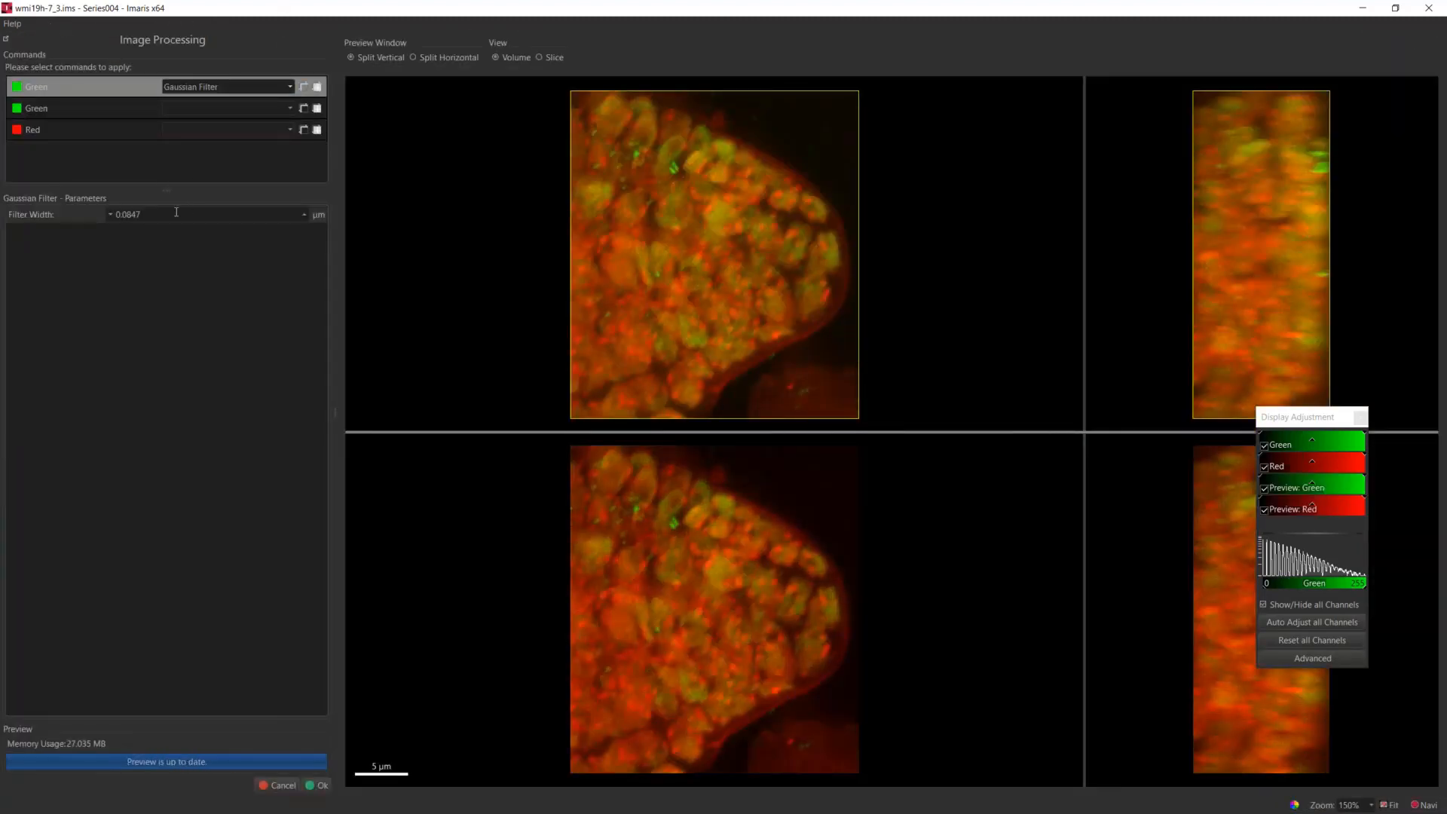
pyautogui.doubleClick(139, 216)
pyautogui.scroll(6, 739, 309)
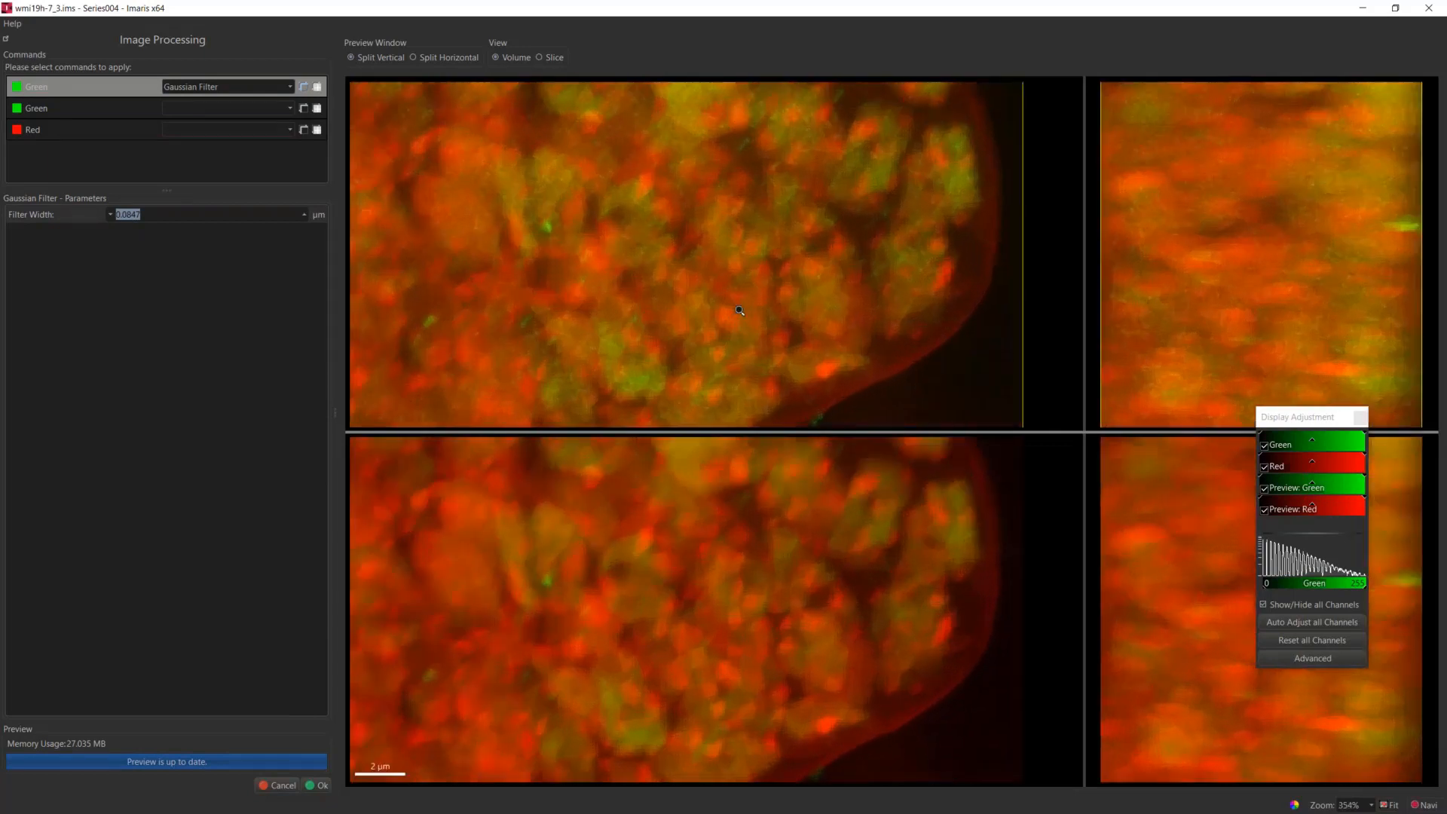
pyautogui.scroll(3, 738, 309)
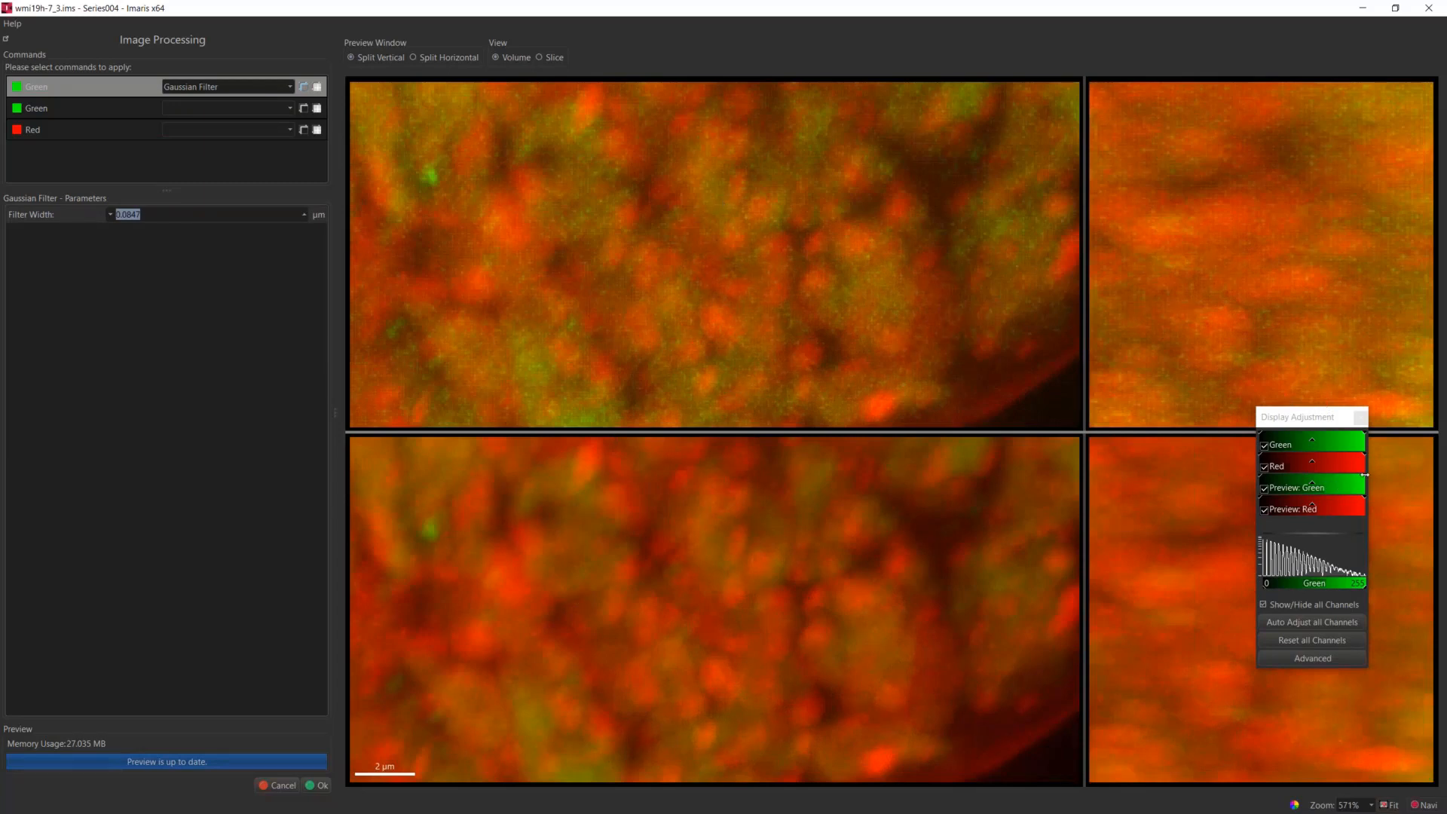
pyautogui.moveTo(1364, 476); pyautogui.dragTo(1315, 477)
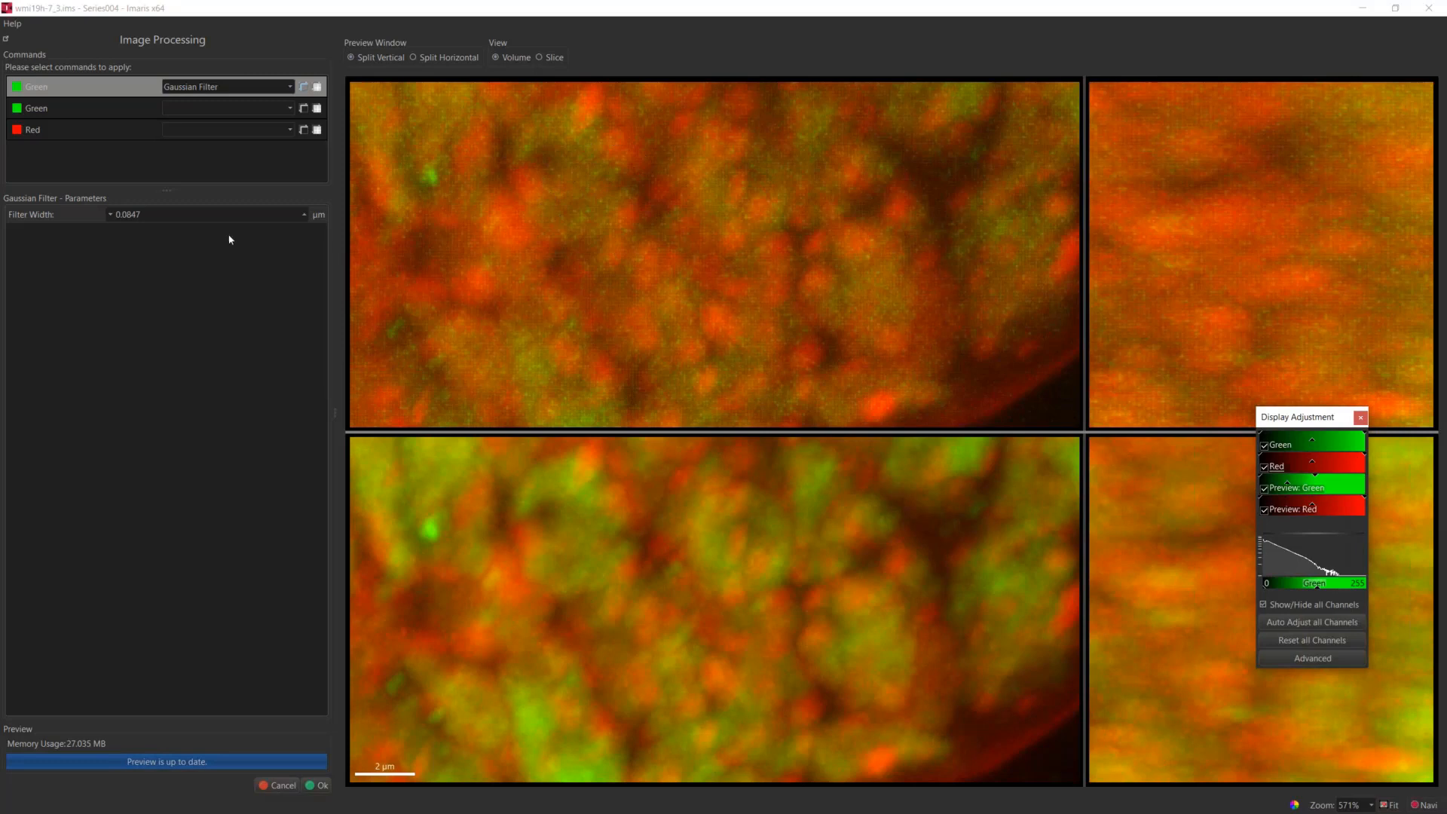
pyautogui.doubleClick(165, 217)
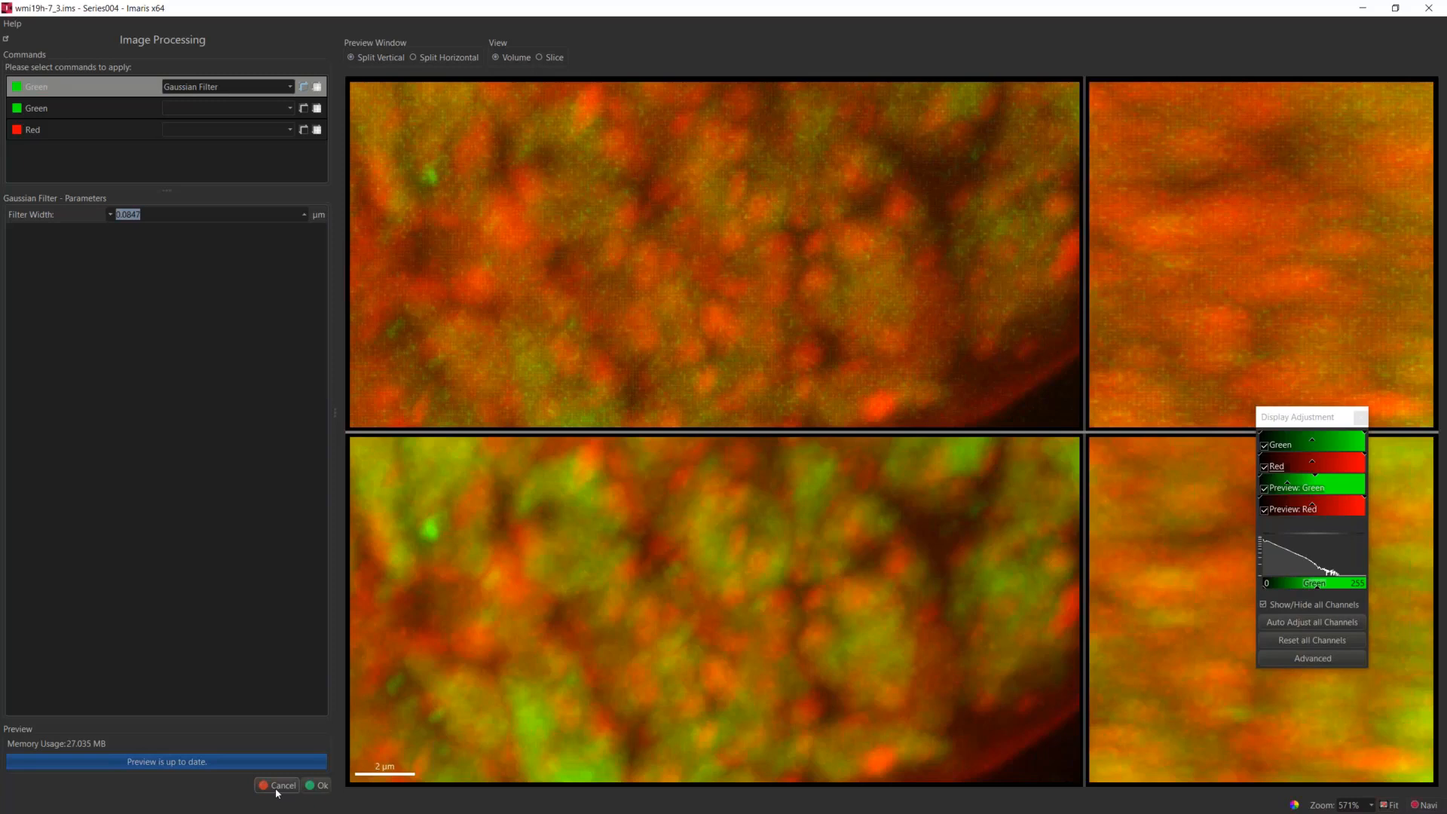
# Cancel the image processing without applying the filter and return to Arena
pyautogui.moveTo(1301, 418); pyautogui.dragTo(1238, 388)
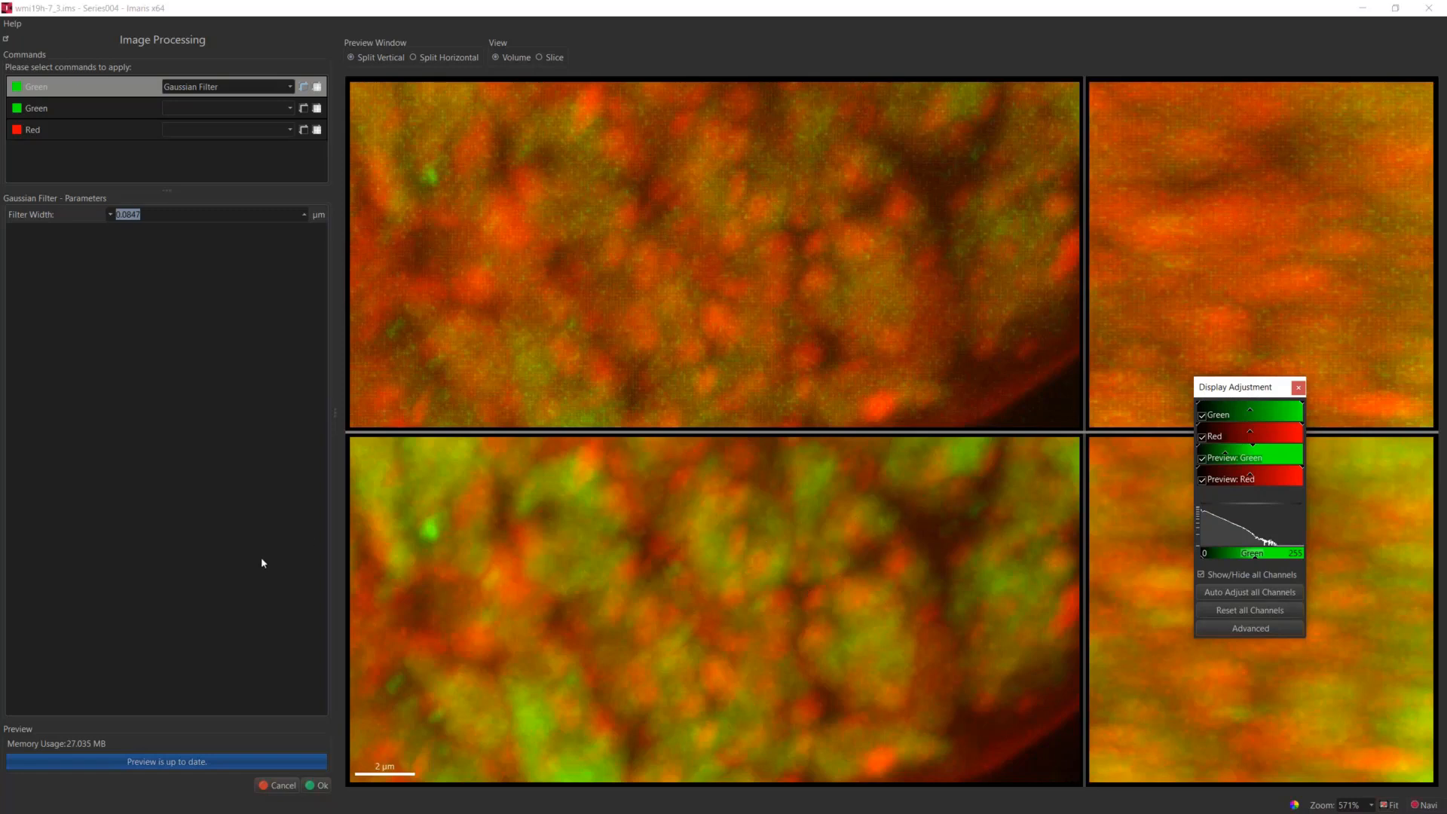
pyautogui.click(283, 785)
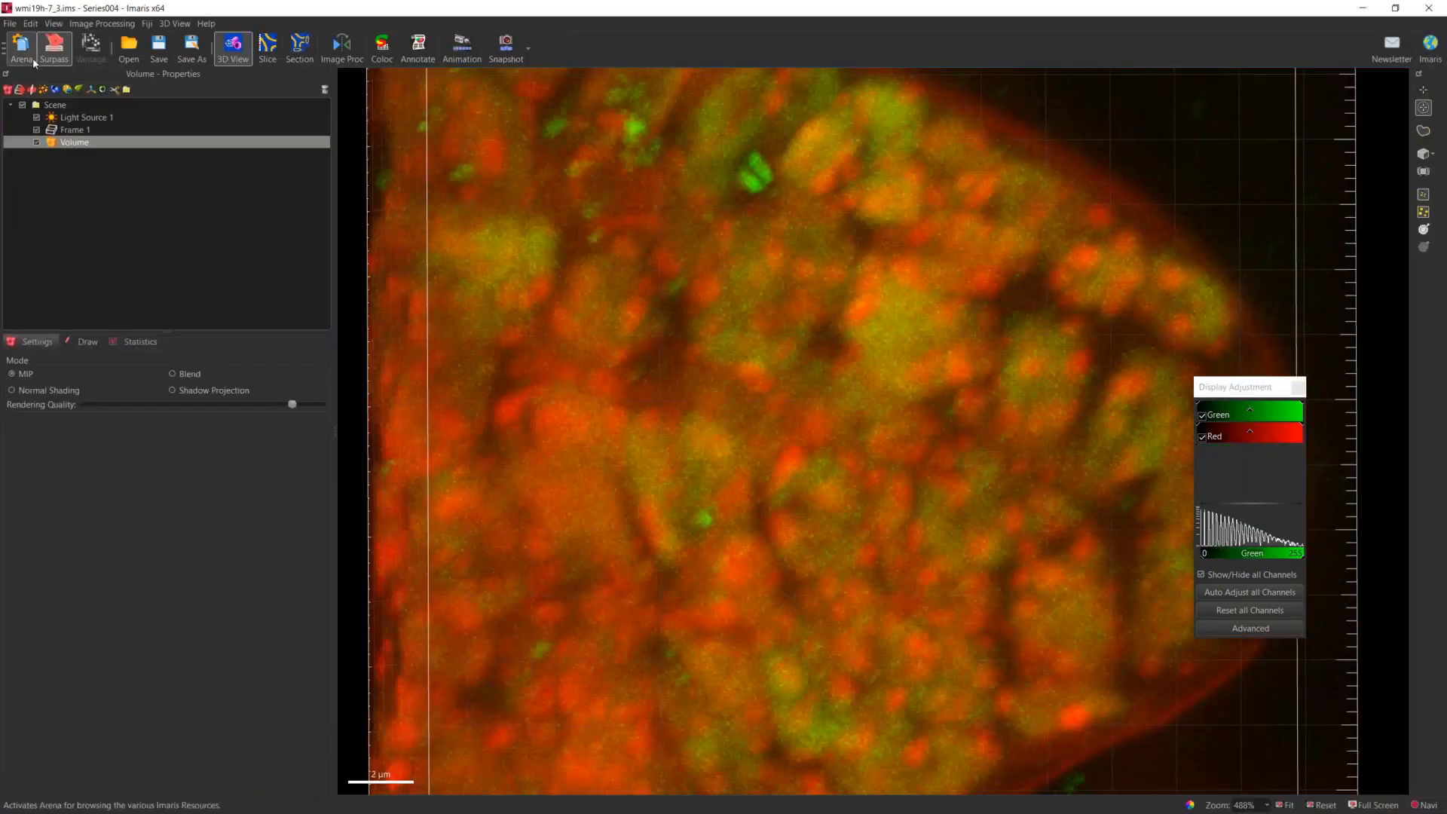
pyautogui.click(34, 63)
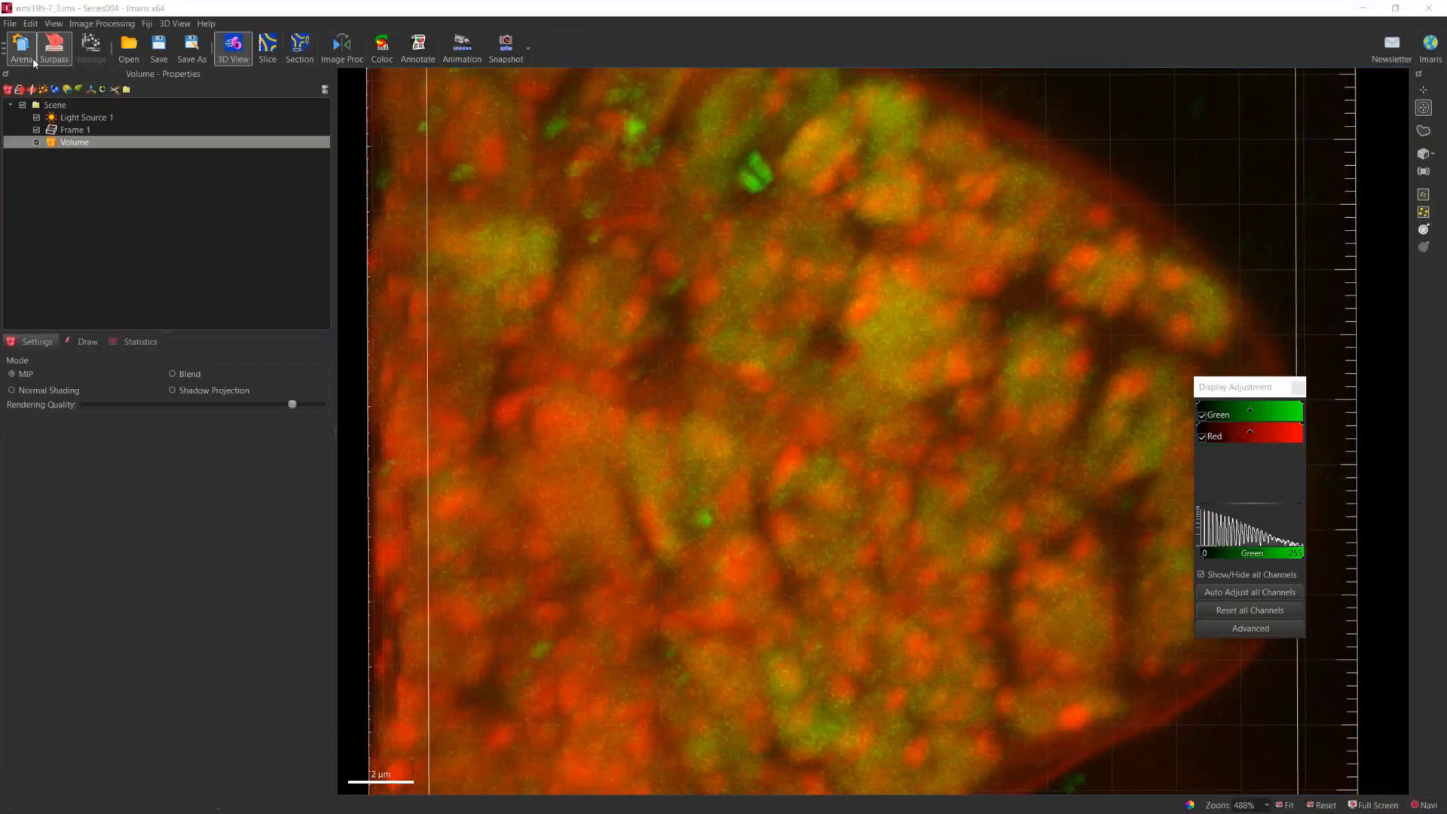
pyautogui.click(719, 449)
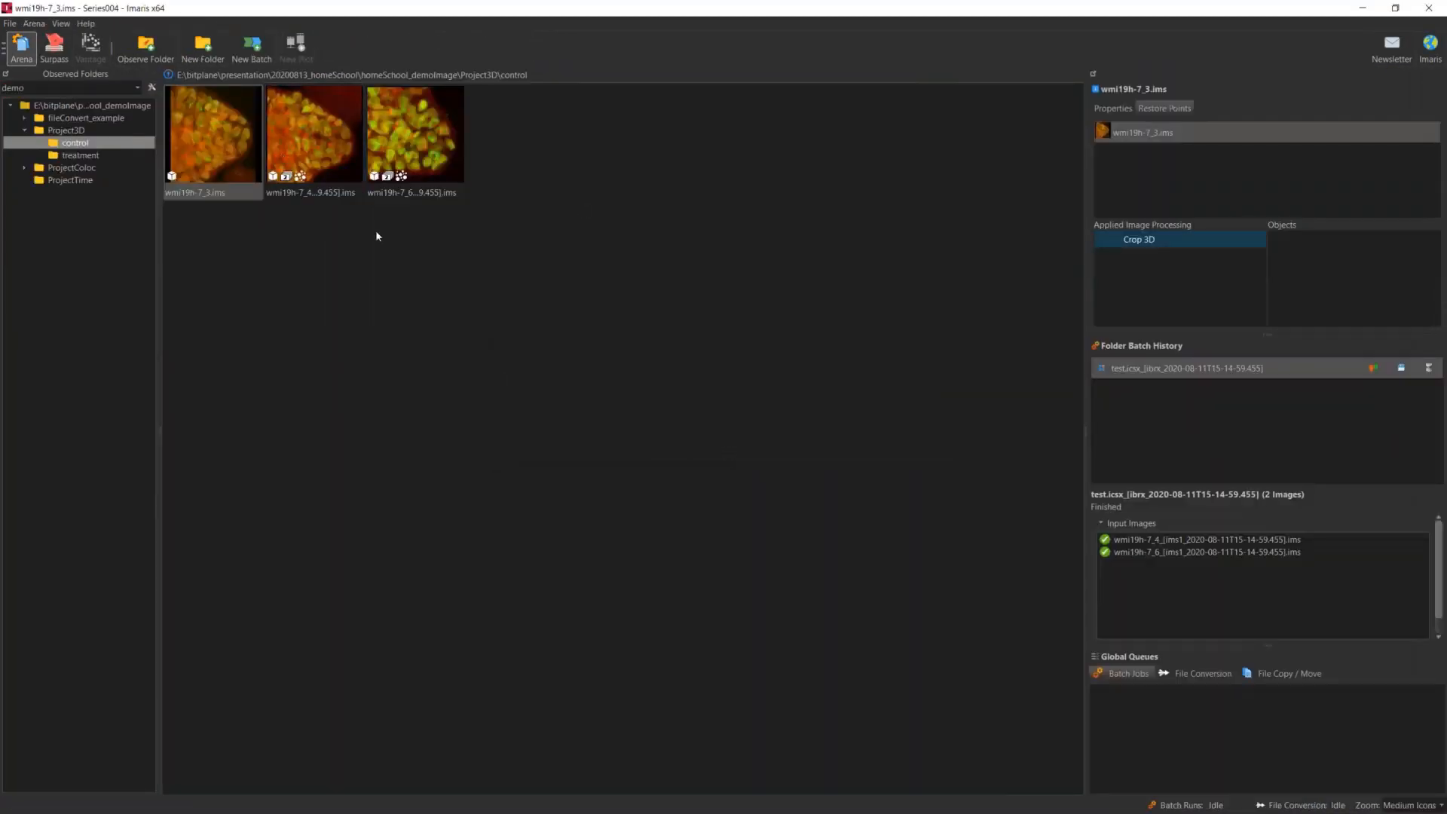